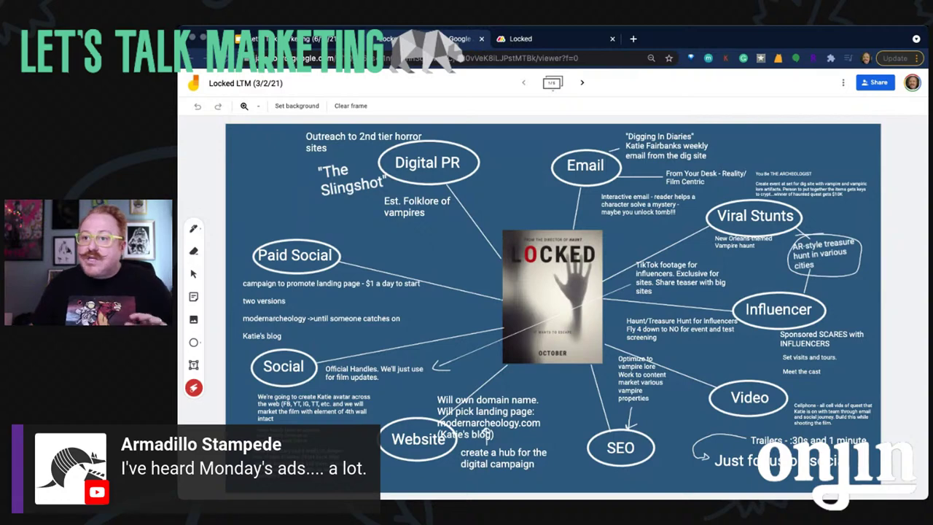
Switch to the Locked board in monday.com, show its main table, and rename the first group as Digital PR
{"action": "left_click", "coordinate": [528, 41]}
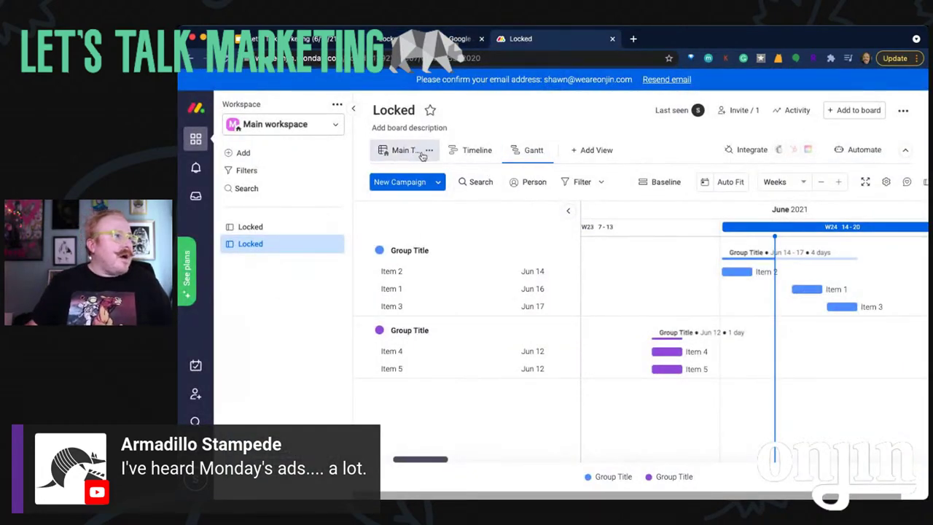
{"action": "left_click", "coordinate": [405, 151]}
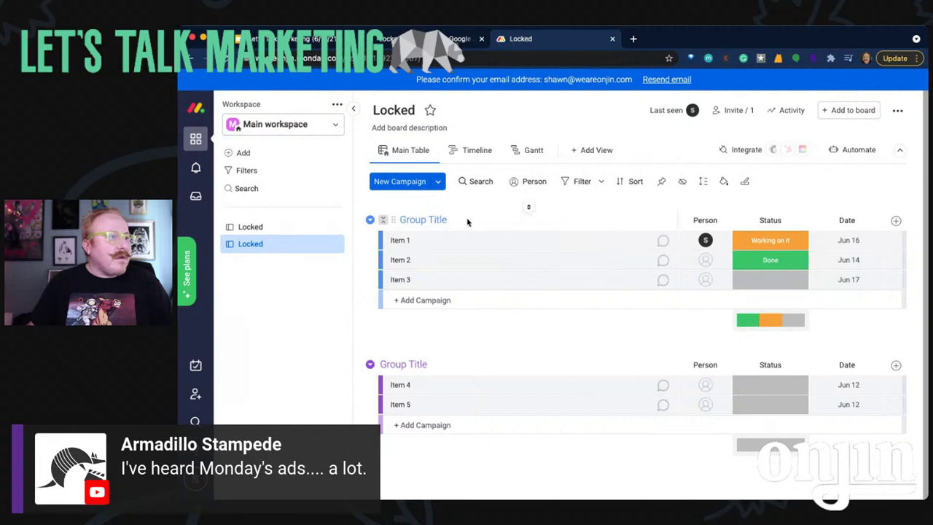
{"action": "left_click", "coordinate": [421, 219]}
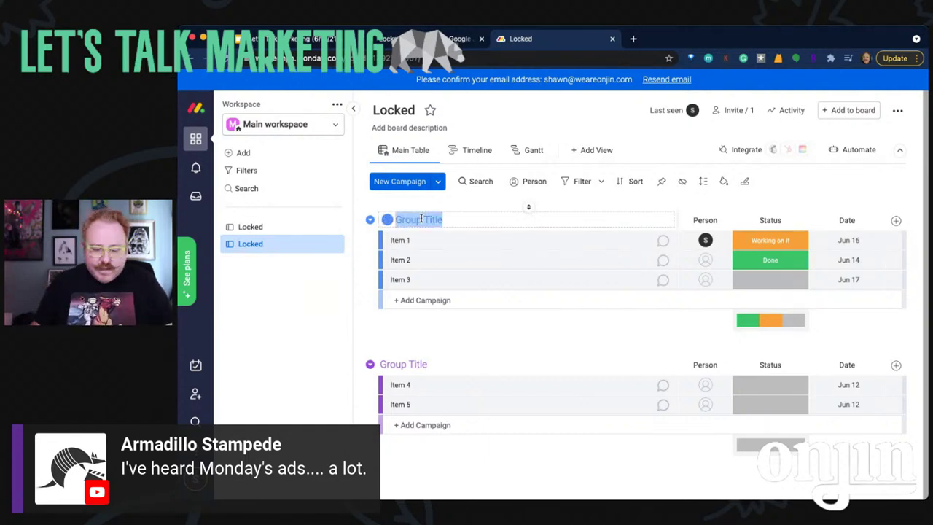
{"action": "type", "text": "Digital"}
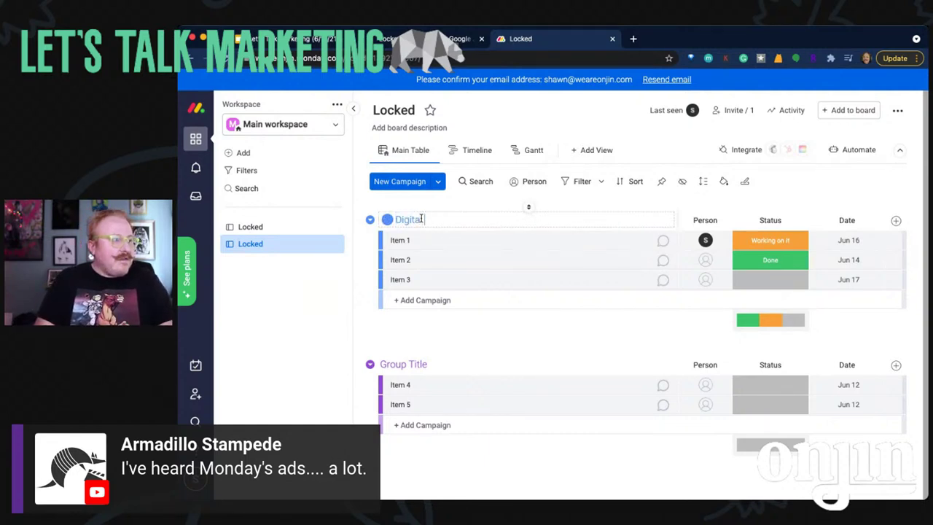
{"action": "type", "text": " PR"}
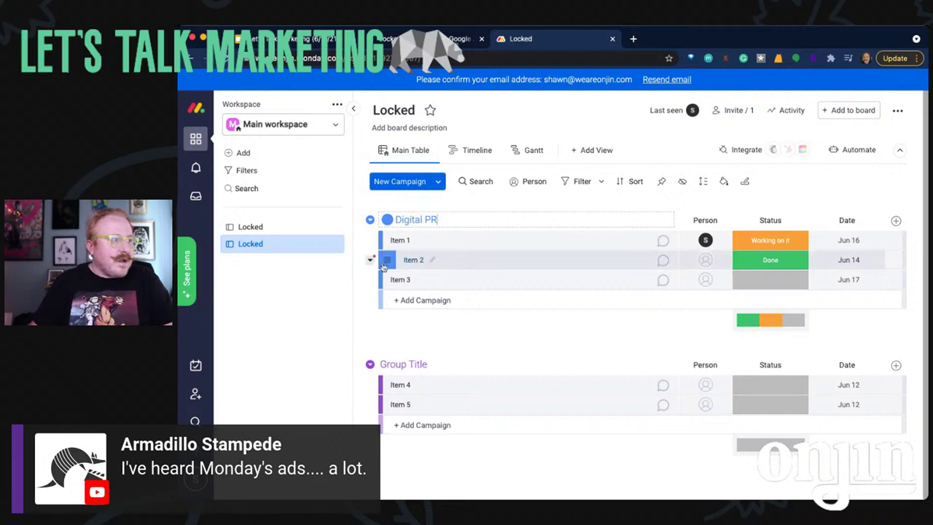
Rename Item 1 in the Digital PR group as "Outreach to Rolling Stone"
{"action": "left_click", "coordinate": [401, 243]}
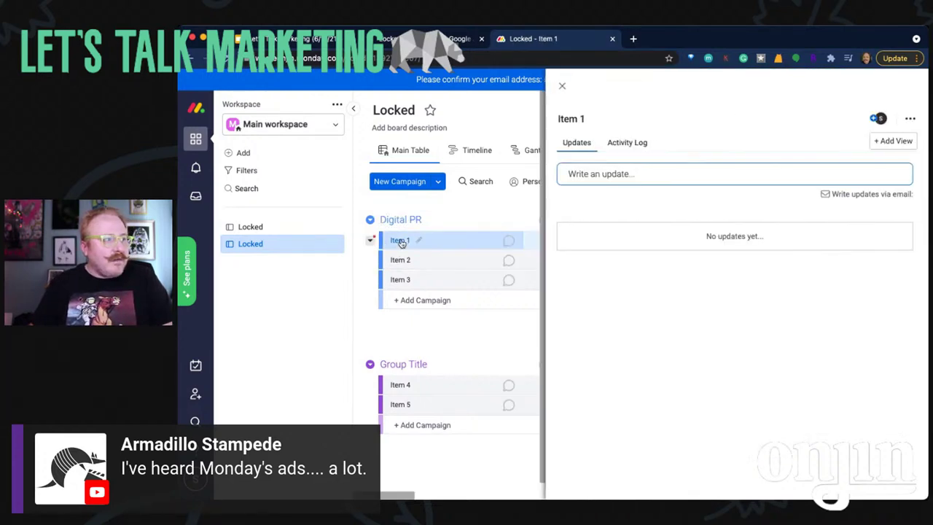
{"action": "left_click", "coordinate": [583, 118]}
{"action": "key", "text": "ctrl+a"}
{"action": "type", "text": "Outreach "}
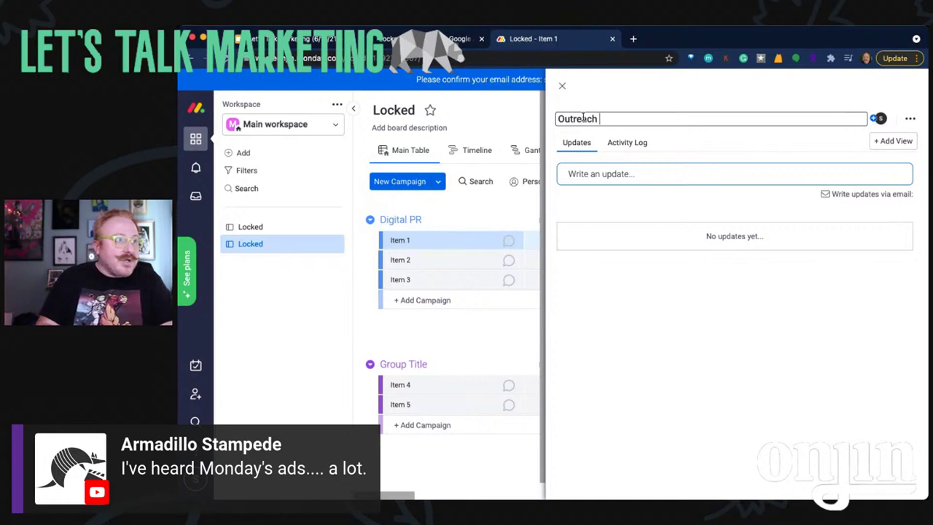
{"action": "type", "text": "to Rolling Ston"}
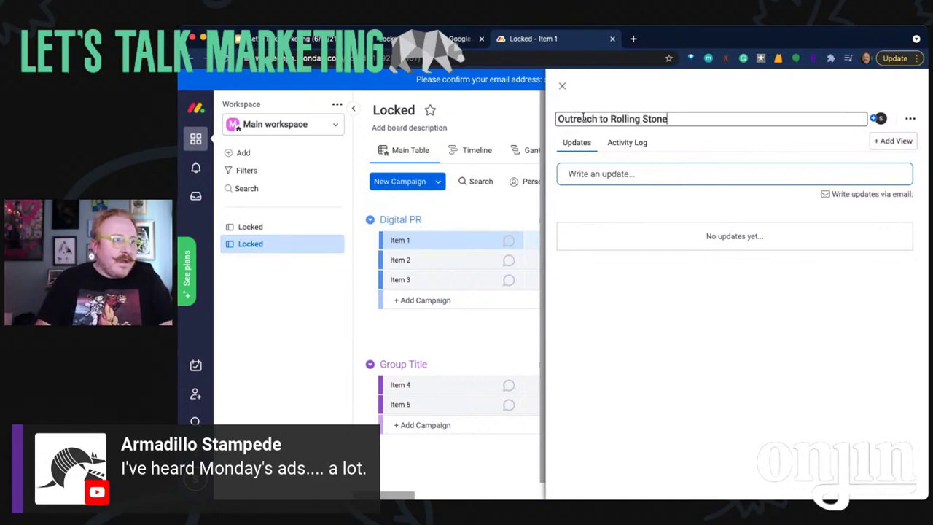
{"action": "type", "text": "e"}
{"action": "left_click", "coordinate": [617, 304]}
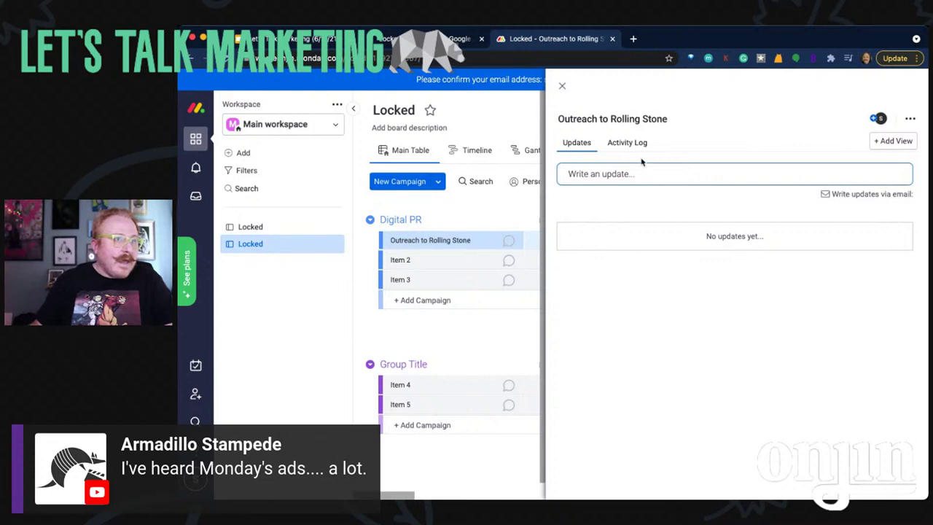
Post an update on the Rolling Stone item assigning a named teammate "to write RS for feature opp", and close the item
{"action": "left_click", "coordinate": [619, 173]}
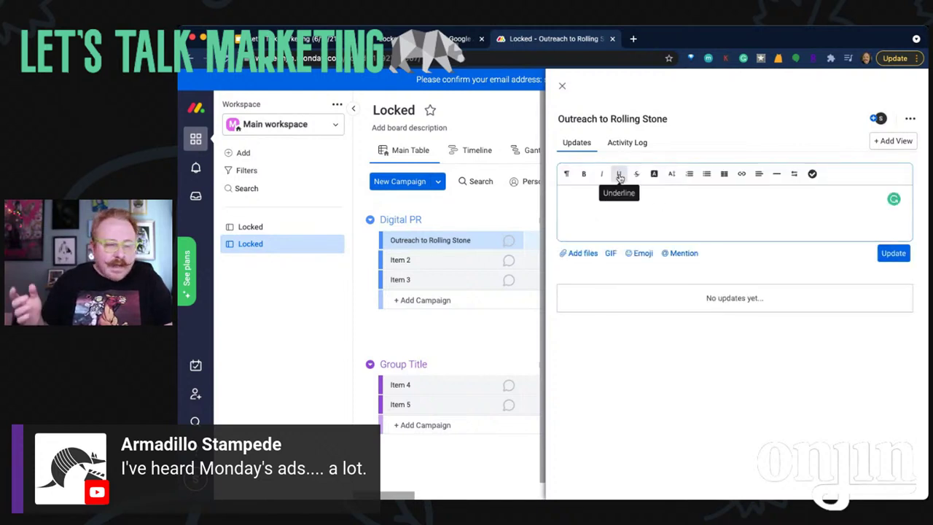
{"action": "type", "text": "Ethan to"}
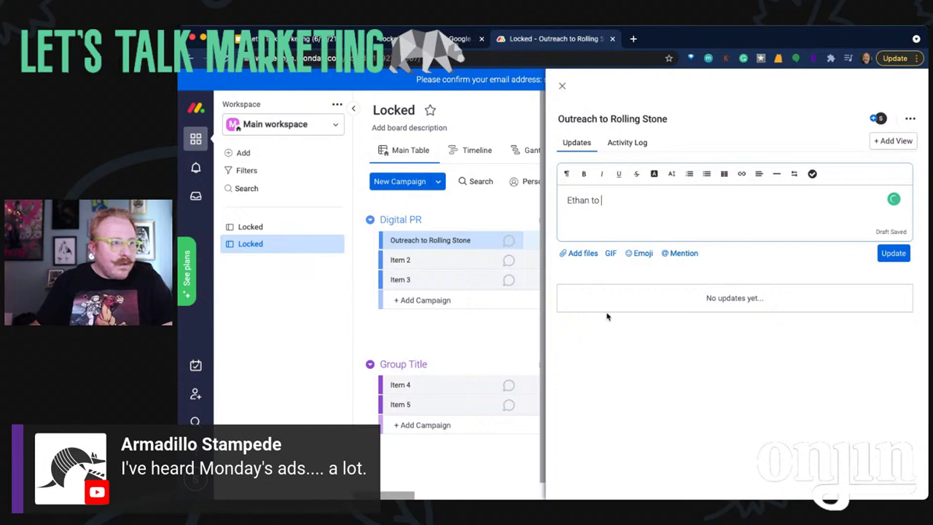
{"action": "type", "text": " write RS for feature opp"}
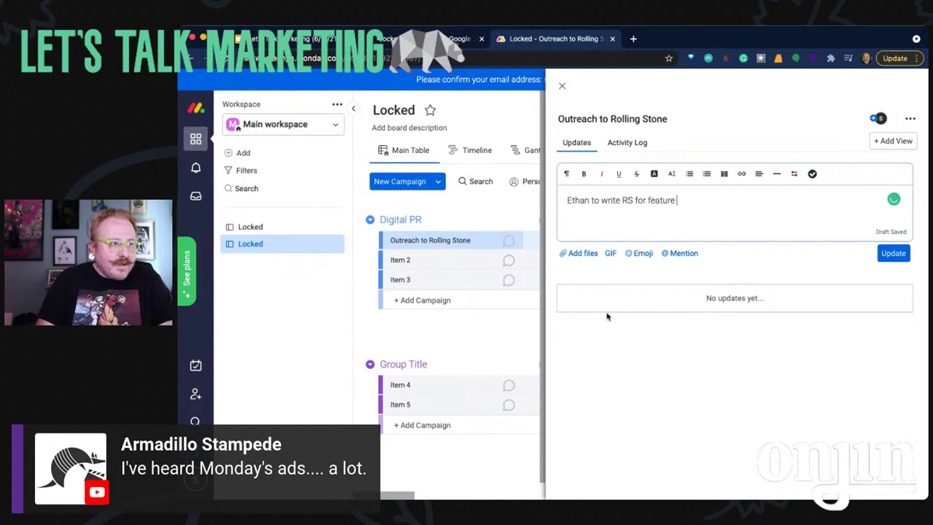
{"action": "left_click", "coordinate": [892, 254]}
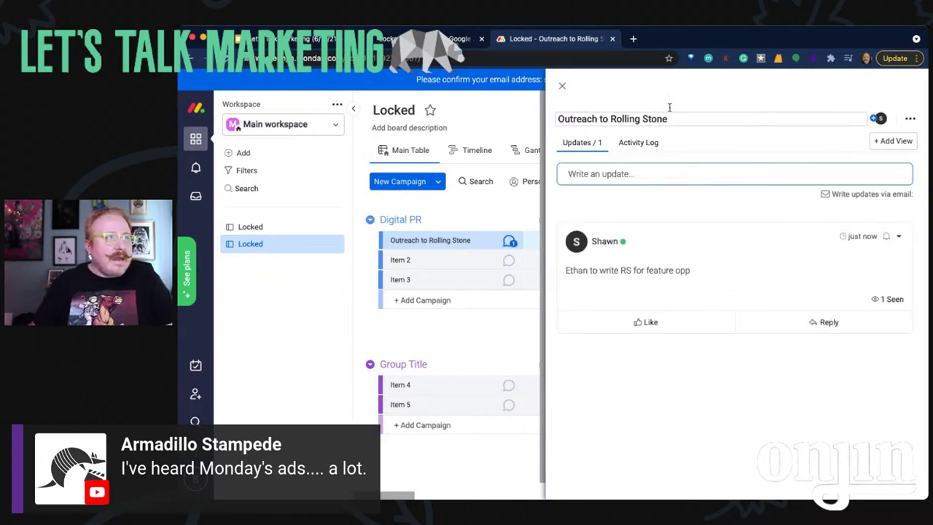
{"action": "left_click", "coordinate": [562, 86]}
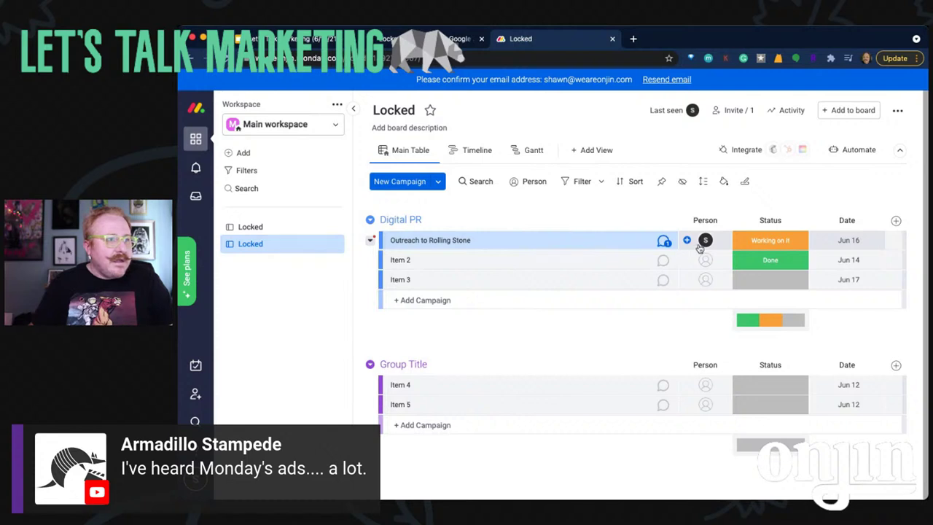
Search for a teammate to assign to the Rolling Stone item and review its available status options
{"action": "mouse_move", "coordinate": [706, 245]}
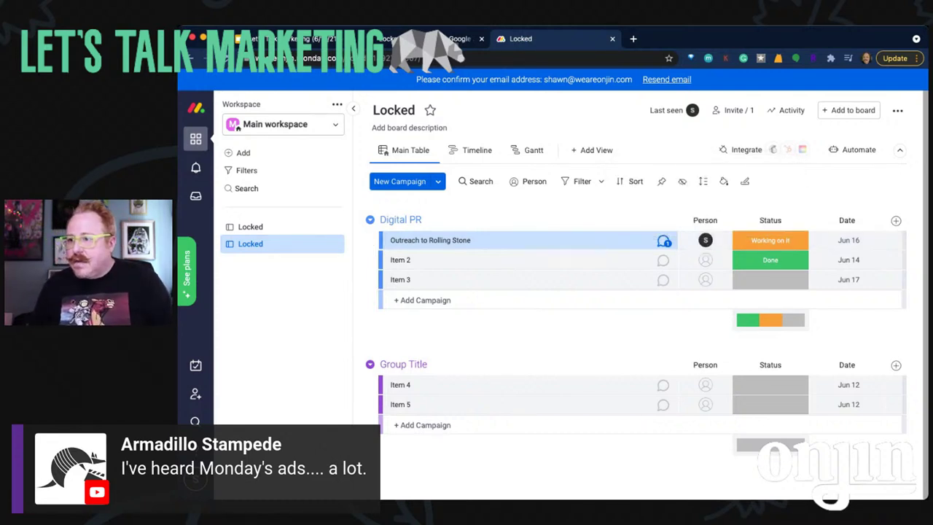
{"action": "left_click", "coordinate": [706, 244]}
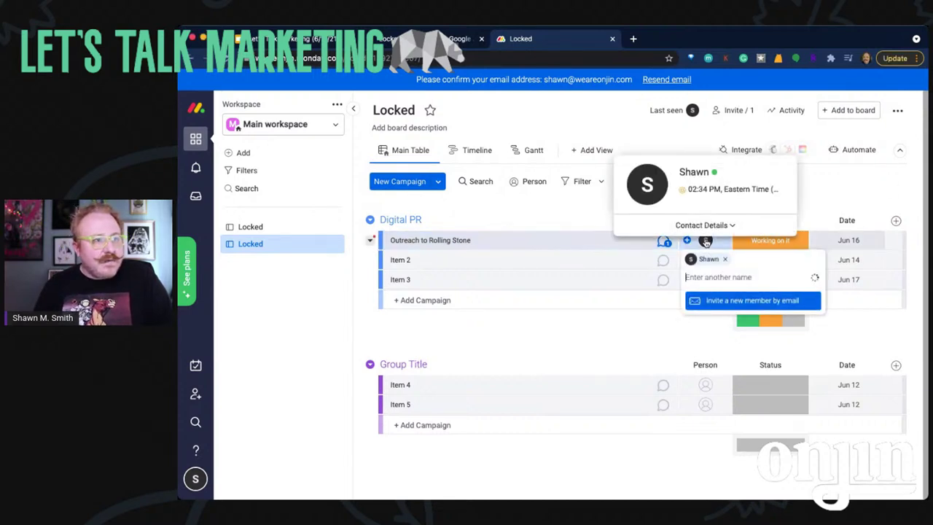
{"action": "type", "text": "ethan"}
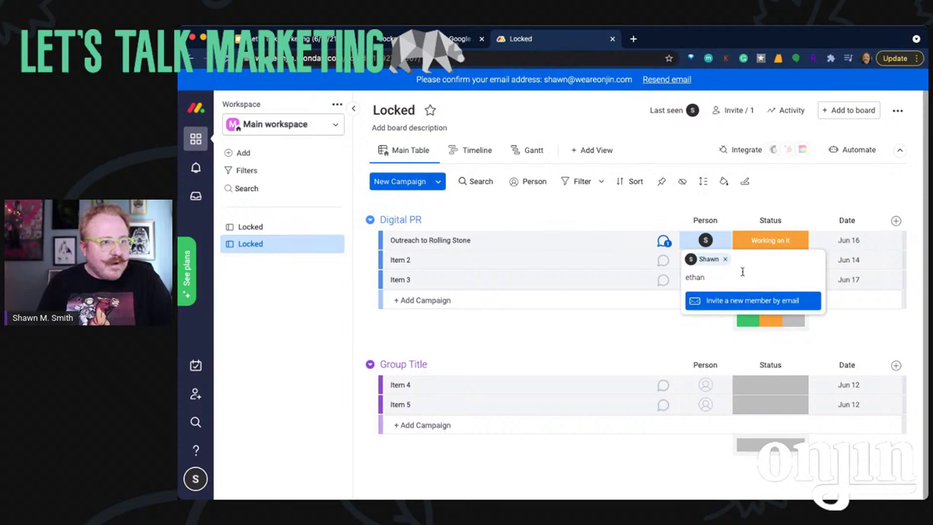
{"action": "left_click", "coordinate": [817, 187]}
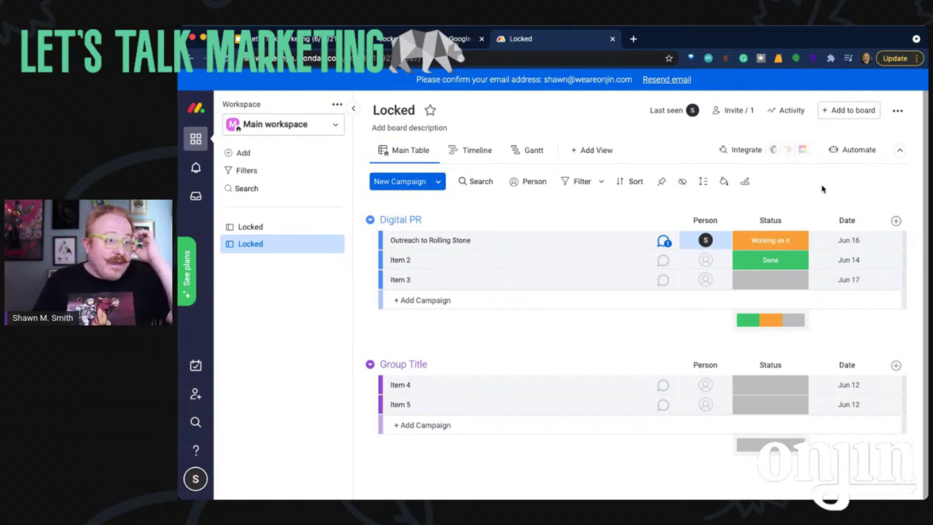
{"action": "left_click", "coordinate": [773, 241]}
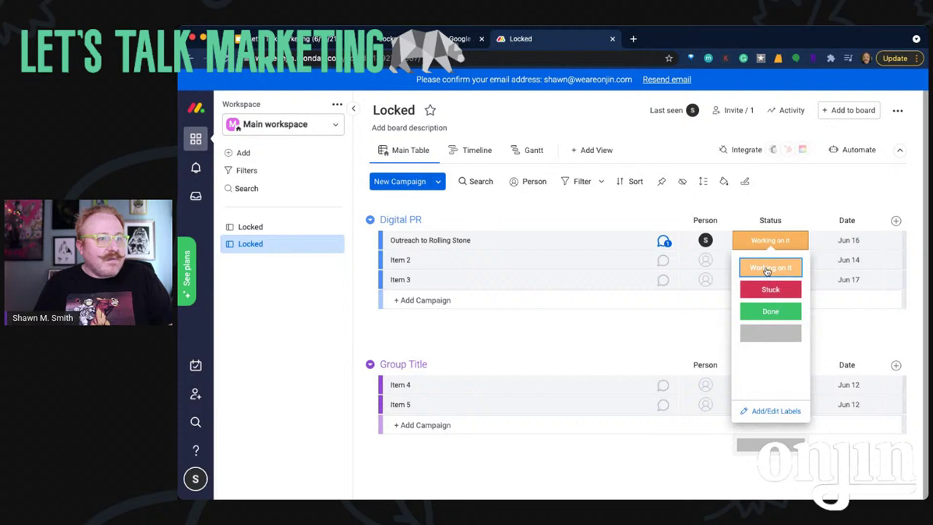
{"action": "left_click", "coordinate": [794, 191]}
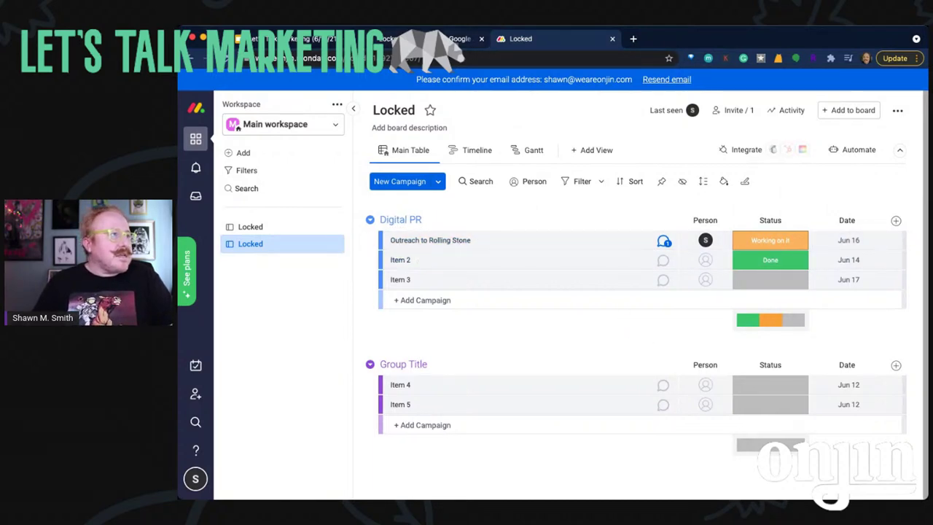
Consult the Locked mind map in Jamboard and rename the second group on the monday.com board as Paid Social
{"action": "key", "text": "alt+Tab"}
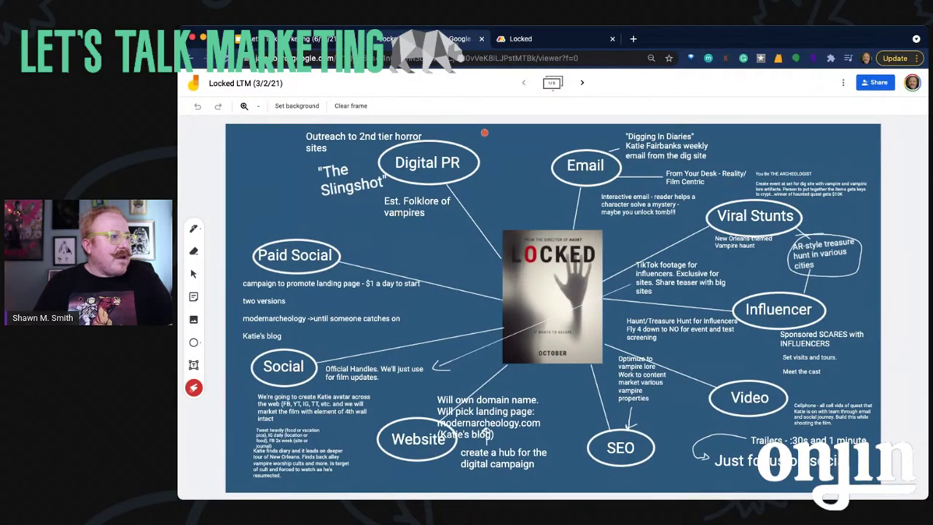
{"action": "key", "text": "alt+Tab"}
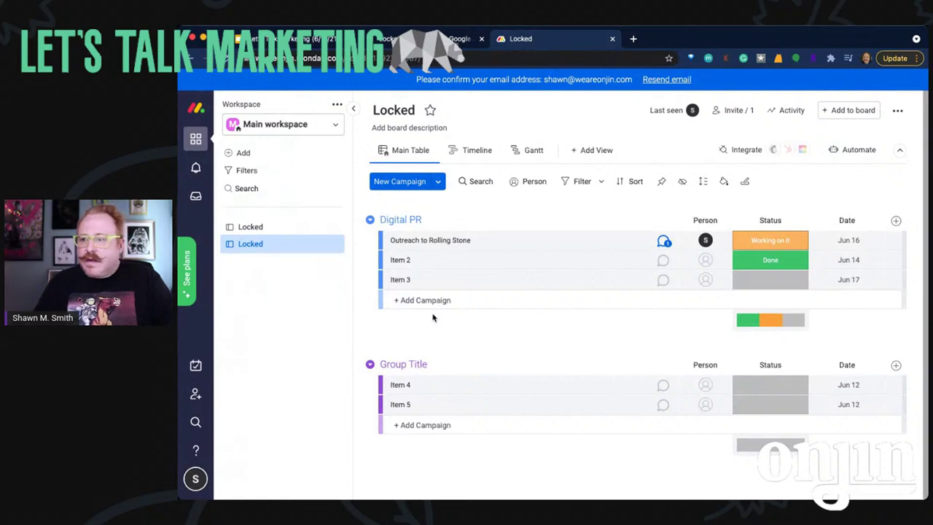
{"action": "left_click", "coordinate": [412, 364]}
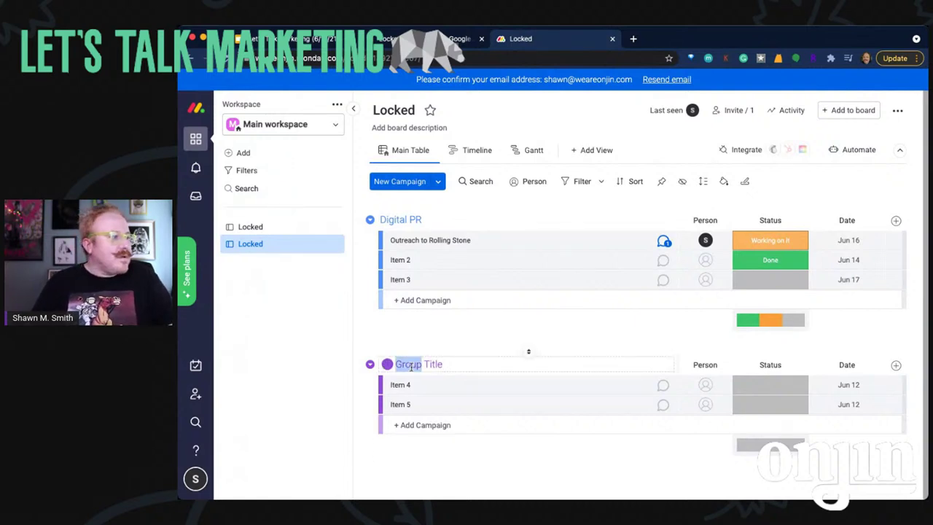
{"action": "type", "text": "Paid D"}
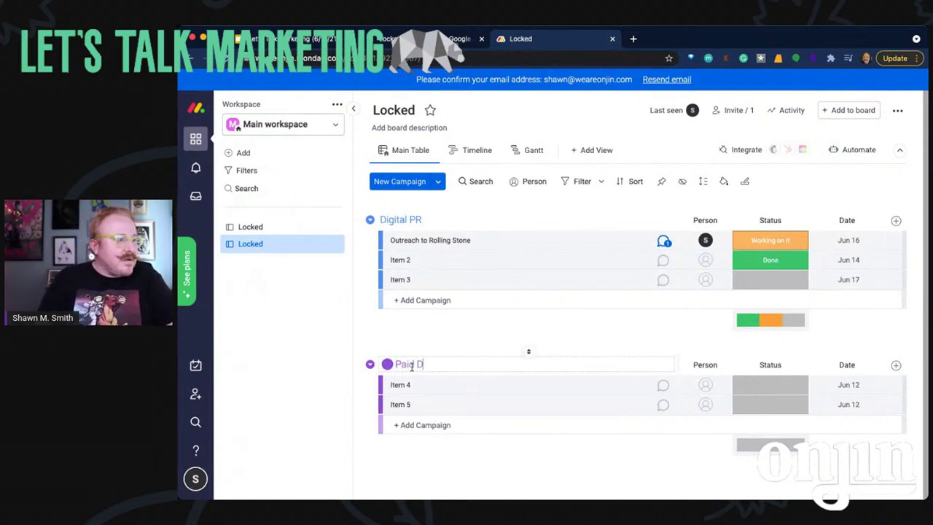
{"action": "key", "text": "BackSpace"}
{"action": "type", "text": "Spcia"}
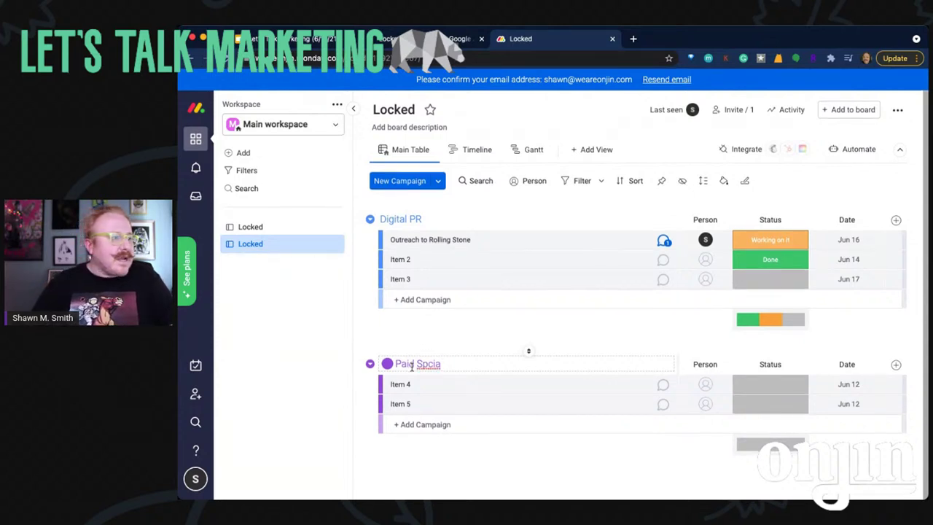
{"action": "key", "text": "BackSpace"}
{"action": "key", "text": "BackSpace"}
{"action": "key", "text": "BackSpace"}
{"action": "key", "text": "BackSpace"}
{"action": "type", "text": "ocial"}
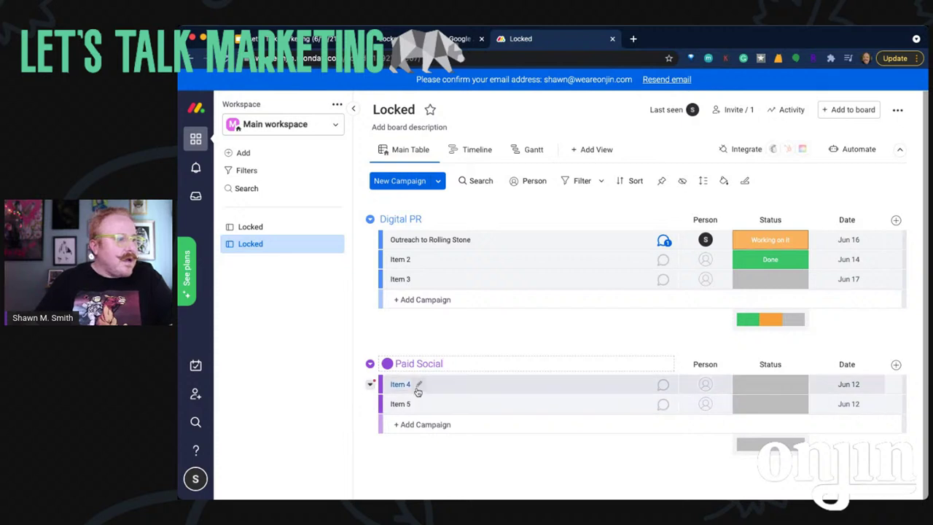
{"action": "key", "text": "Return"}
Rename Item 4 in the Paid Social group as "$1 a Day Campaign" and recheck the Jamboard mind map
{"action": "left_click", "coordinate": [403, 387]}
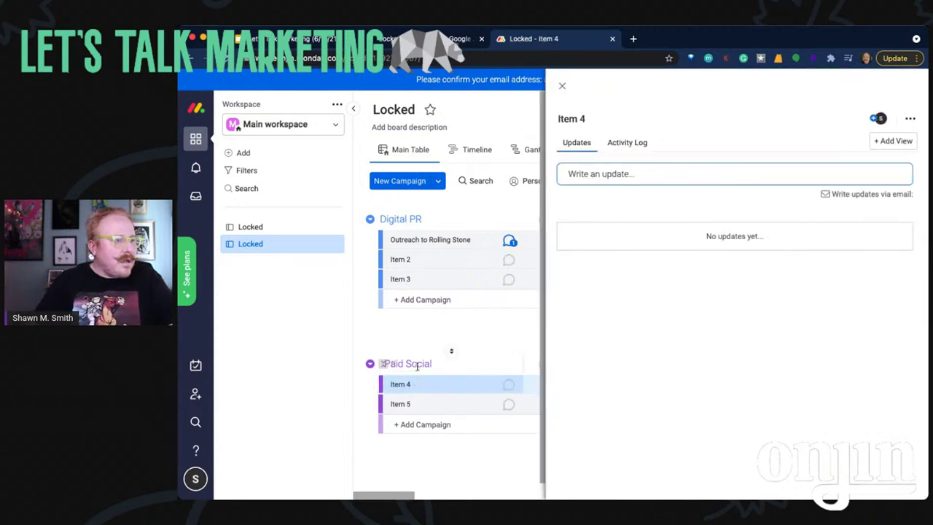
{"action": "left_click", "coordinate": [581, 119]}
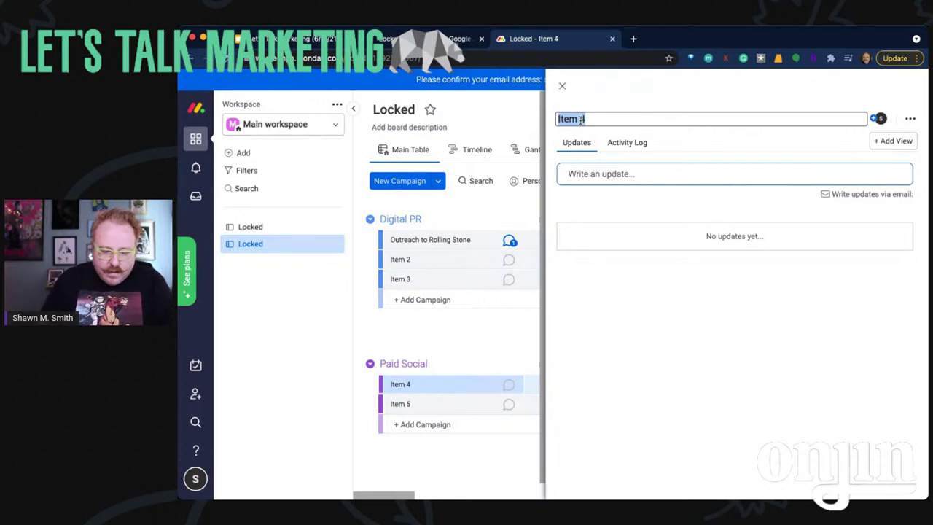
{"action": "type", "text": "$1 a Day "}
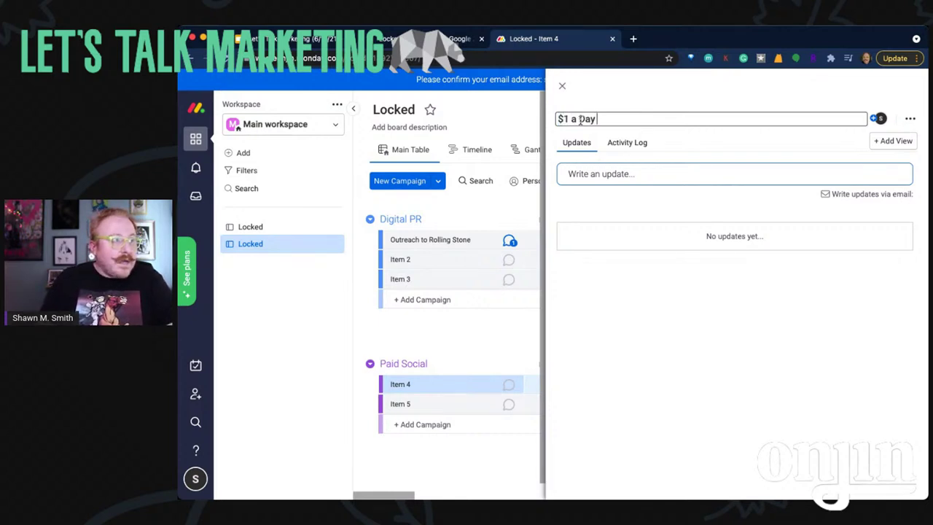
{"action": "type", "text": "Campaign"}
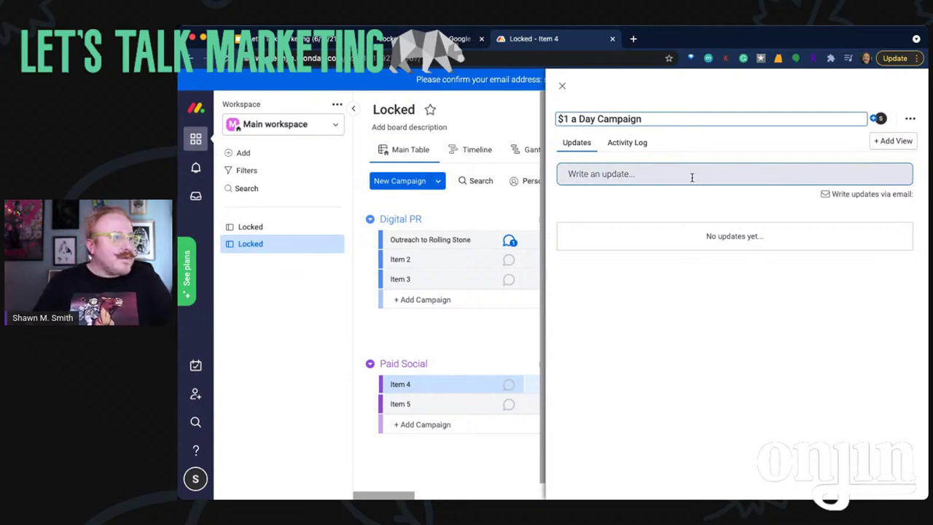
{"action": "key", "text": "alt+Tab"}
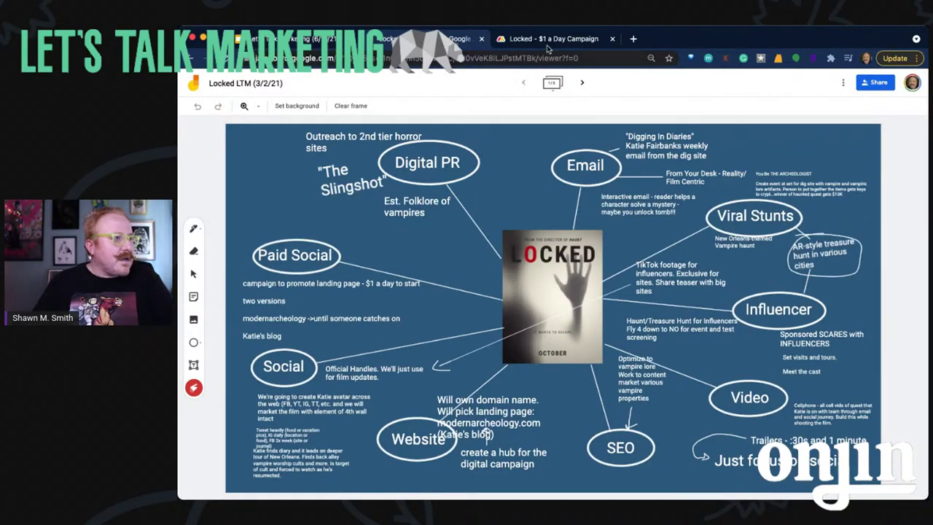
{"action": "key", "text": "alt+Tab"}
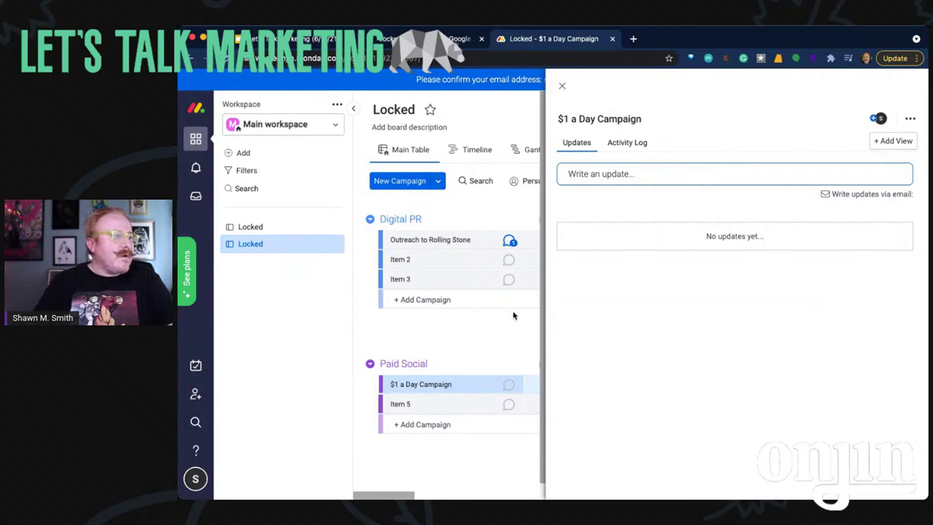
Review the $1 a Day Campaign item's activity log, the board's integrations activity and its board integrations
{"action": "left_click", "coordinate": [625, 144]}
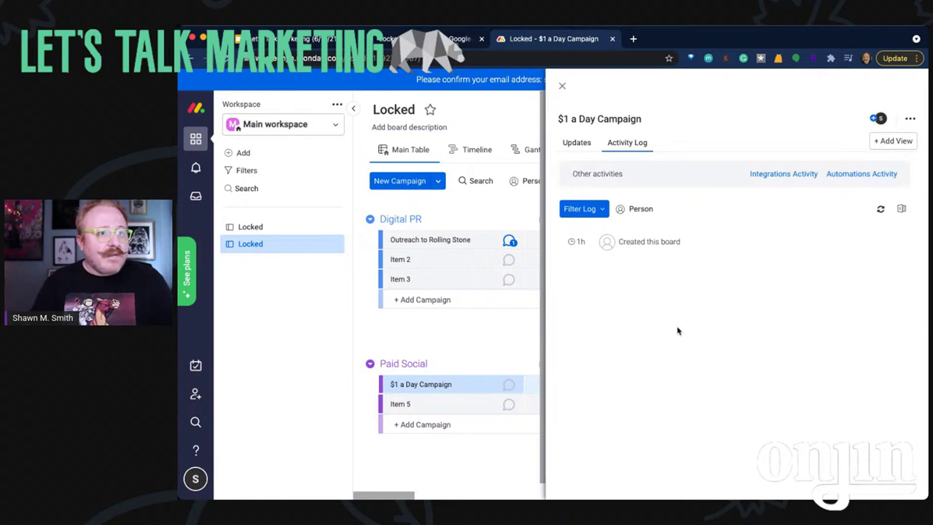
{"action": "left_click", "coordinate": [784, 174]}
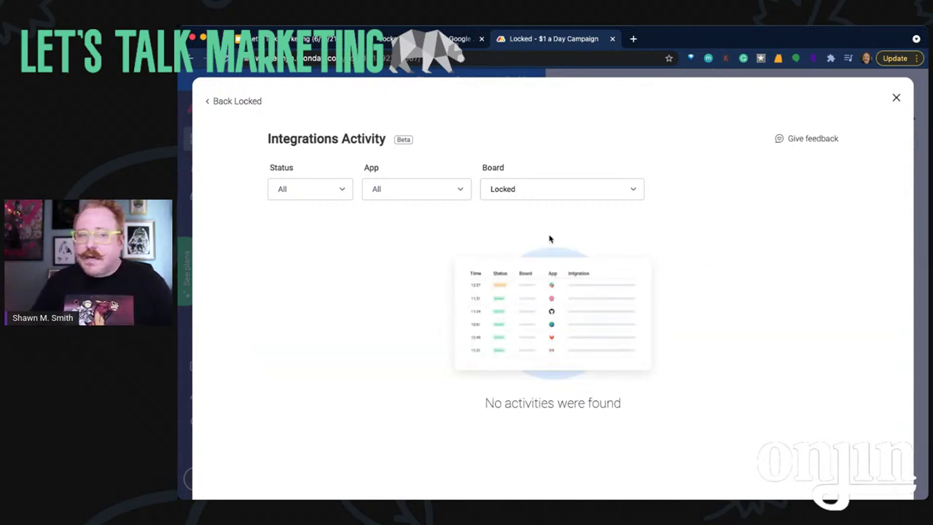
{"action": "left_click", "coordinate": [240, 102]}
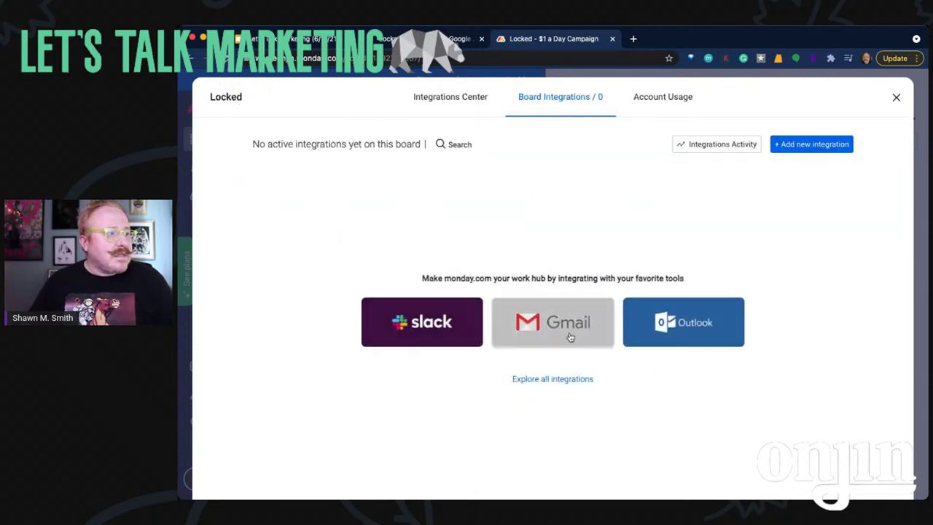
Close the integrations and item details, then assign yourself to the $1 a Day Campaign and set its status to Working on it
{"action": "left_click", "coordinate": [896, 97]}
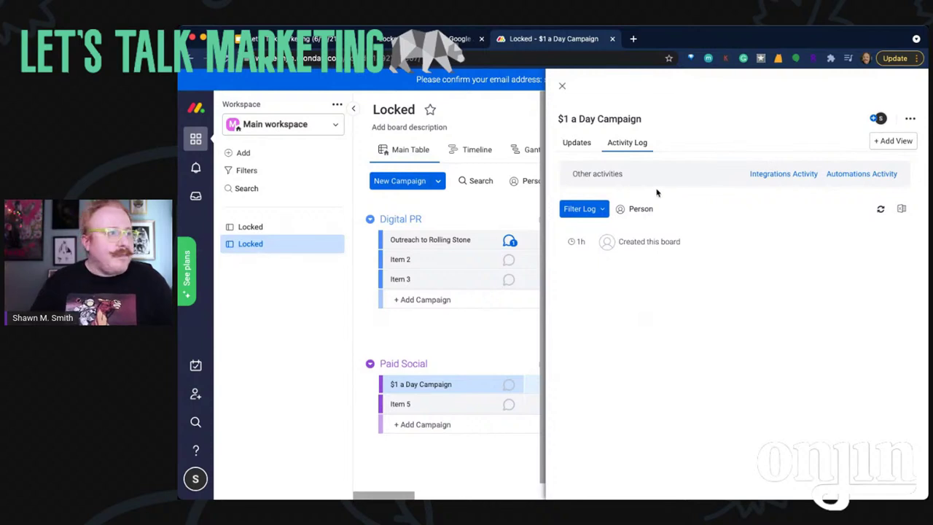
{"action": "left_click", "coordinate": [564, 88]}
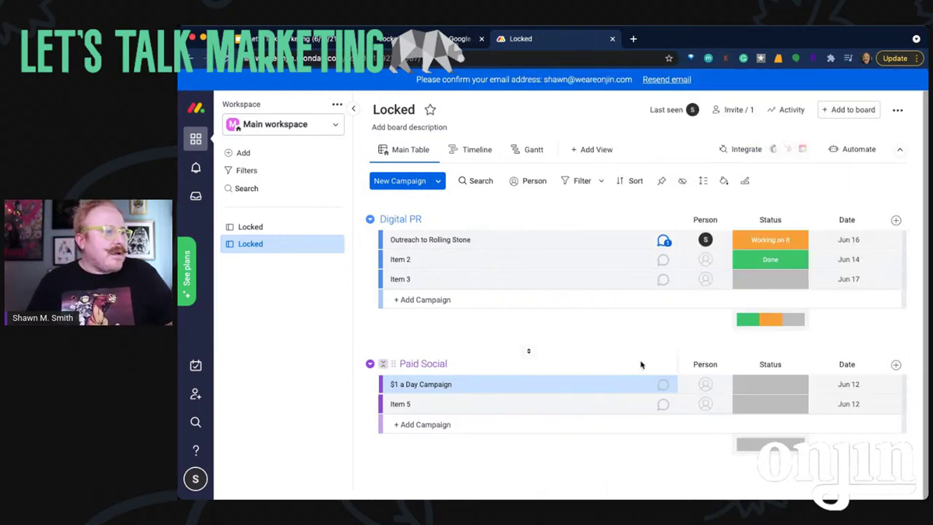
{"action": "left_click", "coordinate": [705, 385]}
{"action": "left_click", "coordinate": [711, 439]}
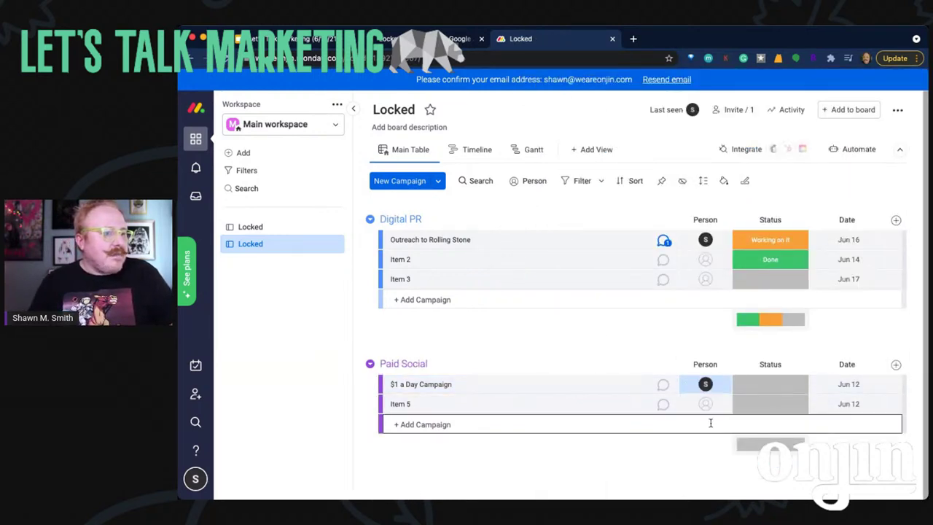
{"action": "left_click", "coordinate": [768, 384]}
{"action": "left_click", "coordinate": [769, 384]}
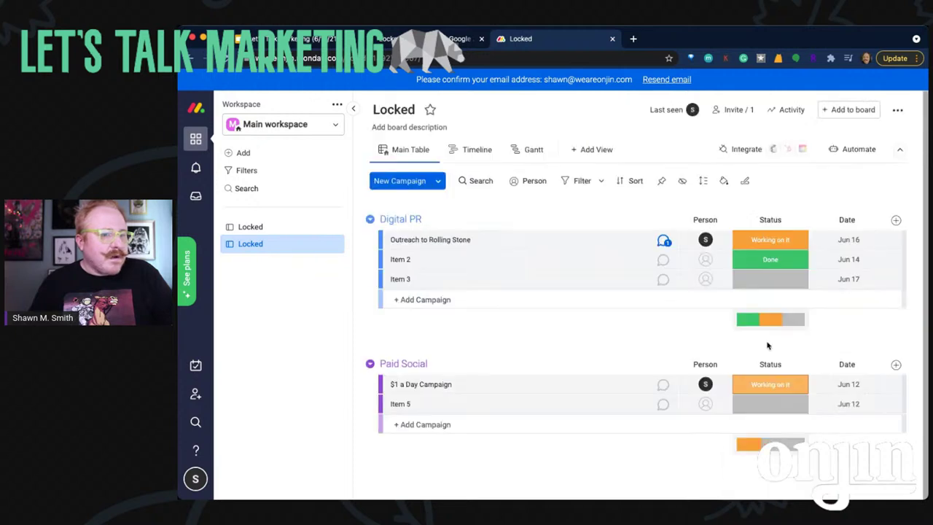
Set the $1 a Day Campaign's date to June 19, 2021
{"action": "left_click", "coordinate": [847, 384]}
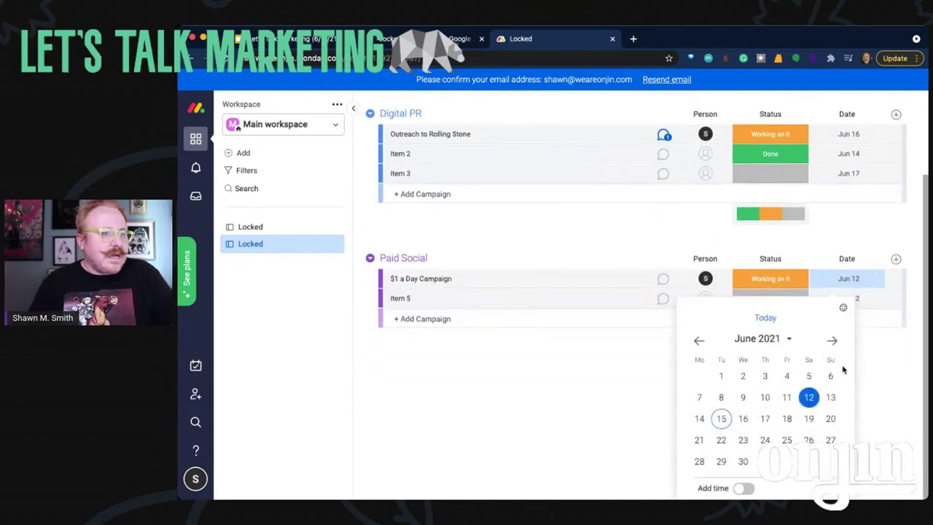
{"action": "left_click", "coordinate": [807, 419]}
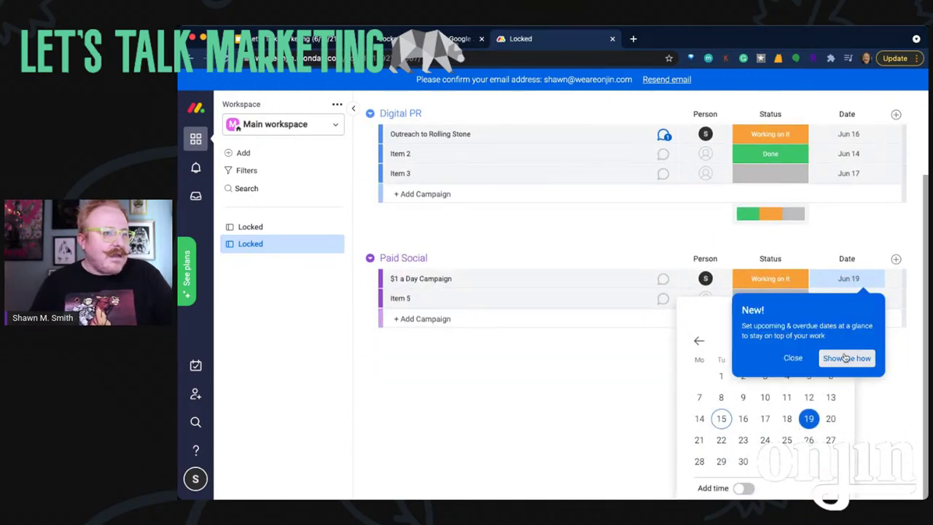
{"action": "left_click", "coordinate": [854, 359]}
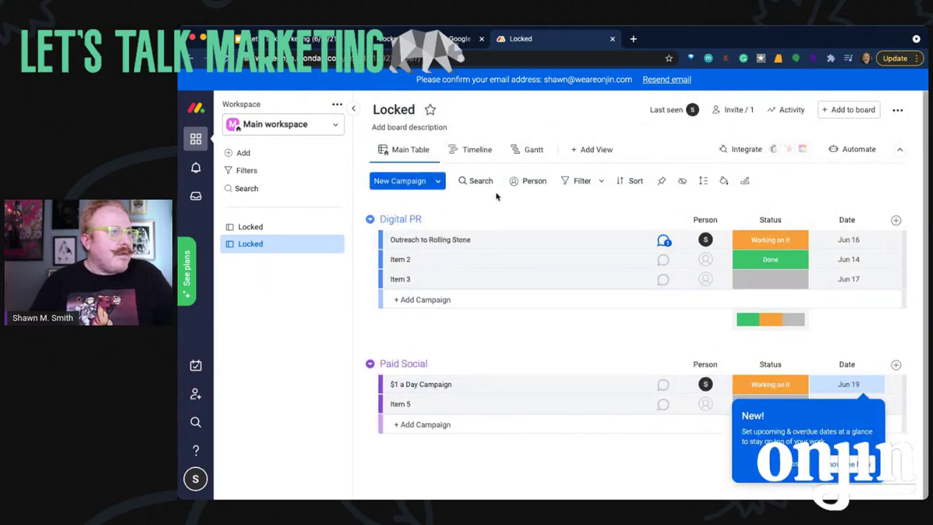
Rename Item 5 in the Paid Social group as "$5 a Day Campaign"
{"action": "left_click", "coordinate": [401, 406]}
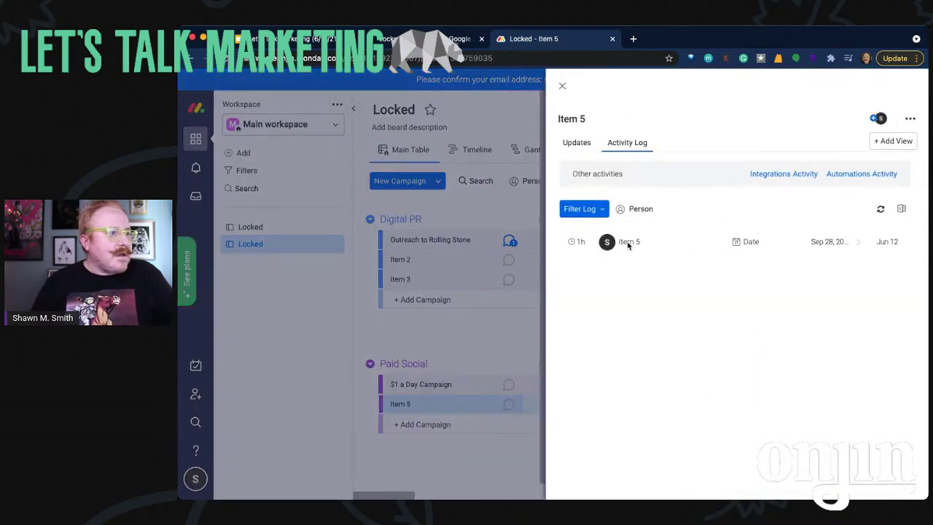
{"action": "left_click", "coordinate": [582, 119]}
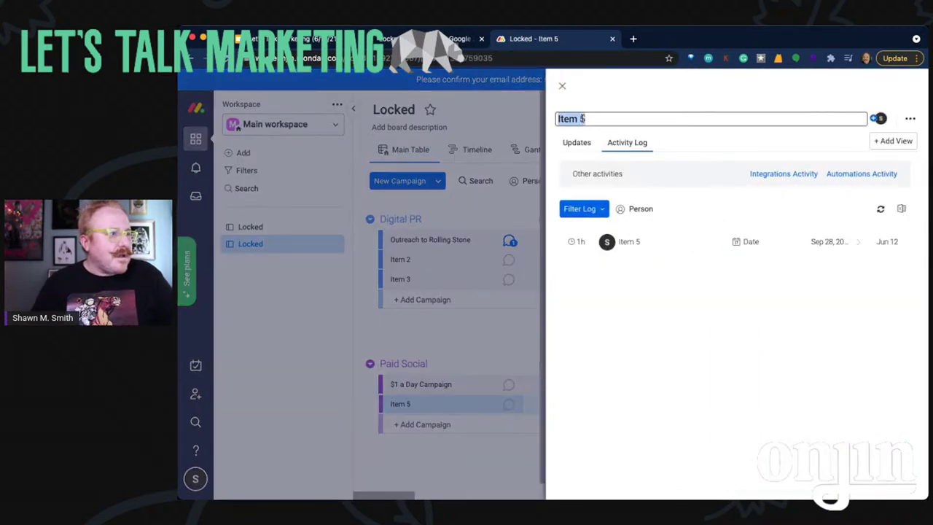
{"action": "type", "text": "$5"}
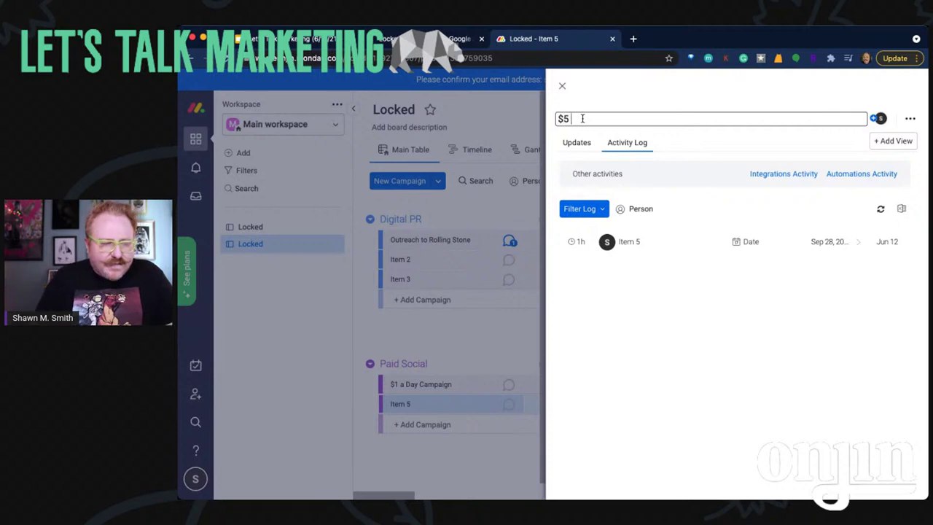
{"action": "type", "text": " a da"}
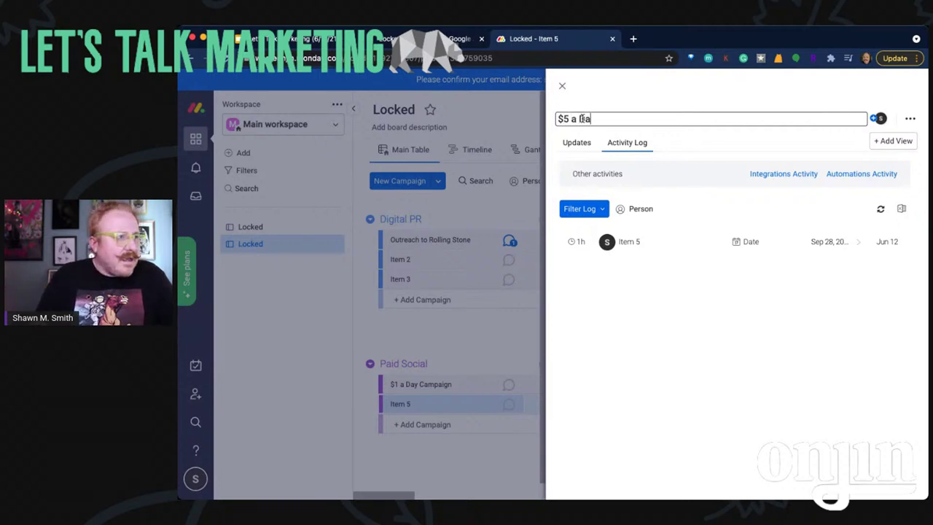
{"action": "type", "text": "y D"}
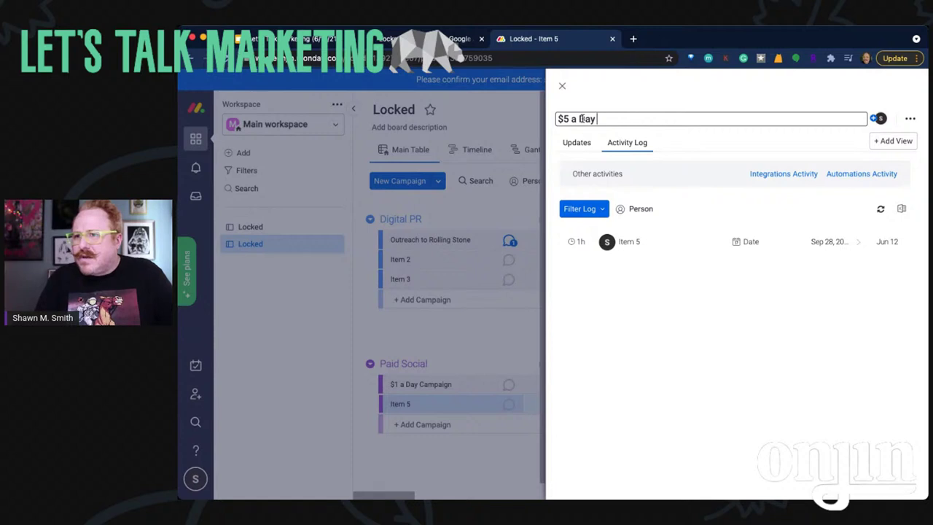
{"action": "type", "text": "Campaign"}
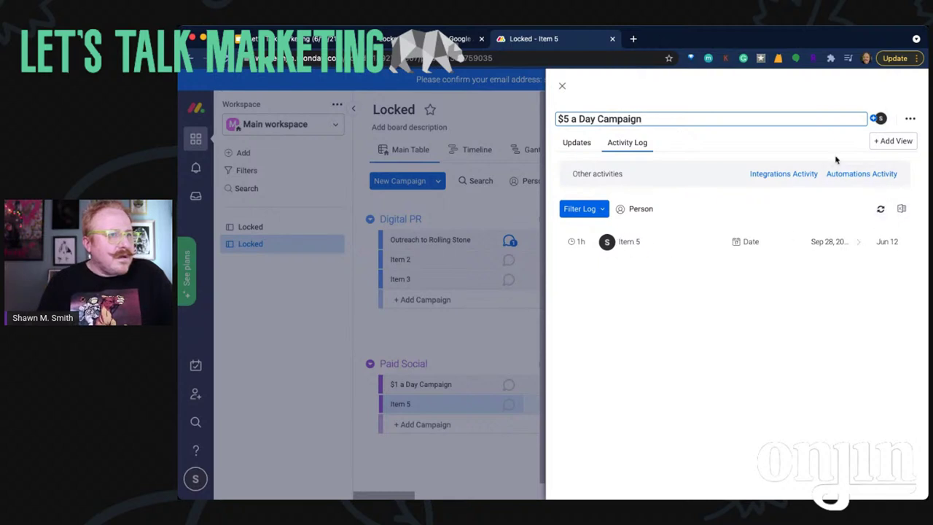
Post the update "This is to start once results come in from initial $1 a day test" on the $5 a Day Campaign and close its details
{"action": "left_click", "coordinate": [582, 148]}
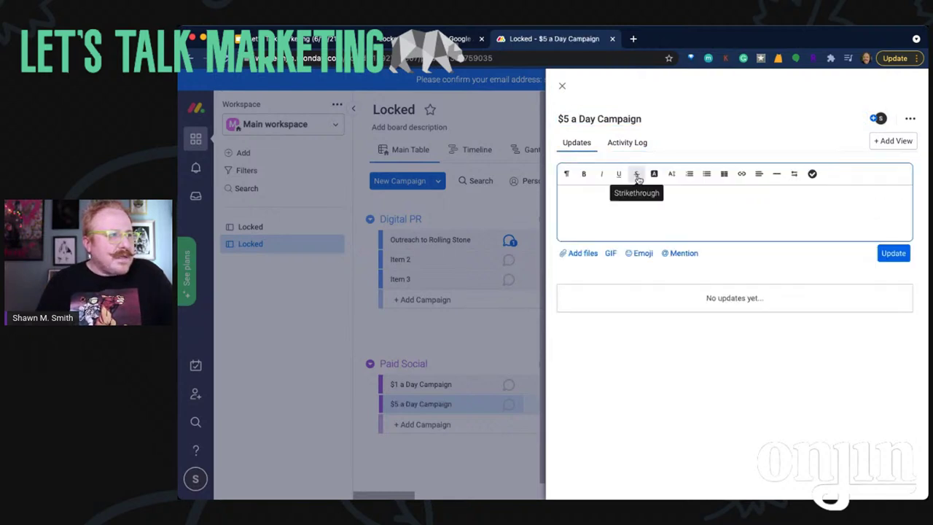
{"action": "type", "text": "This is to"}
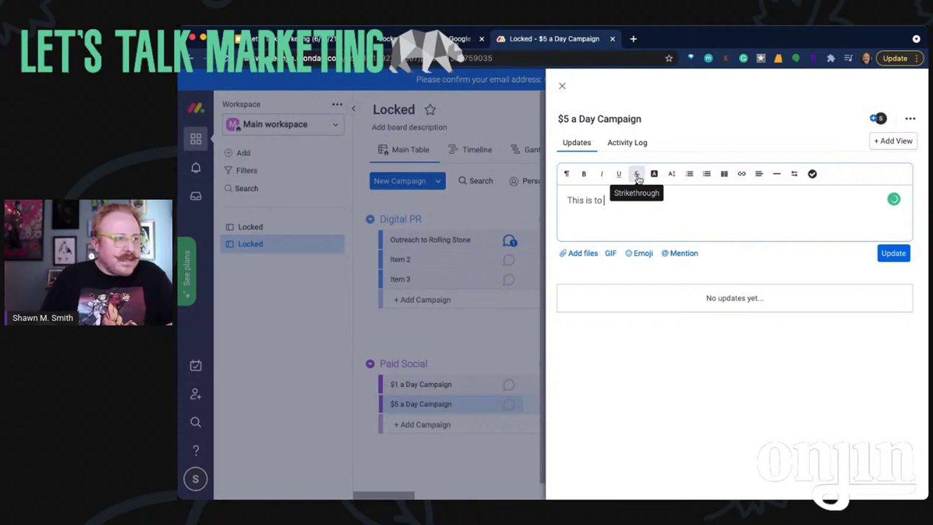
{"action": "type", "text": " start once results come "}
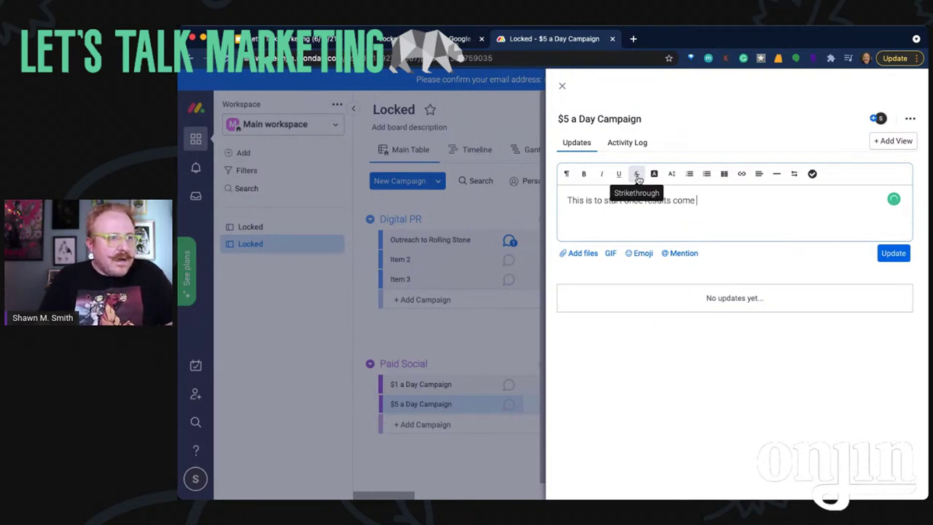
{"action": "type", "text": "in from initial"}
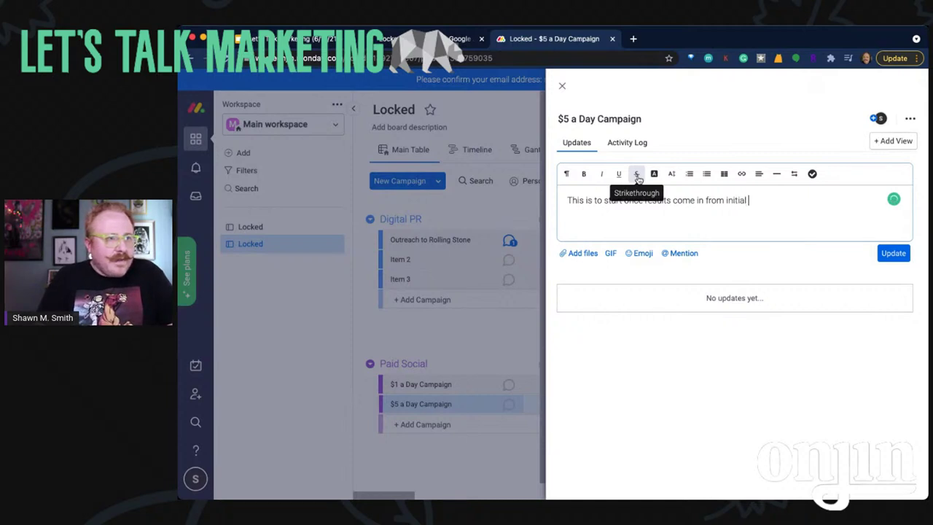
{"action": "type", "text": " $1 a day "}
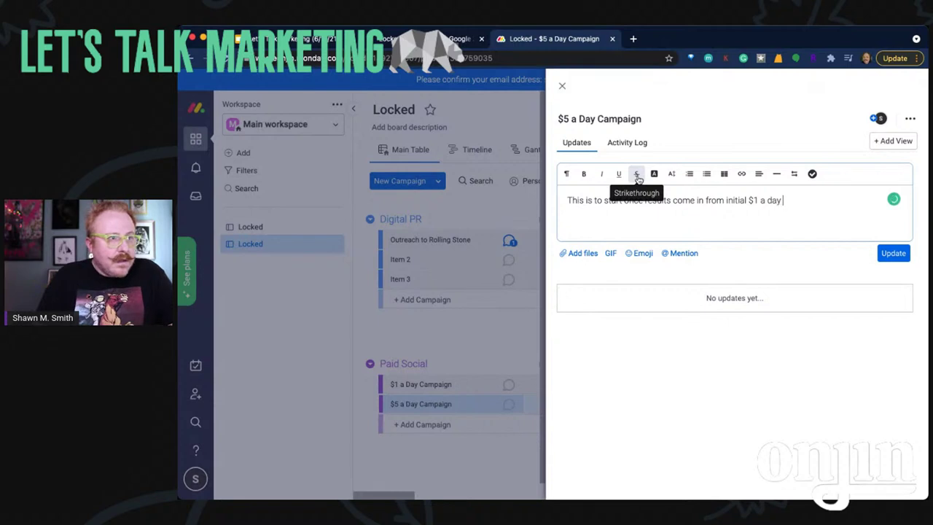
{"action": "type", "text": "test"}
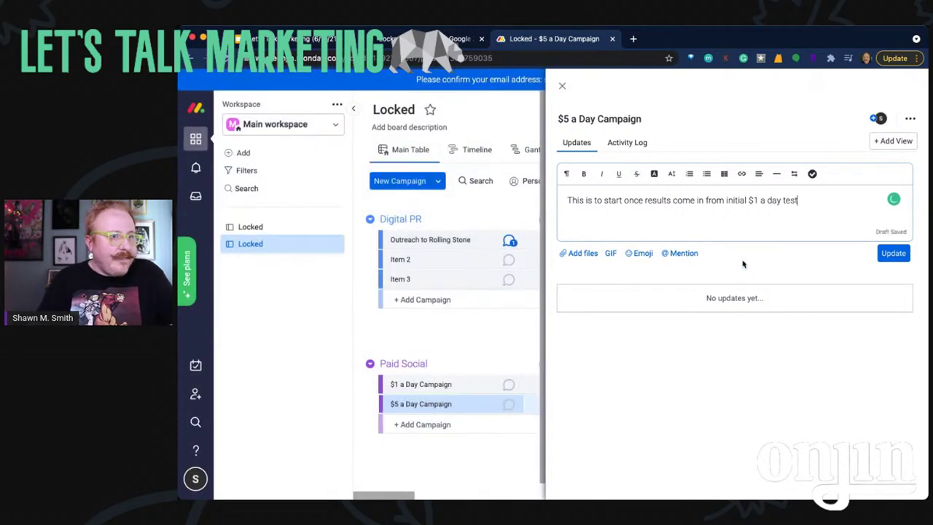
{"action": "left_click", "coordinate": [893, 254]}
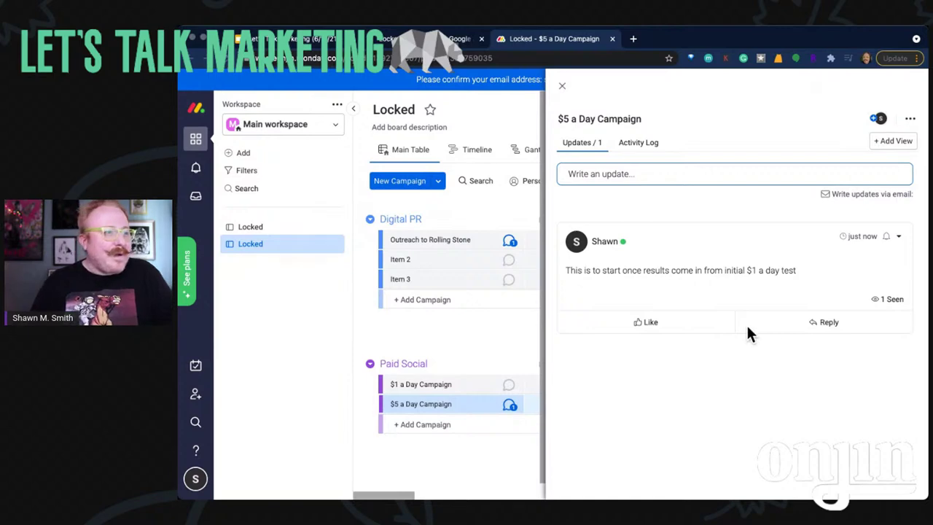
{"action": "left_click", "coordinate": [562, 85]}
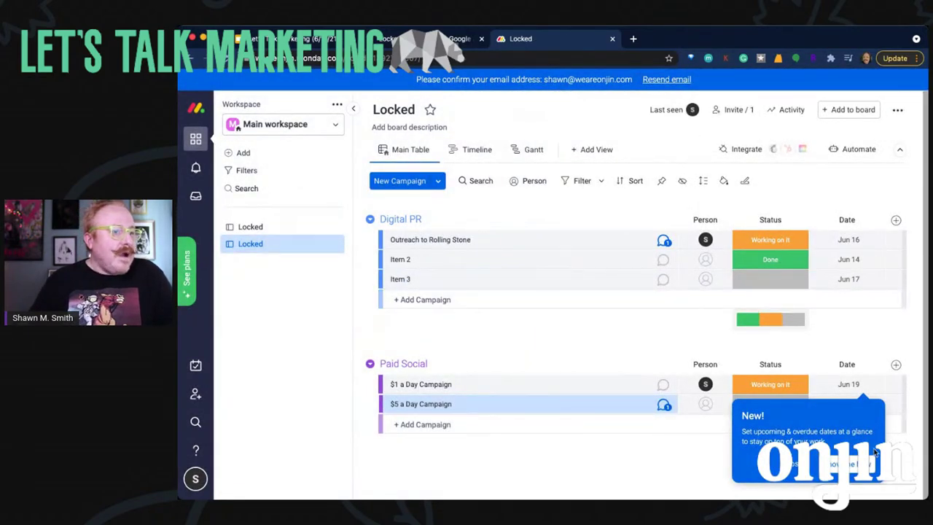
Dismiss the date feature tip and set the $5 a Day Campaign's date to June 26, 2021
{"action": "left_click", "coordinate": [793, 467]}
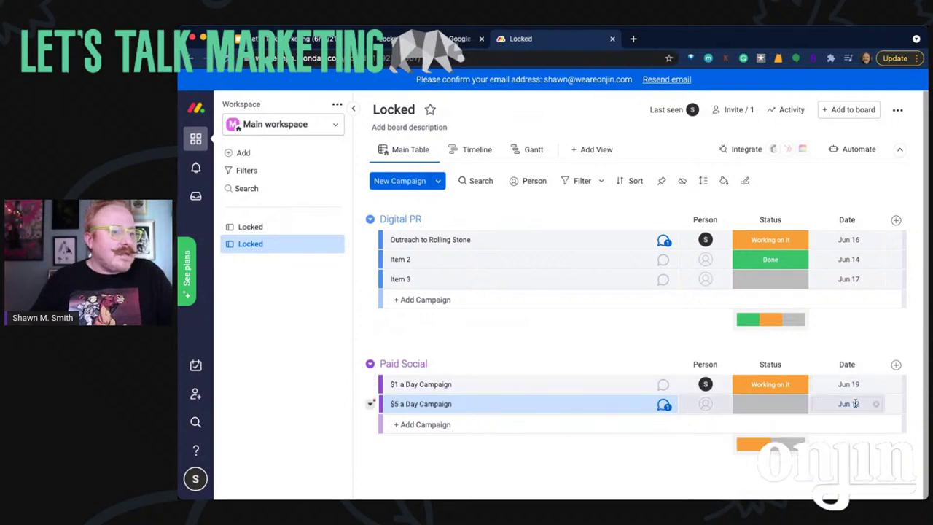
{"action": "left_click", "coordinate": [856, 403]}
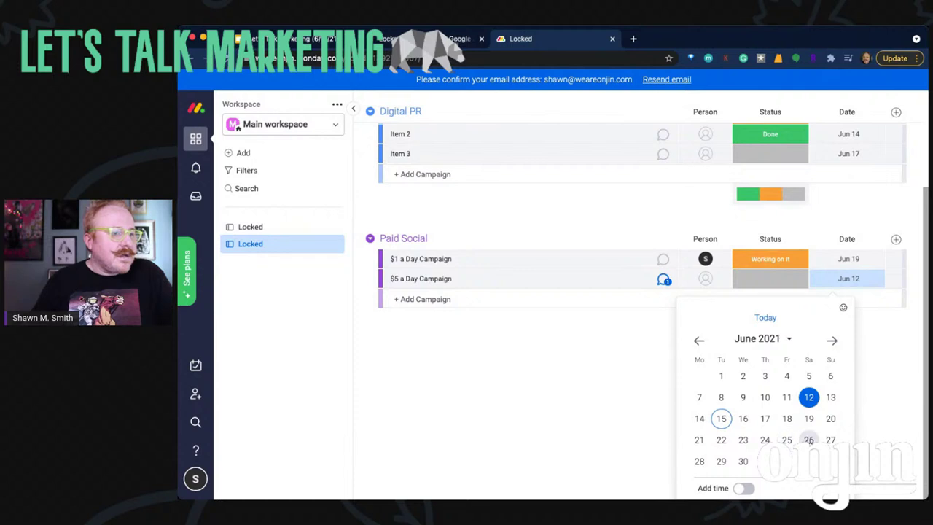
{"action": "left_click", "coordinate": [808, 439]}
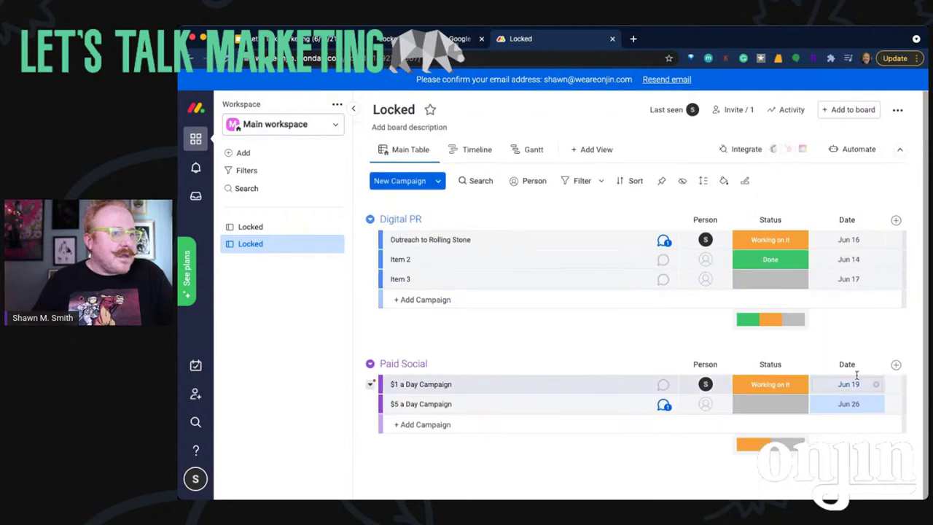
Examine the board's Gantt chart to see how the Digital PR and Paid Social items are scheduled across the weeks
{"action": "left_click", "coordinate": [531, 153]}
{"action": "scroll", "coordinate": [815, 305], "scroll_direction": "right", "scroll_amount": 3}
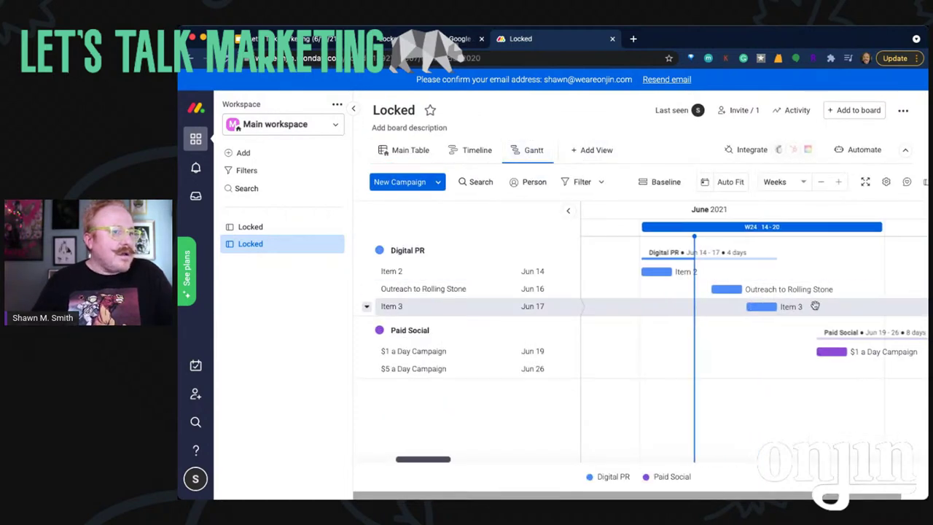
{"action": "scroll", "coordinate": [815, 305], "scroll_direction": "right", "scroll_amount": 2}
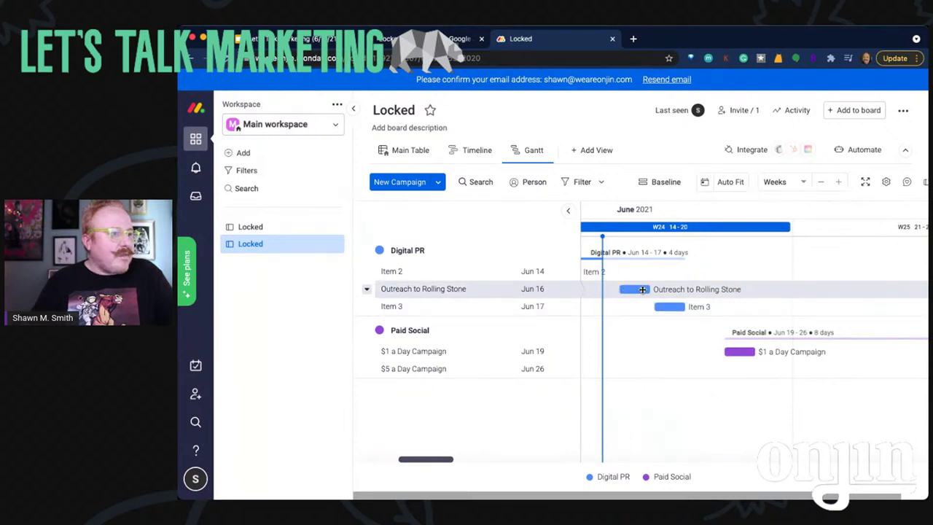
{"action": "left_click_drag", "start_coordinate": [634, 290], "coordinate": [654, 291]}
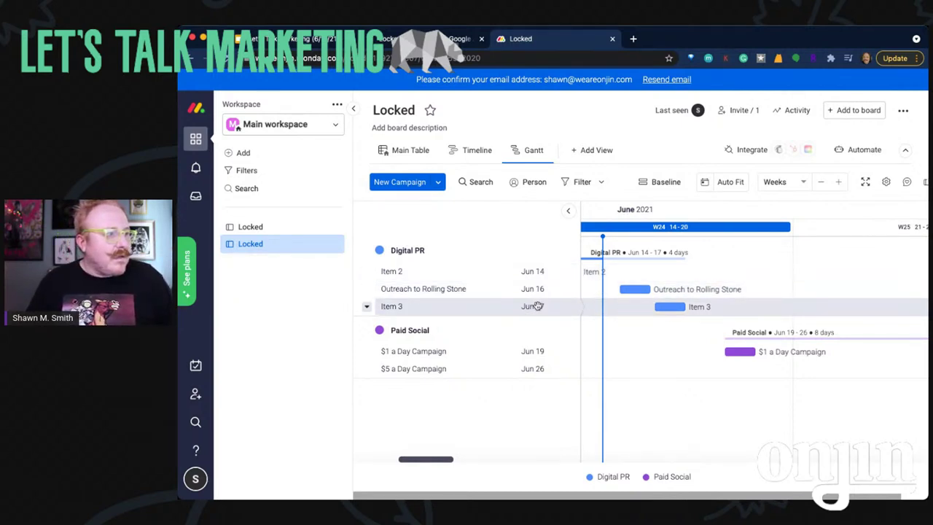
{"action": "mouse_move", "coordinate": [746, 352]}
{"action": "left_mouse_down"}
{"action": "mouse_move", "coordinate": [770, 351]}
{"action": "mouse_move", "coordinate": [738, 351]}
{"action": "left_mouse_up"}
{"action": "scroll", "coordinate": [773, 348], "scroll_direction": "right", "scroll_amount": 3}
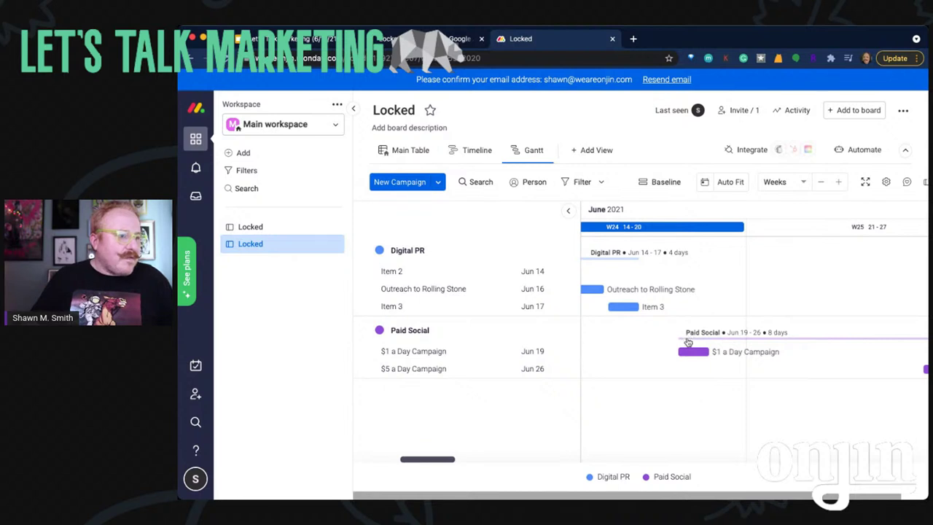
{"action": "scroll", "coordinate": [692, 341], "scroll_direction": "right", "scroll_amount": 4}
{"action": "scroll", "coordinate": [688, 342], "scroll_direction": "right", "scroll_amount": 1}
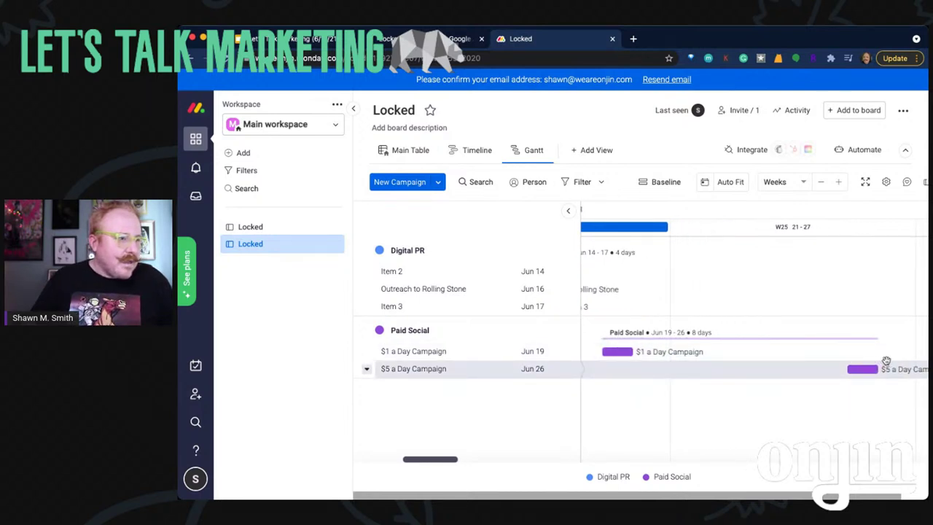
{"action": "scroll", "coordinate": [887, 361], "scroll_direction": "right", "scroll_amount": 10}
{"action": "scroll", "coordinate": [887, 361], "scroll_direction": "left", "scroll_amount": 5}
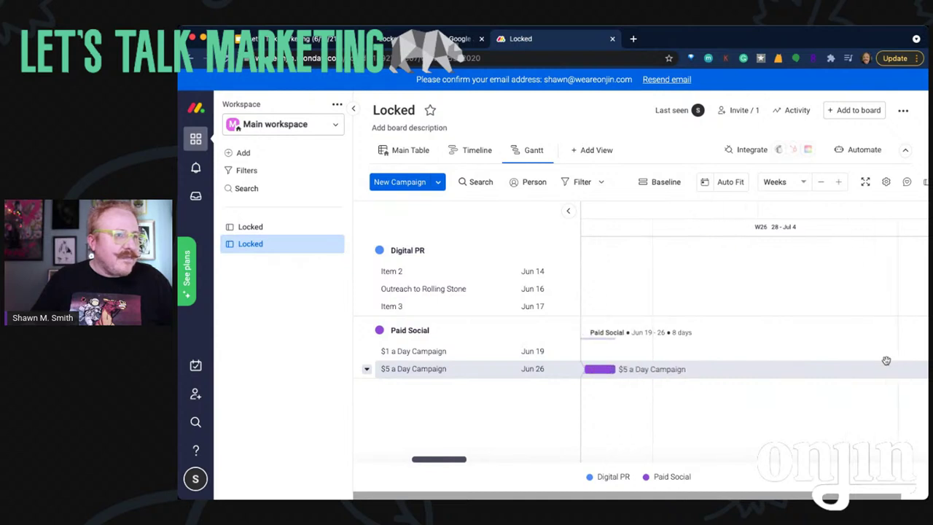
{"action": "scroll", "coordinate": [886, 361], "scroll_direction": "left", "scroll_amount": 1}
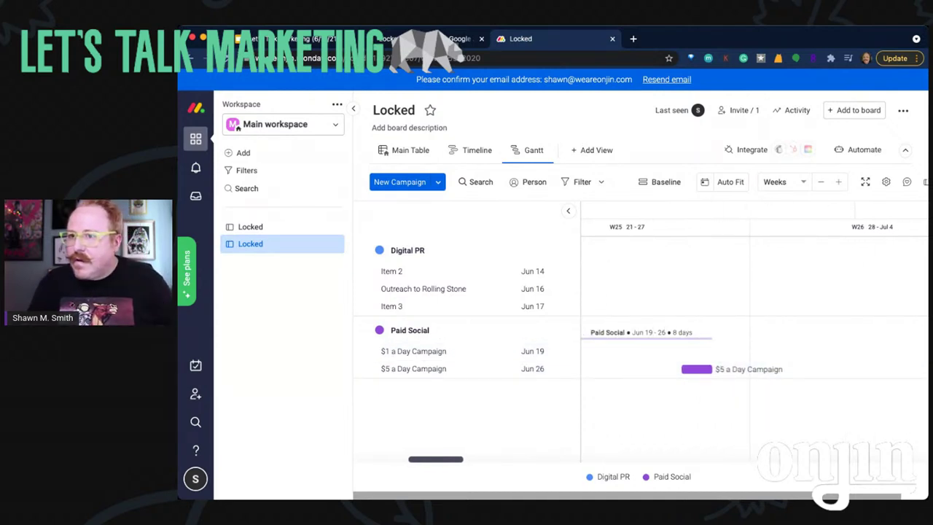
{"action": "left_click", "coordinate": [412, 289]}
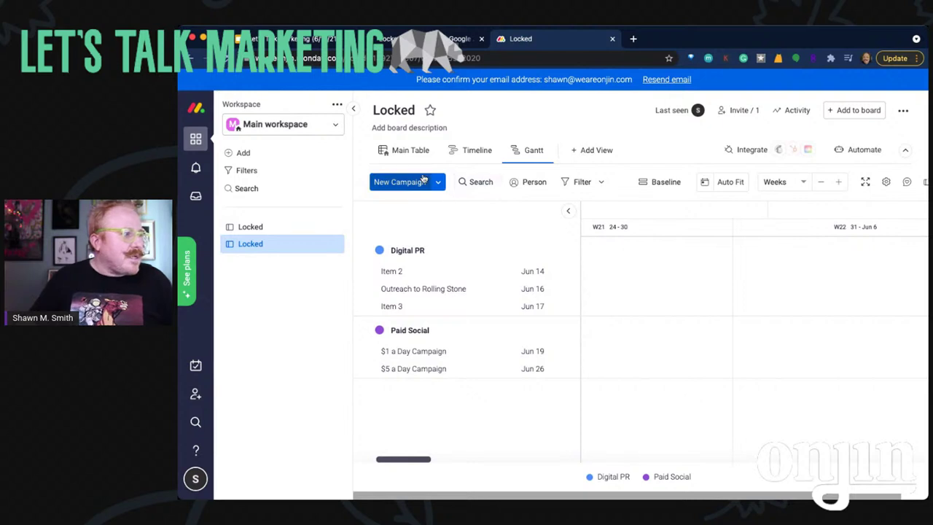
Return to the board's main table view
{"action": "left_click", "coordinate": [405, 151]}
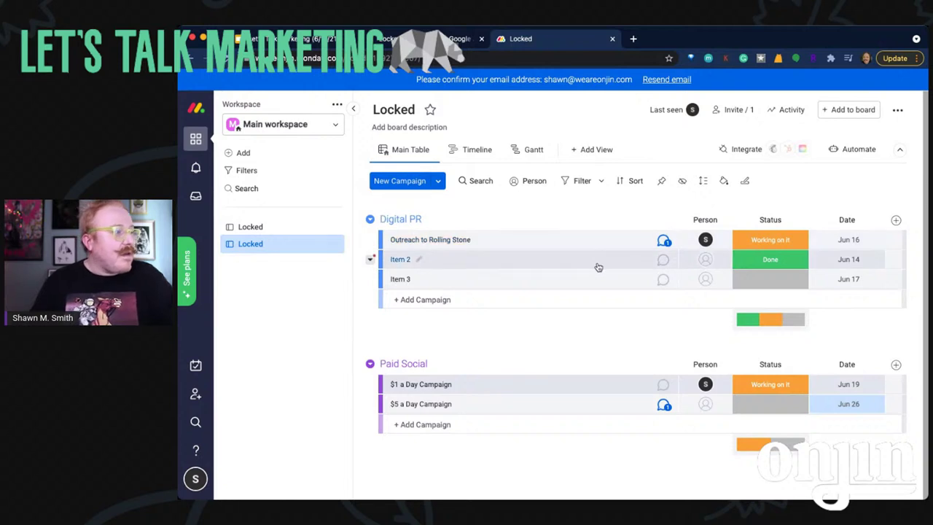
{"action": "left_click", "coordinate": [408, 181]}
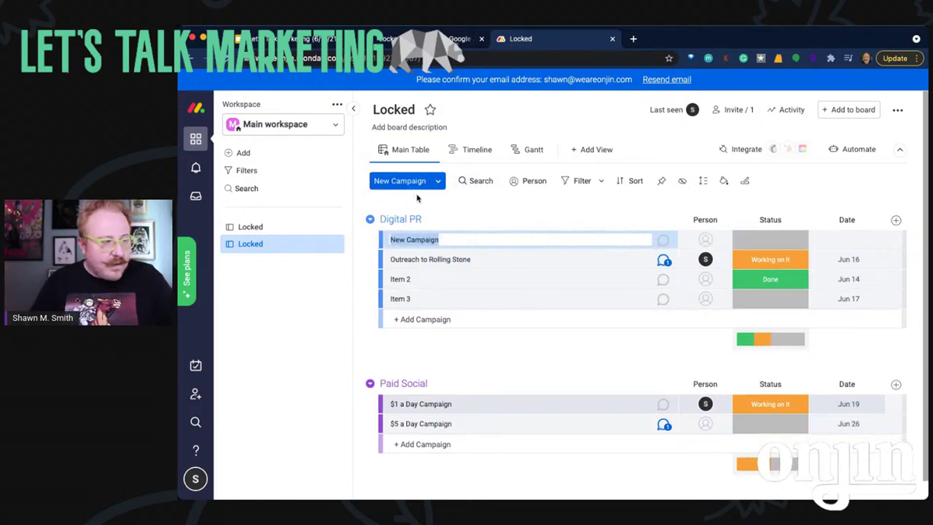
{"action": "left_click", "coordinate": [372, 243]}
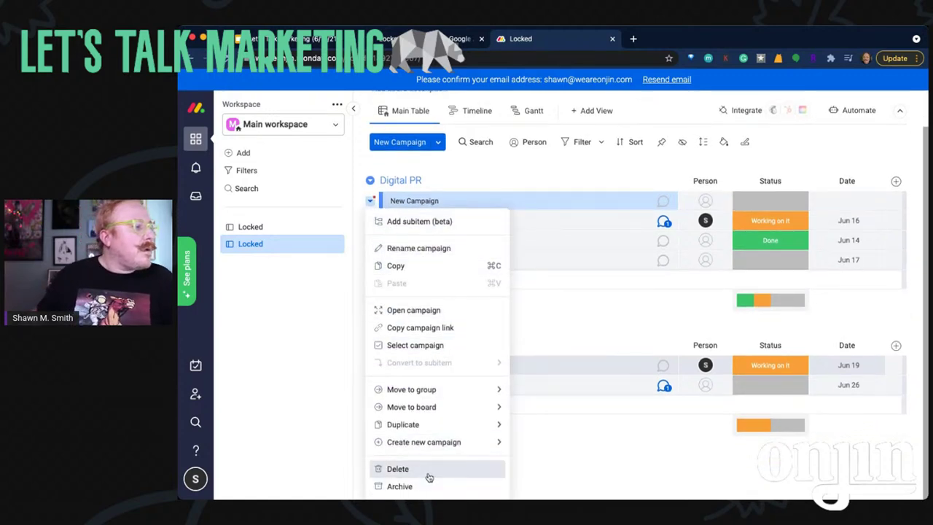
{"action": "left_click", "coordinate": [399, 468]}
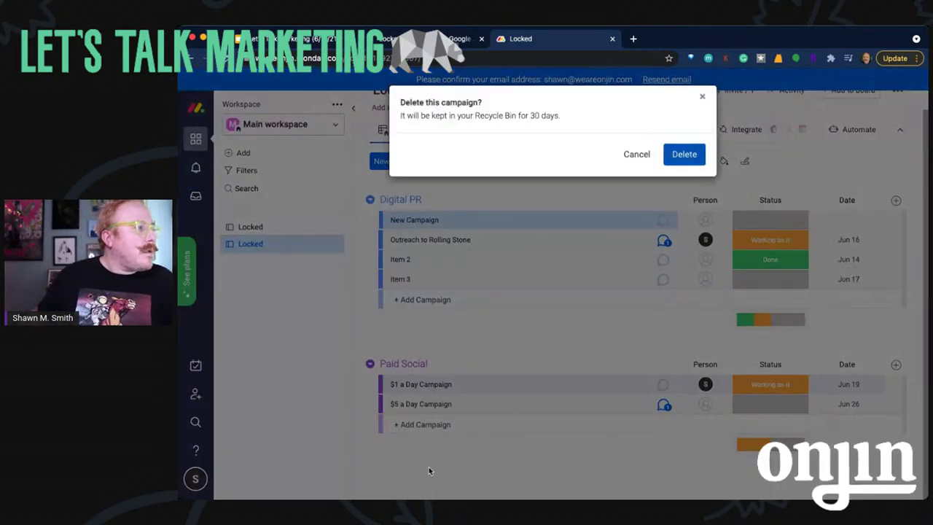
{"action": "left_click", "coordinate": [701, 159]}
{"action": "left_click", "coordinate": [439, 183]}
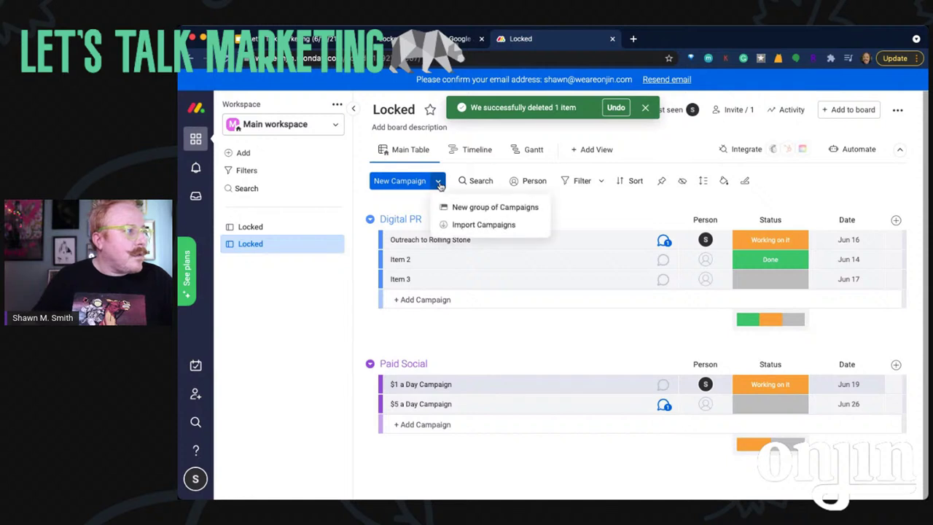
{"action": "left_click", "coordinate": [356, 197]}
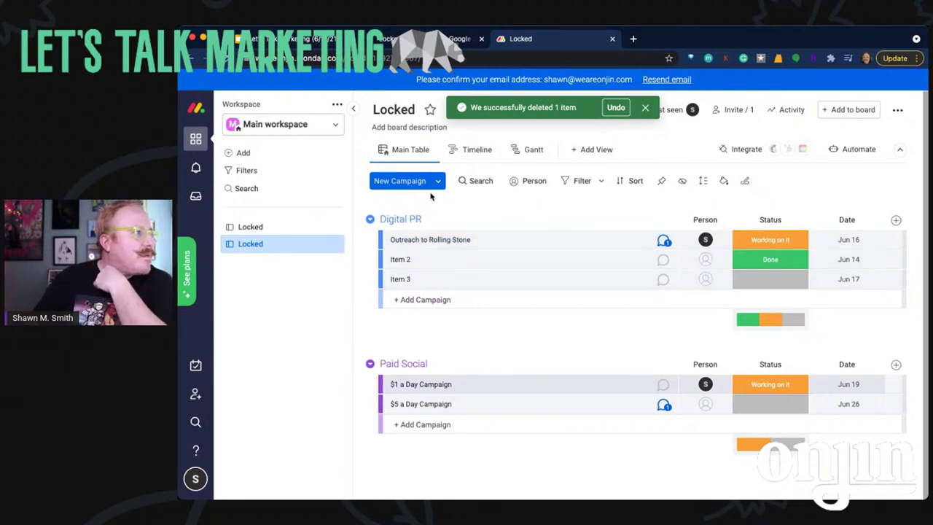
{"action": "left_click", "coordinate": [237, 155]}
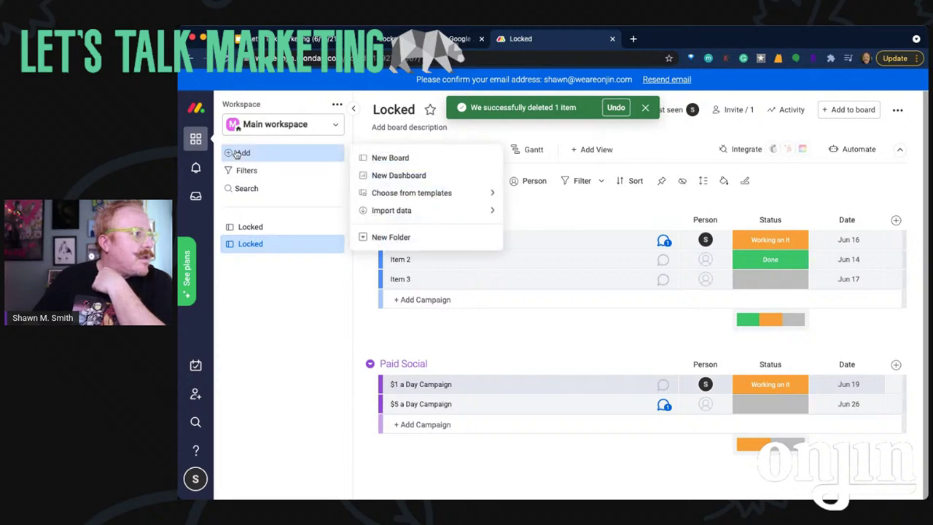
{"action": "left_click", "coordinate": [602, 208]}
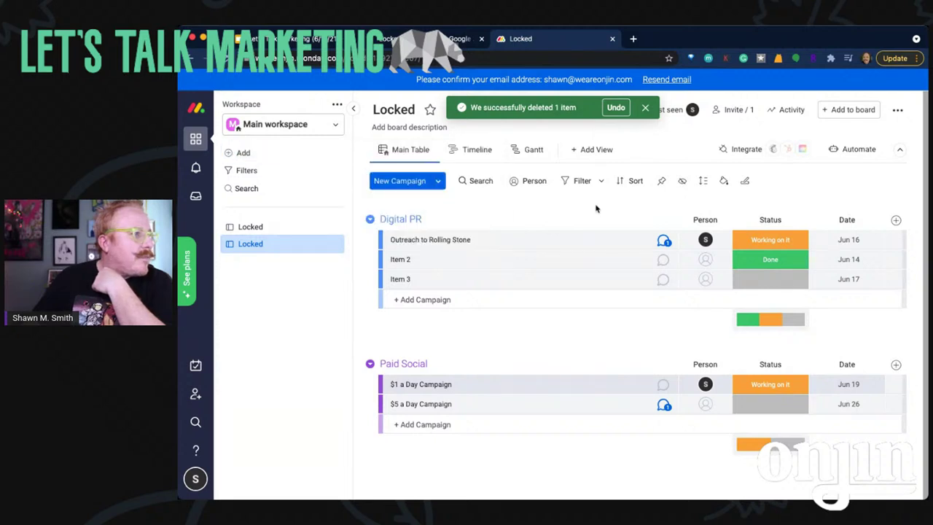
Add a new group of campaigns to the Locked board and name it "Social Media"
{"action": "left_click", "coordinate": [440, 183]}
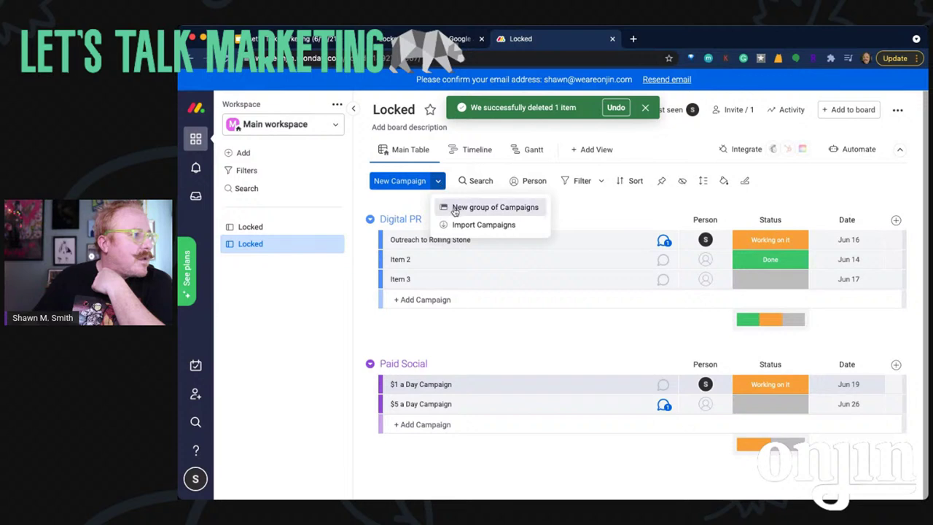
{"action": "left_click", "coordinate": [456, 210]}
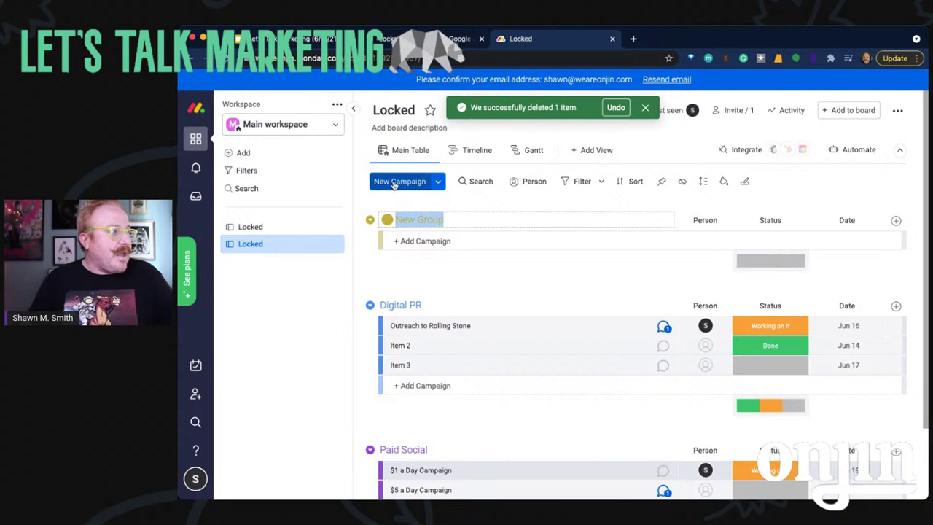
{"action": "left_click", "coordinate": [438, 182]}
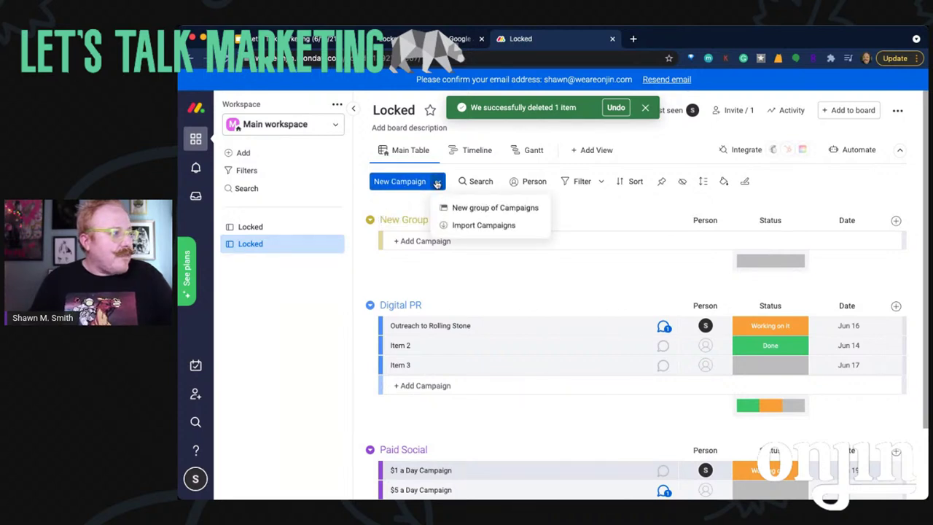
{"action": "left_click", "coordinate": [354, 192]}
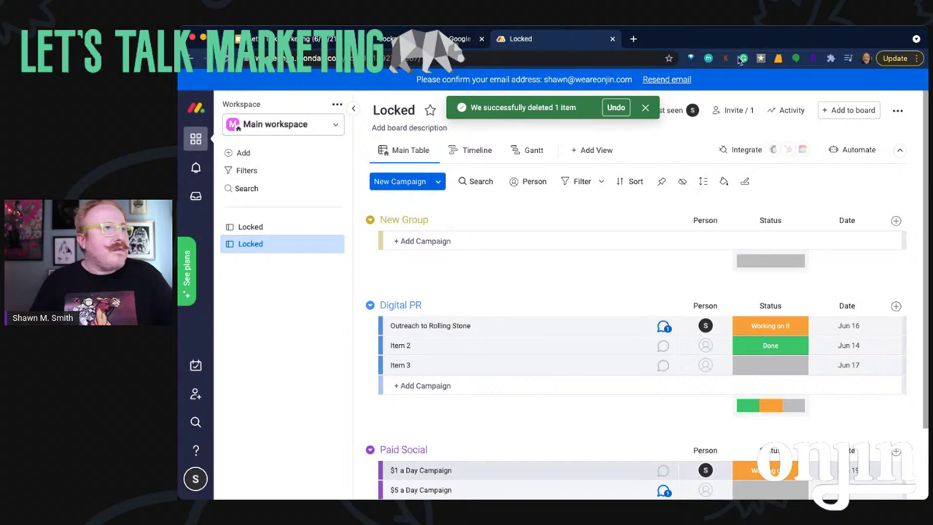
{"action": "left_click", "coordinate": [397, 39]}
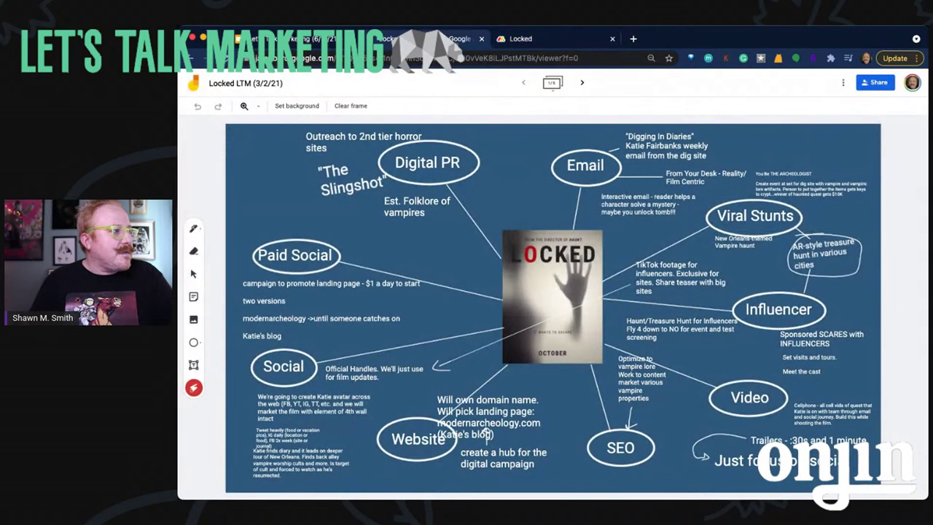
{"action": "left_click", "coordinate": [543, 43]}
{"action": "left_click", "coordinate": [418, 221]}
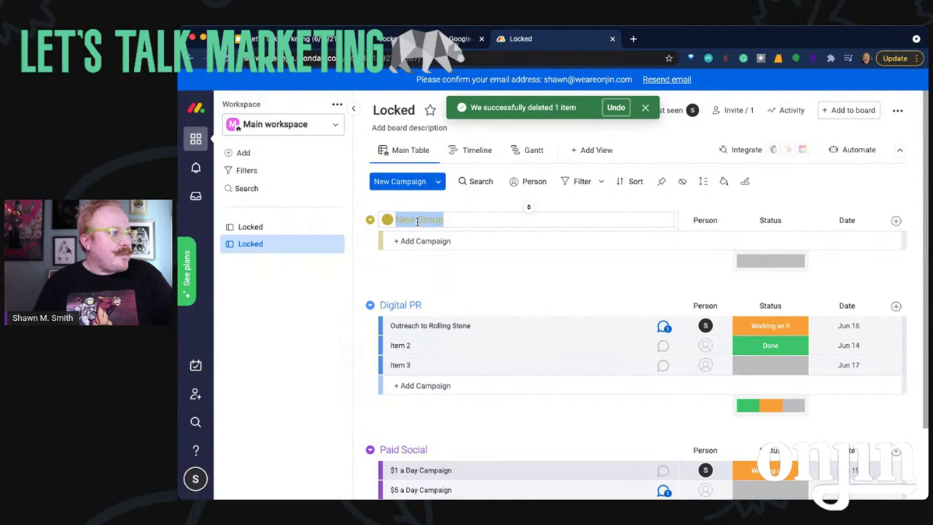
{"action": "type", "text": "Social Media"}
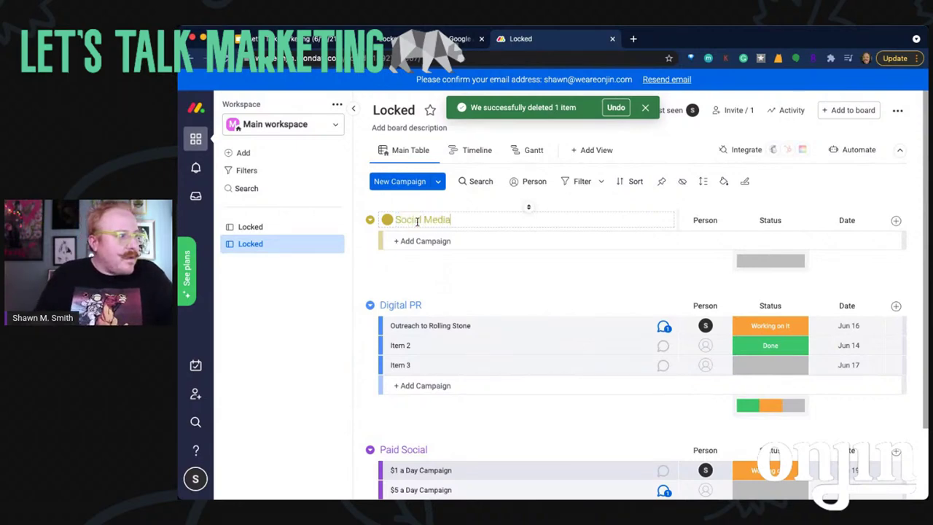
Consult the mind map's Social branch and add the item "Create official handles" to the Social Media group
{"action": "left_click", "coordinate": [434, 240]}
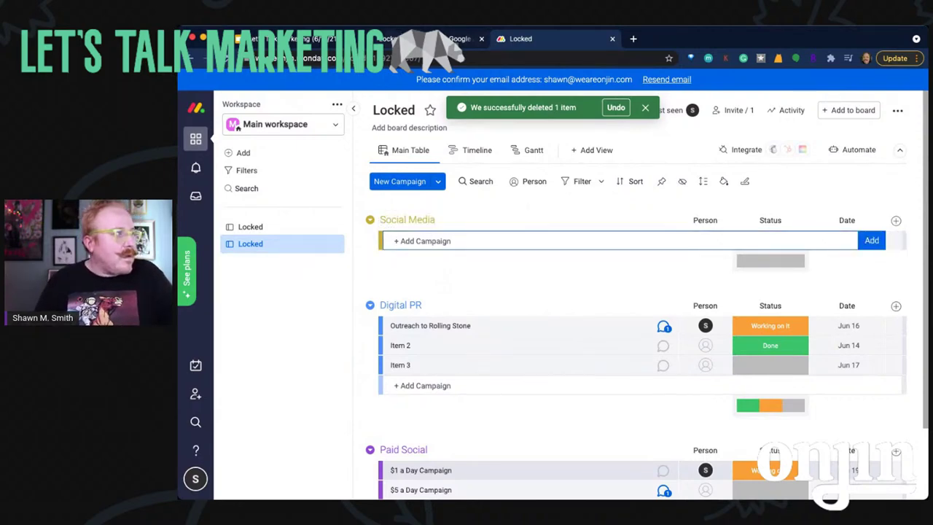
{"action": "left_click", "coordinate": [405, 39]}
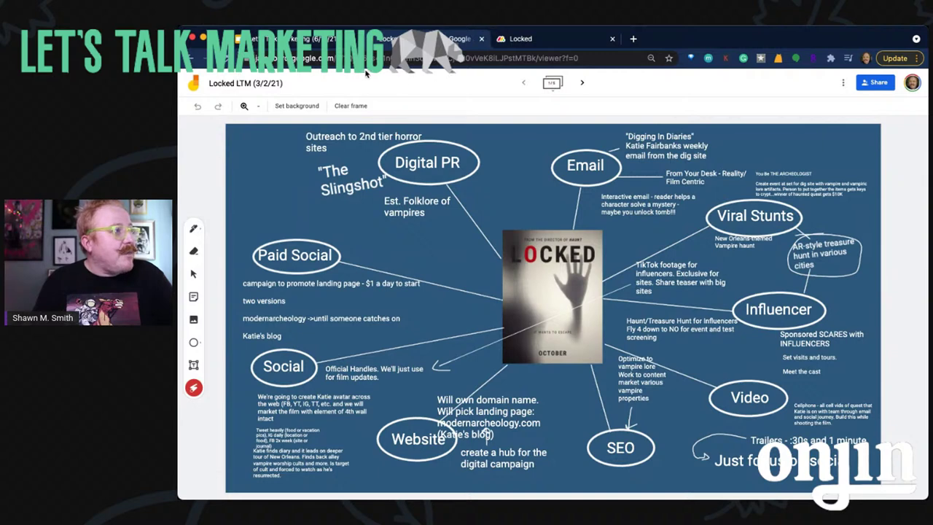
{"action": "left_click", "coordinate": [510, 39]}
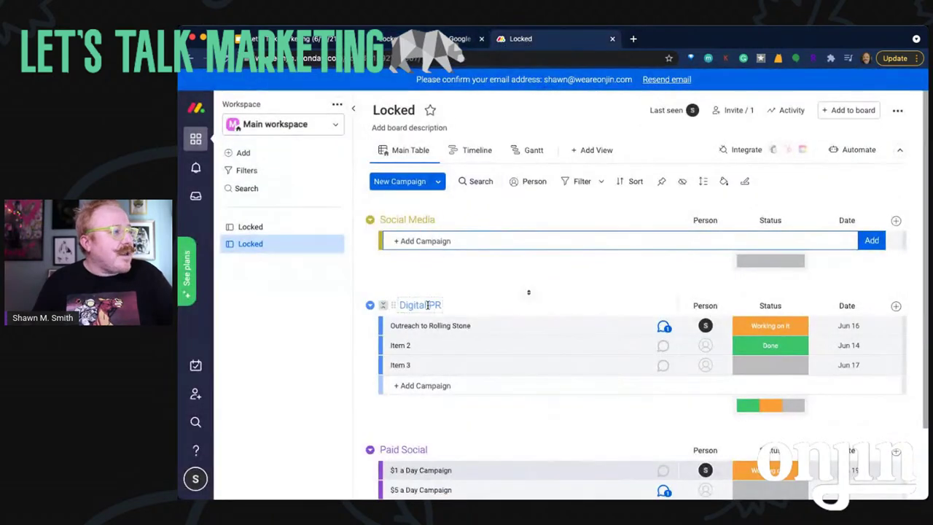
{"action": "type", "text": "Create O"}
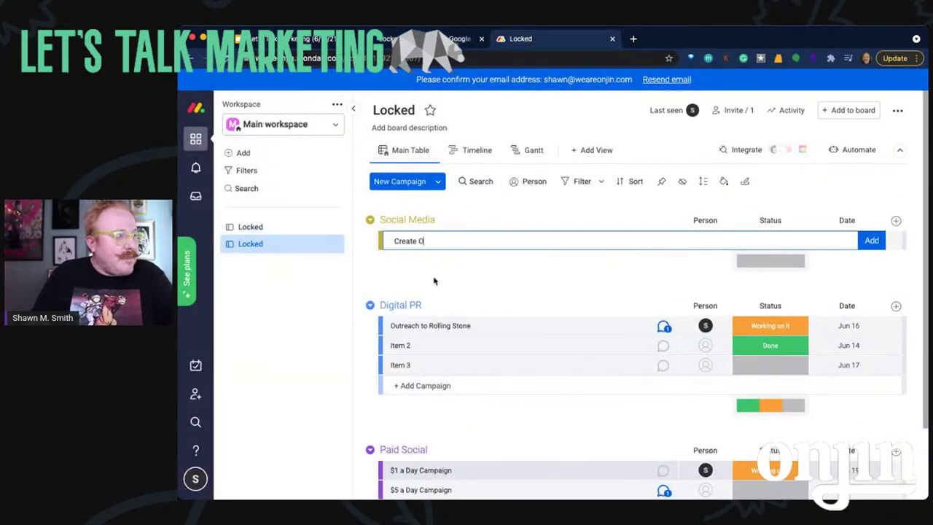
{"action": "type", "text": "ffici"}
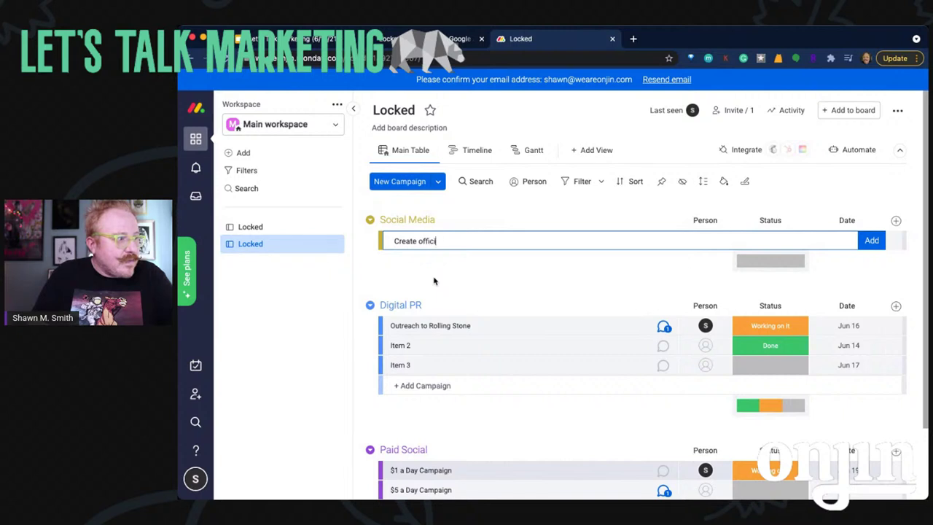
{"action": "type", "text": "al handles"}
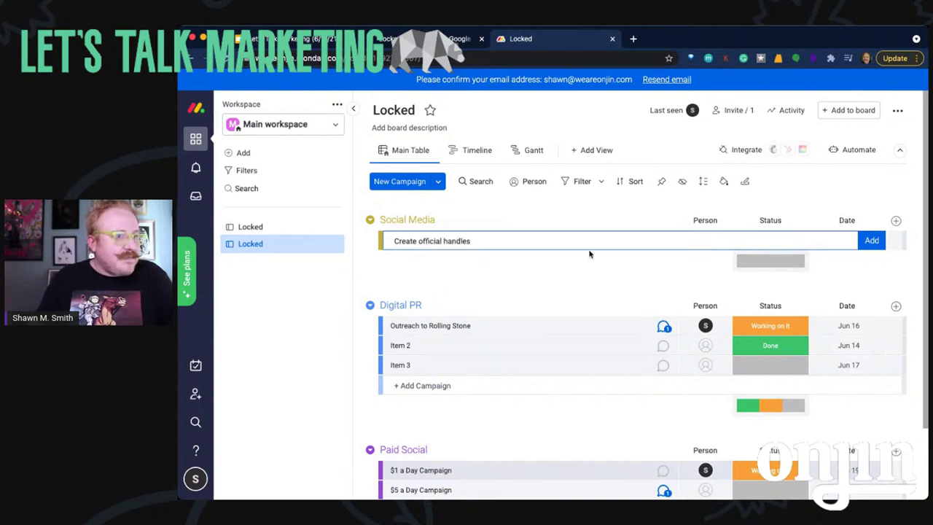
{"action": "left_click", "coordinate": [873, 241]}
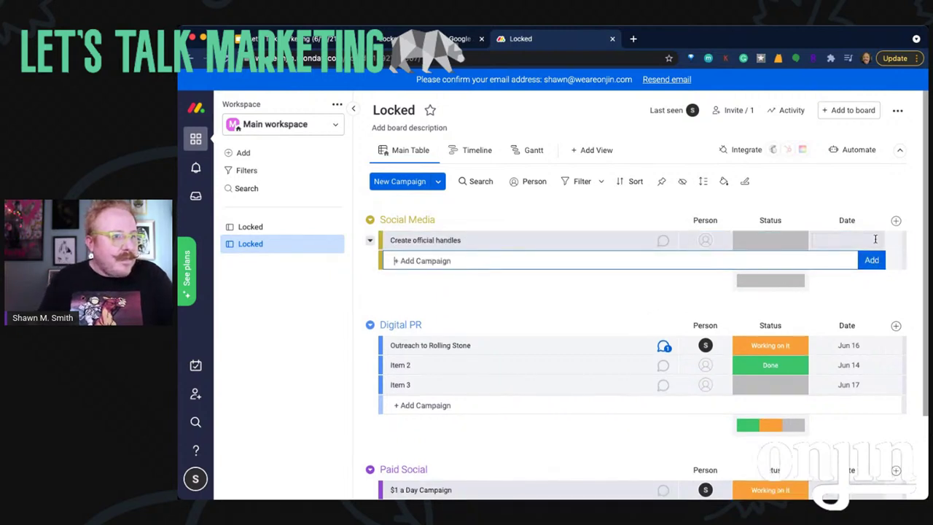
Set the "Create official handles" item's date to June 16, 2021 and its status to Working on it
{"action": "left_click", "coordinate": [835, 238]}
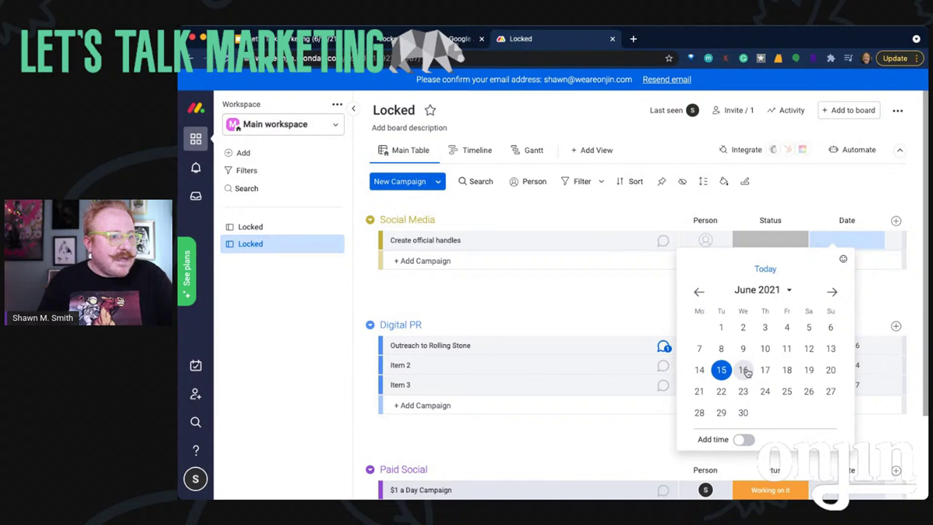
{"action": "left_click", "coordinate": [744, 370]}
{"action": "left_click", "coordinate": [762, 242]}
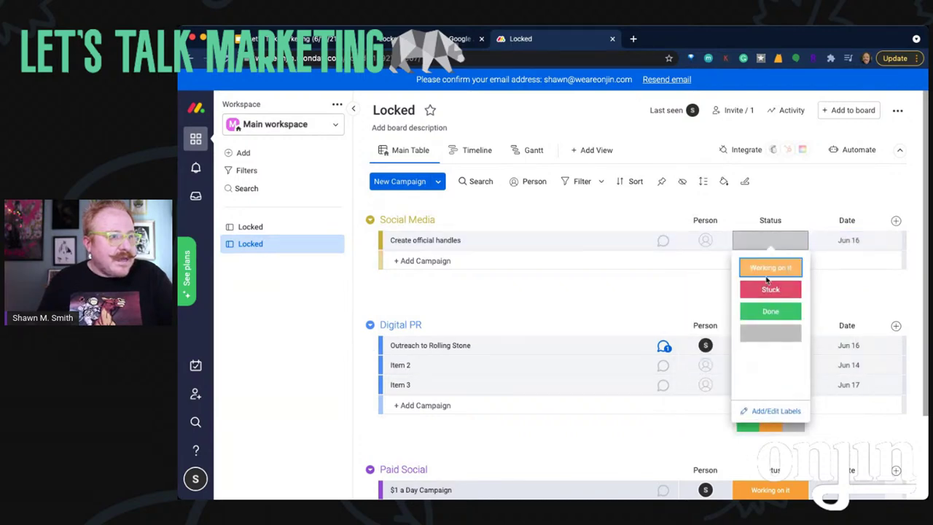
{"action": "left_click", "coordinate": [767, 269]}
Check the mind map and begin a second Social Media item with the text "Katie avatar ("
{"action": "left_click", "coordinate": [445, 260]}
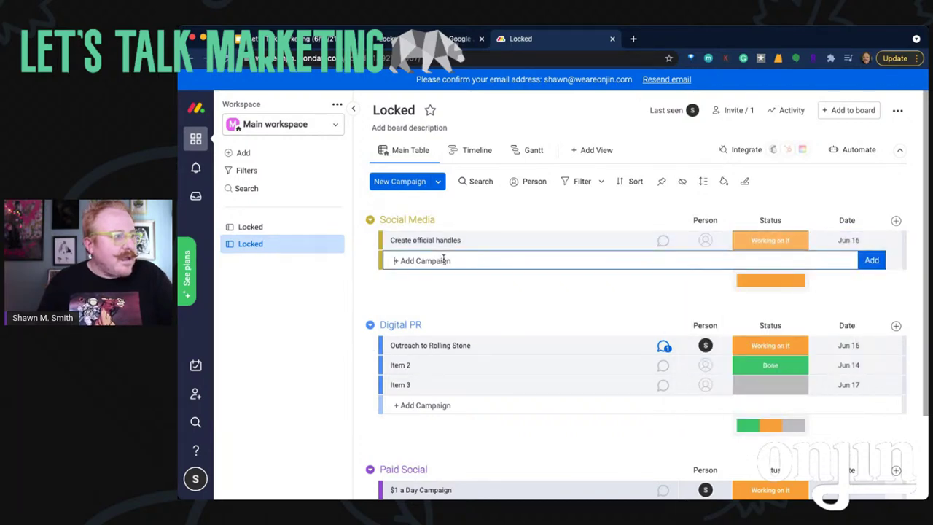
{"action": "key", "text": "ctrl+shift+Tab"}
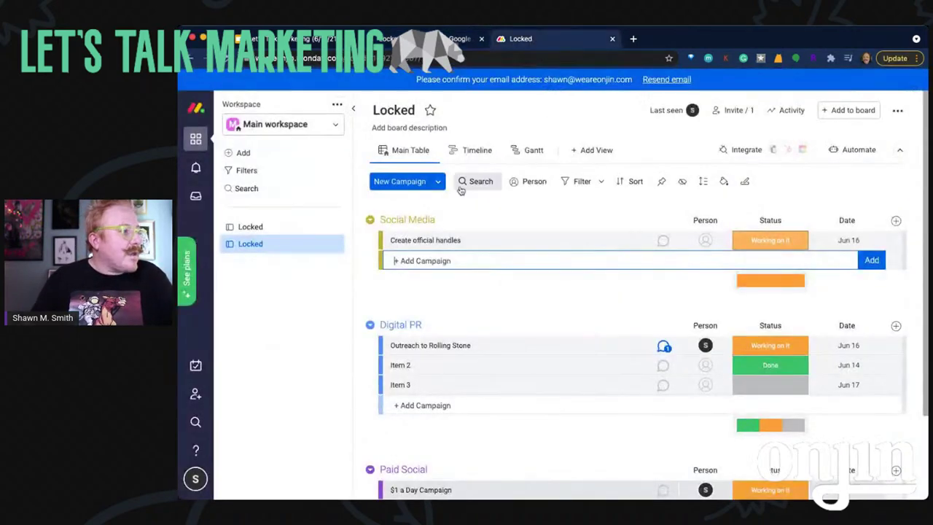
{"action": "left_click", "coordinate": [424, 260]}
{"action": "type", "text": "Katie avatar ("}
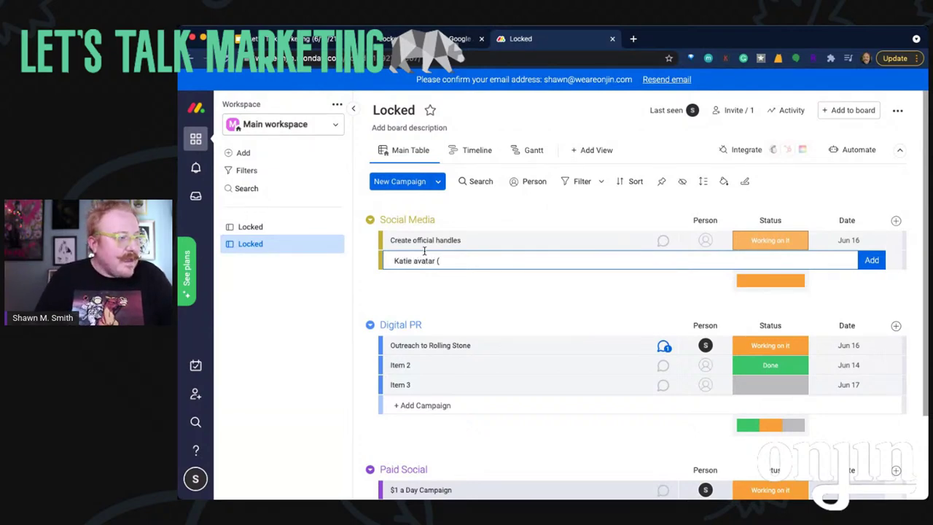
Switch to the Locked mind map and copy the platform list "FB, YT, IG, TT" from the note under Social
{"action": "left_click", "coordinate": [459, 39]}
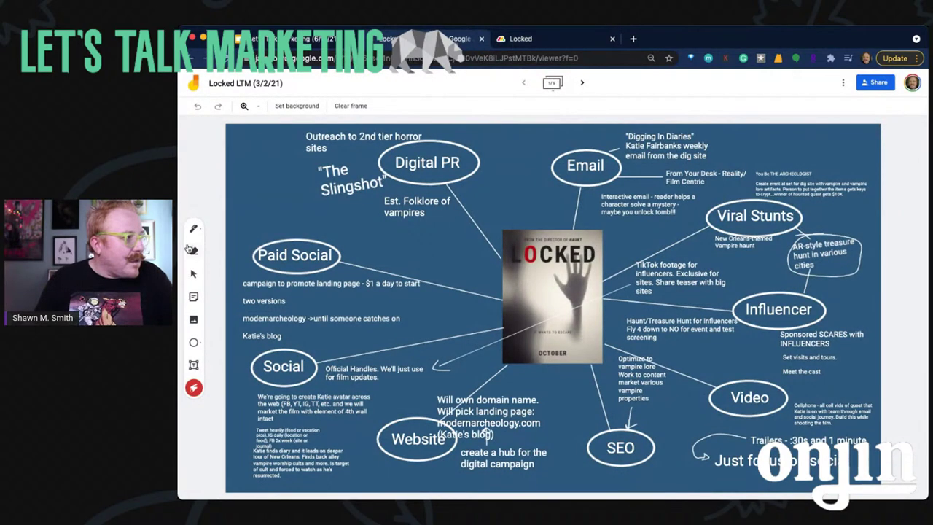
{"action": "left_click", "coordinate": [193, 275]}
{"action": "left_click", "coordinate": [285, 405]}
{"action": "left_click", "coordinate": [283, 404]}
{"action": "left_click_drag", "start_coordinate": [281, 404], "coordinate": [321, 404]}
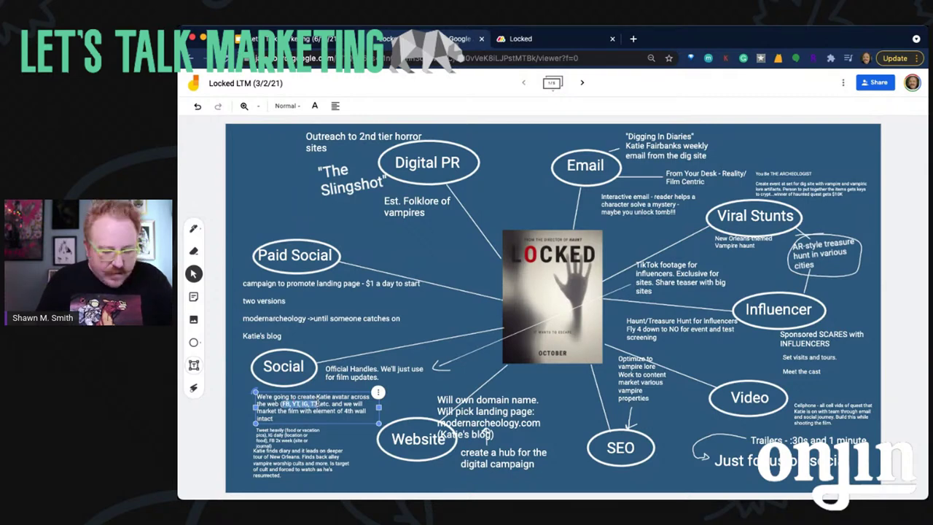
Switch back to the monday.com board and try to complete the "Katie avatar (" item's name with "FB, YT, IG, TT)"
{"action": "left_click", "coordinate": [514, 44]}
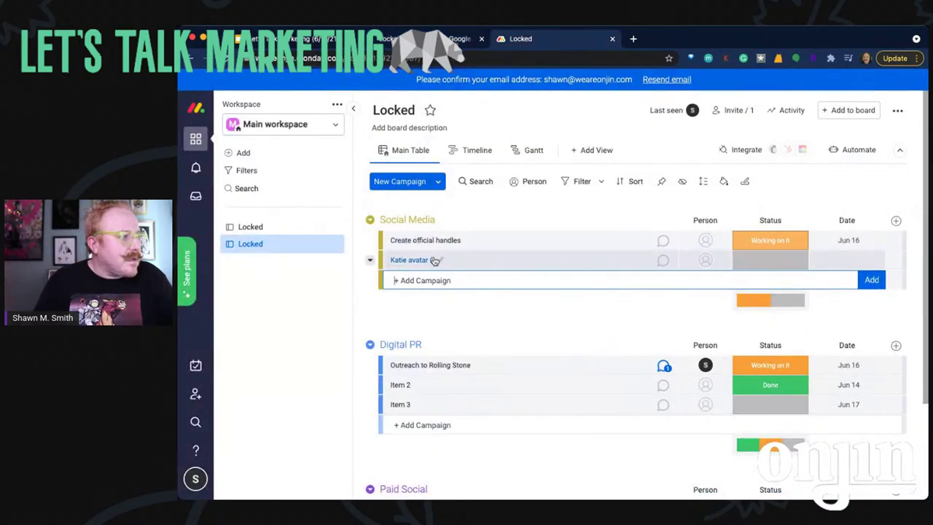
{"action": "left_click", "coordinate": [434, 260]}
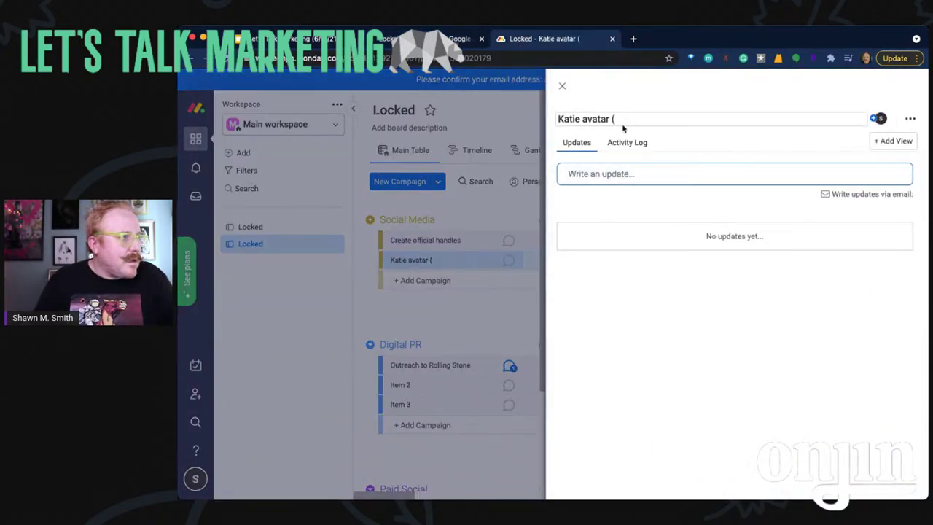
{"action": "left_click", "coordinate": [618, 118]}
{"action": "type", "text": "FB, YT, IG, TT"}
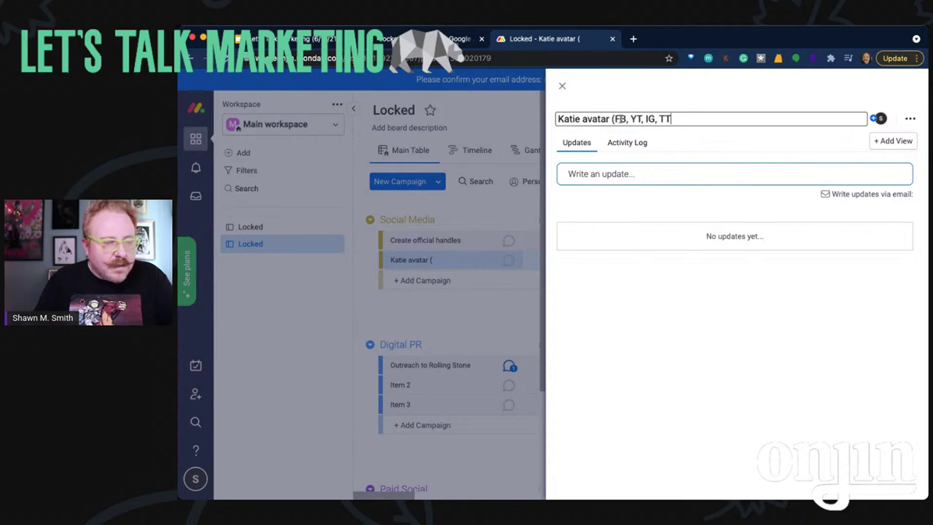
{"action": "type", "text": ")"}
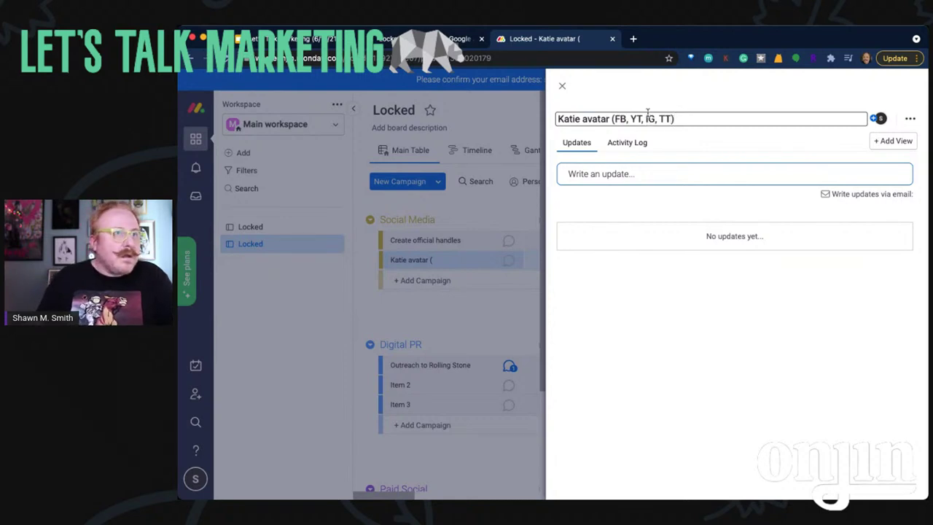
{"action": "left_click", "coordinate": [563, 87]}
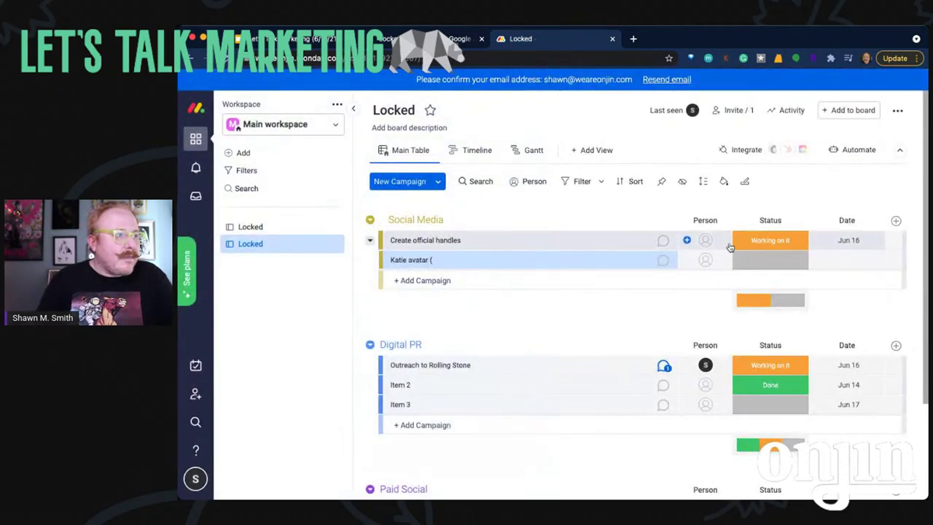
Rename the second Social Media item as "Katie avatar (FB, YT, IG, TT)"
{"action": "left_click", "coordinate": [430, 263]}
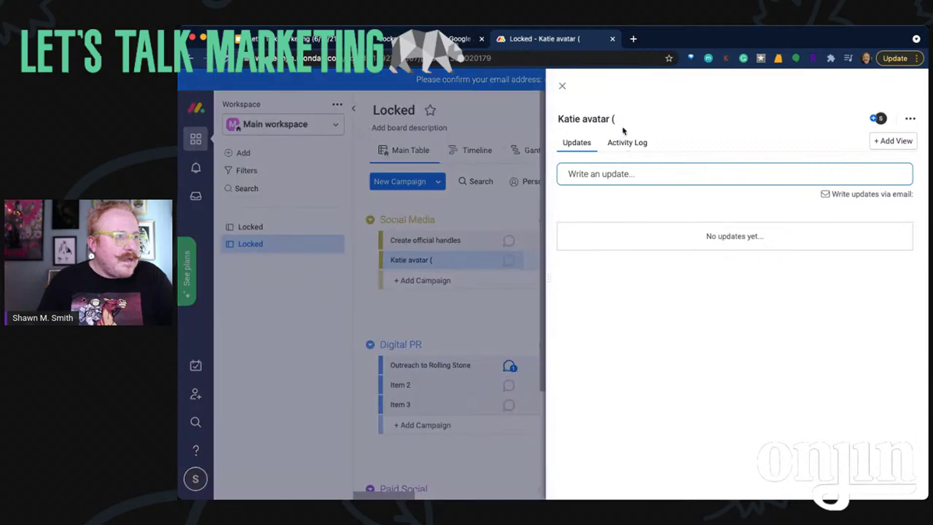
{"action": "left_click", "coordinate": [614, 118]}
{"action": "type", "text": "FB, YT, IG, TT)"}
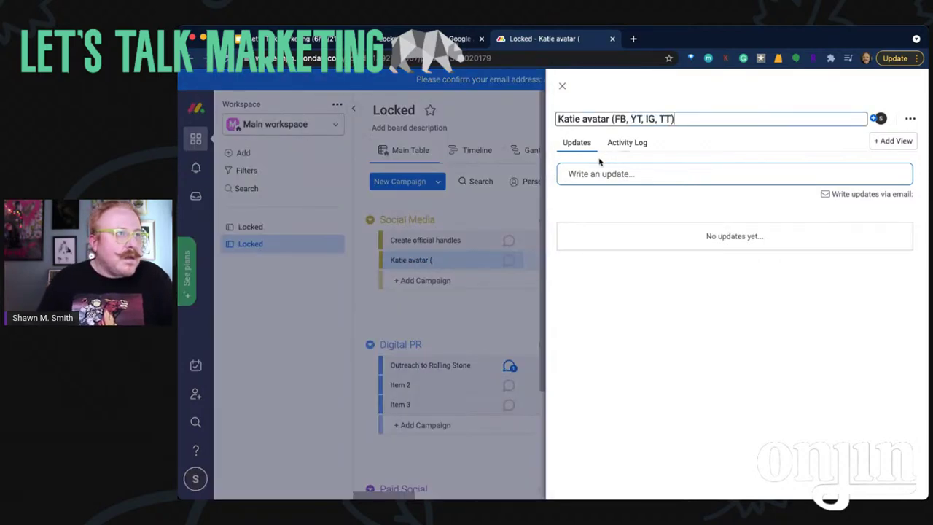
{"action": "left_click", "coordinate": [562, 86]}
{"action": "key", "text": "Return"}
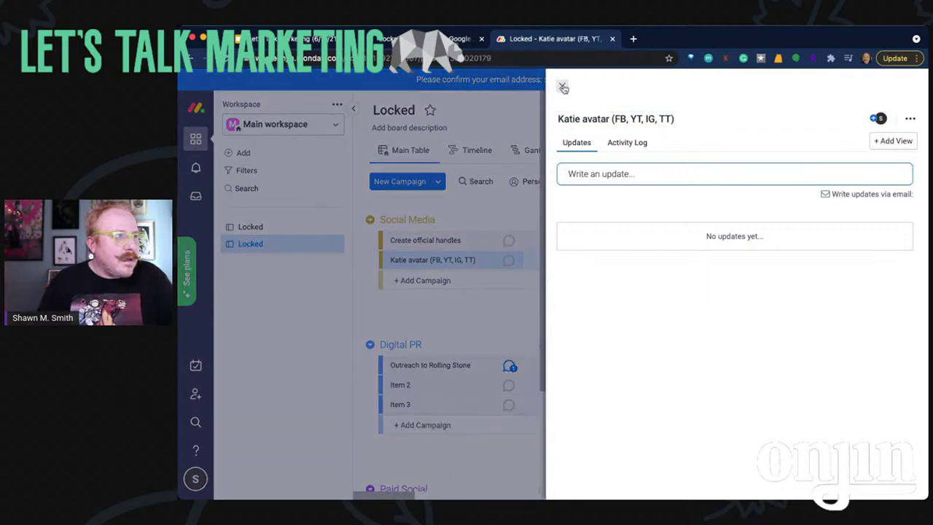
{"action": "left_click", "coordinate": [564, 87]}
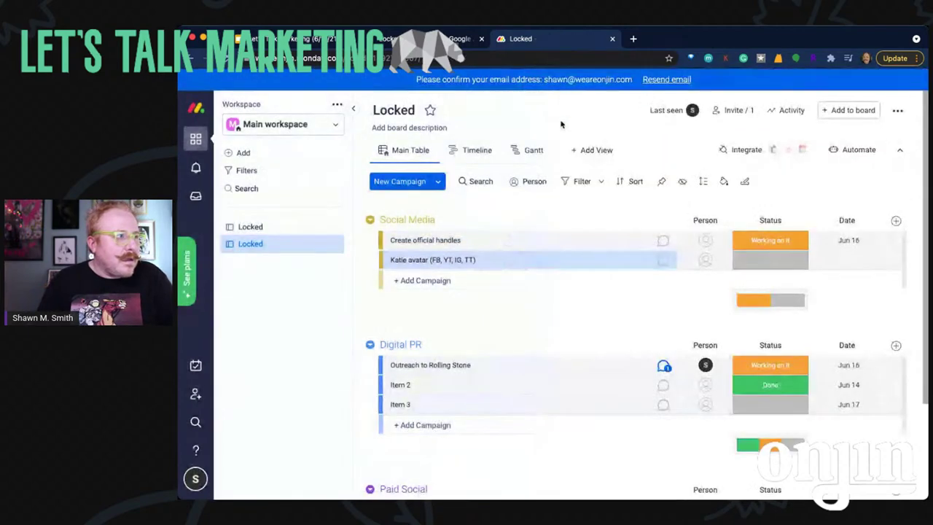
Set the Katie avatar item's status to Working on it and its date to June 16, 2021
{"action": "left_click", "coordinate": [766, 260]}
{"action": "left_click", "coordinate": [761, 288]}
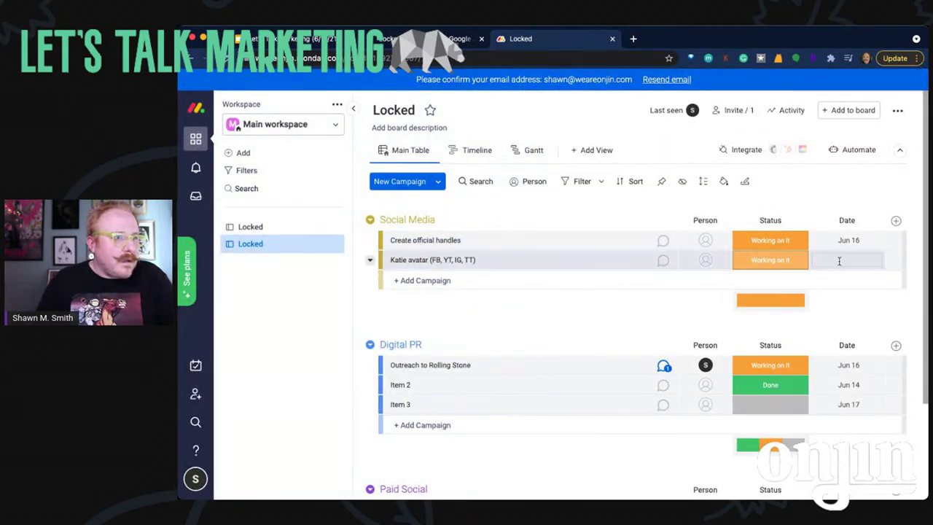
{"action": "left_click", "coordinate": [847, 261]}
{"action": "left_click", "coordinate": [746, 392]}
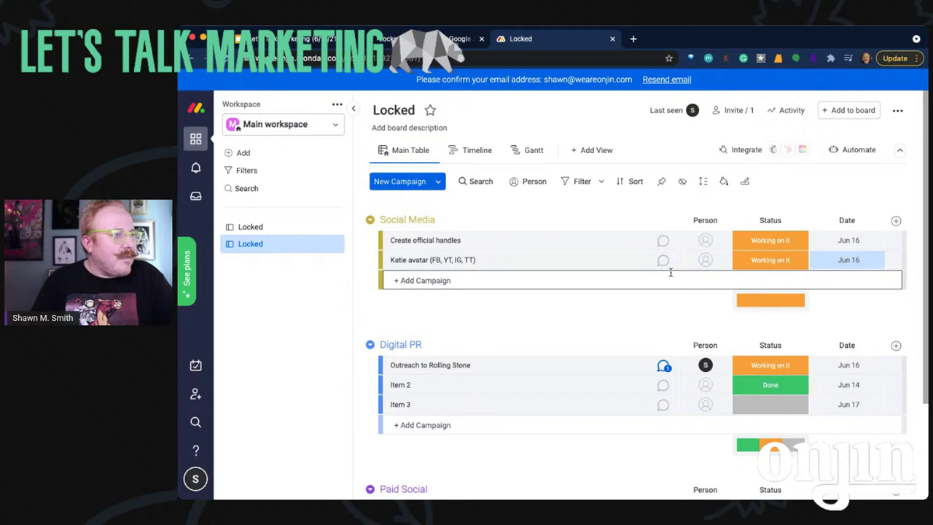
View the assignable people for the "Create official handles" item, consult the Locked mind map and return to the board
{"action": "left_click", "coordinate": [706, 241]}
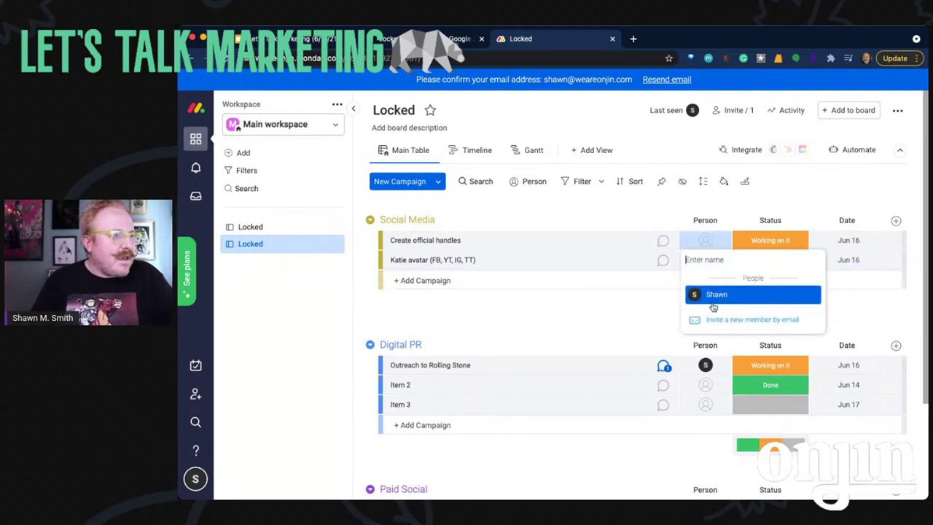
{"action": "left_click", "coordinate": [653, 203]}
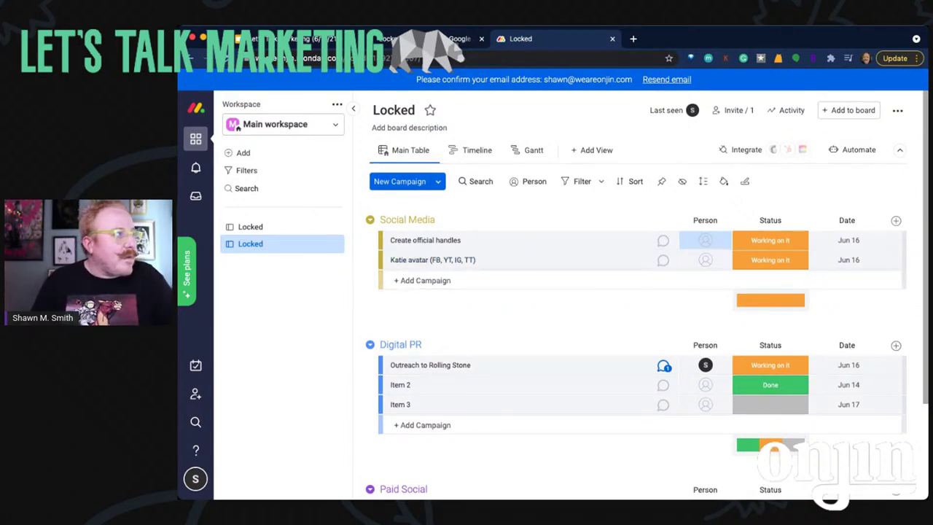
{"action": "key", "text": "ctrl+shift+Tab"}
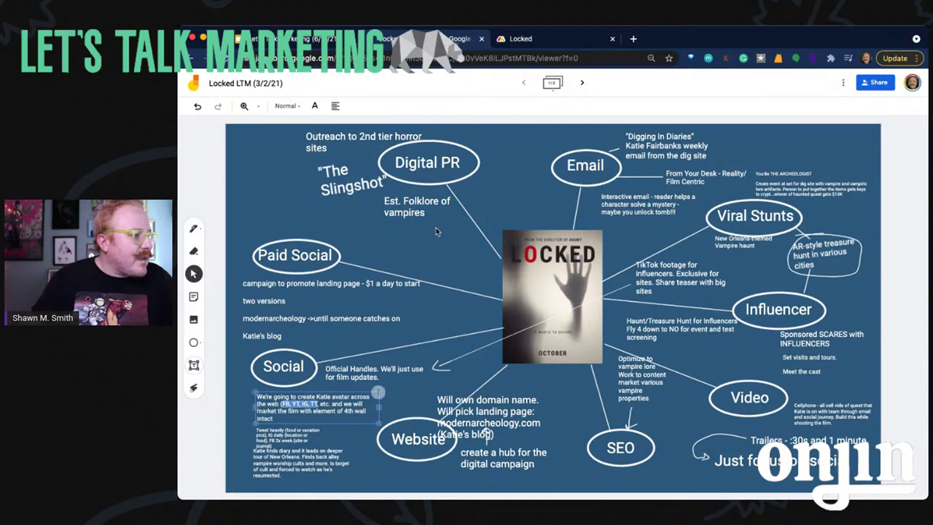
{"action": "left_click", "coordinate": [502, 39]}
{"action": "left_click", "coordinate": [434, 281]}
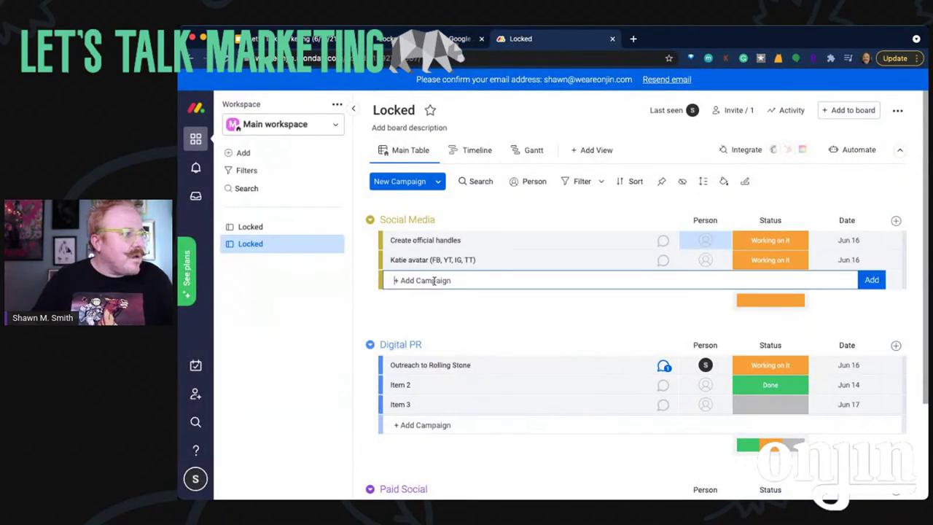
{"action": "left_click", "coordinate": [487, 261]}
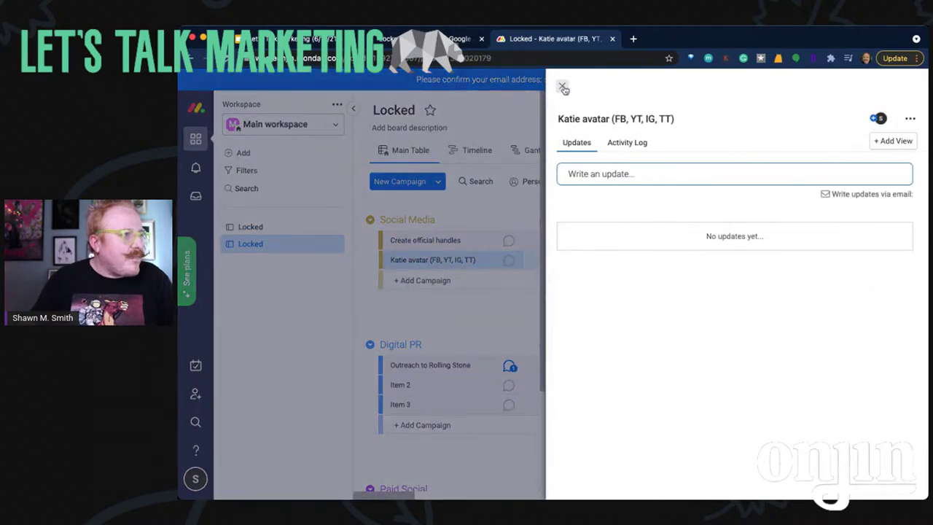
{"action": "left_click", "coordinate": [562, 86]}
Add a subitem named "Daily content" under the Katie avatar item in the Social Media group
{"action": "left_click", "coordinate": [369, 260]}
{"action": "scroll", "coordinate": [401, 262], "scroll_direction": "down", "scroll_amount": 1}
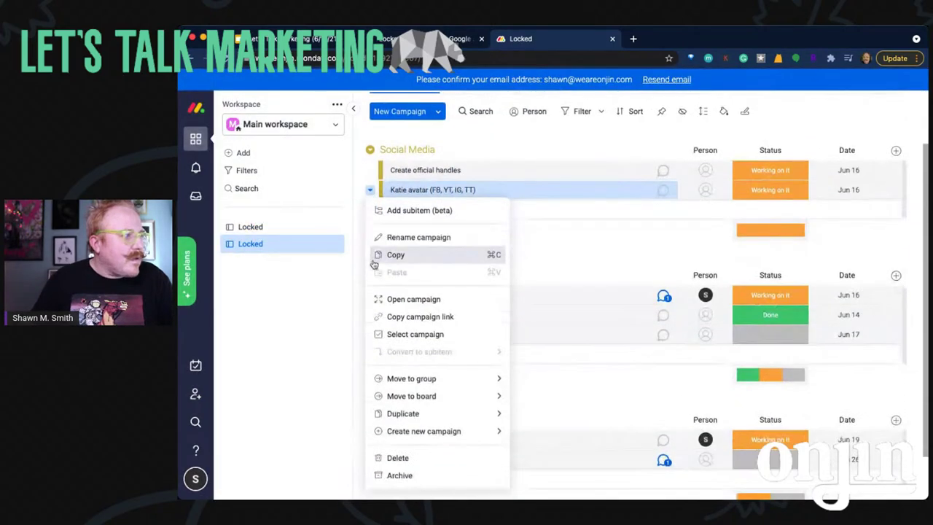
{"action": "left_click", "coordinate": [421, 213]}
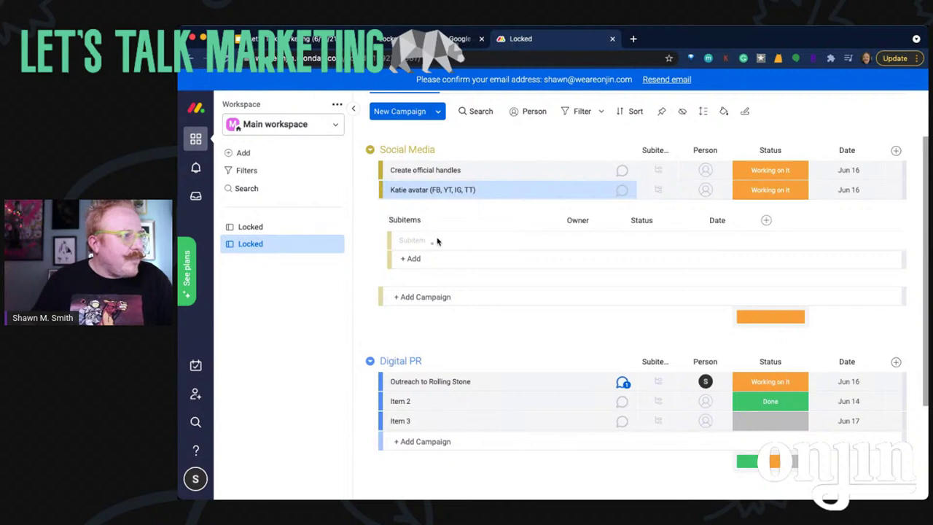
{"action": "type", "text": "Da"}
{"action": "type", "text": "ily tw"}
{"action": "key", "text": "BackSpace"}
{"action": "key", "text": "BackSpace"}
{"action": "key", "text": "BackSpace"}
{"action": "type", "text": "content"}
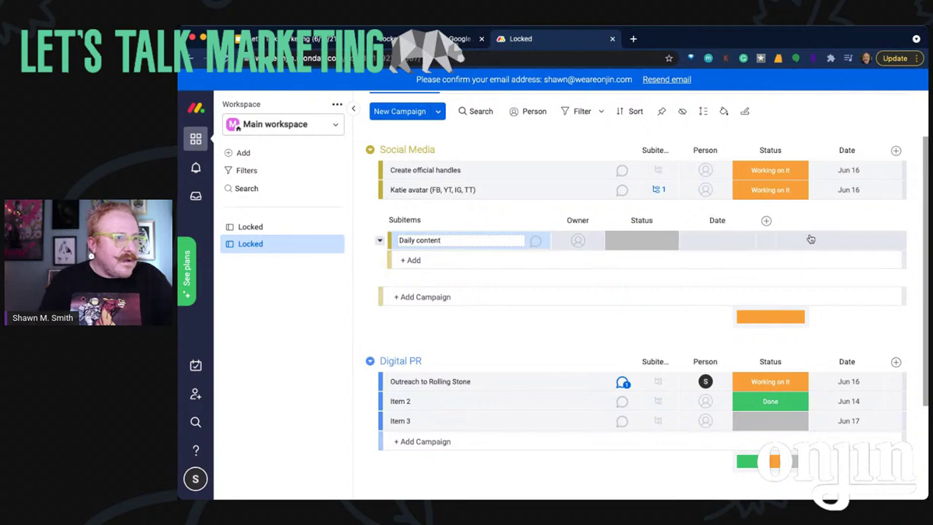
{"action": "key", "text": "Return"}
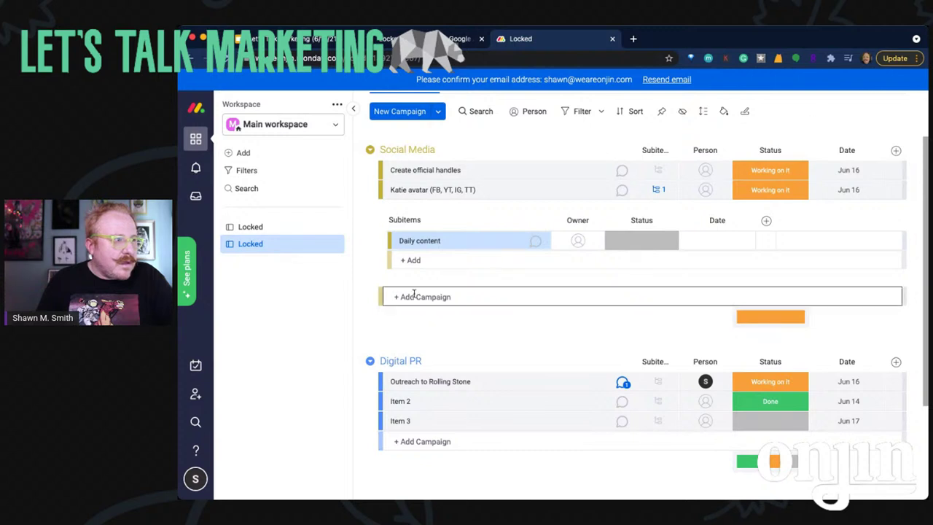
Set the "Daily content" subitem's date to June 17, 2021
{"action": "left_click", "coordinate": [403, 262]}
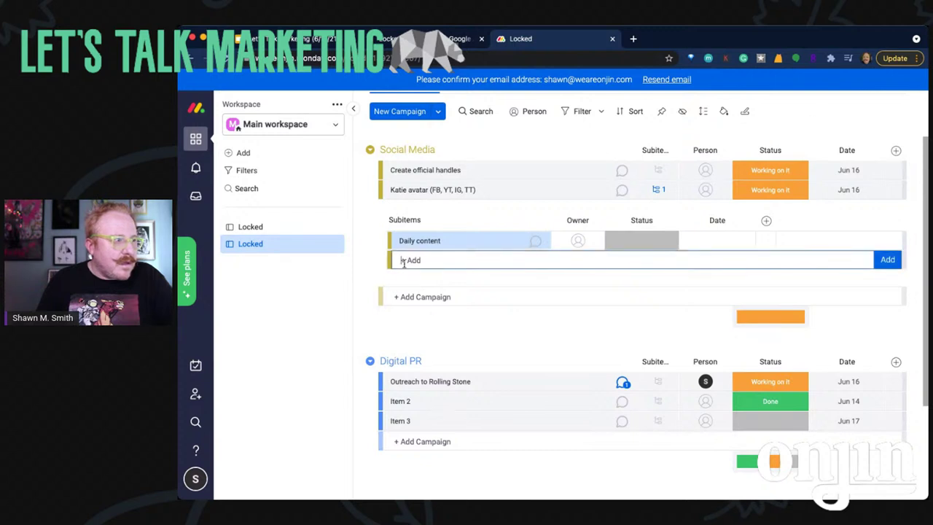
{"action": "left_click", "coordinate": [886, 261]}
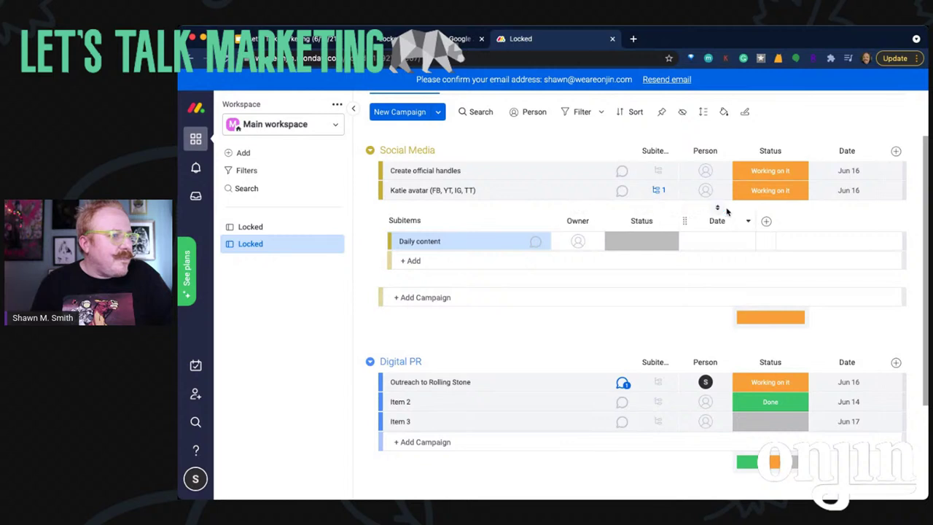
{"action": "left_click", "coordinate": [721, 242]}
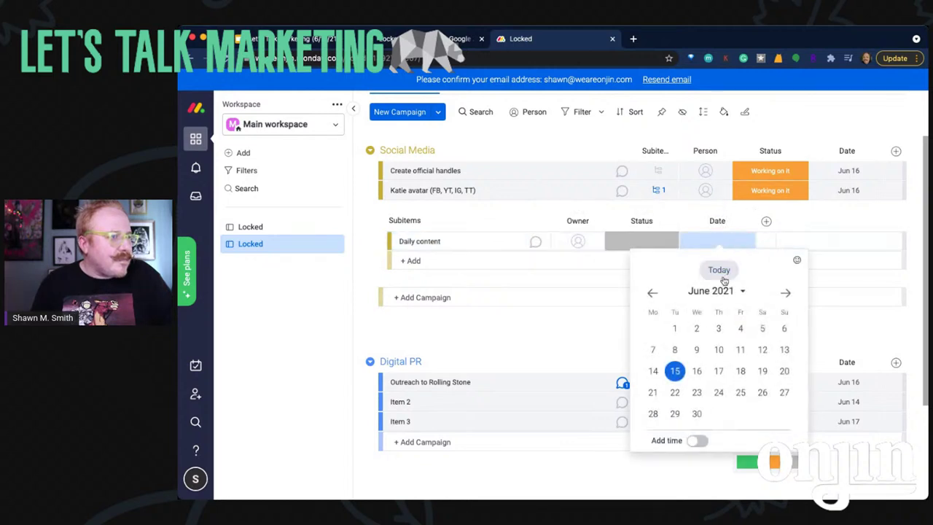
{"action": "left_click", "coordinate": [720, 371]}
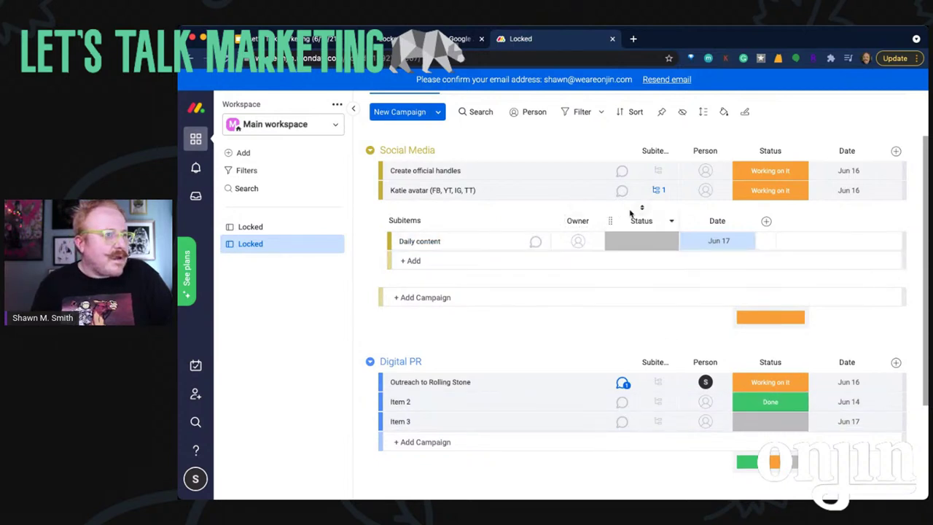
Compare the mind map's branches with the groups on the campaign board, ending on the board
{"action": "scroll", "coordinate": [379, 257], "scroll_direction": "down", "scroll_amount": 1}
{"action": "scroll", "coordinate": [379, 257], "scroll_direction": "down", "scroll_amount": 1}
{"action": "key", "text": "ctrl+shift+Tab"}
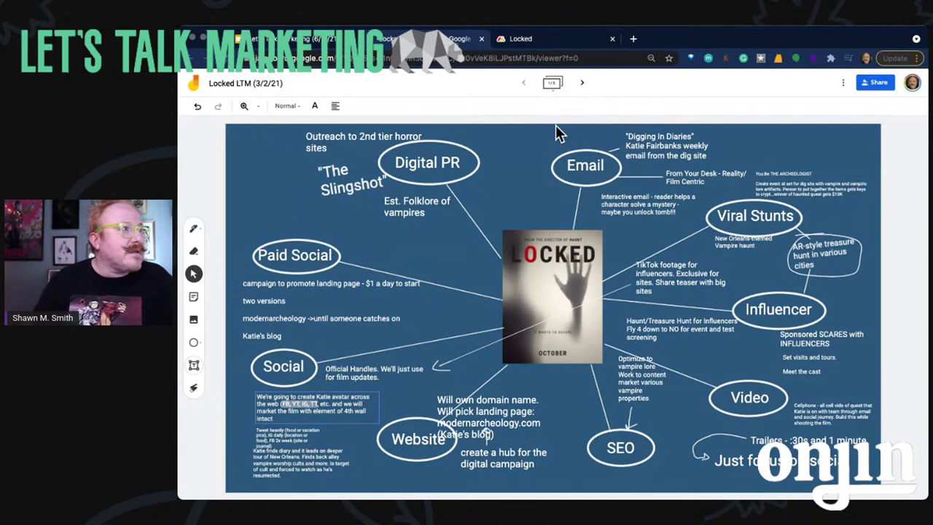
{"action": "left_click", "coordinate": [540, 40]}
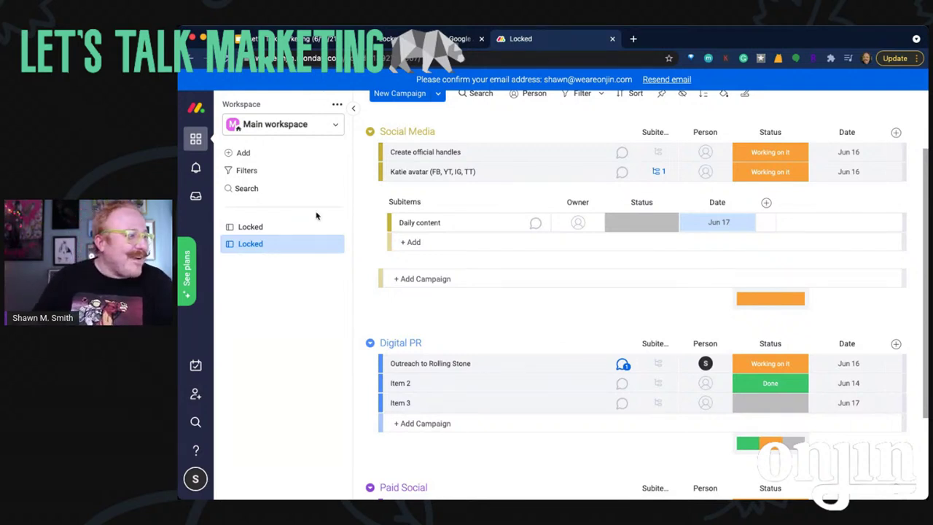
{"action": "scroll", "coordinate": [511, 234], "scroll_direction": "down", "scroll_amount": 1}
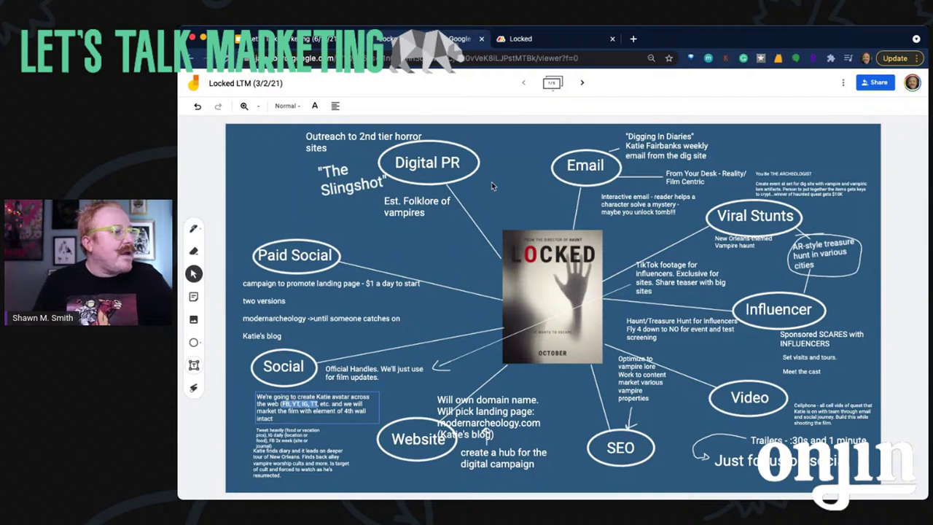
{"action": "left_click", "coordinate": [540, 39]}
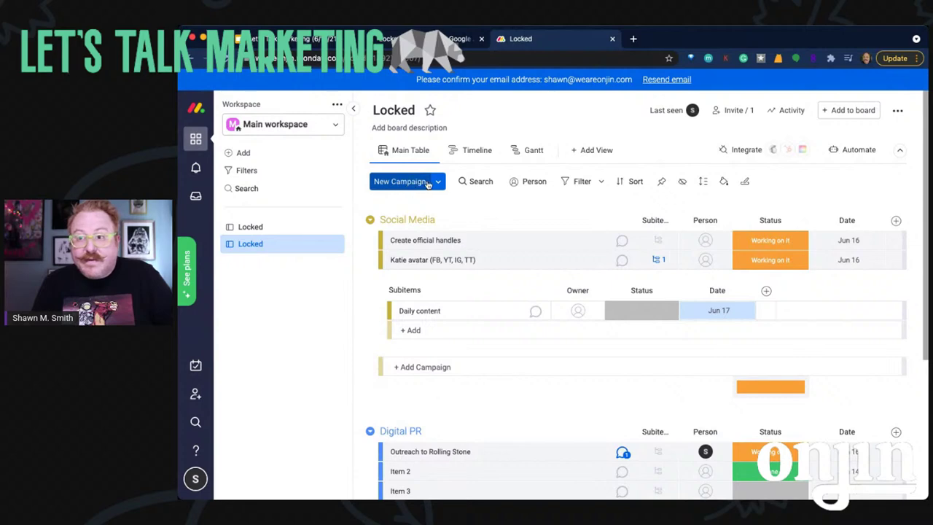
{"action": "key", "text": "ctrl+shift+Tab"}
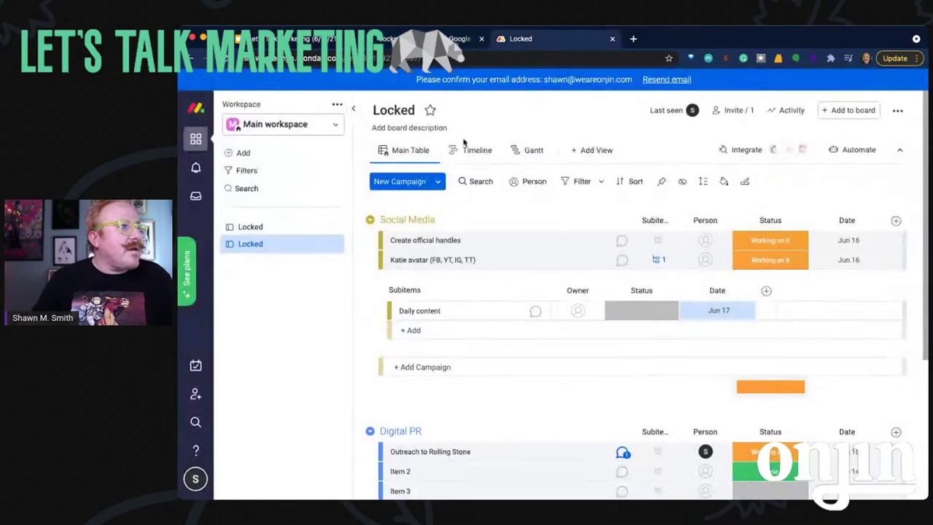
{"action": "left_click", "coordinate": [514, 46]}
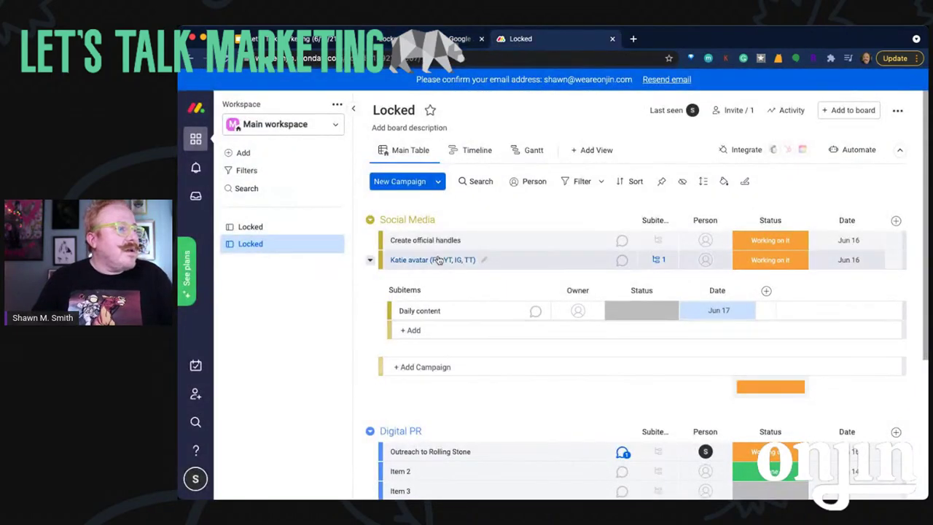
Create a new campaign group named "Website" and add the item "Secure domain" to it
{"action": "left_click", "coordinate": [441, 182]}
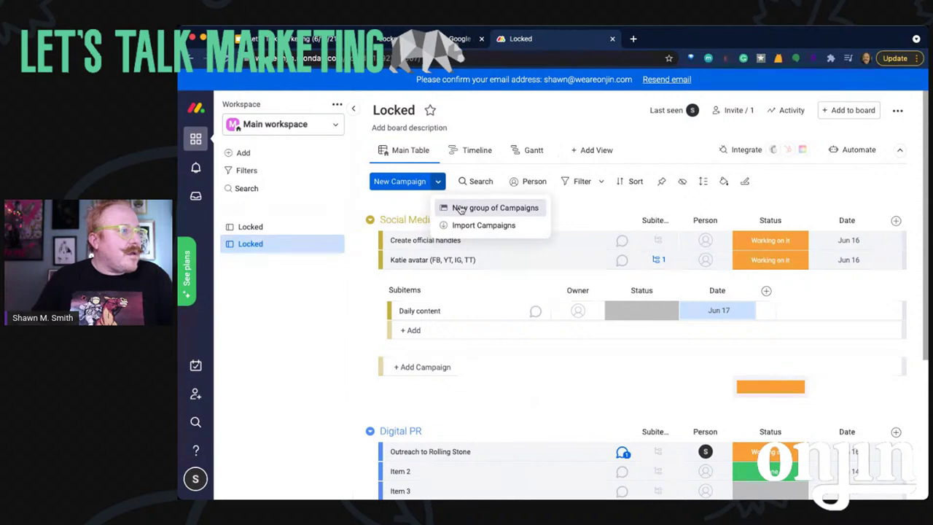
{"action": "left_click", "coordinate": [460, 208]}
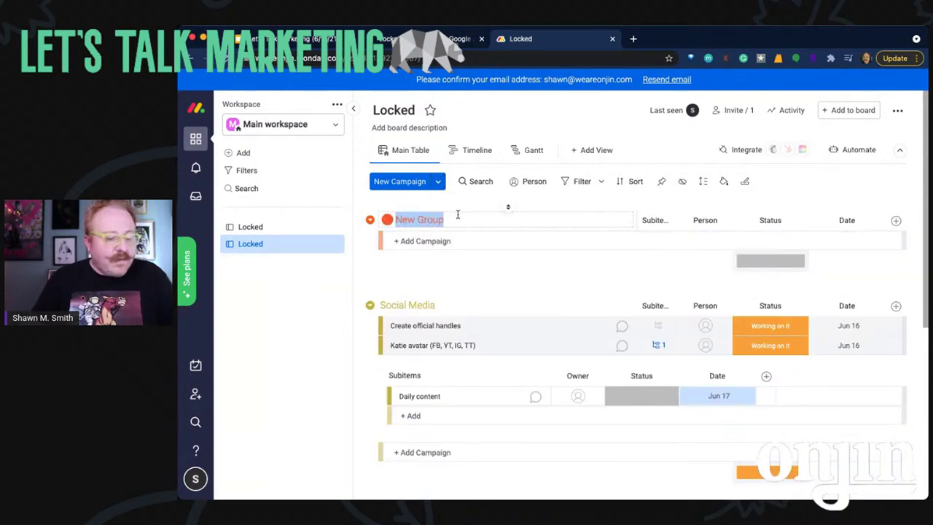
{"action": "type", "text": "Website"}
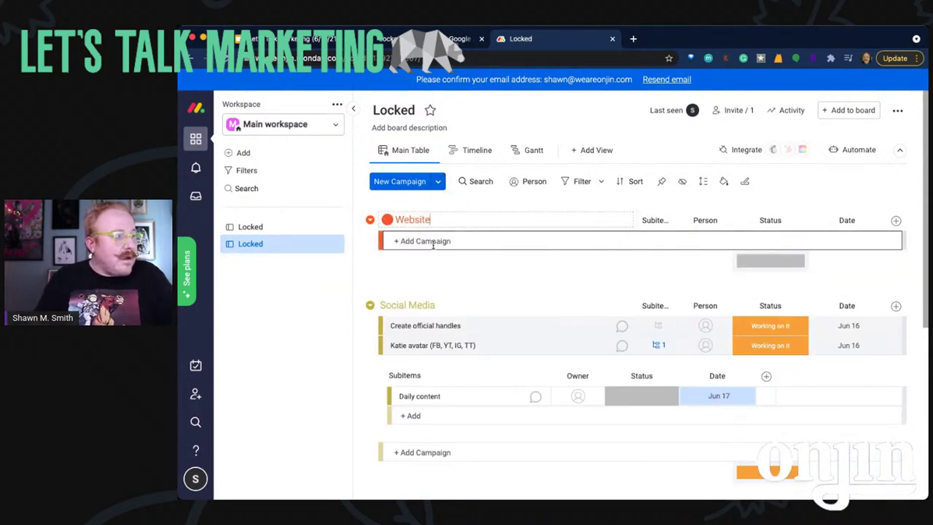
{"action": "left_click", "coordinate": [433, 245]}
{"action": "type", "text": "Secure domain"}
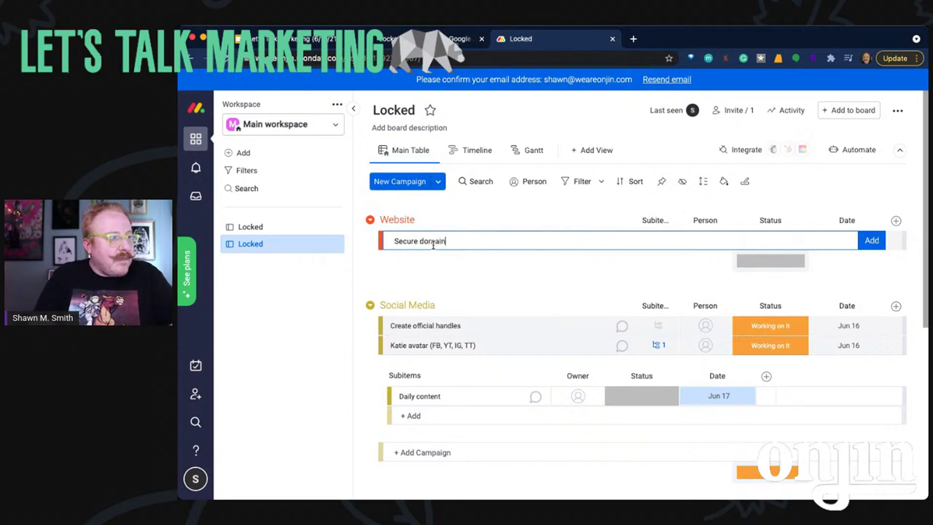
{"action": "key", "text": "Return"}
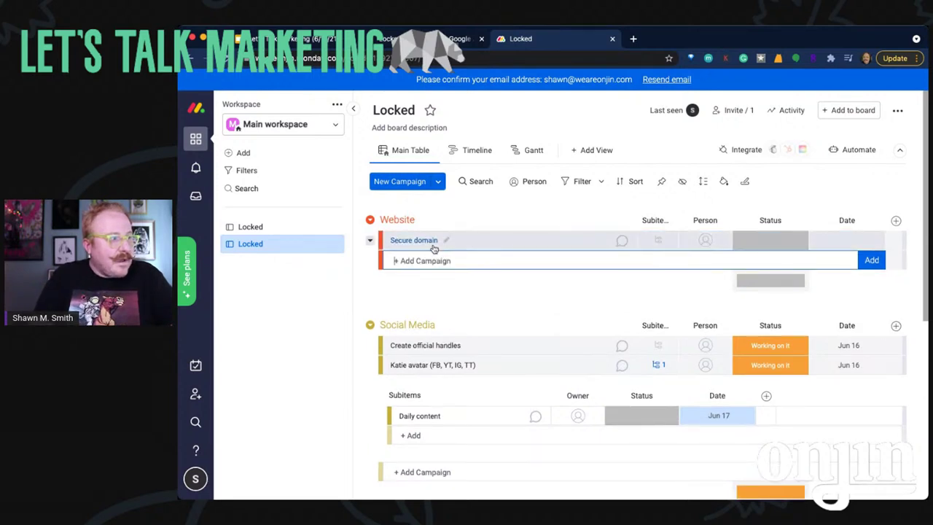
Add the items "Contract developer" and "Create art assets" to the Website group
{"action": "type", "text": "Contract"}
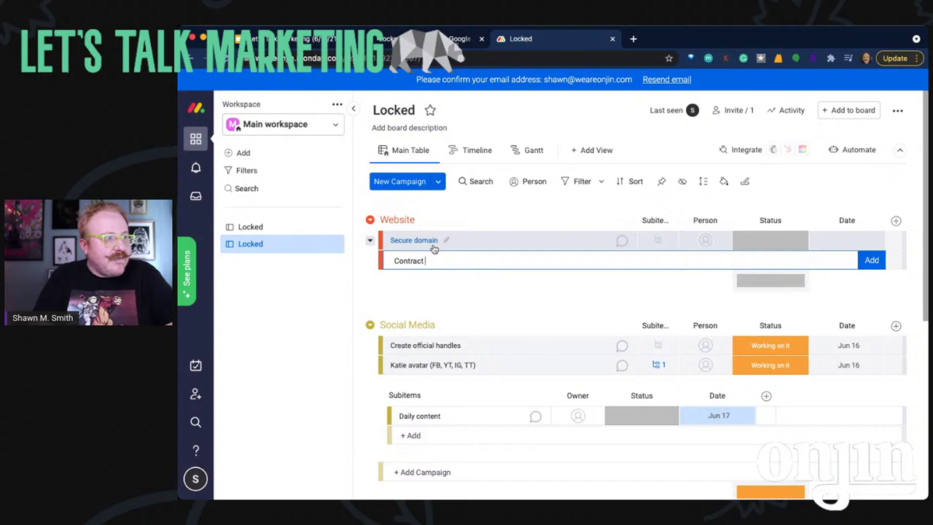
{"action": "type", "text": " developer"}
{"action": "key", "text": "Return"}
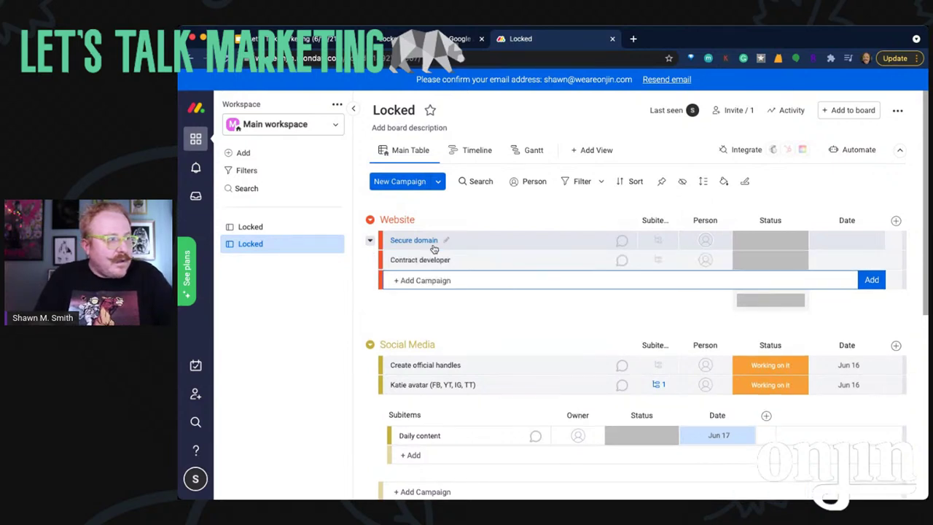
{"action": "type", "text": "Create art assets"}
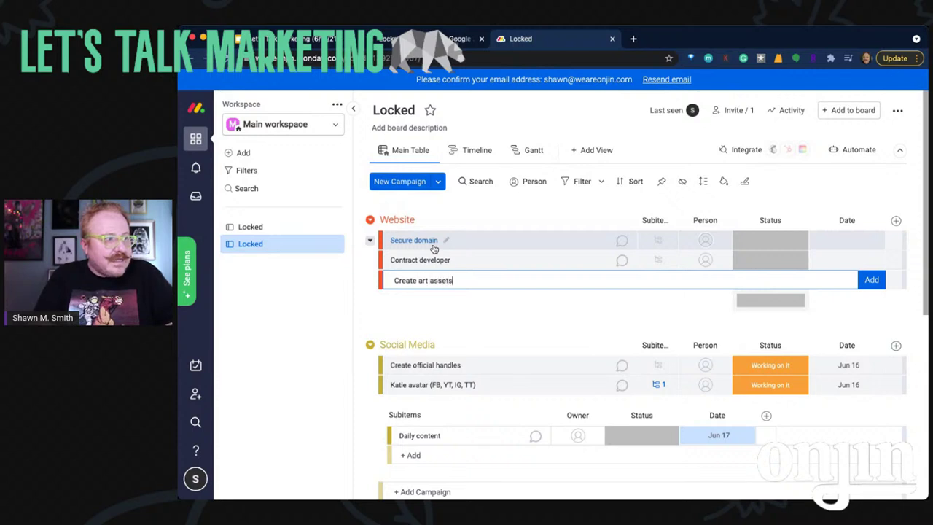
{"action": "key", "text": "Return"}
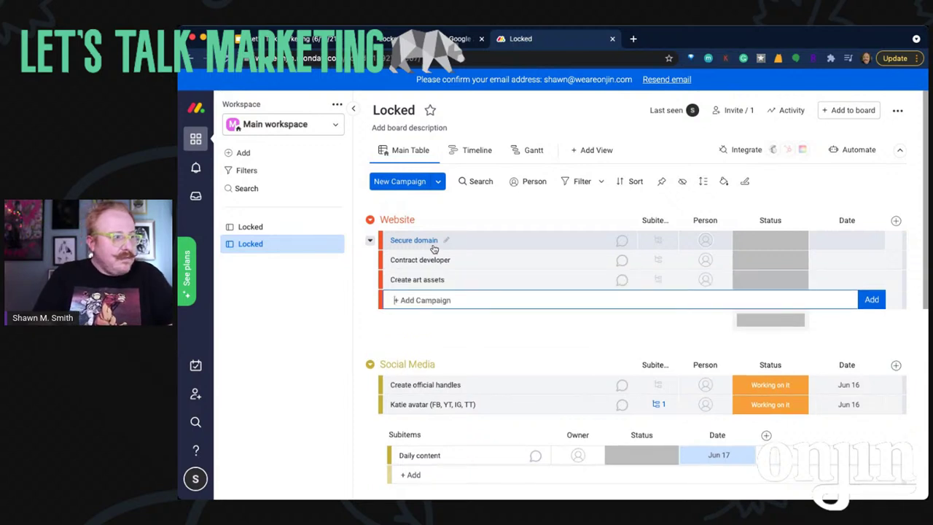
Add the items "Deliver art assets" and "First view of demo site" to the Website group
{"action": "type", "text": "d"}
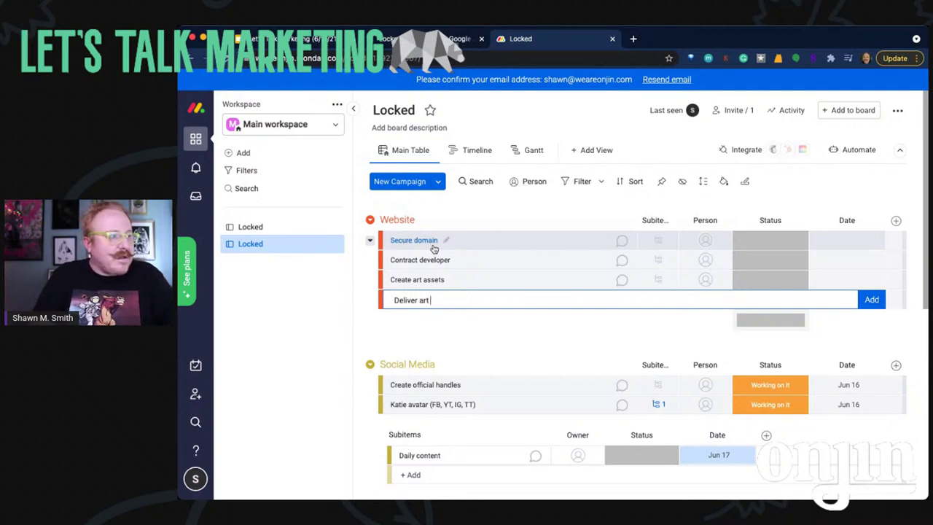
{"action": "type", "text": "eliver art assets"}
{"action": "key", "text": "Return"}
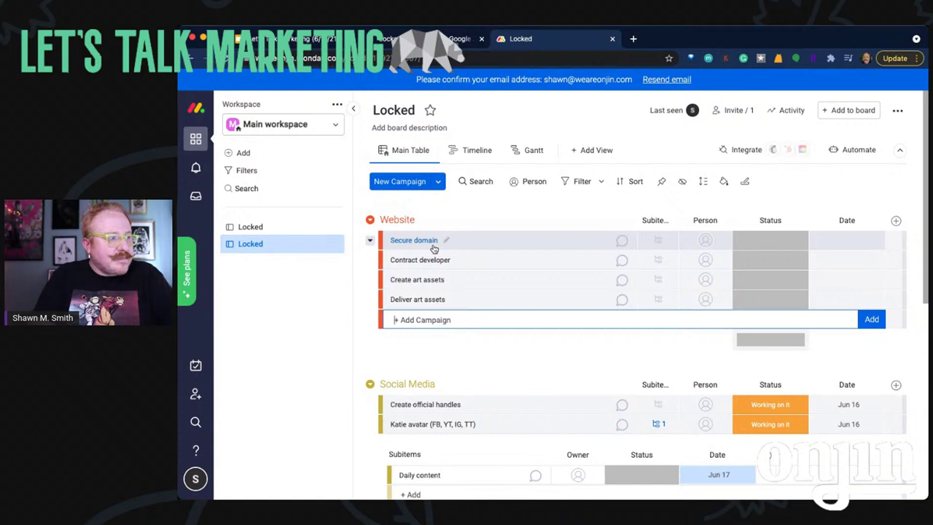
{"action": "type", "text": "First"}
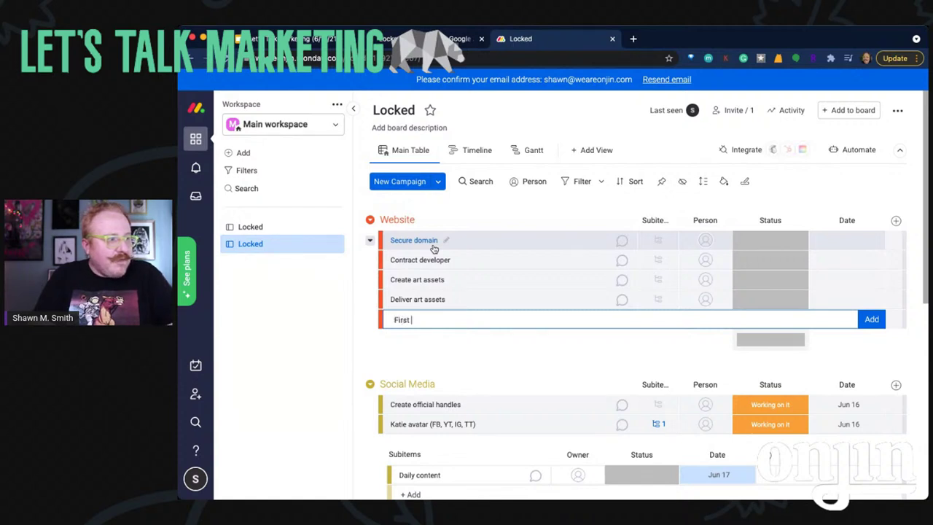
{"action": "type", "text": " view o"}
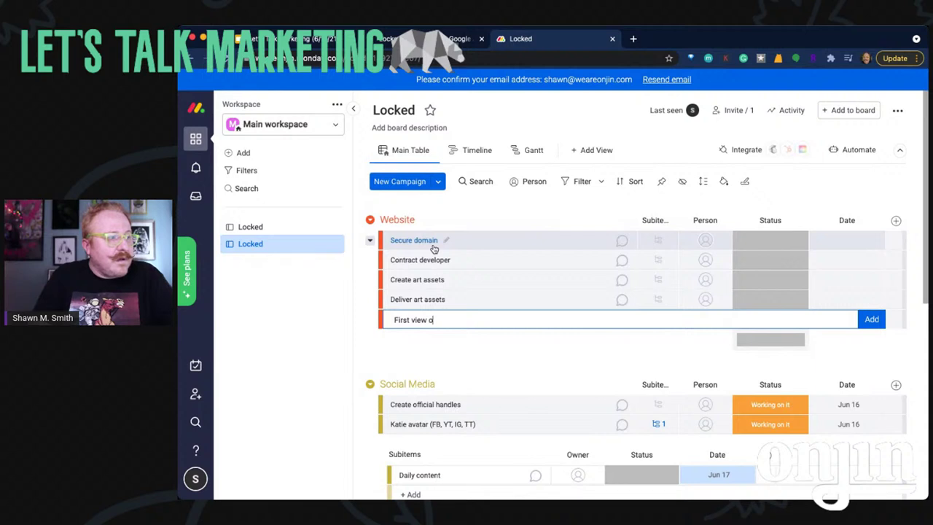
{"action": "type", "text": "emo site"}
{"action": "key", "text": "Return"}
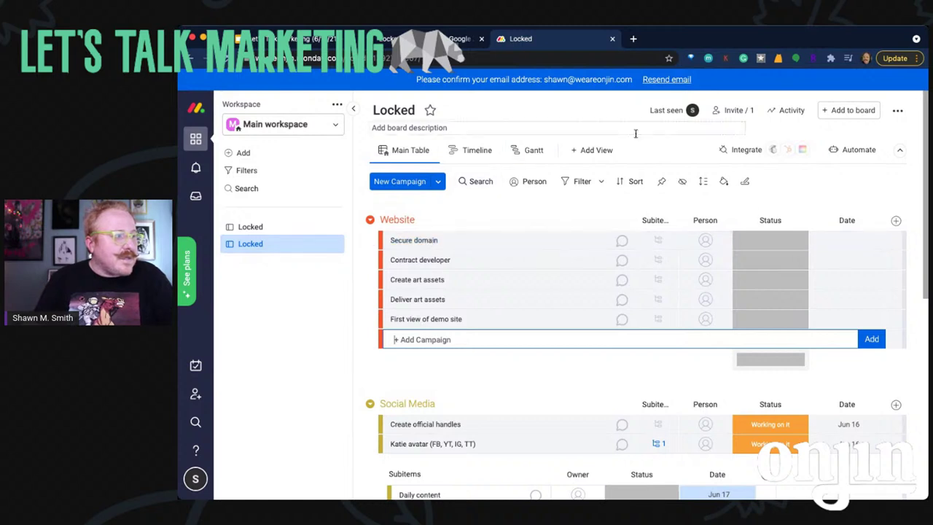
Set the "Secure domain" item's status to Done and its date to June 8, 2021
{"action": "left_click", "coordinate": [764, 242]}
{"action": "left_click", "coordinate": [764, 242]}
{"action": "left_click", "coordinate": [768, 269]}
{"action": "left_click", "coordinate": [779, 243]}
{"action": "left_click", "coordinate": [771, 311]}
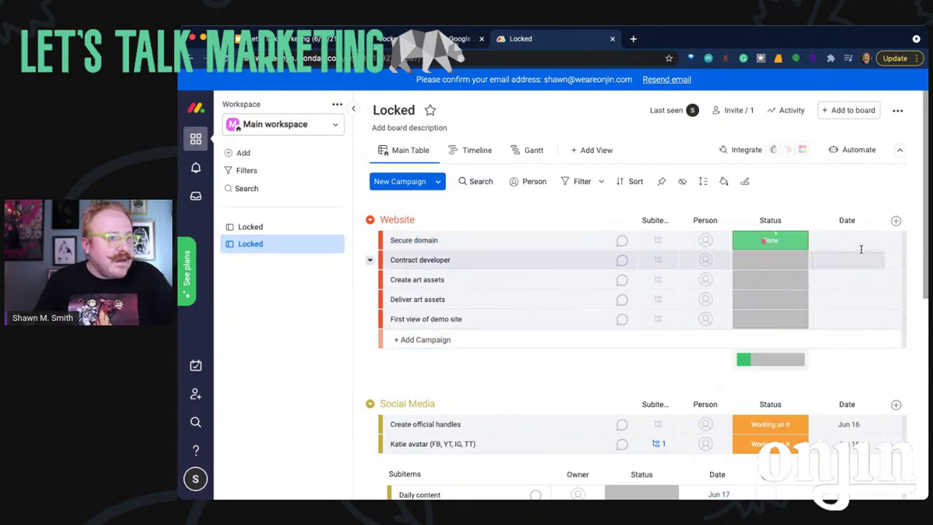
{"action": "left_click", "coordinate": [856, 242]}
{"action": "left_click", "coordinate": [722, 349]}
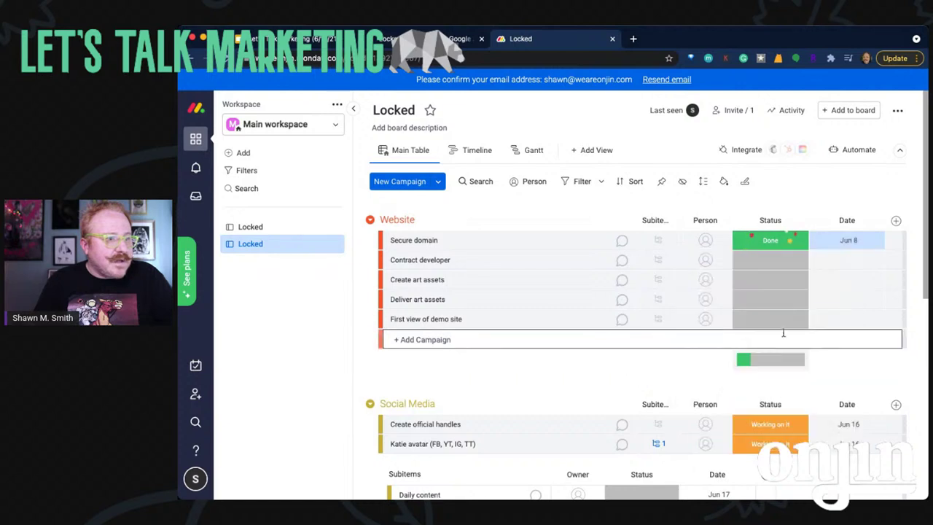
Set the "Contract developer" item's date to June 11, 2021 and its status to Done
{"action": "left_click", "coordinate": [841, 262]}
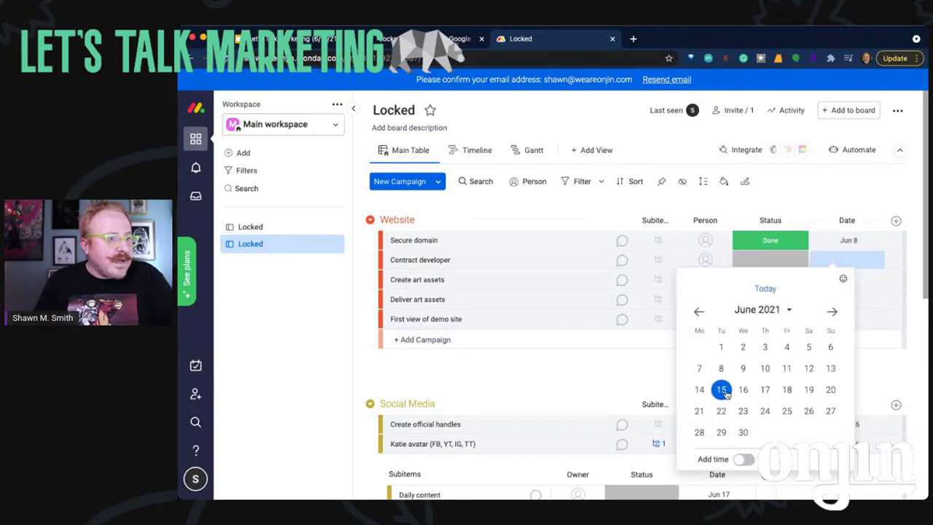
{"action": "left_click", "coordinate": [809, 370]}
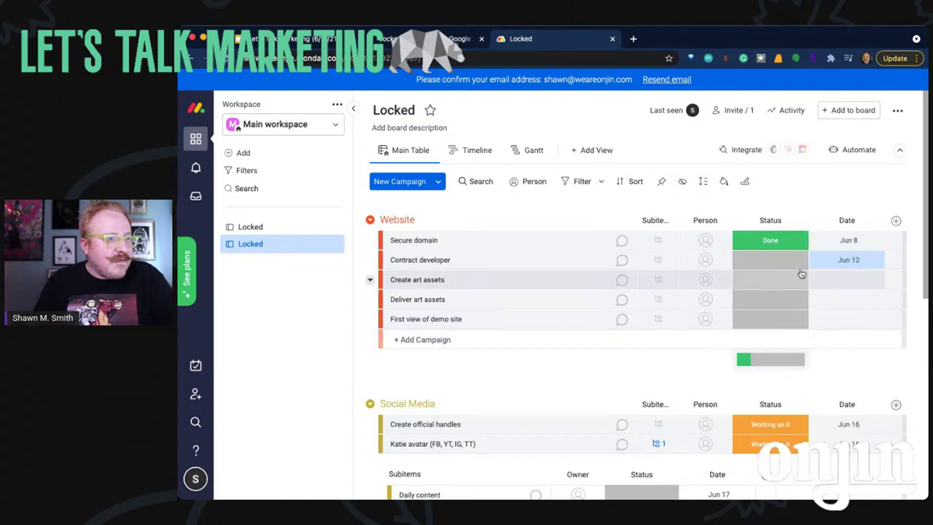
{"action": "left_click", "coordinate": [843, 267]}
{"action": "left_click", "coordinate": [788, 370]}
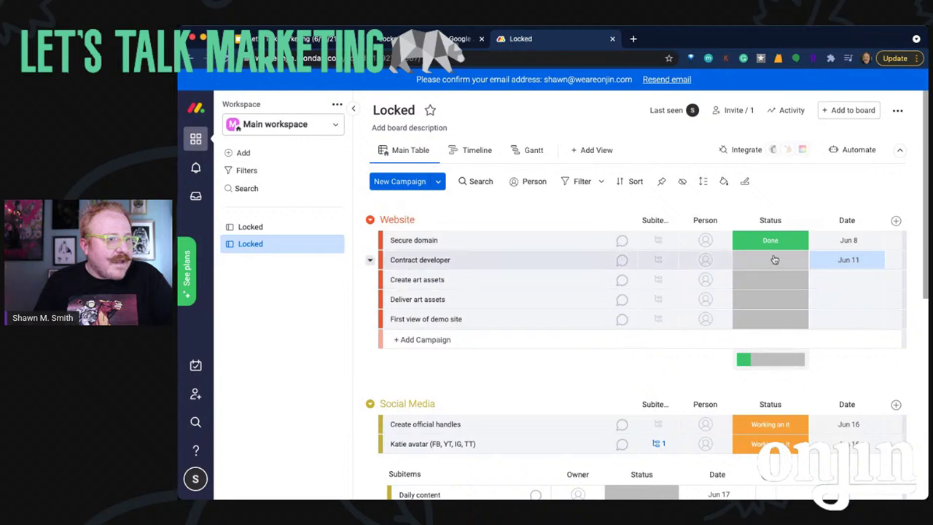
{"action": "left_click", "coordinate": [771, 261]}
{"action": "left_click", "coordinate": [770, 331]}
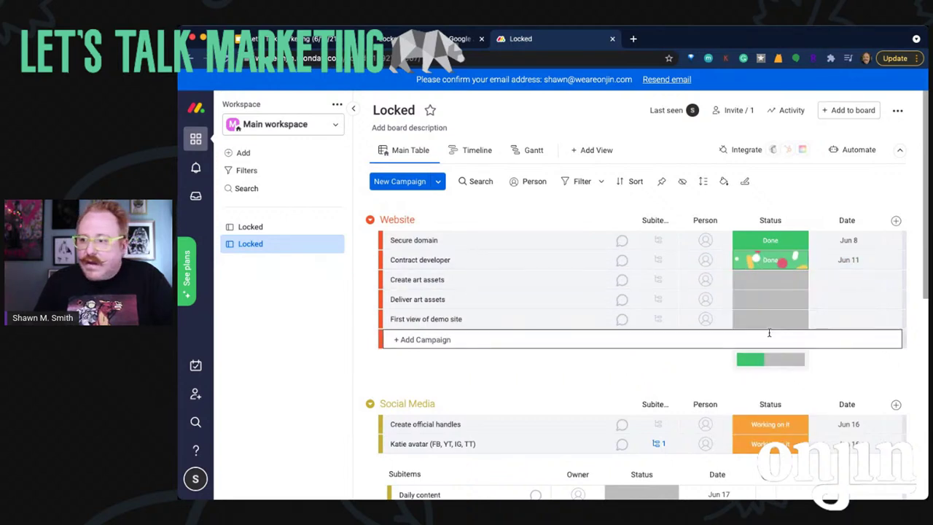
Set the "Create art assets" item's status to Working on it and its date to June 19, 2021
{"action": "left_click", "coordinate": [766, 283]}
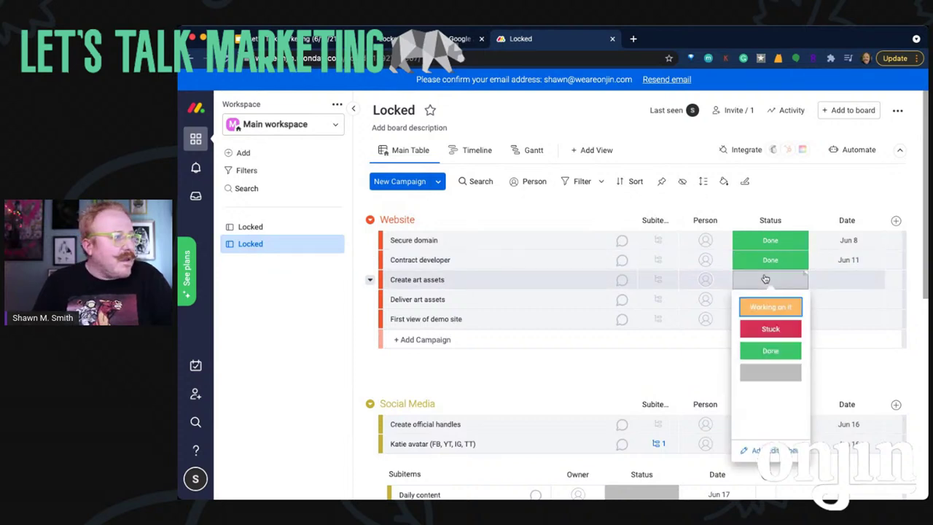
{"action": "left_click", "coordinate": [788, 306]}
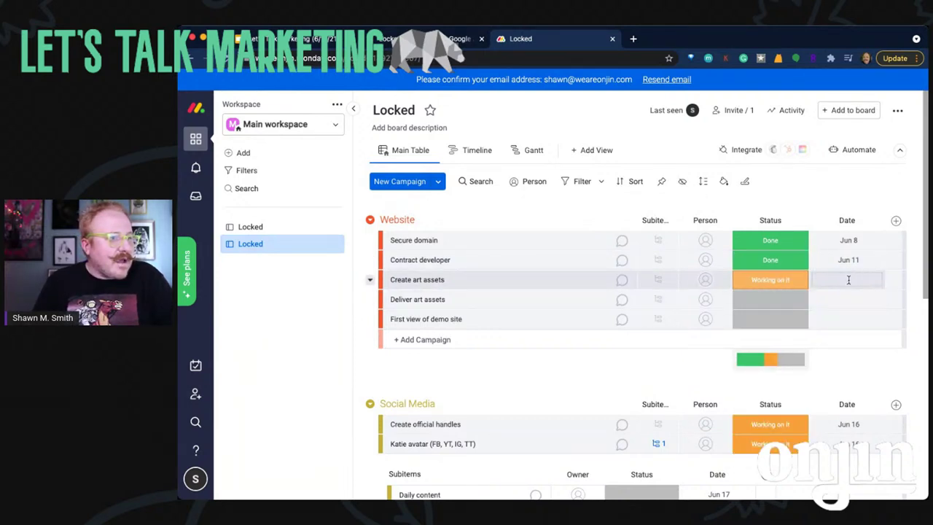
{"action": "left_click", "coordinate": [850, 279]}
{"action": "left_click", "coordinate": [808, 409]}
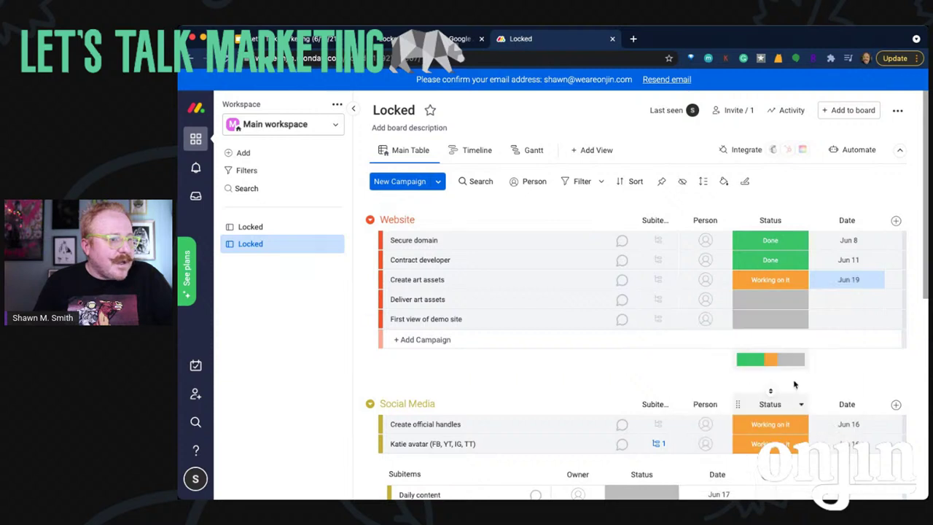
Set the "Deliver art assets" item's status to Stuck and its date to June 19, 2021
{"action": "left_click", "coordinate": [766, 302]}
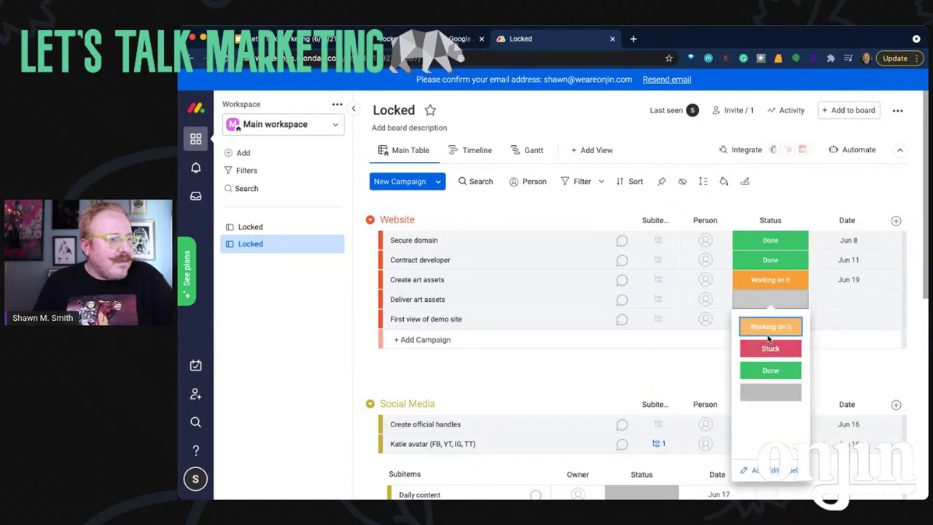
{"action": "left_click", "coordinate": [772, 347]}
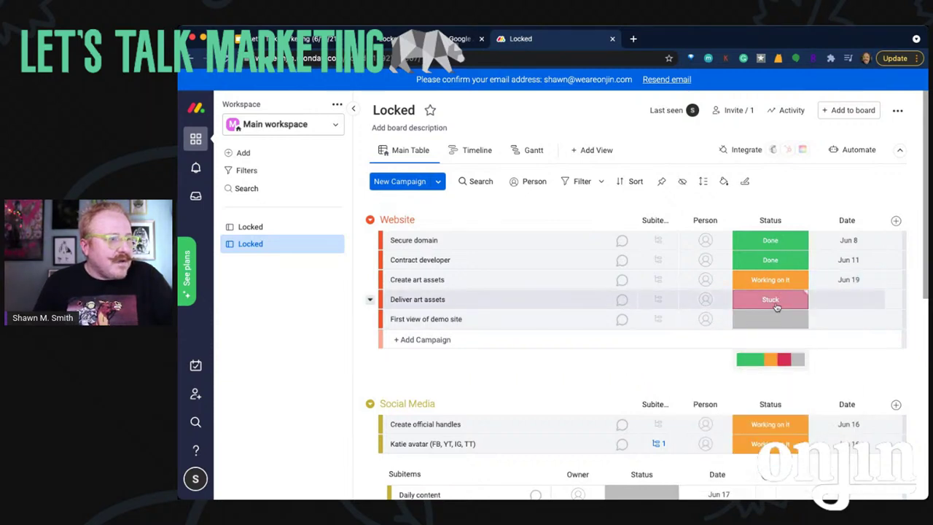
{"action": "left_click", "coordinate": [838, 299]}
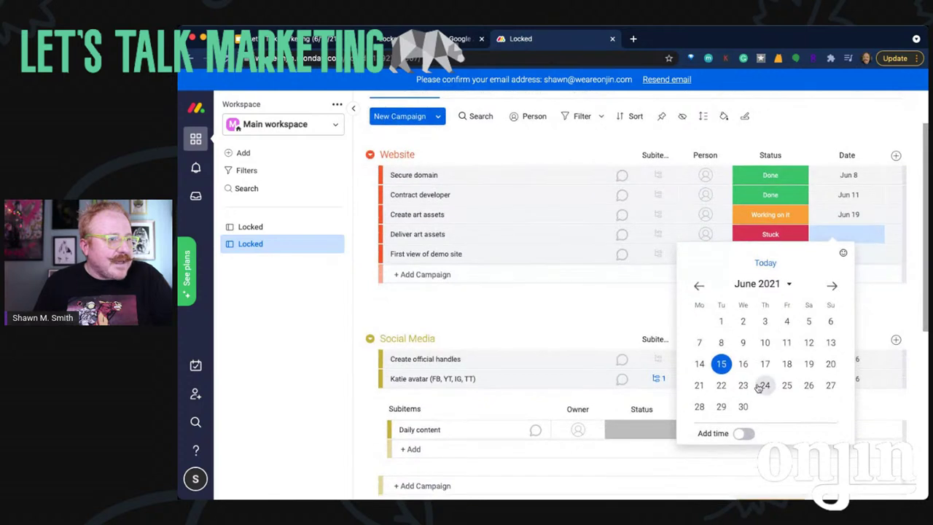
{"action": "left_click", "coordinate": [809, 364]}
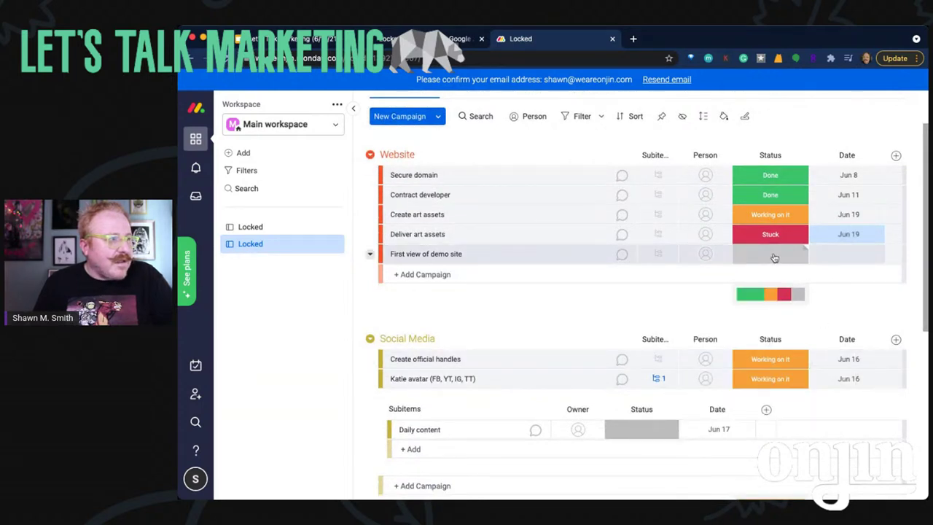
Leave the "First view of demo site" item's status blank and set its date to July 9, 2021
{"action": "left_click", "coordinate": [775, 258]}
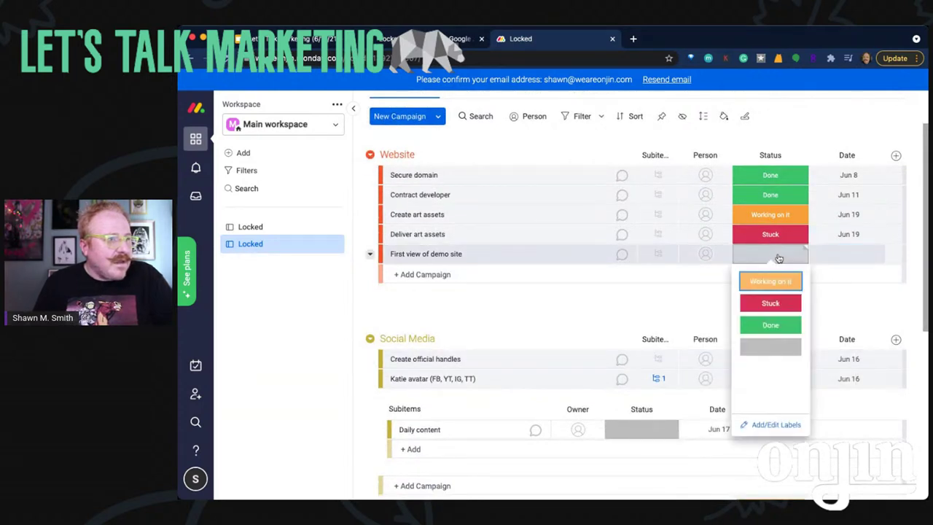
{"action": "left_click", "coordinate": [786, 346]}
{"action": "left_click", "coordinate": [850, 253]}
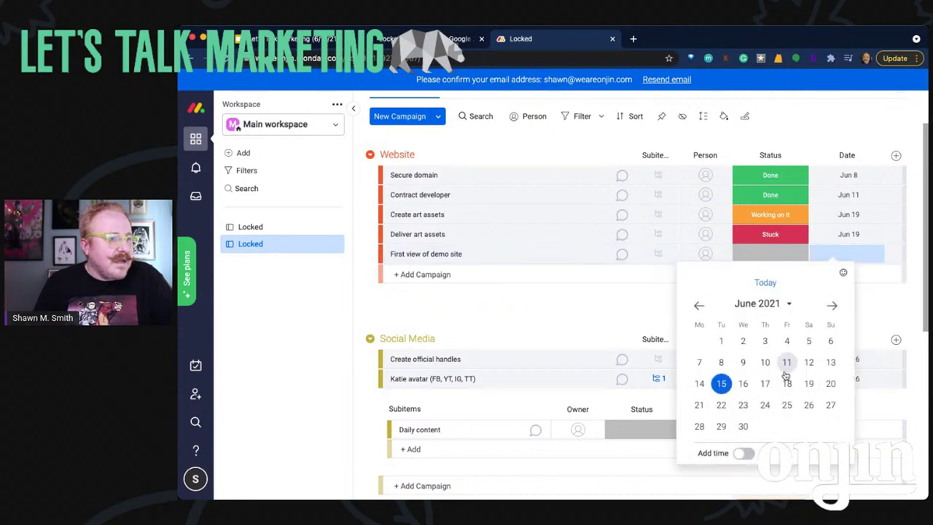
{"action": "left_click", "coordinate": [832, 306]}
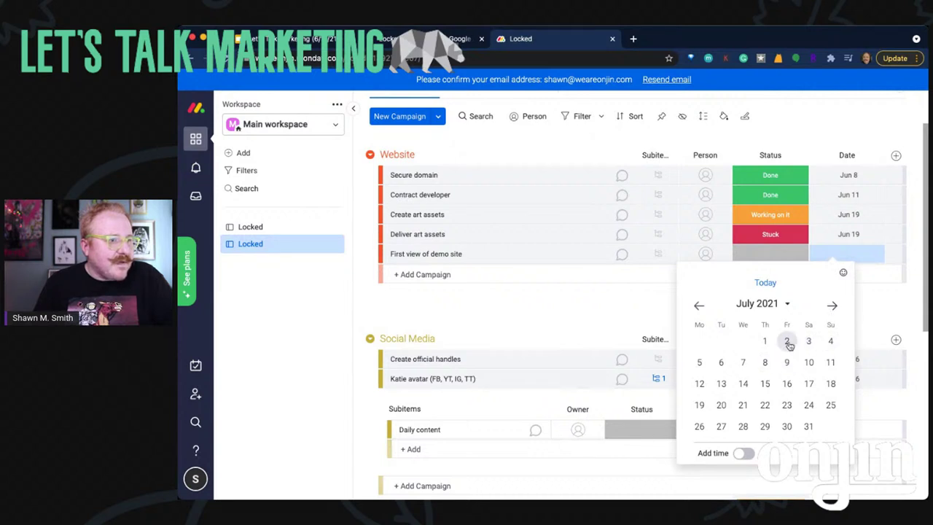
{"action": "left_click", "coordinate": [787, 364]}
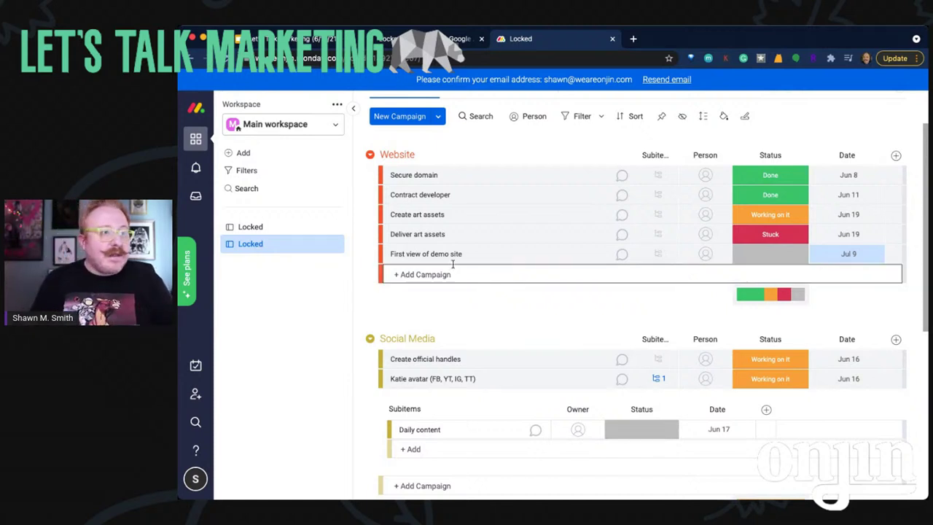
Open the board's Gantt view and examine the schedule of the Website, Social Media, Digital PR and Paid Social groups
{"action": "scroll", "coordinate": [474, 291], "scroll_direction": "up", "scroll_amount": 2}
{"action": "left_click", "coordinate": [523, 153]}
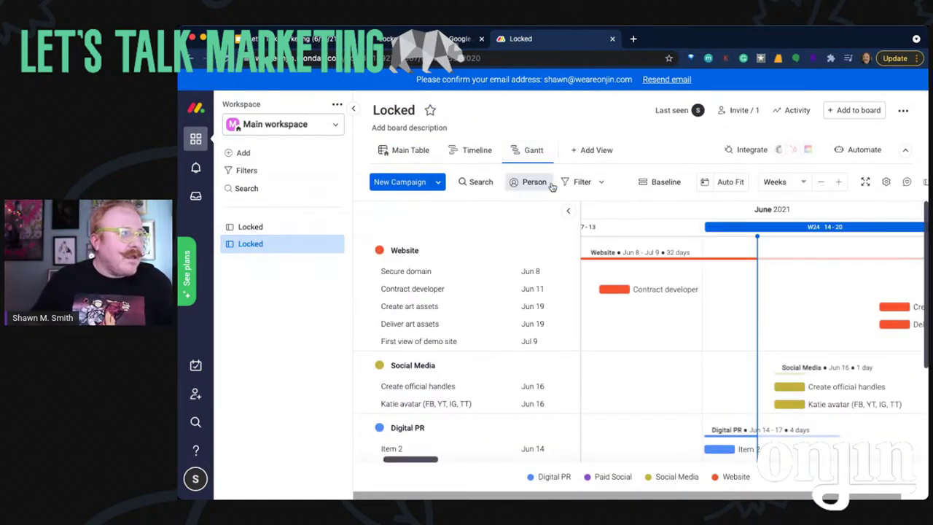
{"action": "scroll", "coordinate": [653, 271], "scroll_direction": "left", "scroll_amount": 5}
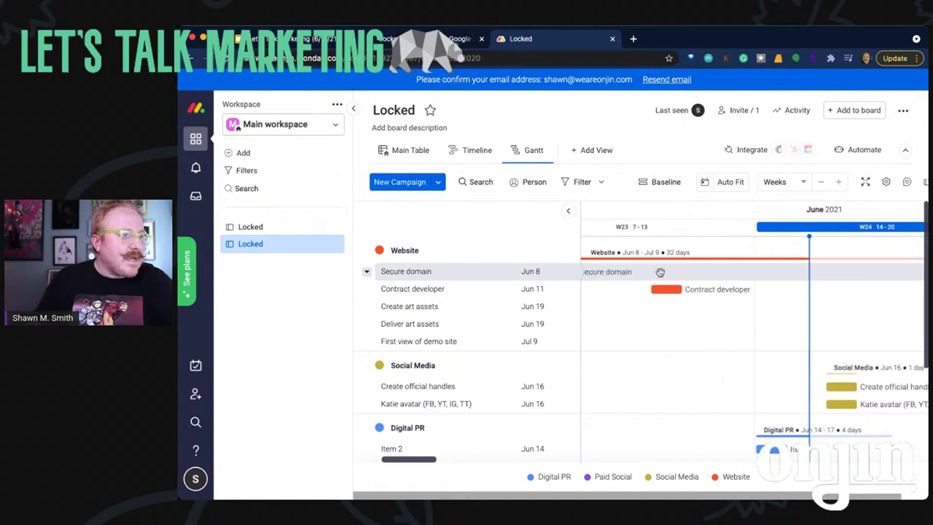
{"action": "scroll", "coordinate": [654, 271], "scroll_direction": "right", "scroll_amount": 5}
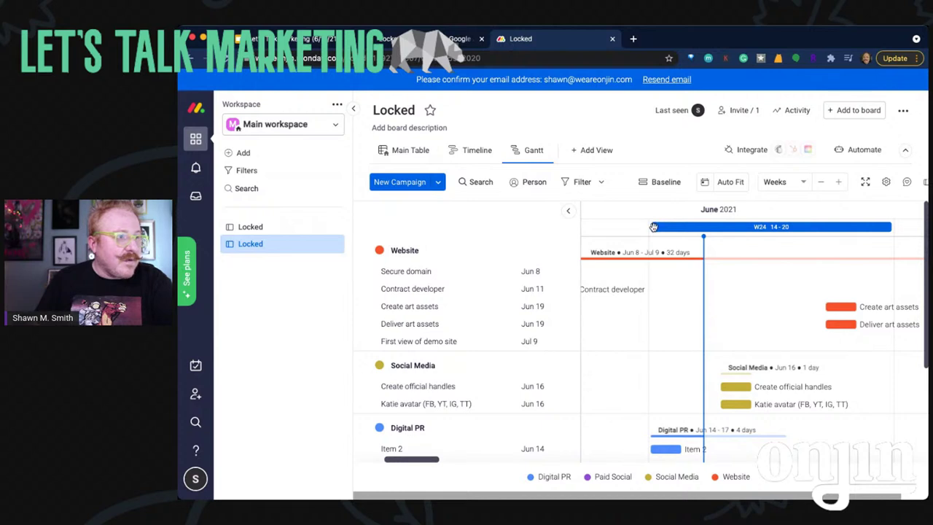
{"action": "scroll", "coordinate": [809, 230], "scroll_direction": "right", "scroll_amount": 3}
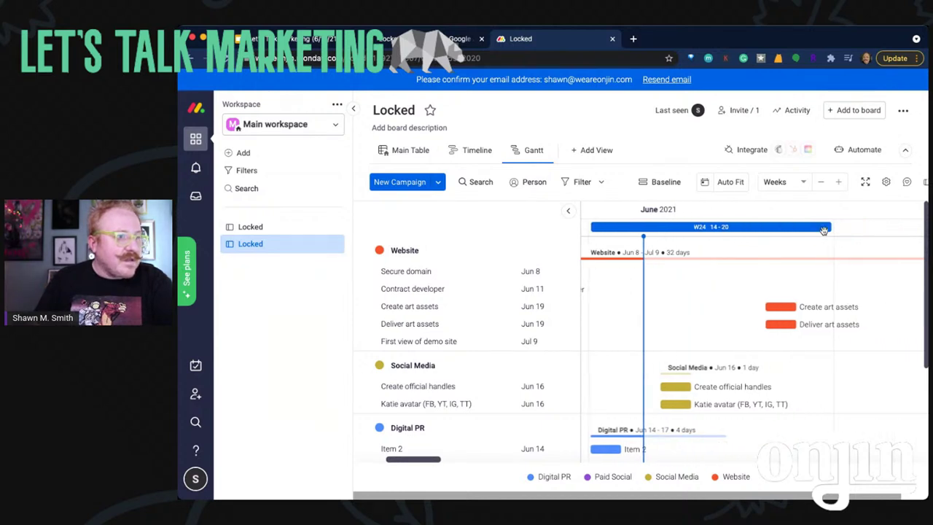
{"action": "scroll", "coordinate": [762, 268], "scroll_direction": "down", "scroll_amount": 1}
{"action": "scroll", "coordinate": [761, 268], "scroll_direction": "up", "scroll_amount": 1}
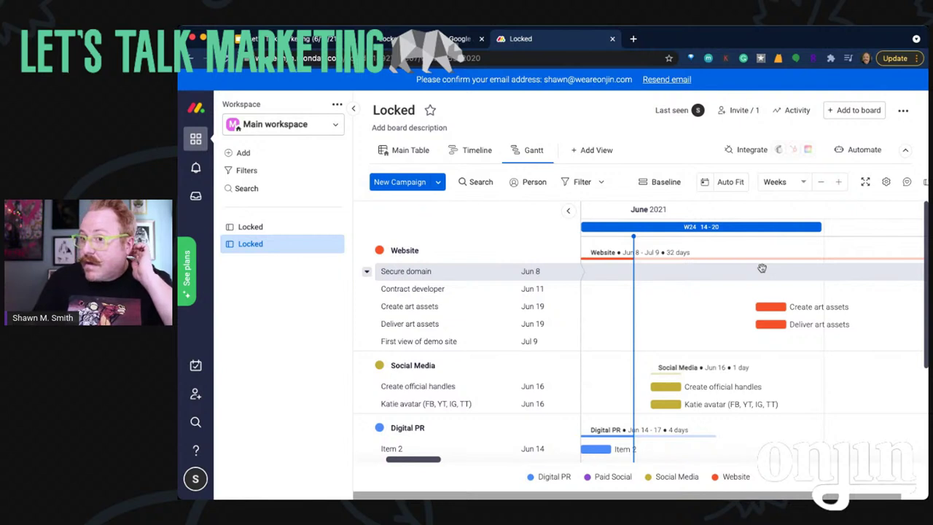
{"action": "scroll", "coordinate": [762, 268], "scroll_direction": "down", "scroll_amount": 1}
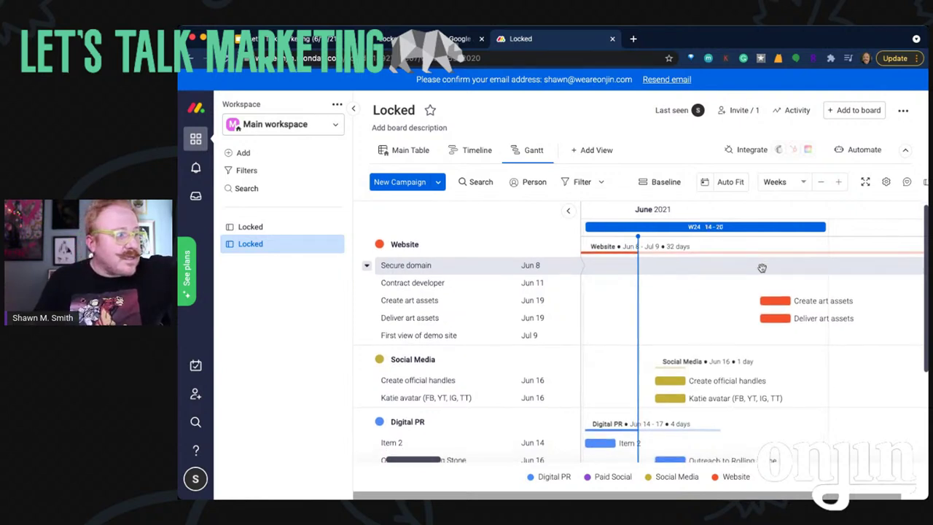
{"action": "scroll", "coordinate": [762, 268], "scroll_direction": "down", "scroll_amount": 1}
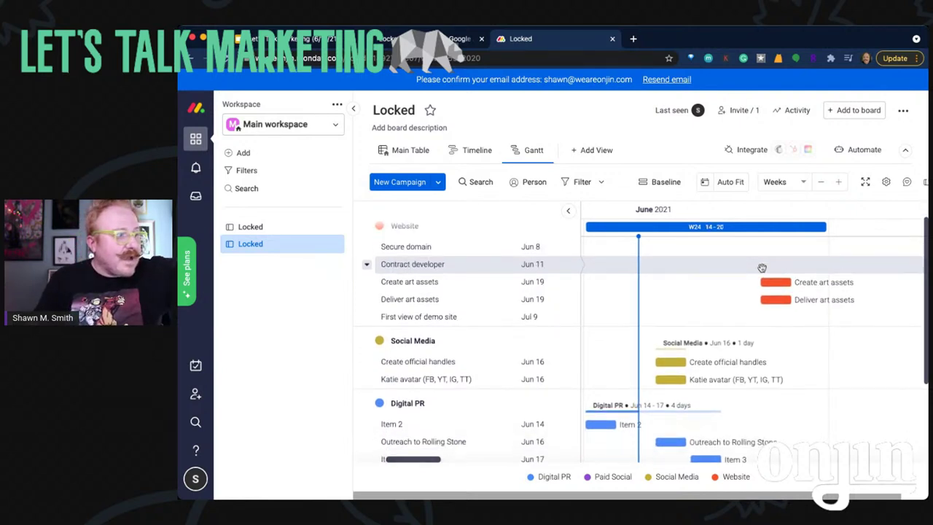
{"action": "scroll", "coordinate": [762, 268], "scroll_direction": "down", "scroll_amount": 4}
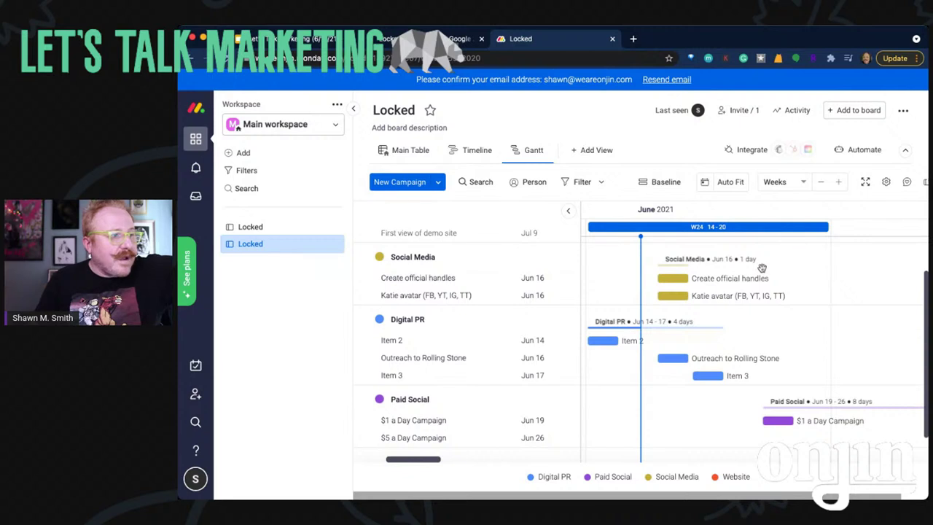
{"action": "scroll", "coordinate": [762, 268], "scroll_direction": "down", "scroll_amount": 2}
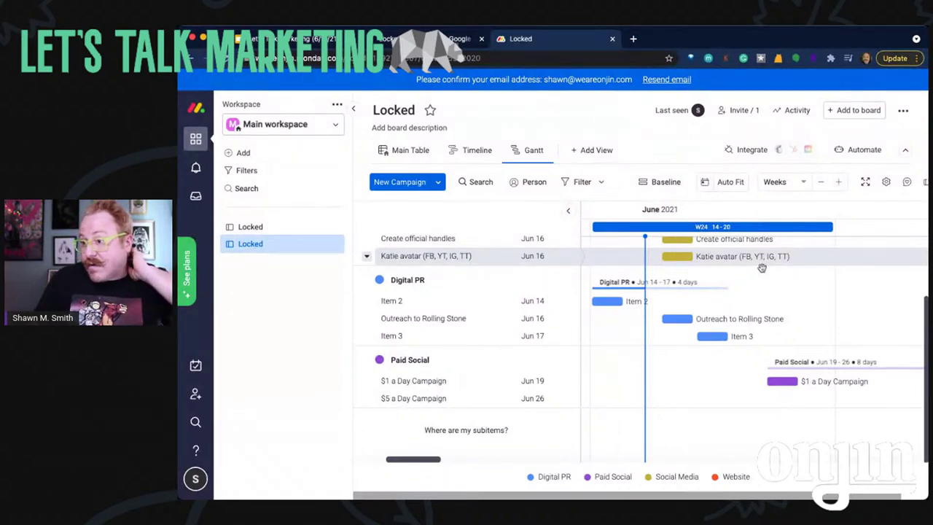
Open the board's Timeline view and examine the assigned and unassigned items scheduled across June and July
{"action": "scroll", "coordinate": [762, 268], "scroll_direction": "up", "scroll_amount": 4}
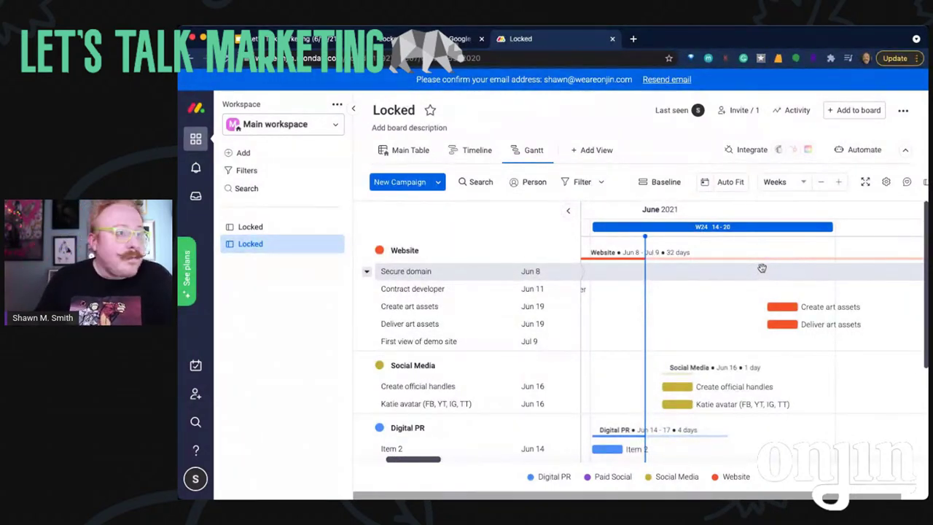
{"action": "left_click", "coordinate": [473, 151]}
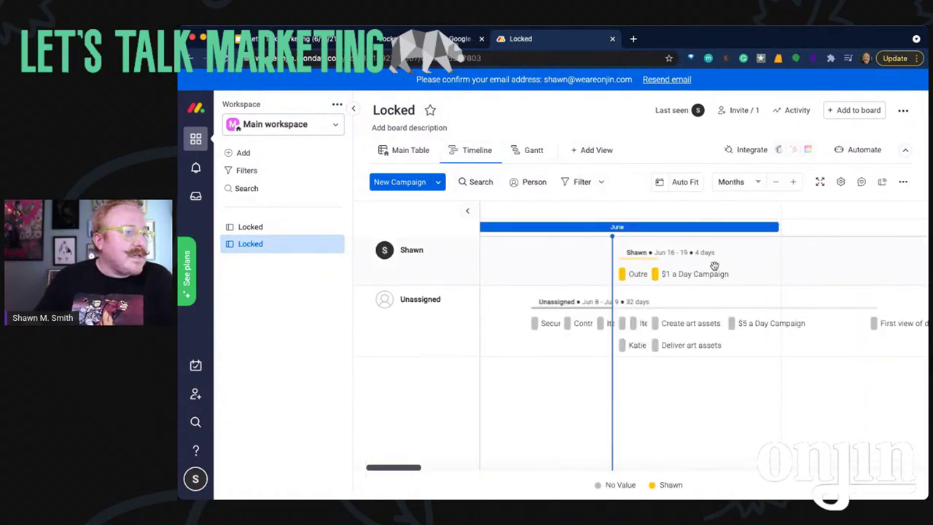
{"action": "scroll", "coordinate": [714, 265], "scroll_direction": "right", "scroll_amount": 10}
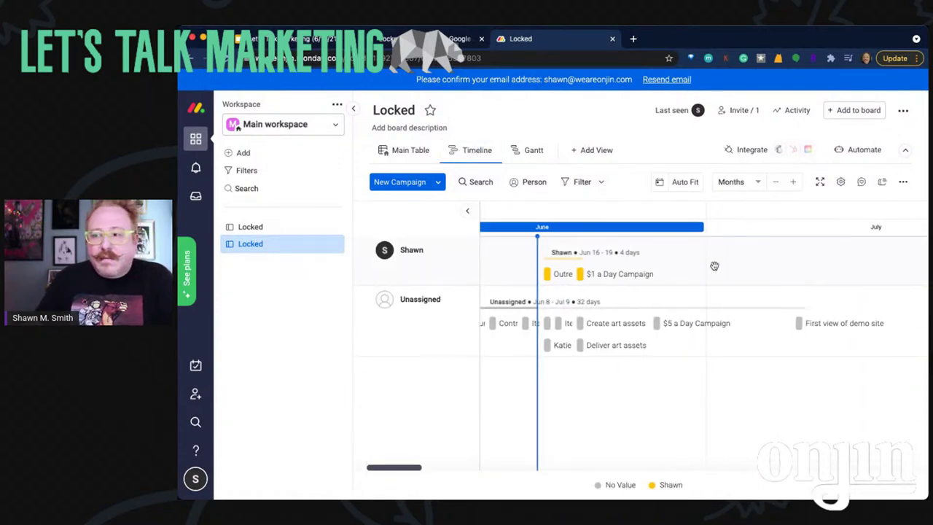
{"action": "scroll", "coordinate": [714, 265], "scroll_direction": "left", "scroll_amount": 15}
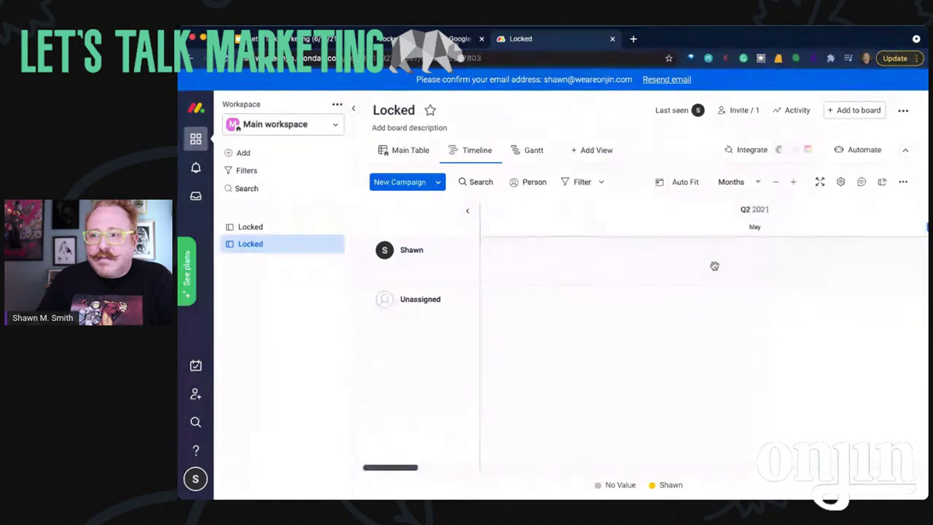
{"action": "scroll", "coordinate": [714, 266], "scroll_direction": "right", "scroll_amount": 10}
{"action": "scroll", "coordinate": [715, 265], "scroll_direction": "right", "scroll_amount": 5}
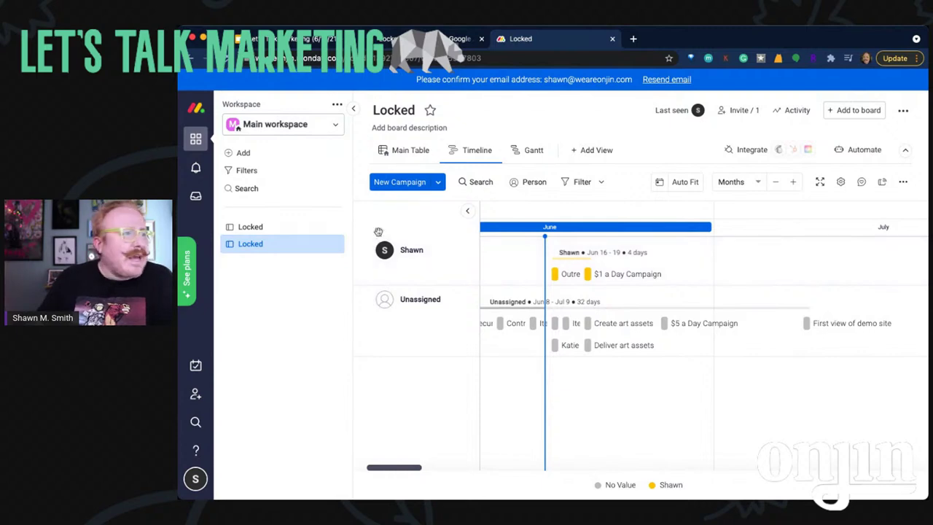
Return to the Main Table and review the items, statuses and dates in every group from Website to Paid Social
{"action": "left_click", "coordinate": [410, 153]}
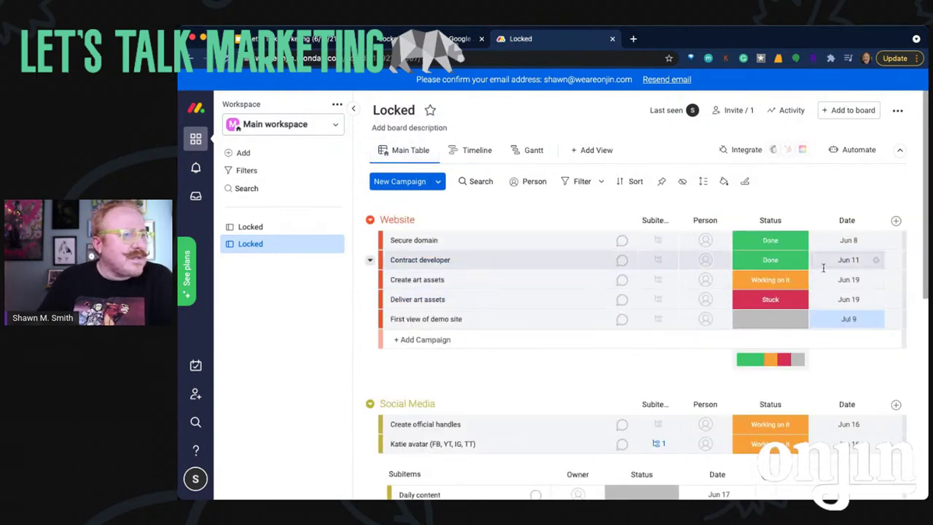
{"action": "scroll", "coordinate": [729, 292], "scroll_direction": "down", "scroll_amount": 3}
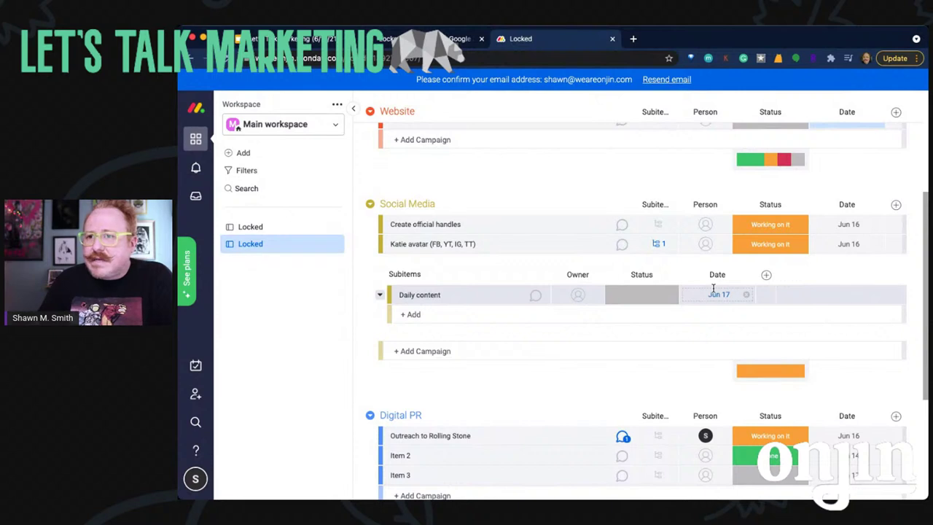
{"action": "scroll", "coordinate": [576, 296], "scroll_direction": "down", "scroll_amount": 3}
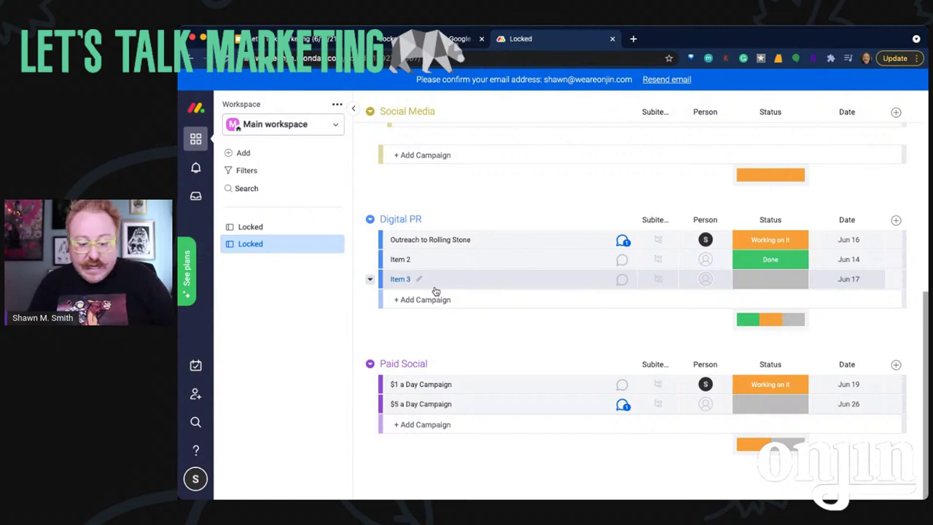
{"action": "scroll", "coordinate": [434, 290], "scroll_direction": "up", "scroll_amount": 3}
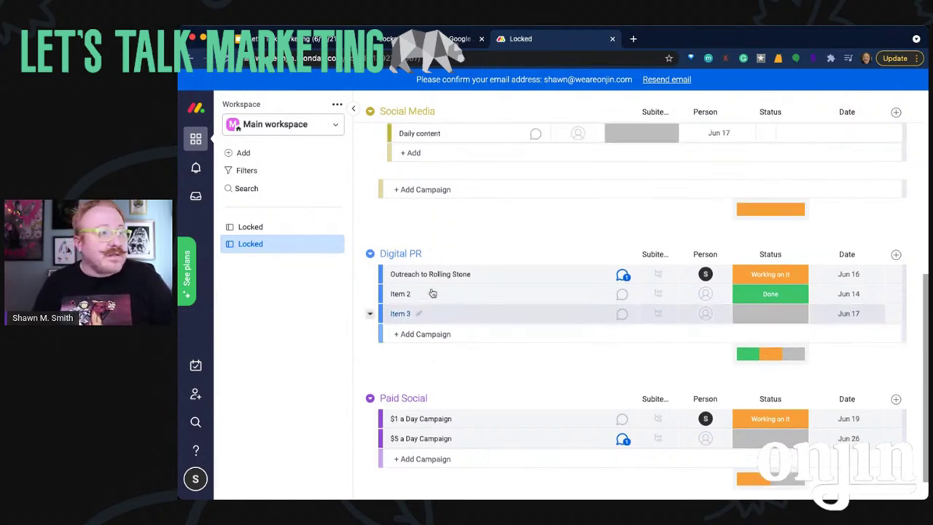
{"action": "scroll", "coordinate": [432, 288], "scroll_direction": "up", "scroll_amount": 4}
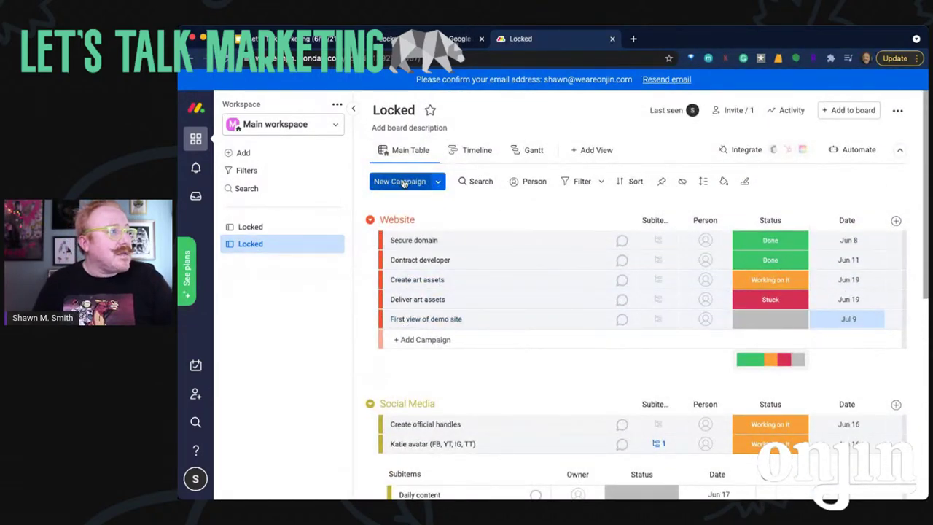
Check the Locked mind map for the next channel and add a new campaign group named SEO to the board
{"action": "left_click", "coordinate": [439, 181]}
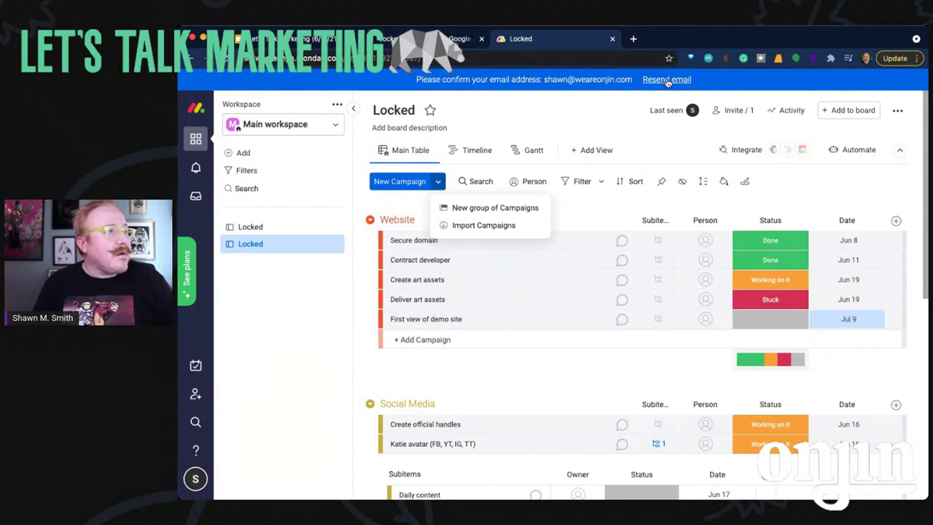
{"action": "left_click", "coordinate": [391, 34]}
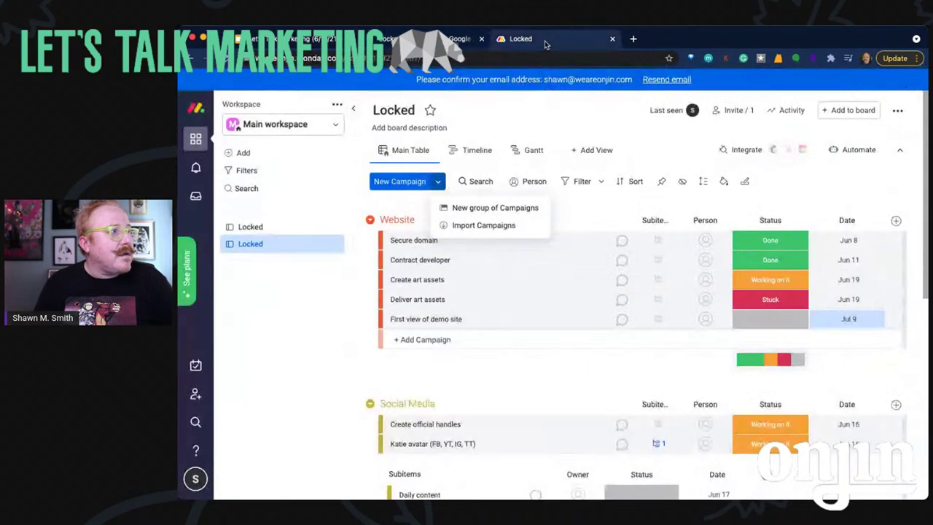
{"action": "key", "text": "alt+Left"}
{"action": "left_click", "coordinate": [403, 341]}
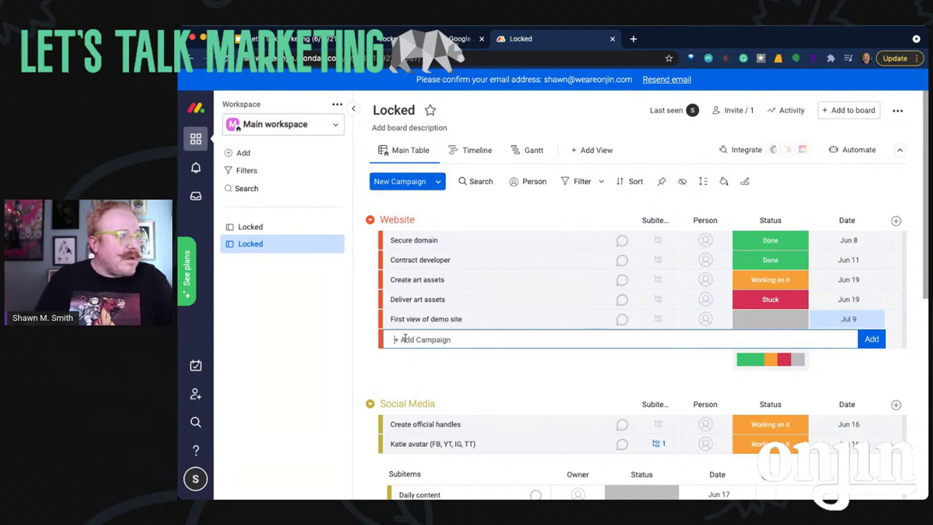
{"action": "left_click", "coordinate": [438, 182]}
{"action": "left_click", "coordinate": [458, 210]}
{"action": "type", "text": "SEO"}
{"action": "key", "text": "Return"}
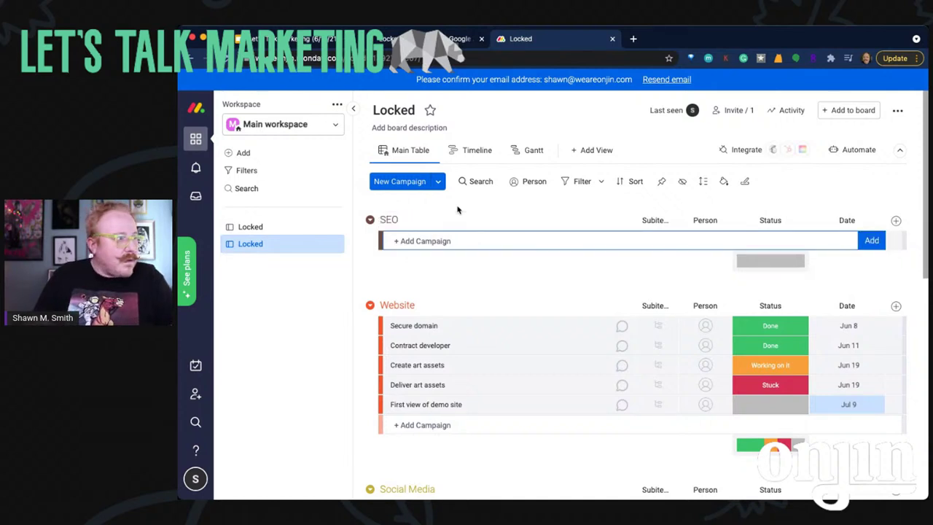
Add a campaign item named "Optimize to Vampire Lore" to the SEO group
{"action": "type", "text": "Optimiz"}
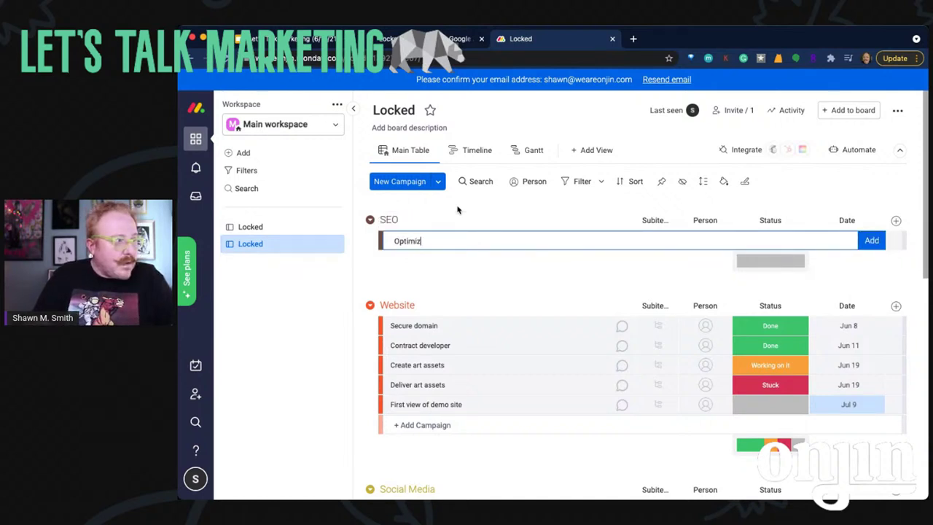
{"action": "type", "text": "e to Vampi"}
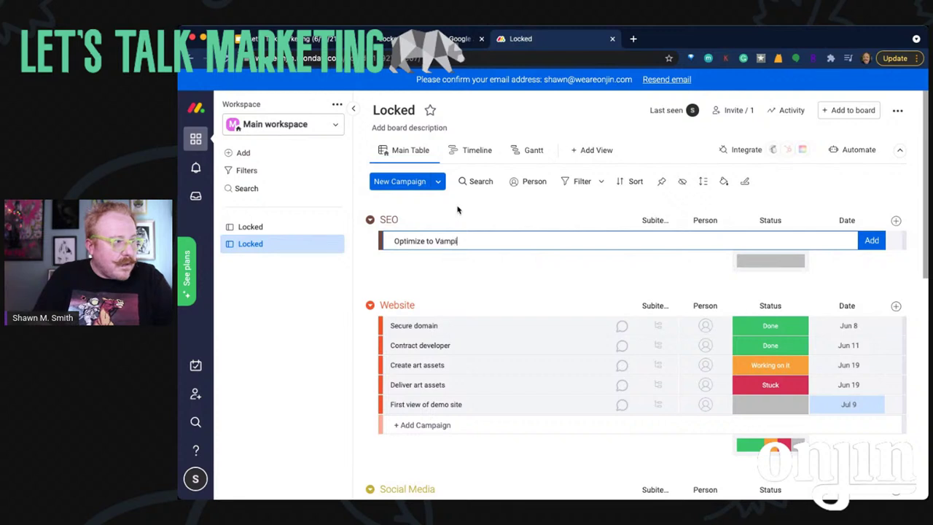
{"action": "type", "text": "re Lore"}
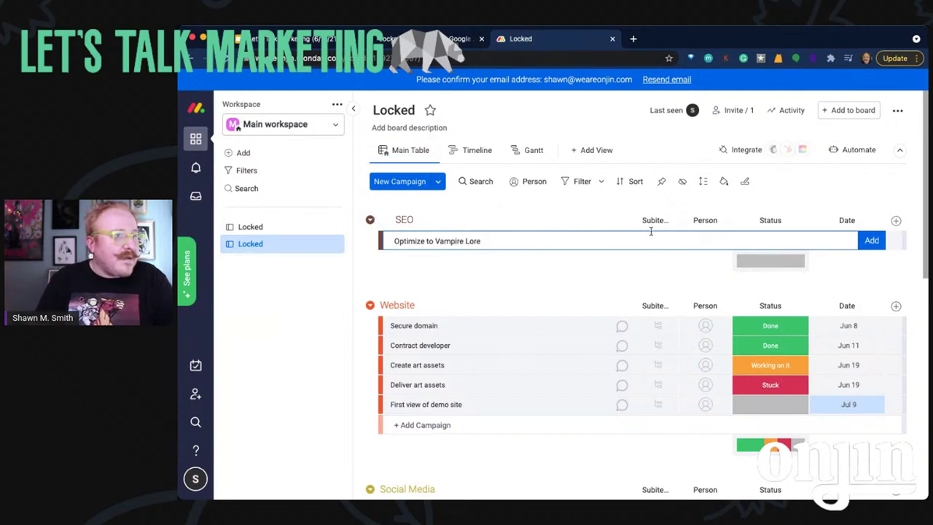
{"action": "left_click", "coordinate": [872, 242]}
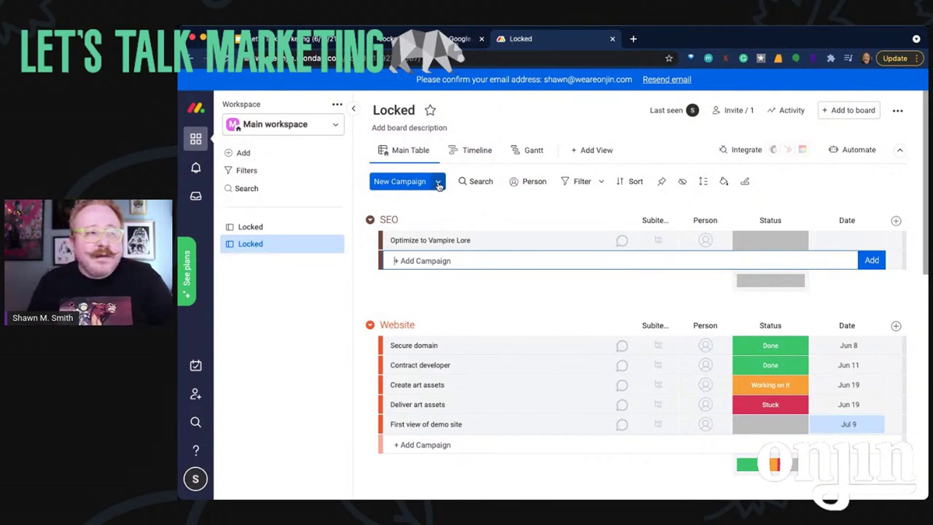
Check the Gantt view after adding the SEO item, and return to the Main Table
{"action": "left_click", "coordinate": [529, 152]}
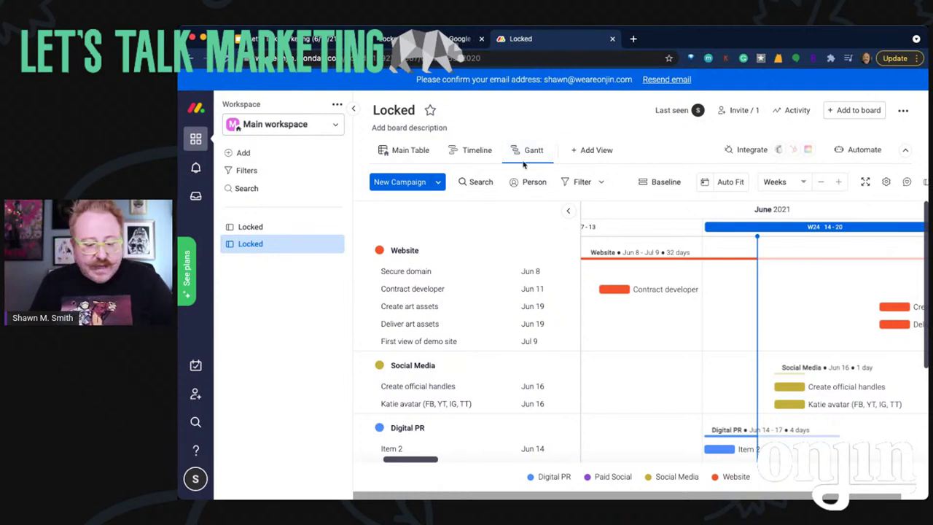
{"action": "left_click", "coordinate": [427, 152]}
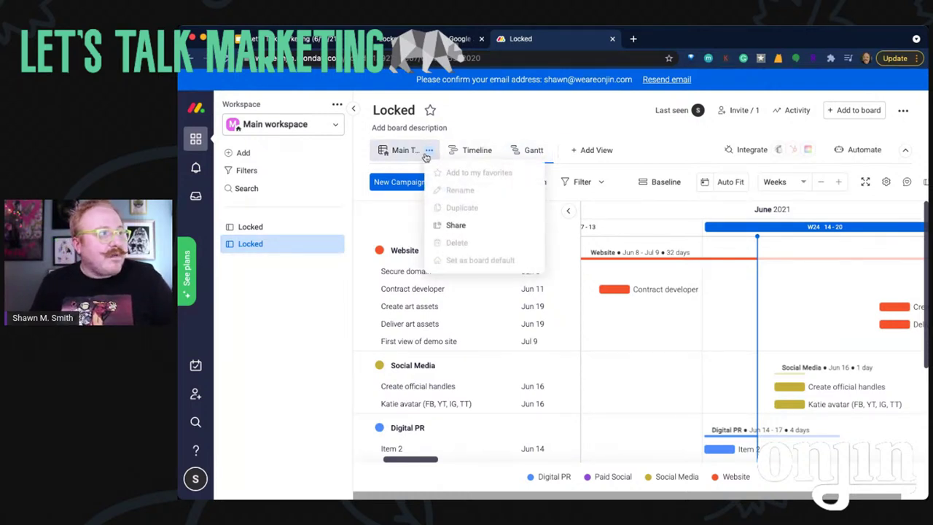
{"action": "left_click", "coordinate": [413, 153]}
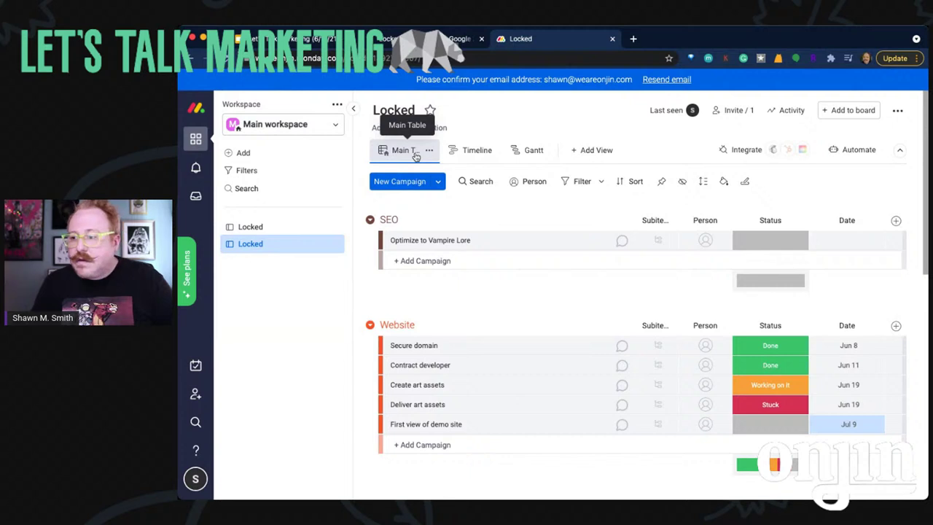
{"action": "scroll", "coordinate": [415, 157], "scroll_direction": "down", "scroll_amount": 1}
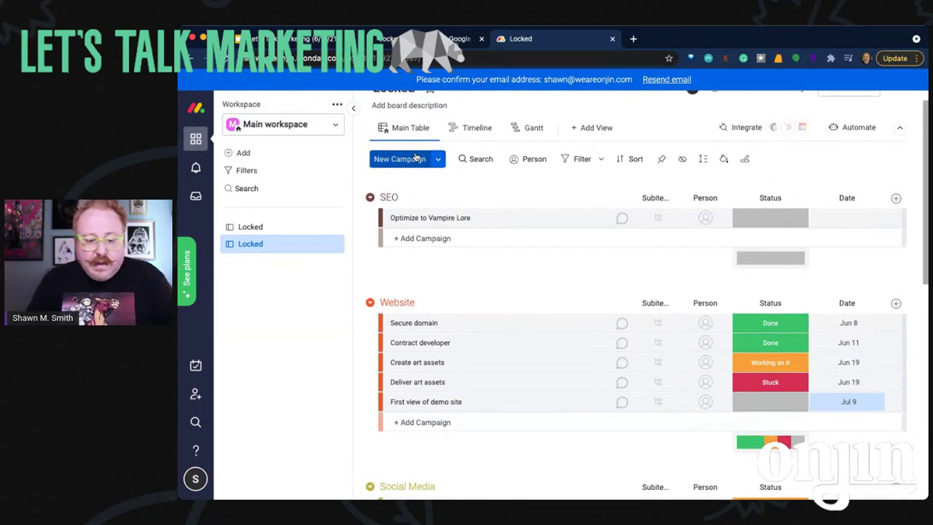
{"action": "scroll", "coordinate": [501, 241], "scroll_direction": "up", "scroll_amount": 1}
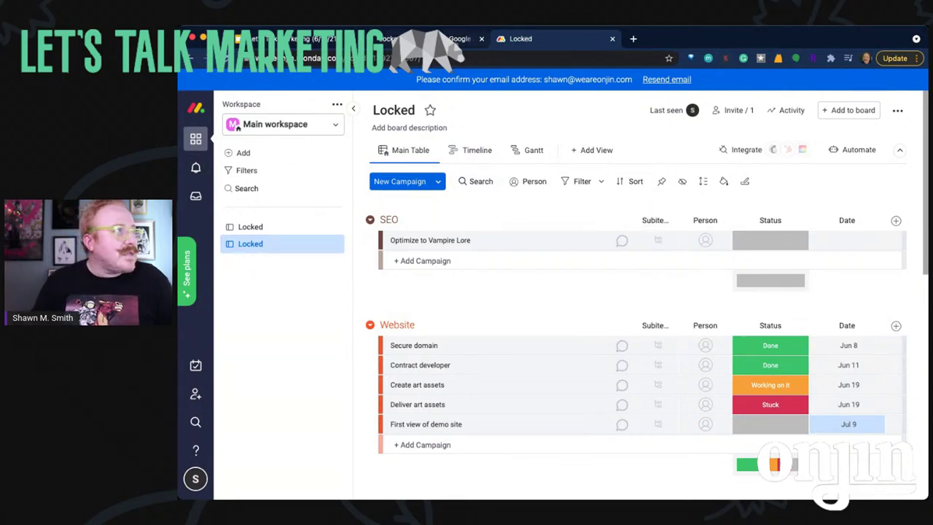
Consult the Locked mind map again and add a new campaign group named Video to the board
{"action": "key", "text": "alt+Tab"}
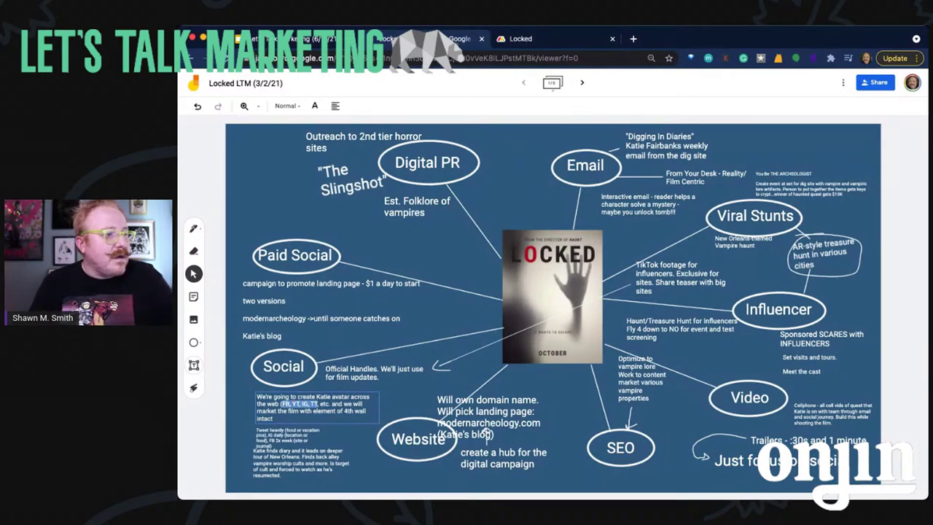
{"action": "left_click", "coordinate": [519, 40]}
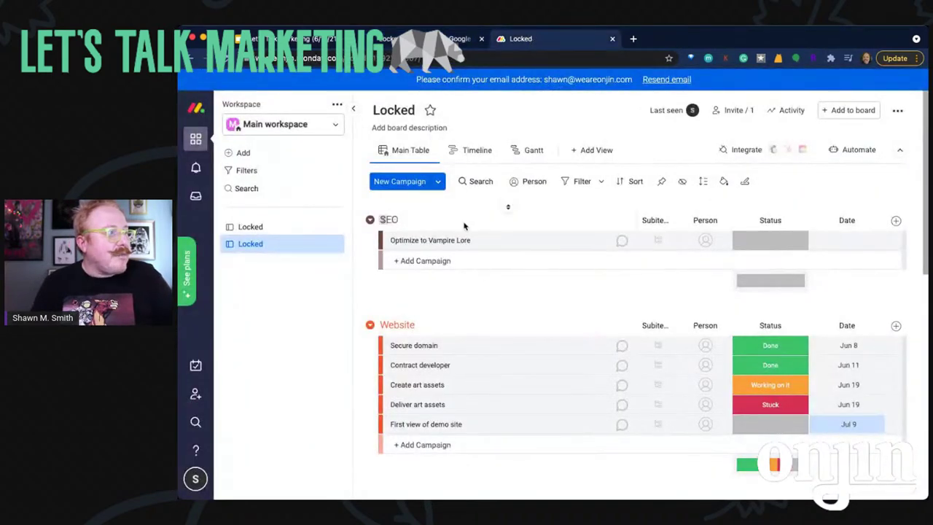
{"action": "left_click", "coordinate": [438, 182]}
{"action": "left_click", "coordinate": [481, 209]}
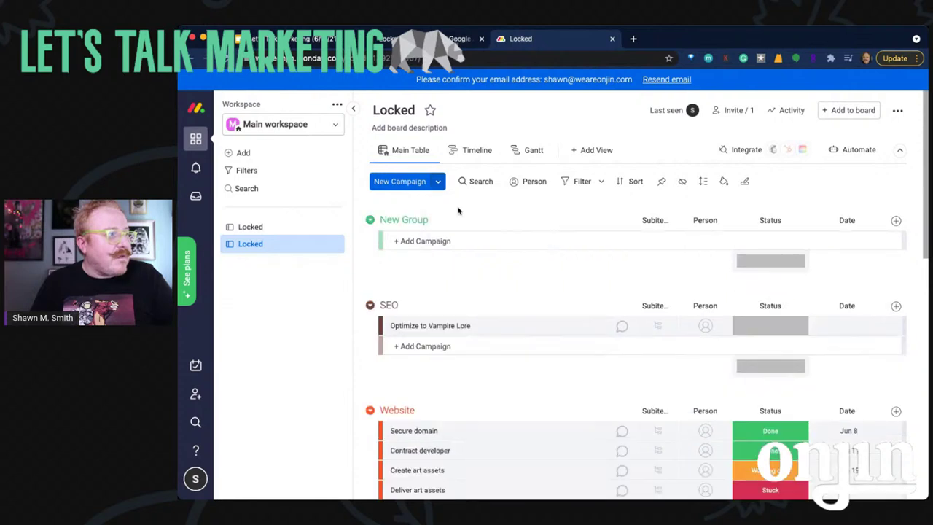
{"action": "type", "text": "Video"}
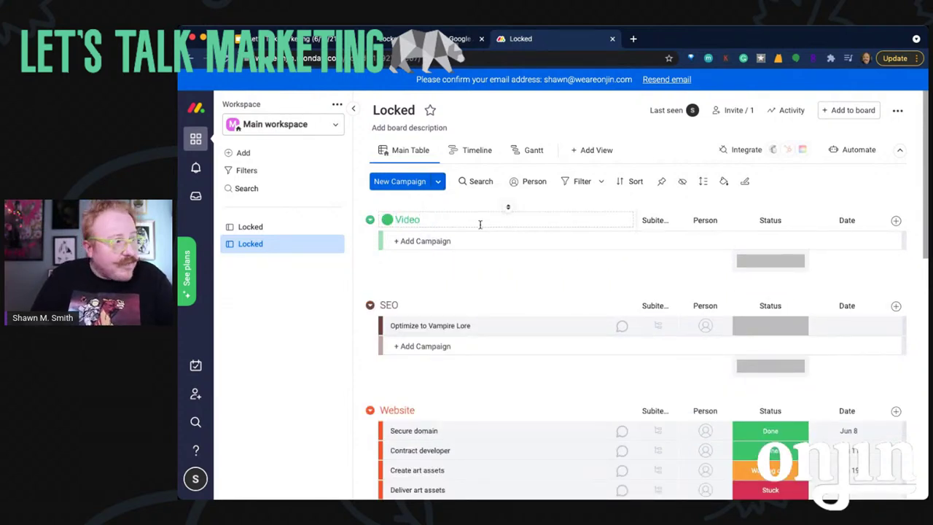
{"action": "key", "text": "Return"}
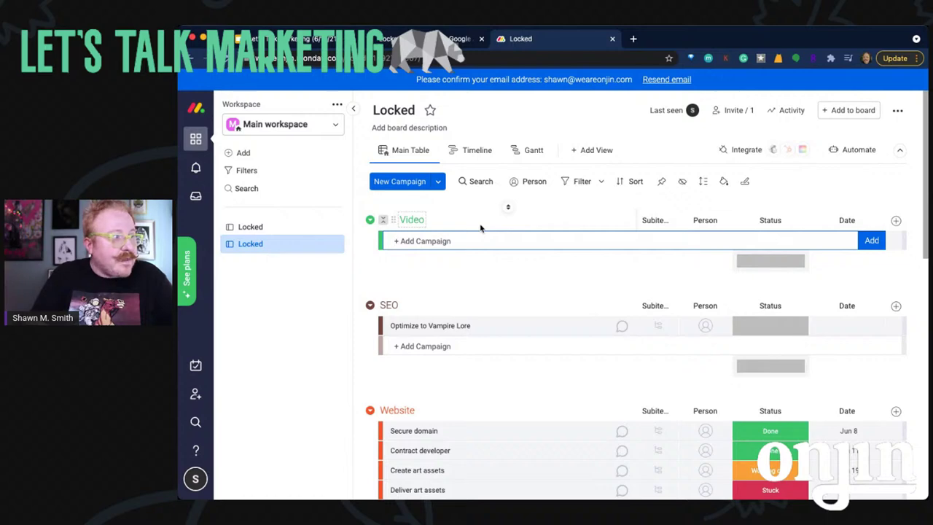
Compare the mind map's Video branch with the board's existing groups to find campaign items for the Video group
{"action": "left_click", "coordinate": [467, 38]}
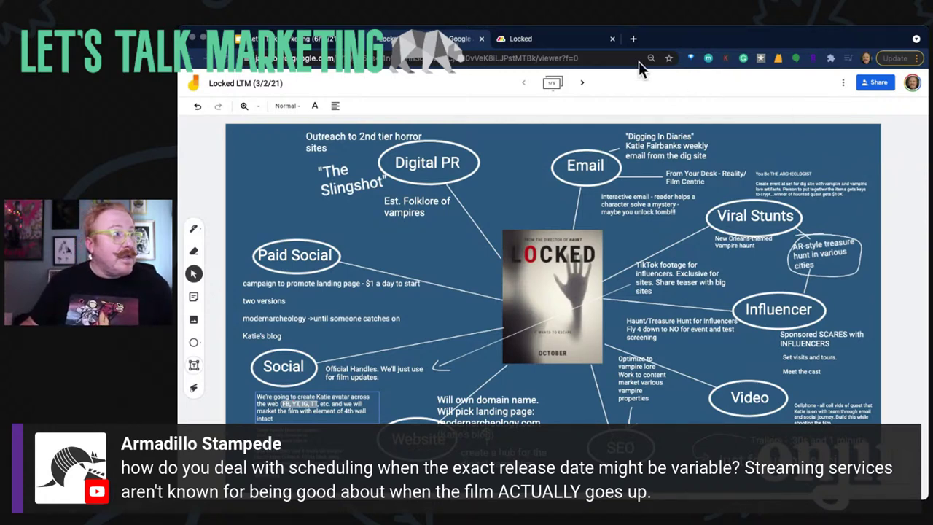
{"action": "left_click", "coordinate": [523, 44]}
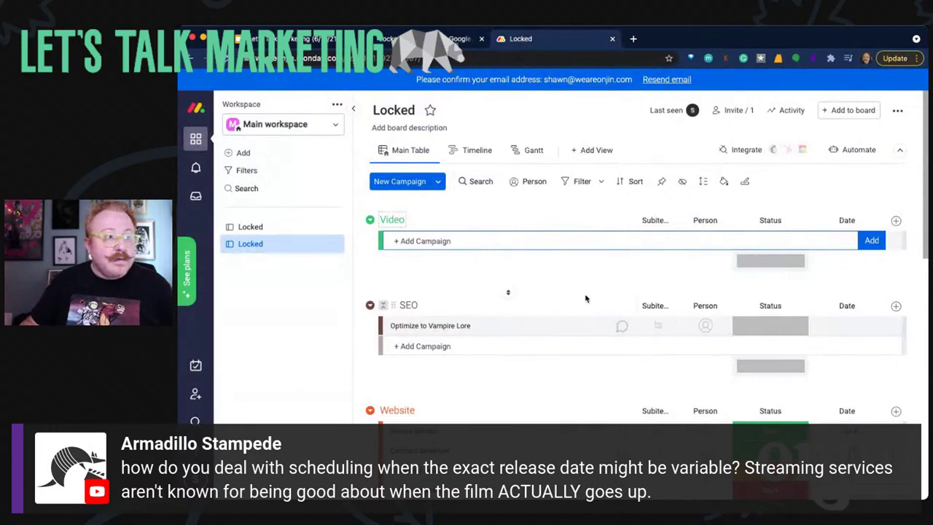
{"action": "scroll", "coordinate": [590, 289], "scroll_direction": "down", "scroll_amount": 10}
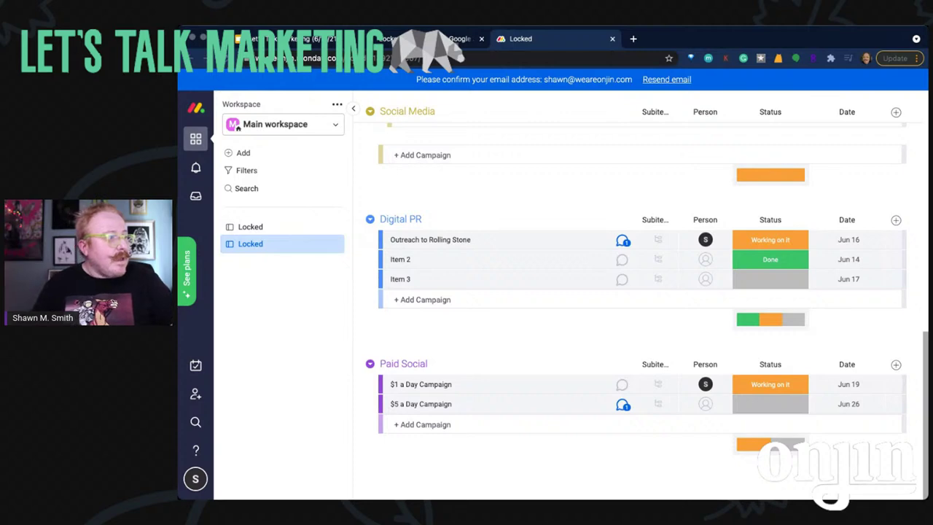
{"action": "scroll", "coordinate": [623, 244], "scroll_direction": "up", "scroll_amount": 10}
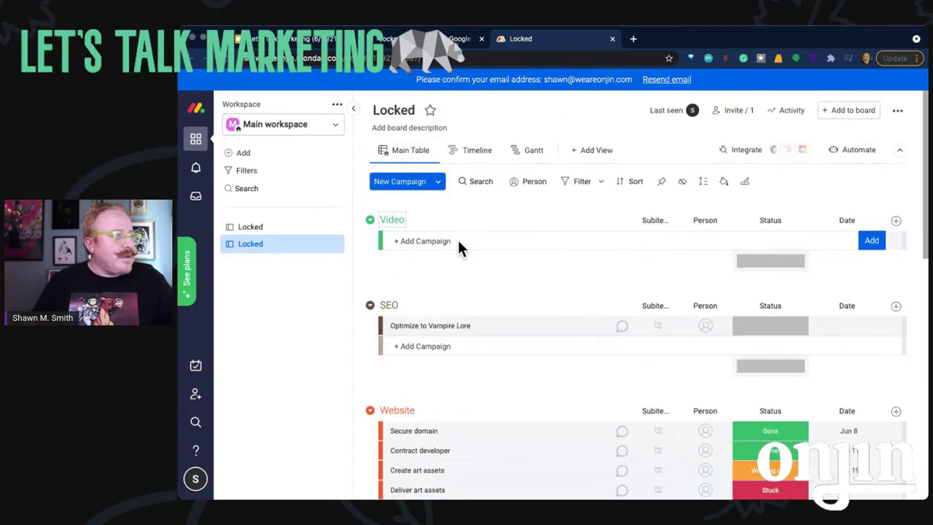
{"action": "left_click", "coordinate": [456, 39]}
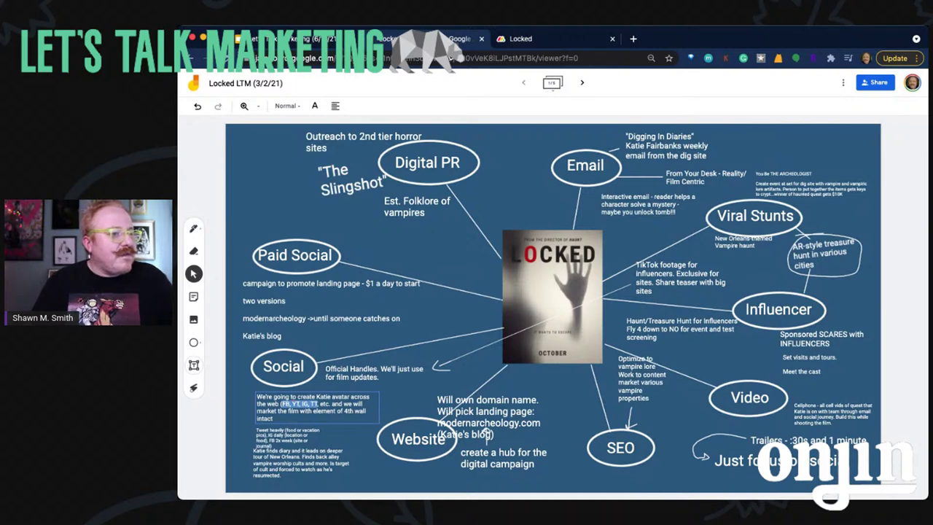
{"action": "left_click", "coordinate": [532, 39]}
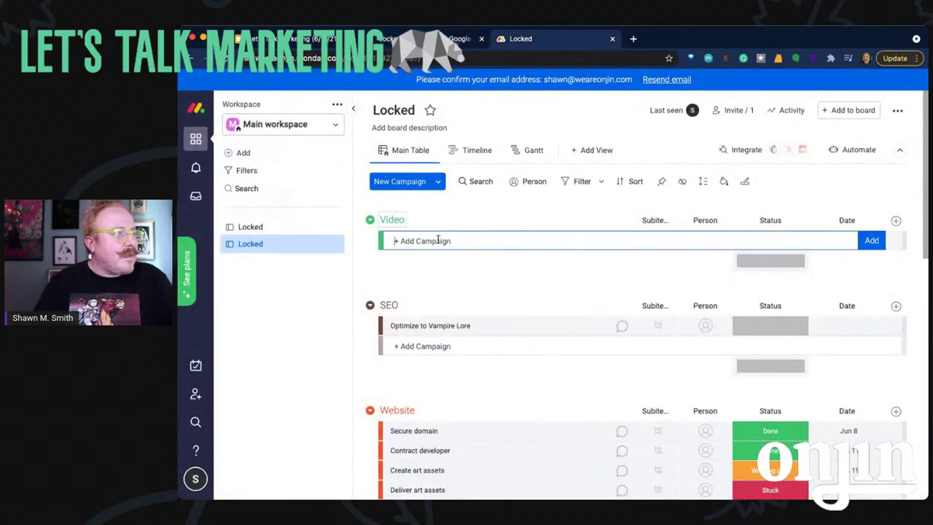
Add an item named "Actors for Videos" to the Video group
{"action": "type", "text": "Creation of"}
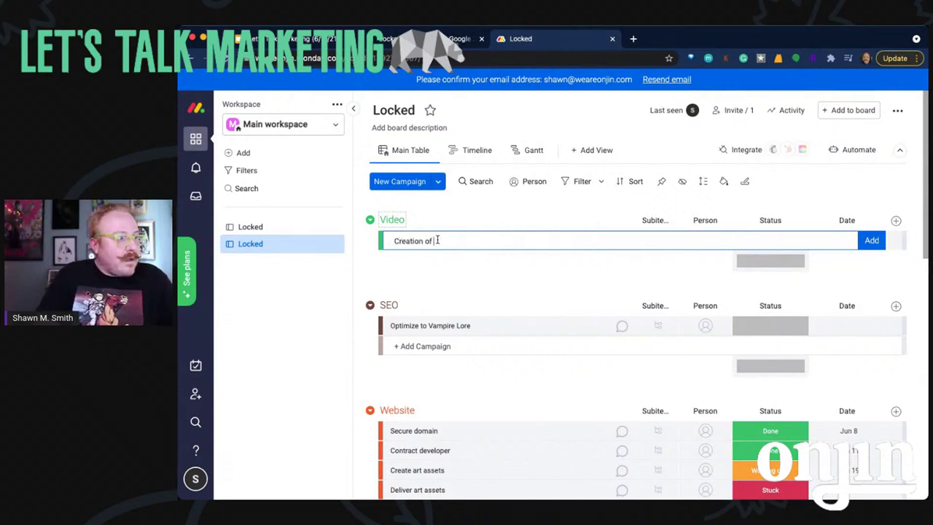
{"action": "key", "text": "BackSpace"}
{"action": "key", "text": "BackSpace"}
{"action": "key", "text": "BackSpace"}
{"action": "type", "text": "Actors for Videos"}
{"action": "key", "text": "Return"}
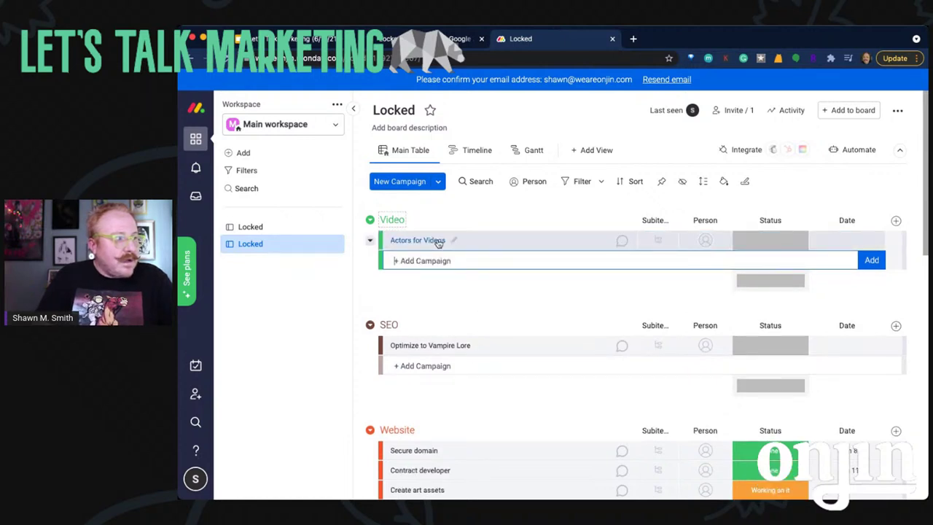
Add an item named "Hire Film Company to Create" to the Video group
{"action": "type", "text": "Hire Fi"}
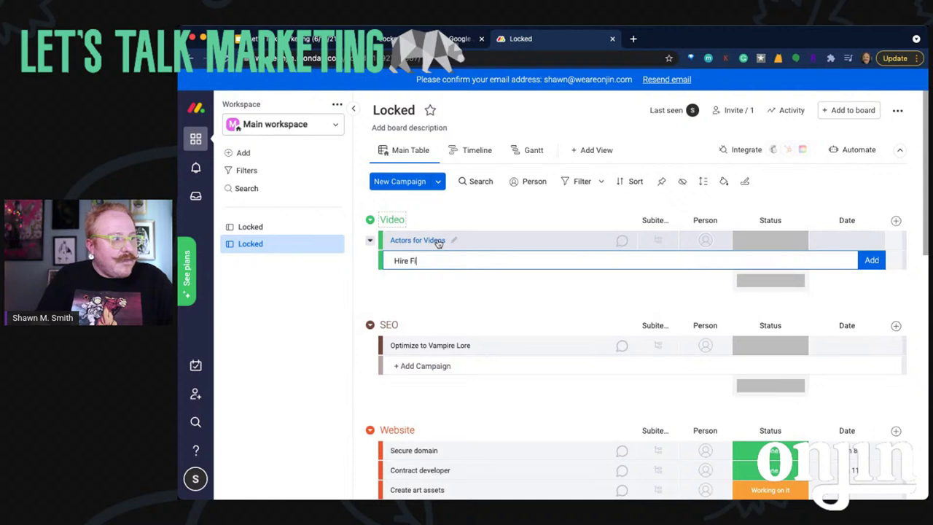
{"action": "type", "text": "lm Company"}
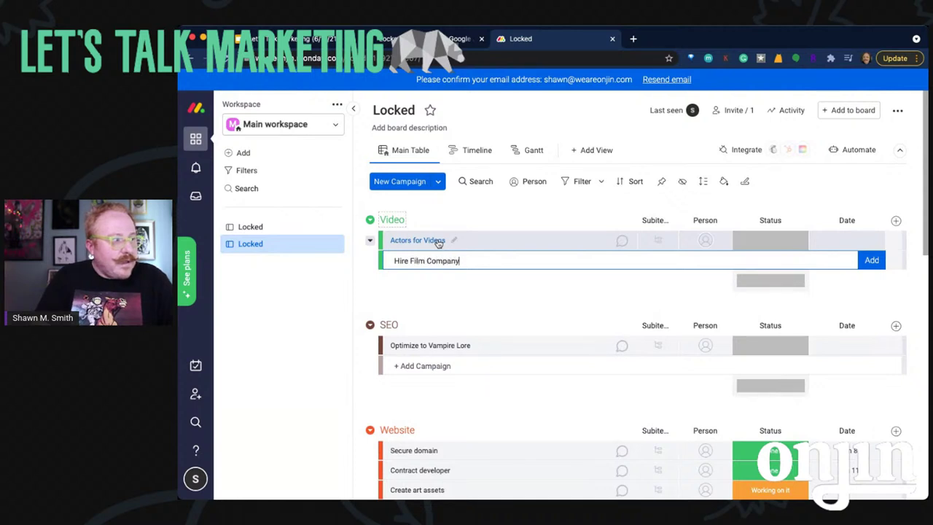
{"action": "type", "text": " to Create"}
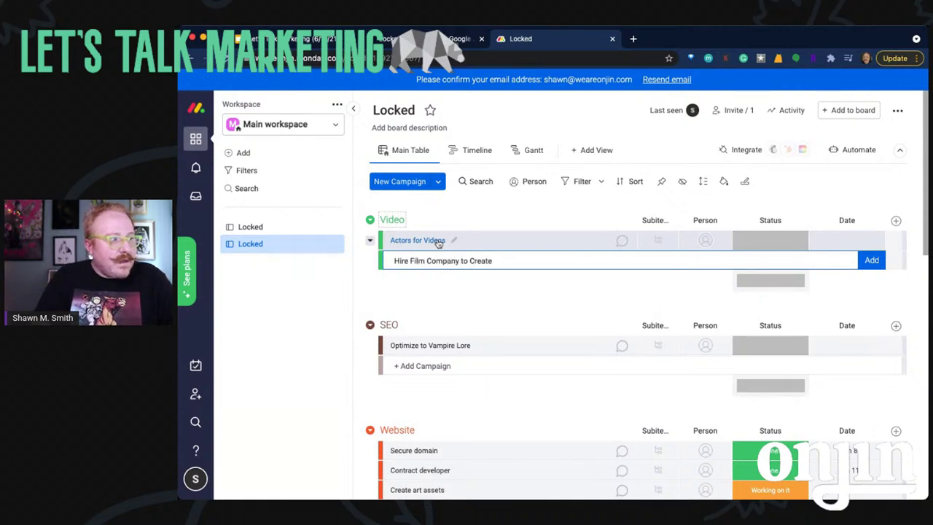
{"action": "key", "text": "Return"}
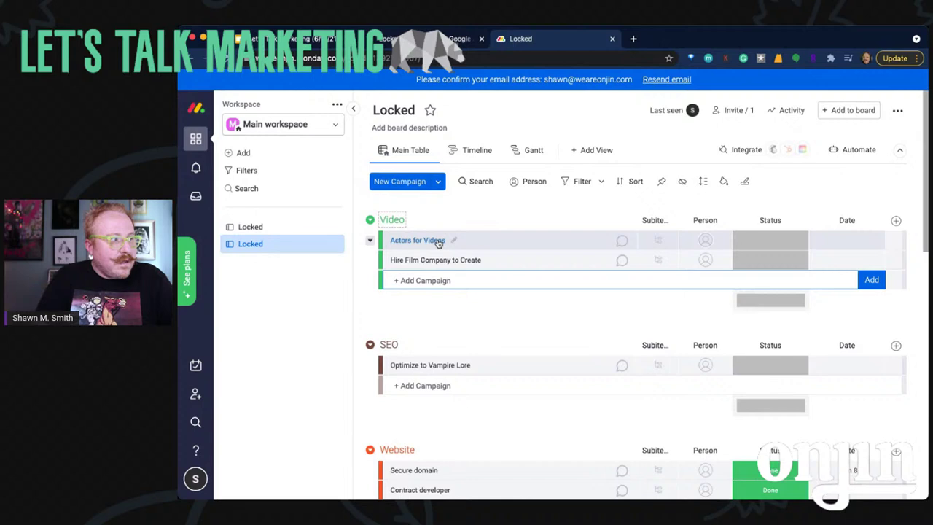
Add two more items named "Edit" and "Promote" to the Video group
{"action": "type", "text": "Edit"}
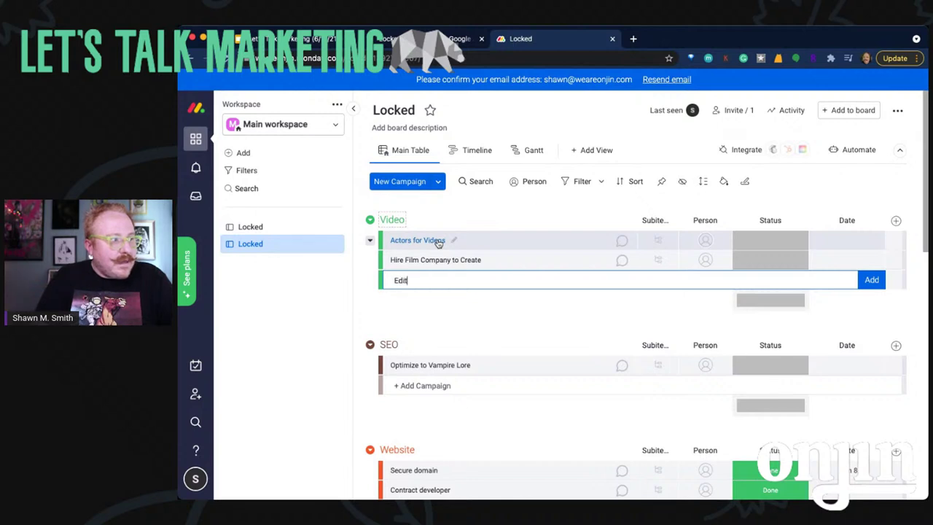
{"action": "key", "text": "Return"}
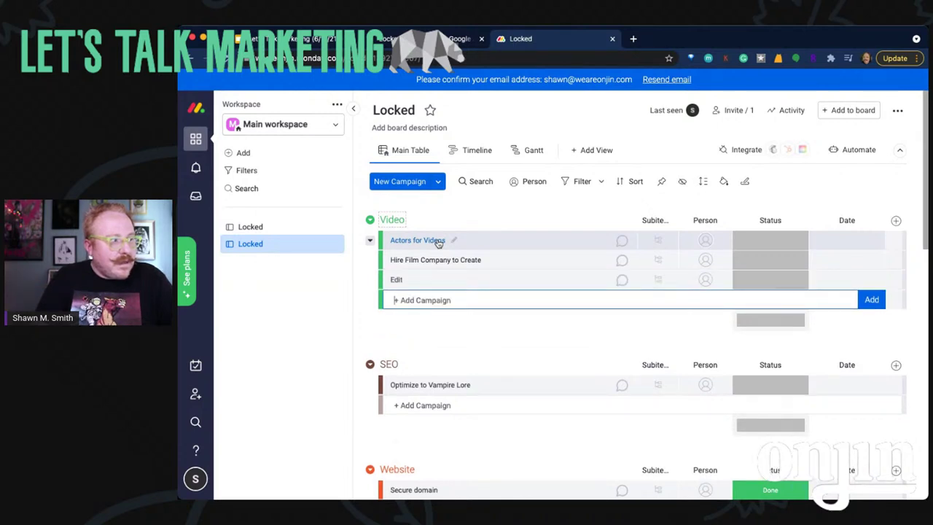
{"action": "type", "text": "("}
{"action": "key", "text": "BackSpace"}
{"action": "key", "text": "BackSpace"}
{"action": "key", "text": "BackSpace"}
{"action": "type", "text": "Promote"}
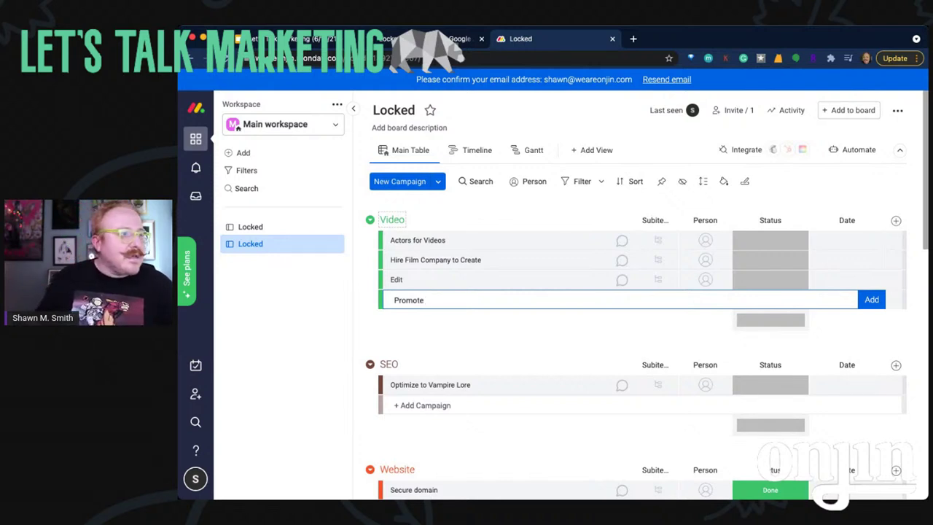
{"action": "key", "text": "Return"}
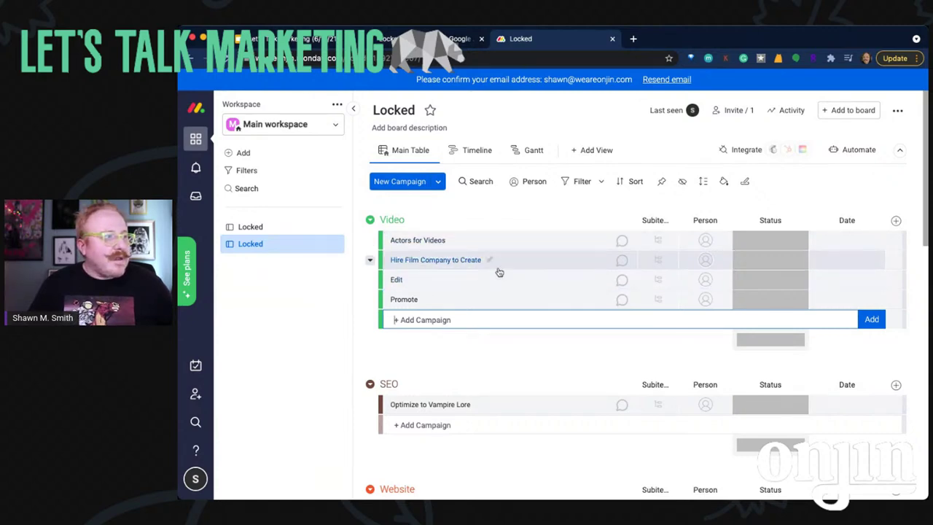
After checking the campaign mind map, set Actors for Videos and Hire Film Company to Create to Working on it, and Edit to Stuck
{"action": "left_click", "coordinate": [458, 39]}
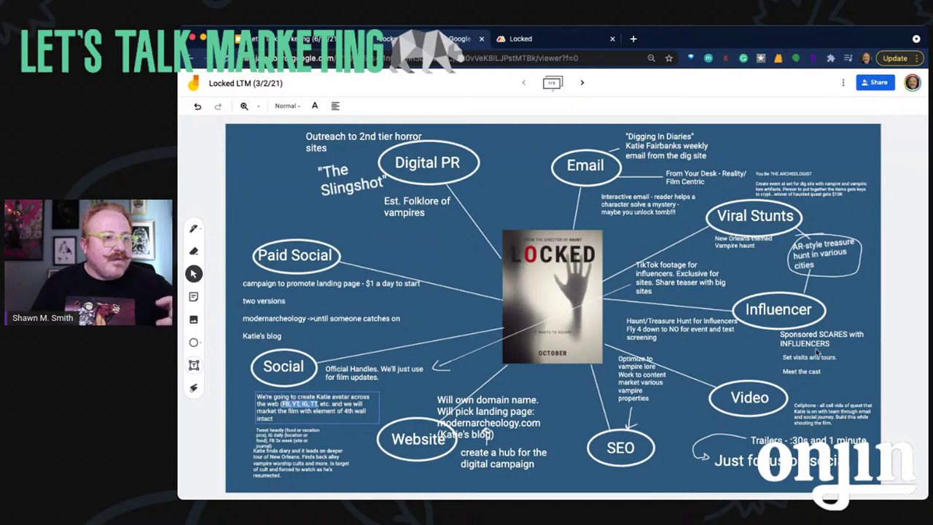
{"action": "left_click", "coordinate": [534, 40]}
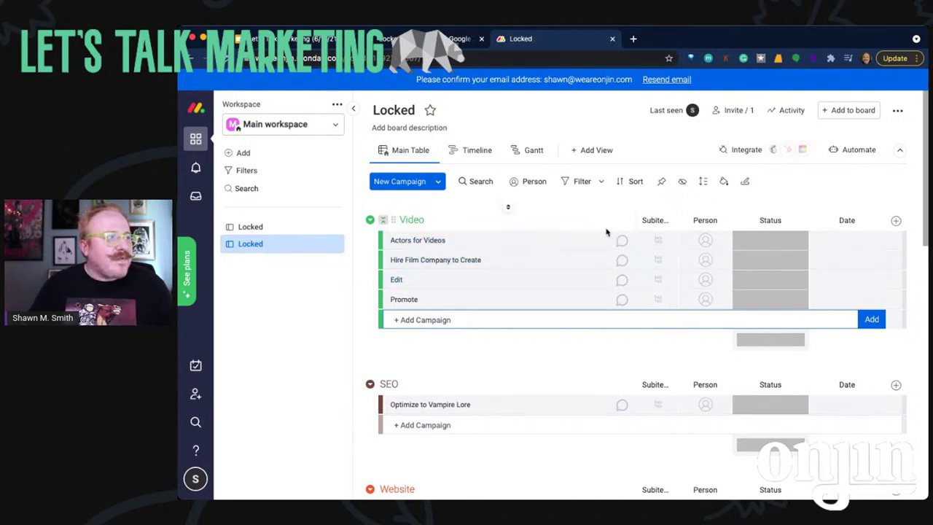
{"action": "left_click", "coordinate": [760, 244]}
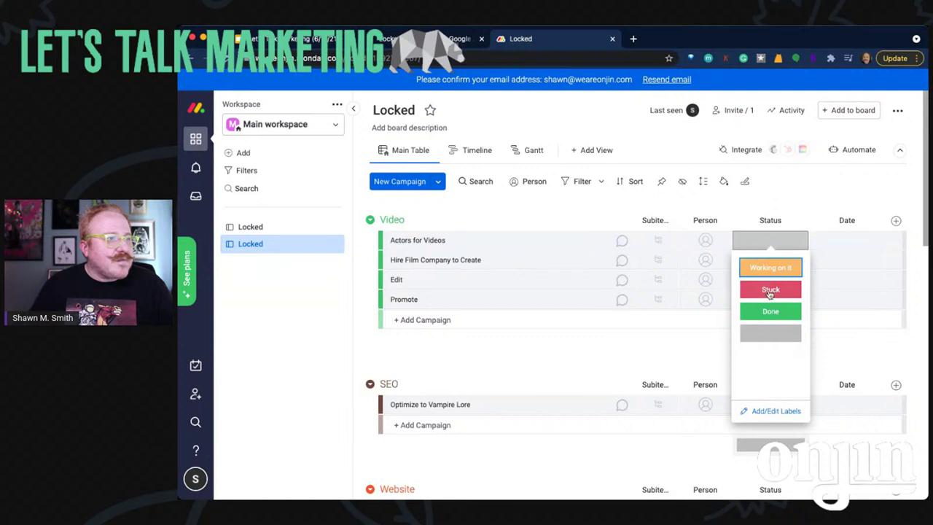
{"action": "left_click", "coordinate": [771, 269]}
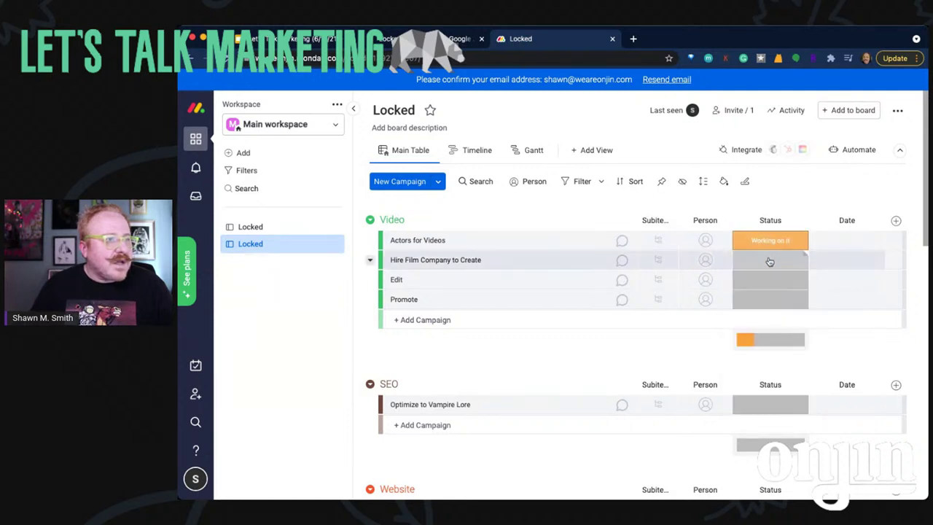
{"action": "left_click", "coordinate": [770, 261]}
{"action": "left_click", "coordinate": [767, 309]}
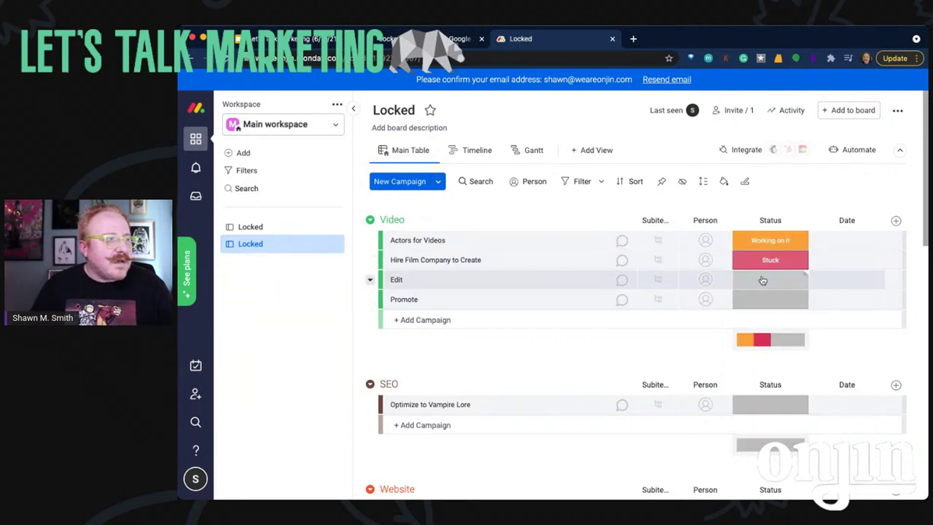
{"action": "left_click", "coordinate": [767, 264]}
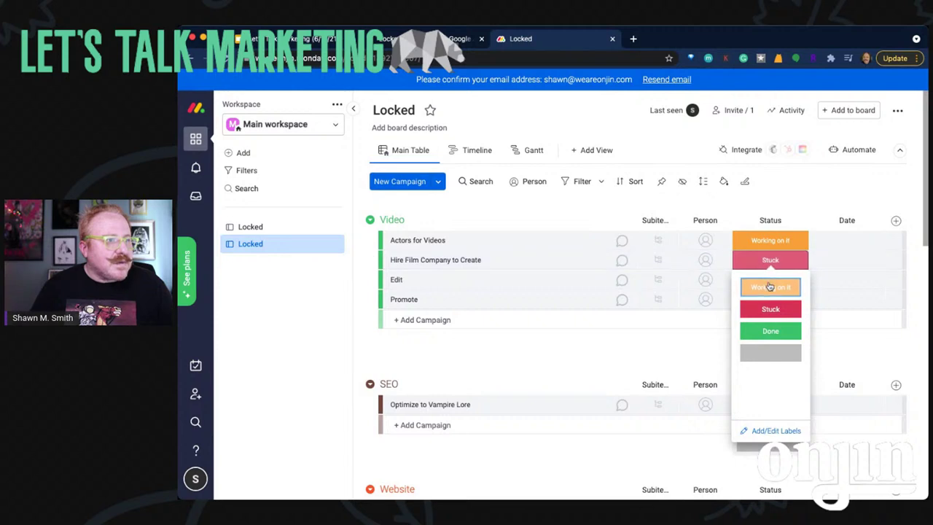
{"action": "left_click", "coordinate": [768, 285]}
{"action": "left_click", "coordinate": [769, 283]}
{"action": "left_click", "coordinate": [771, 326]}
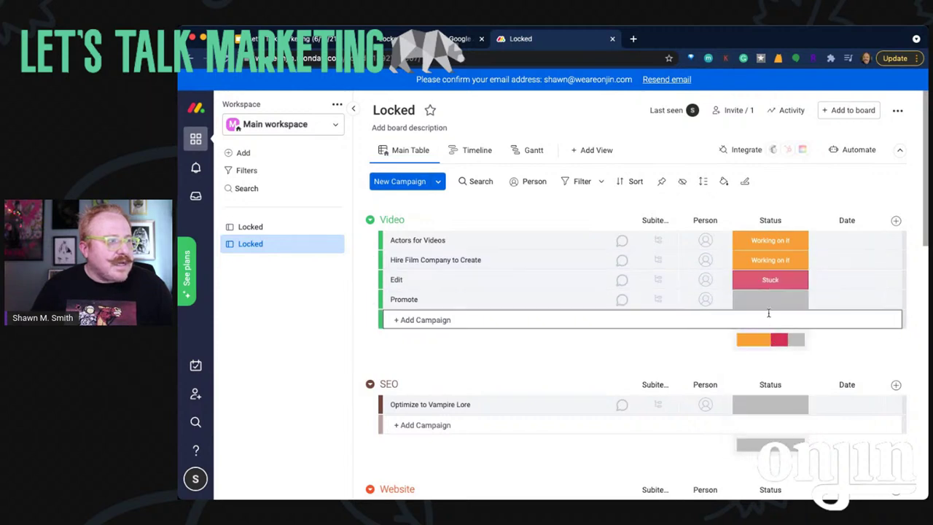
{"action": "left_click", "coordinate": [768, 301]}
{"action": "left_click", "coordinate": [783, 394]}
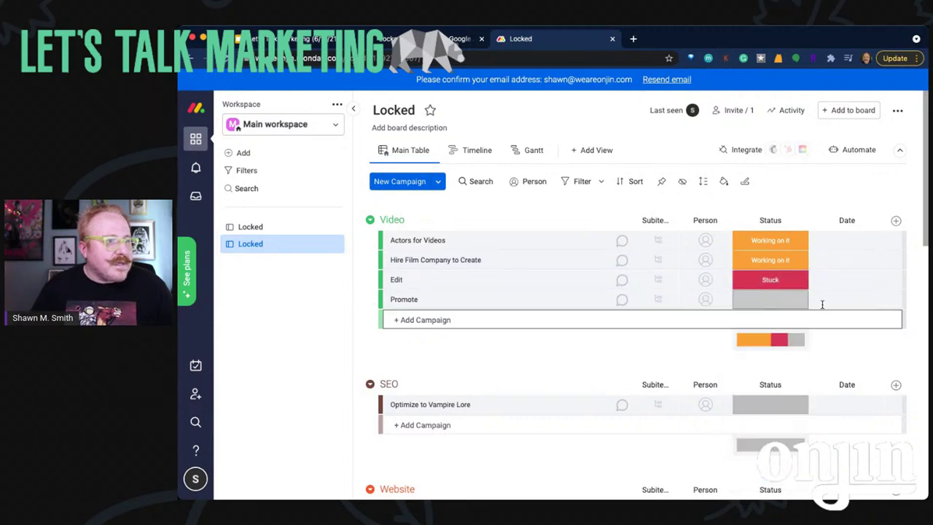
Set the date of Actors for Videos to July 1 and of Hire Film Company to Create to July 2, 2021
{"action": "left_click", "coordinate": [843, 248]}
{"action": "left_click", "coordinate": [832, 291]}
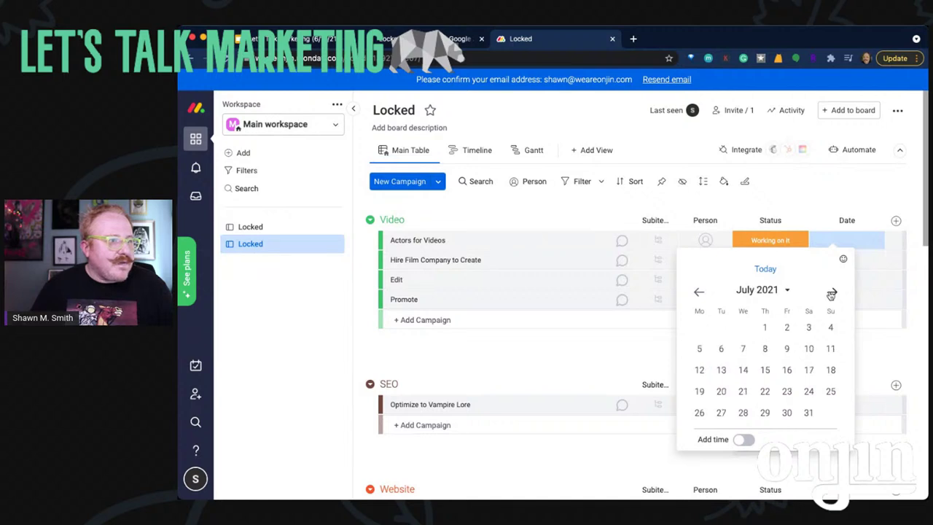
{"action": "left_click", "coordinate": [763, 329]}
{"action": "left_click", "coordinate": [845, 260]}
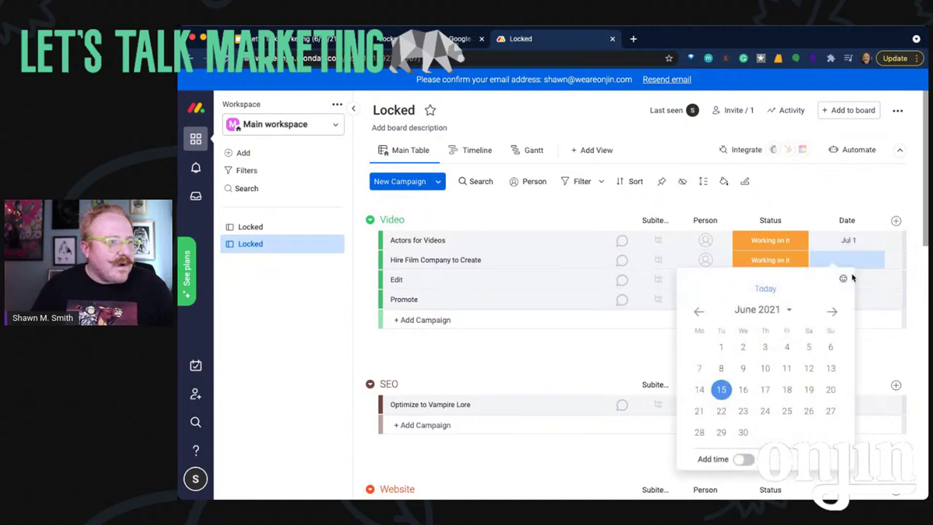
{"action": "left_click", "coordinate": [743, 348]}
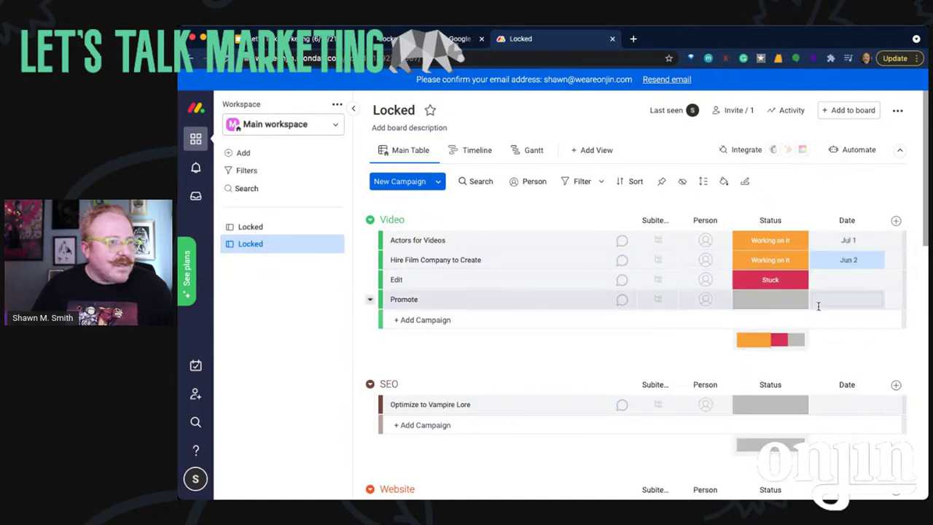
{"action": "left_click", "coordinate": [860, 261]}
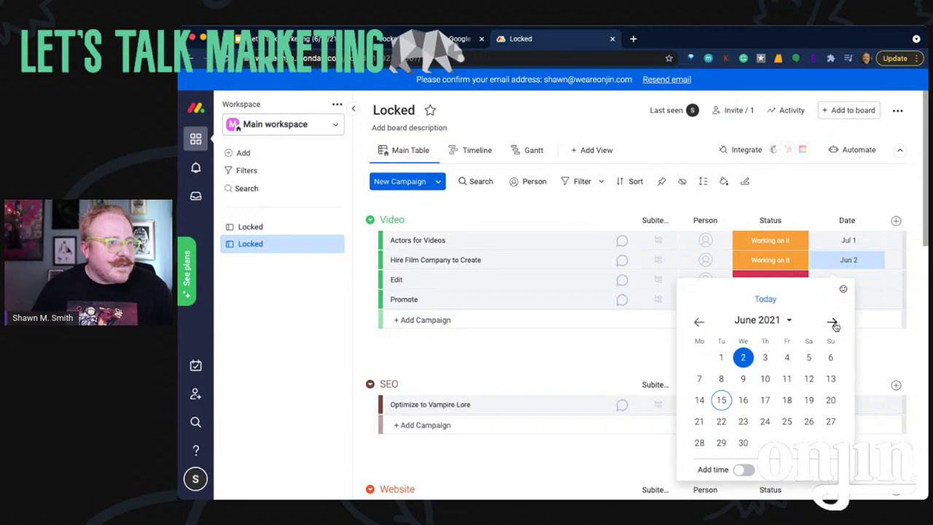
{"action": "left_click", "coordinate": [832, 322]}
{"action": "left_click", "coordinate": [786, 357]}
Set the dates of the Edit and Promote items in the Video group to July 24, 2021
{"action": "left_click", "coordinate": [846, 280]}
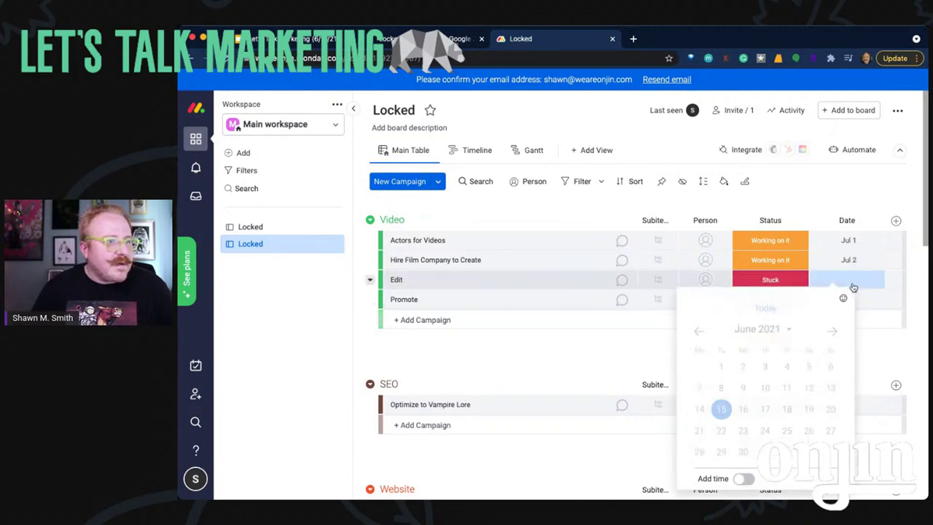
{"action": "left_click", "coordinate": [832, 331]}
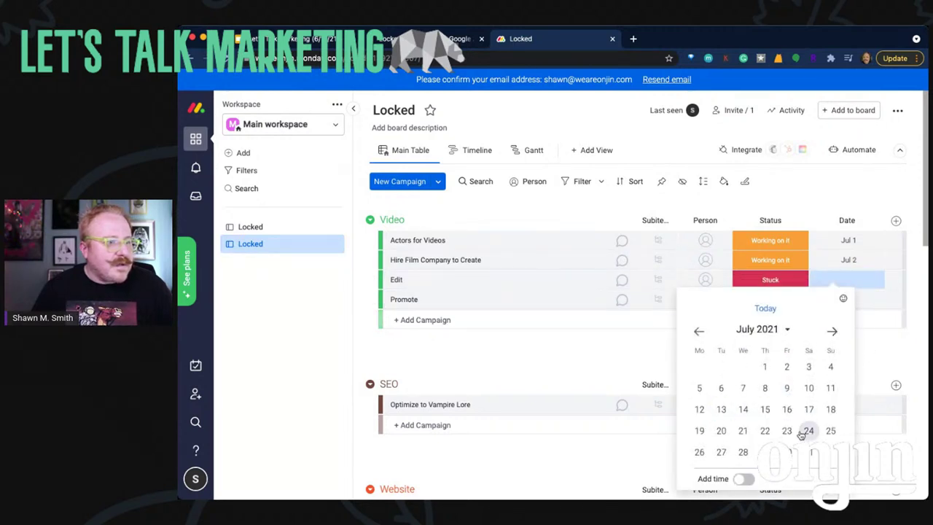
{"action": "left_click", "coordinate": [808, 430]}
{"action": "left_click", "coordinate": [842, 299]}
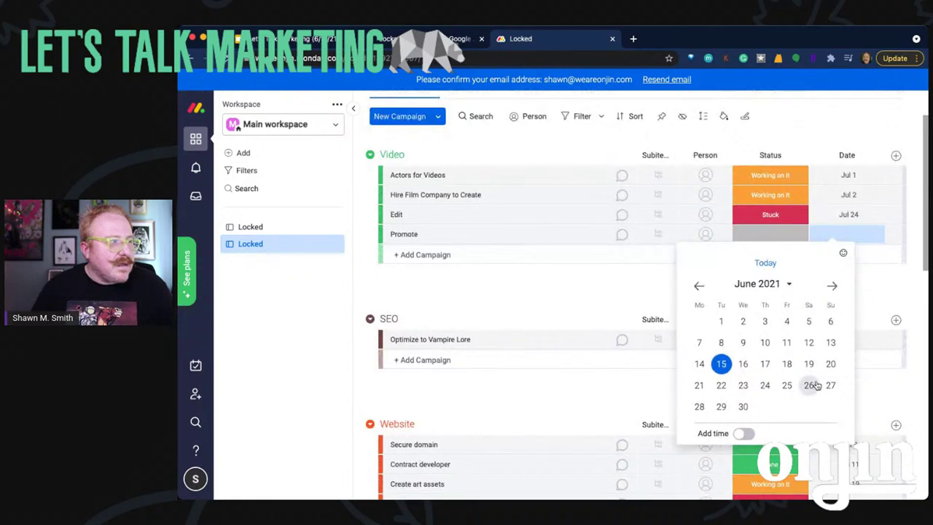
{"action": "left_click", "coordinate": [834, 286]}
{"action": "left_click", "coordinate": [809, 387]}
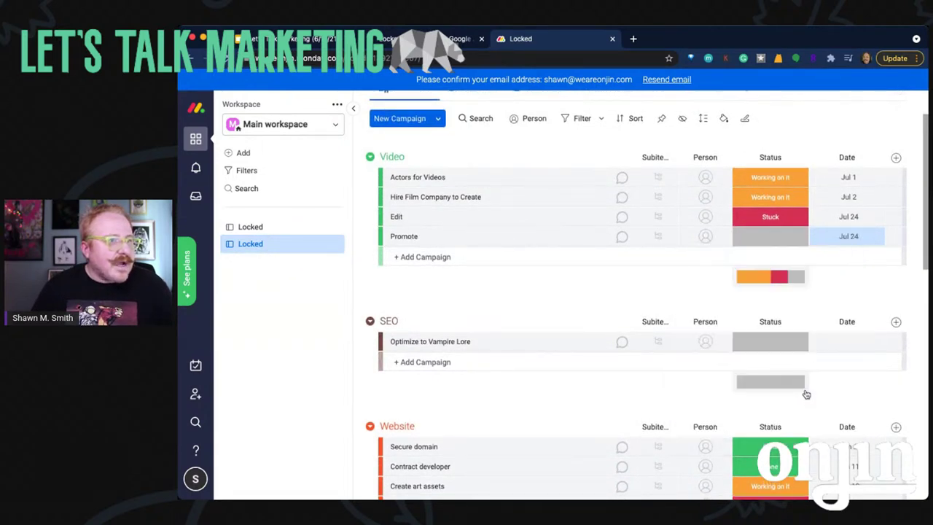
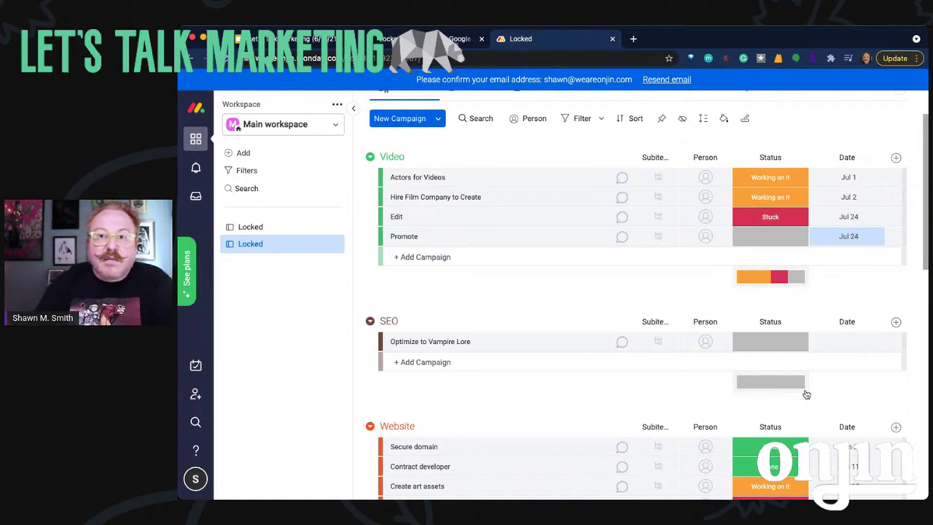
Add two subitems, "Internal allocated hours" and "Freelancer for support", under the Edit item in the Video group
{"action": "scroll", "coordinate": [700, 284], "scroll_direction": "up", "scroll_amount": 2}
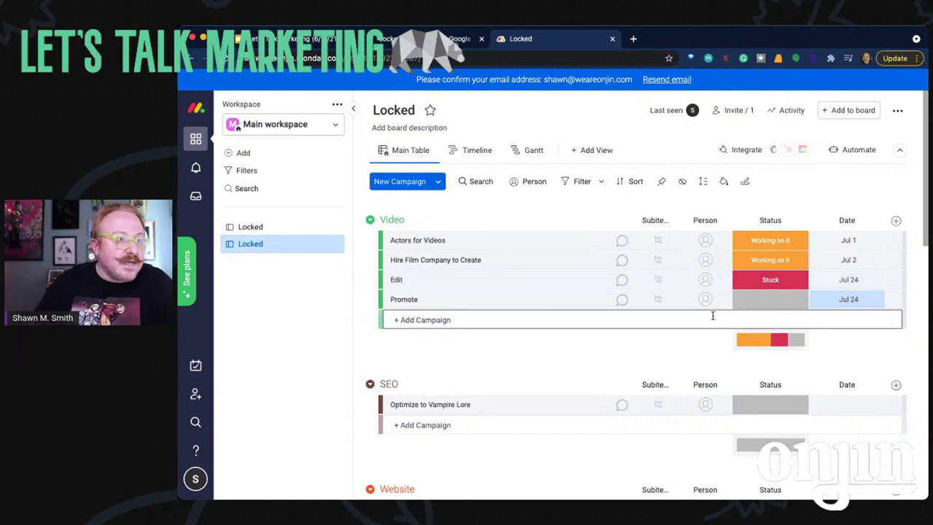
{"action": "left_click", "coordinate": [656, 282]}
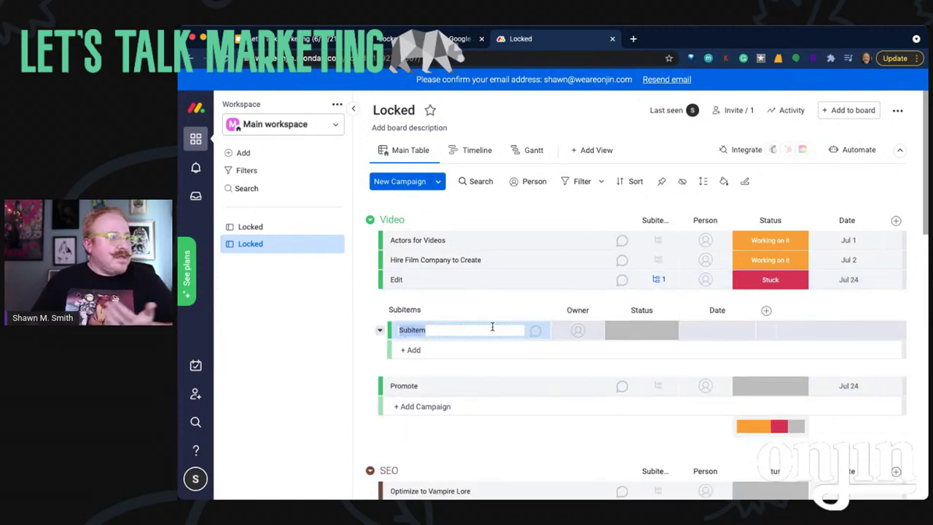
{"action": "type", "text": "Inte"}
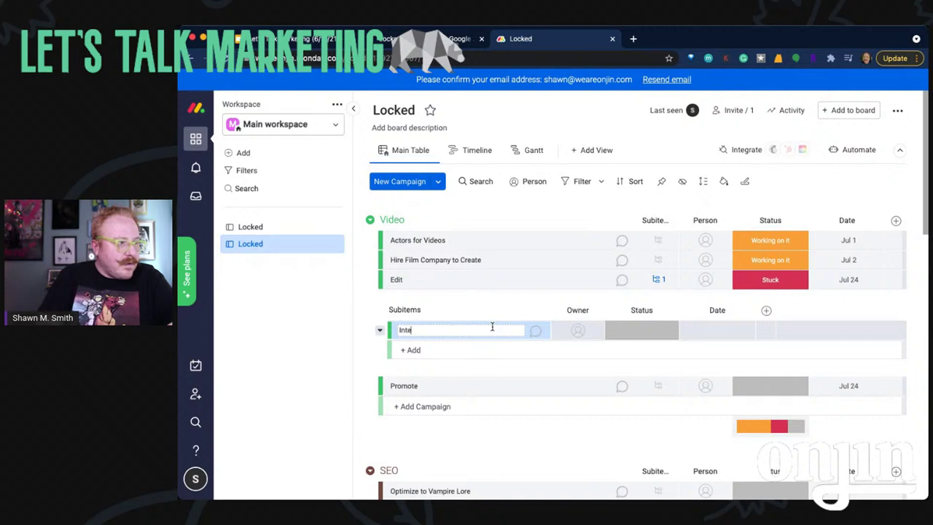
{"action": "type", "text": "rnal allocated hours"}
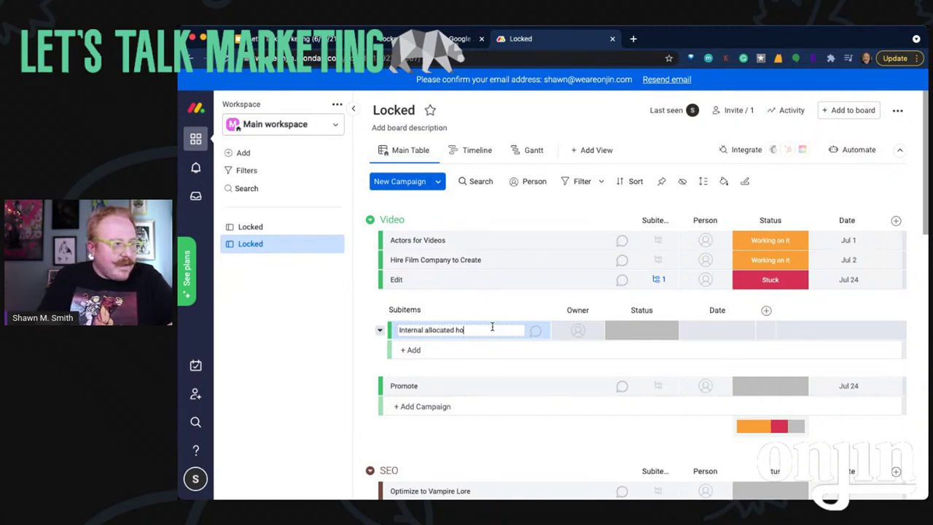
{"action": "left_click", "coordinate": [496, 347]}
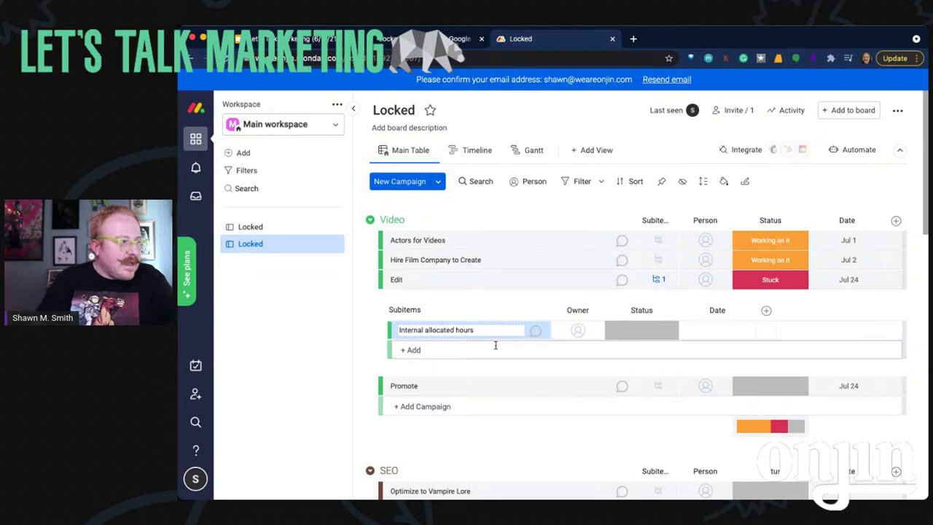
{"action": "type", "text": "Freelancer for support"}
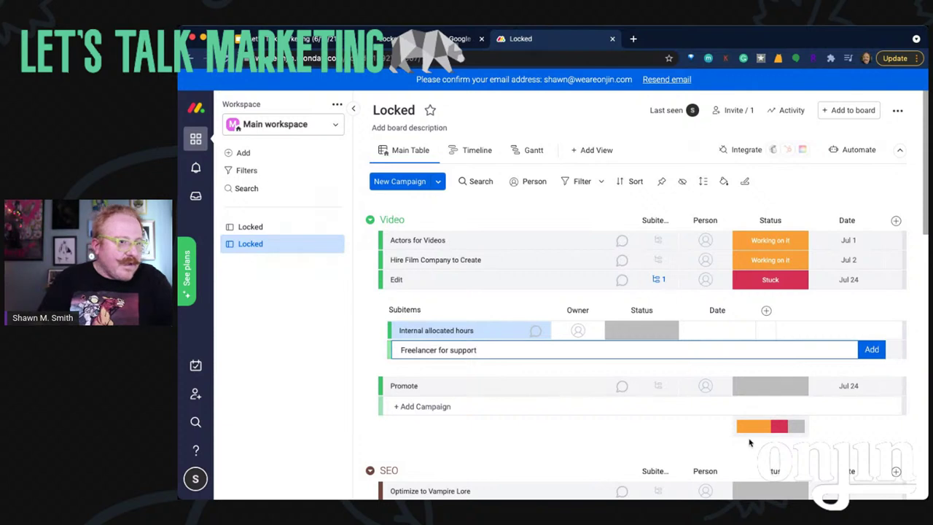
{"action": "key", "text": "Return"}
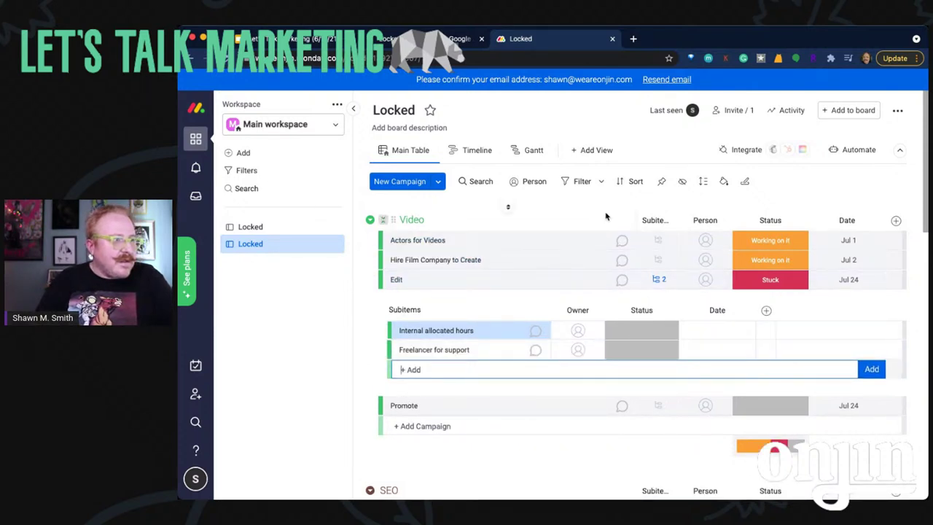
{"action": "left_click", "coordinate": [840, 190]}
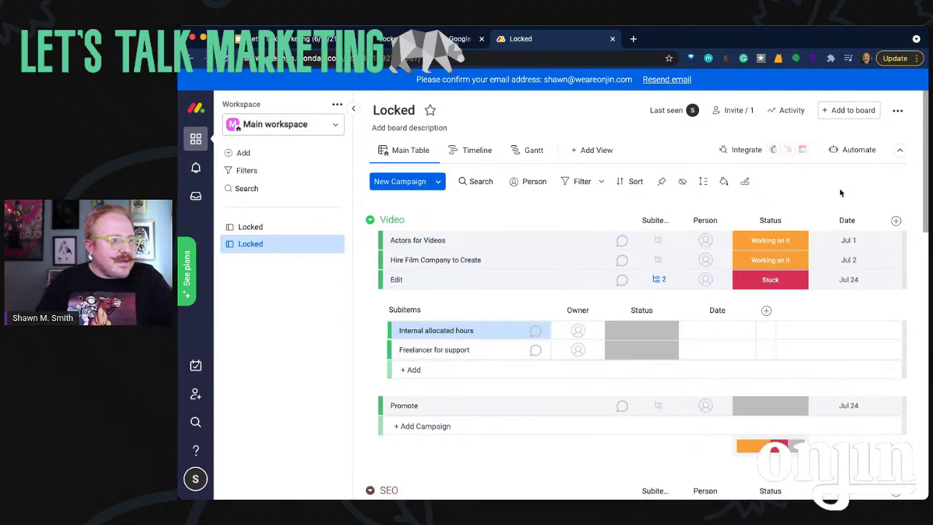
Set the dates of the "Internal allocated hours" and "Freelancer for support" subitems to July 23, 2021, and dismiss the column summary tip
{"action": "left_click", "coordinate": [716, 335]}
{"action": "left_click", "coordinate": [785, 285]}
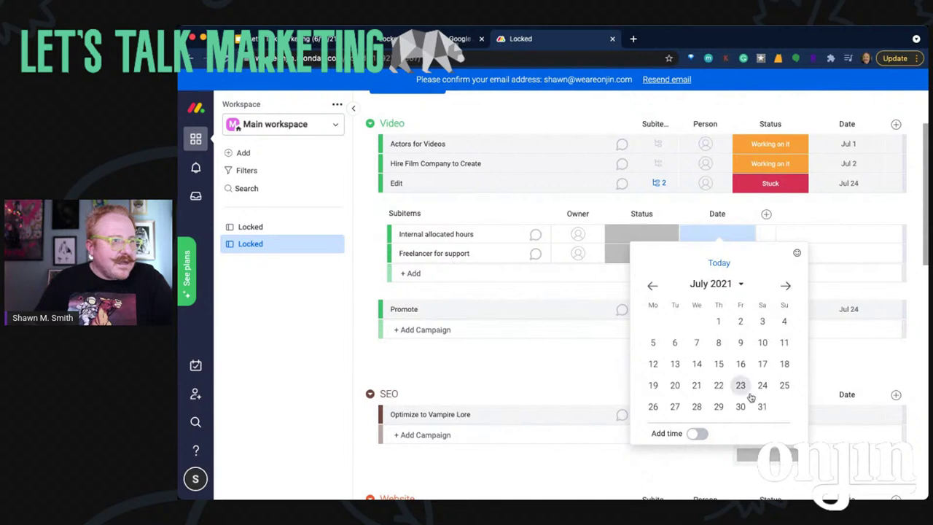
{"action": "left_click", "coordinate": [741, 385]}
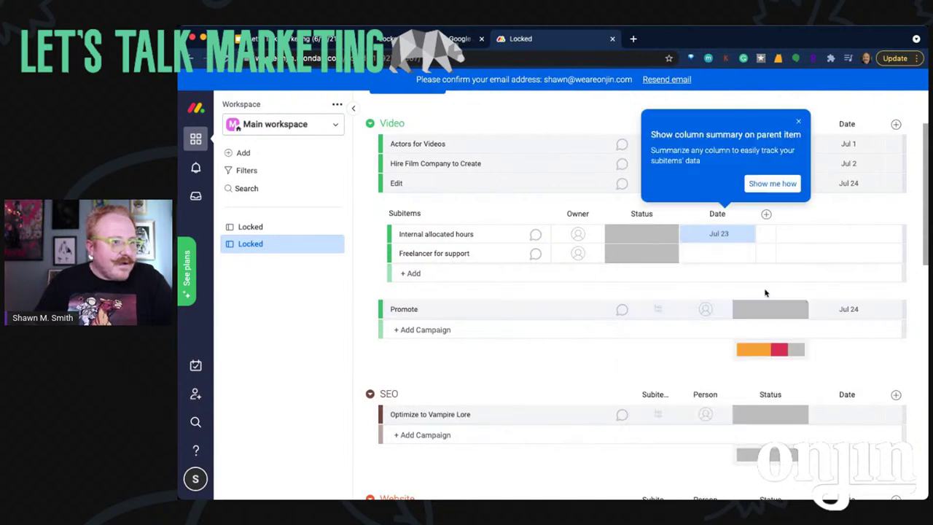
{"action": "left_click", "coordinate": [734, 253]}
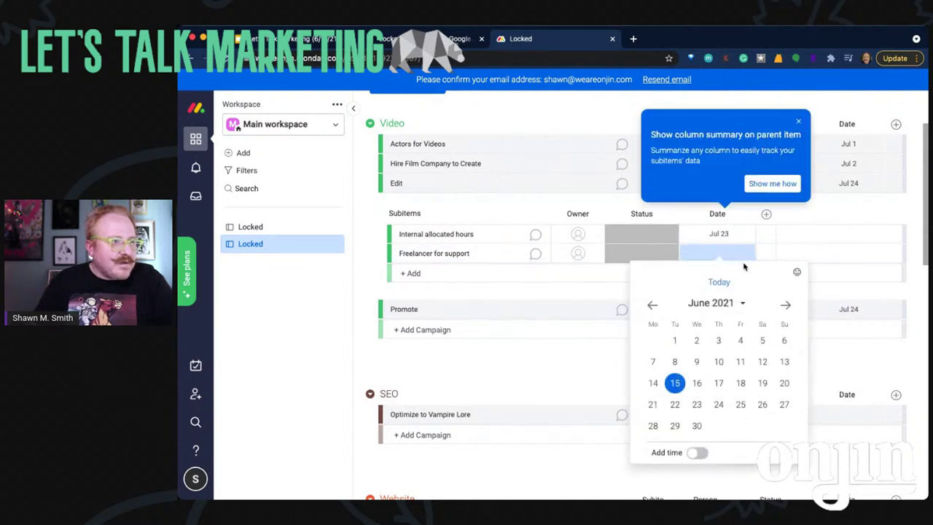
{"action": "left_click", "coordinate": [785, 305]}
{"action": "left_click", "coordinate": [739, 405]}
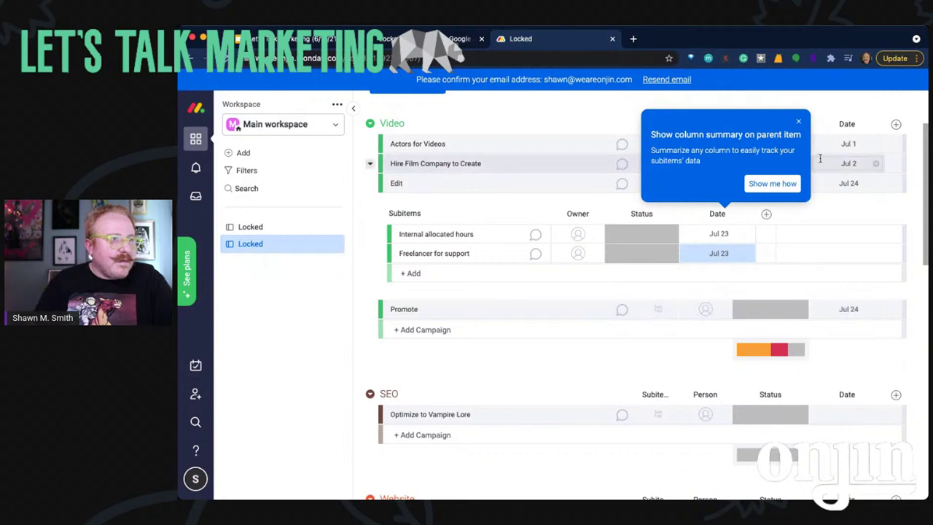
{"action": "left_click", "coordinate": [797, 120]}
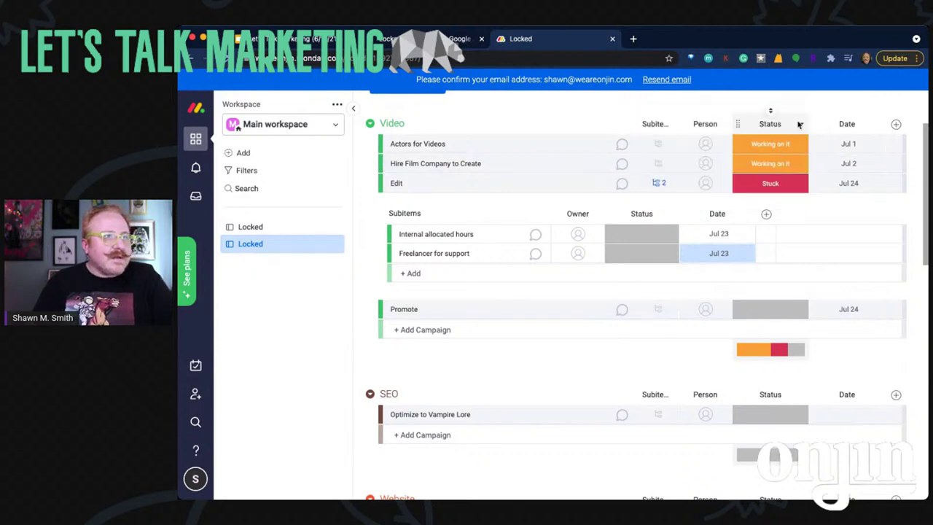
Choose the blank status label for the "Internal allocated hours" subitem under Edit
{"action": "left_click", "coordinate": [660, 237]}
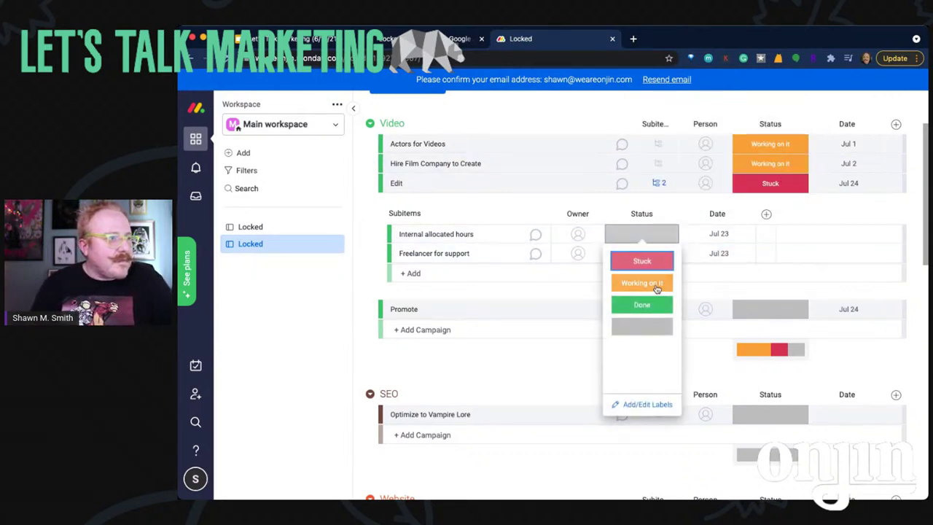
{"action": "left_click", "coordinate": [648, 328]}
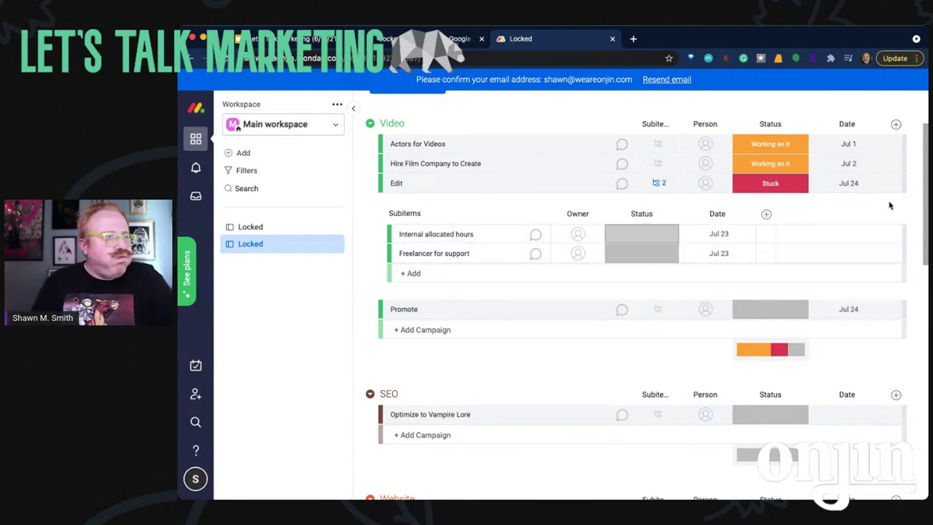
{"action": "scroll", "coordinate": [911, 193], "scroll_direction": "up", "scroll_amount": 1}
{"action": "scroll", "coordinate": [911, 193], "scroll_direction": "up", "scroll_amount": 1}
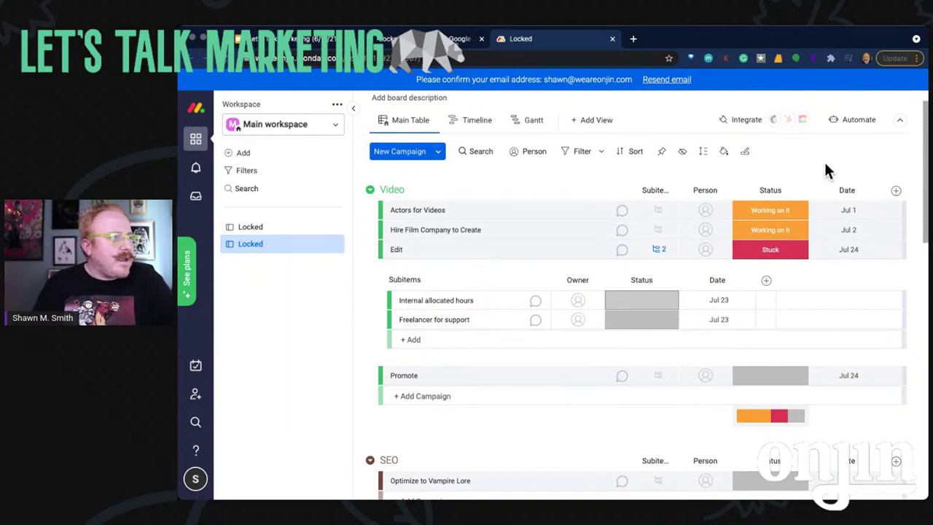
{"action": "scroll", "coordinate": [838, 167], "scroll_direction": "up", "scroll_amount": 1}
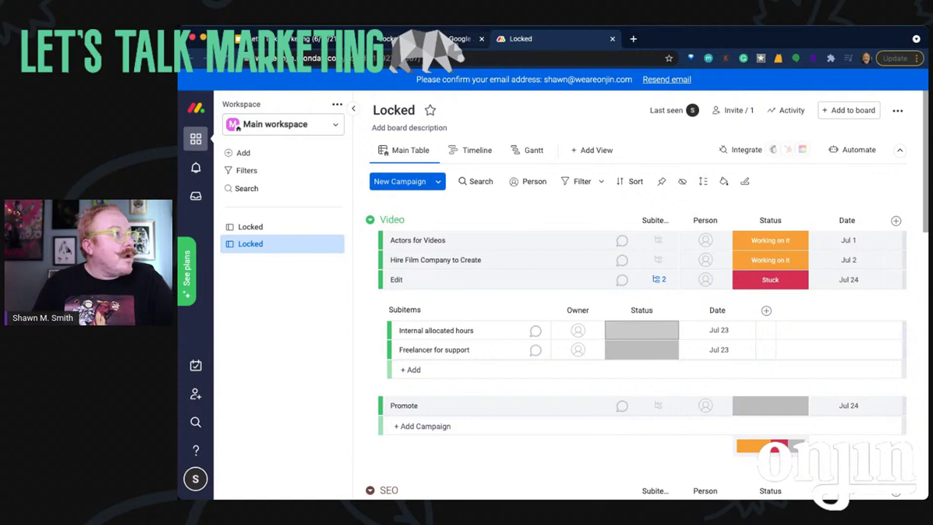
After checking the campaign mind map, add a new group of campaigns named "Influencer" to the Locked board
{"action": "key", "text": "super+grave"}
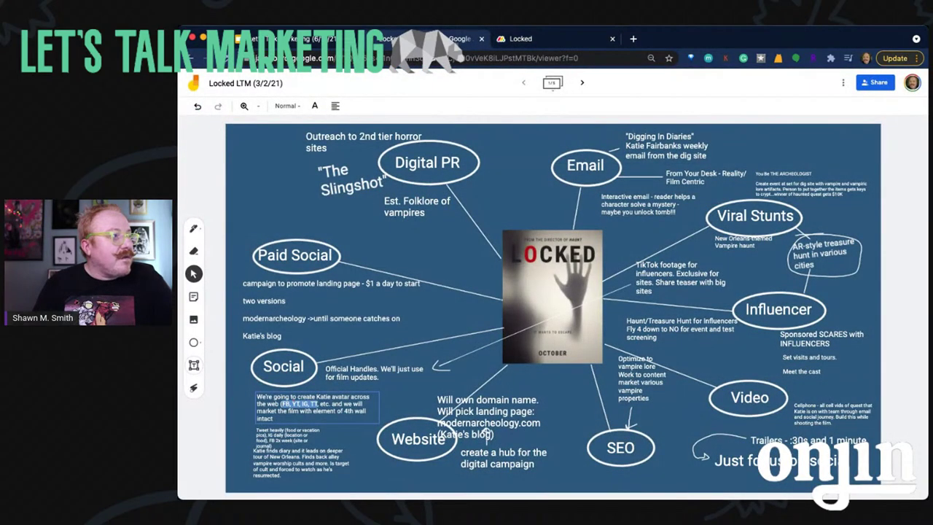
{"action": "left_click", "coordinate": [523, 37]}
{"action": "left_click", "coordinate": [441, 181]}
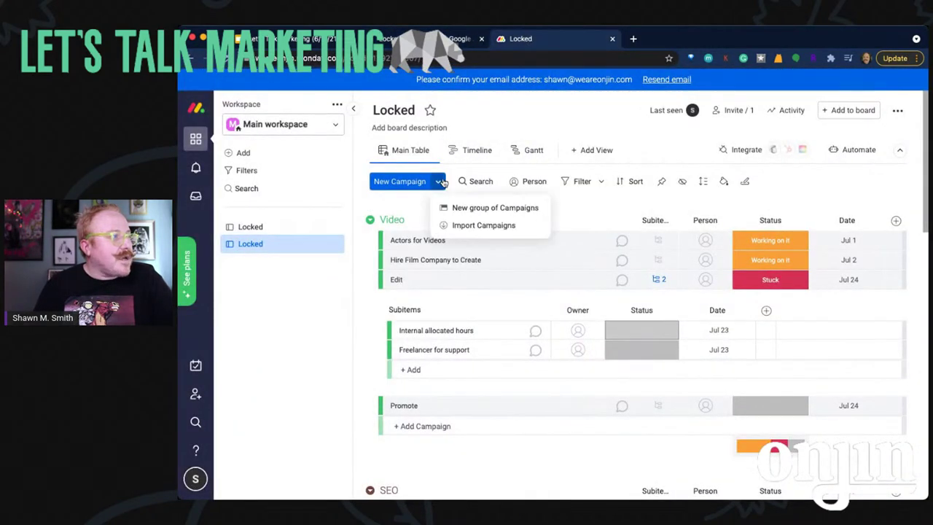
{"action": "left_click", "coordinate": [456, 210]}
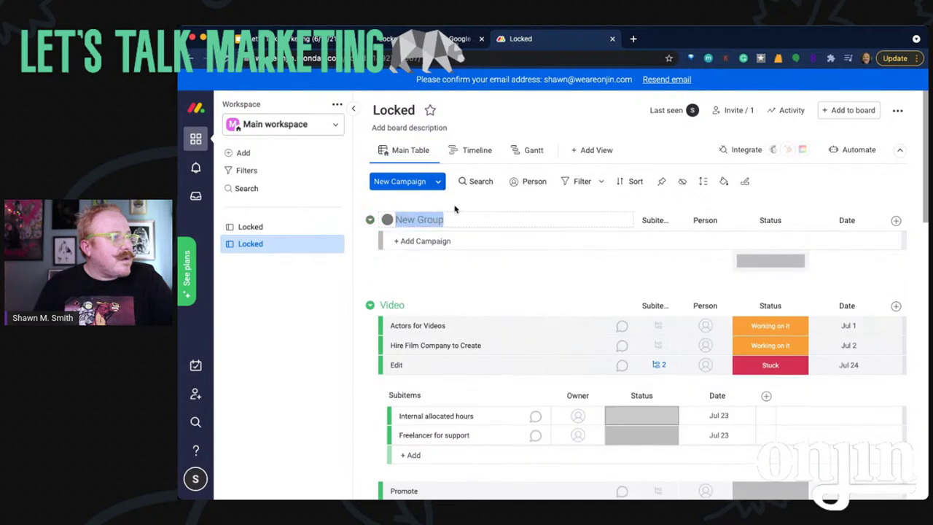
{"action": "type", "text": "Influencer"}
{"action": "key", "text": "Return"}
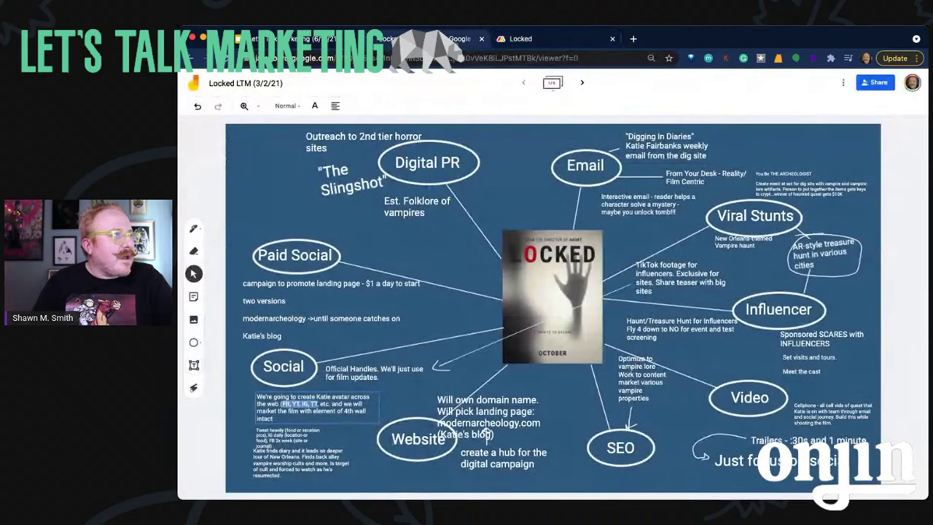
Consult the mind map's Influencer branch and add the item "Coordinate Scares" to the Influencer group
{"action": "left_click", "coordinate": [458, 38]}
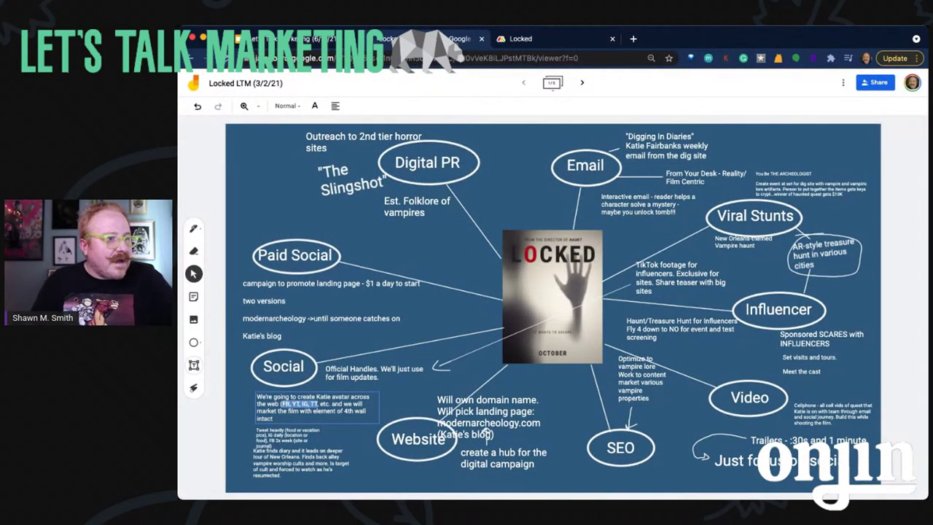
{"action": "left_click", "coordinate": [499, 37]}
{"action": "type", "text": "Coordinate Filter C"}
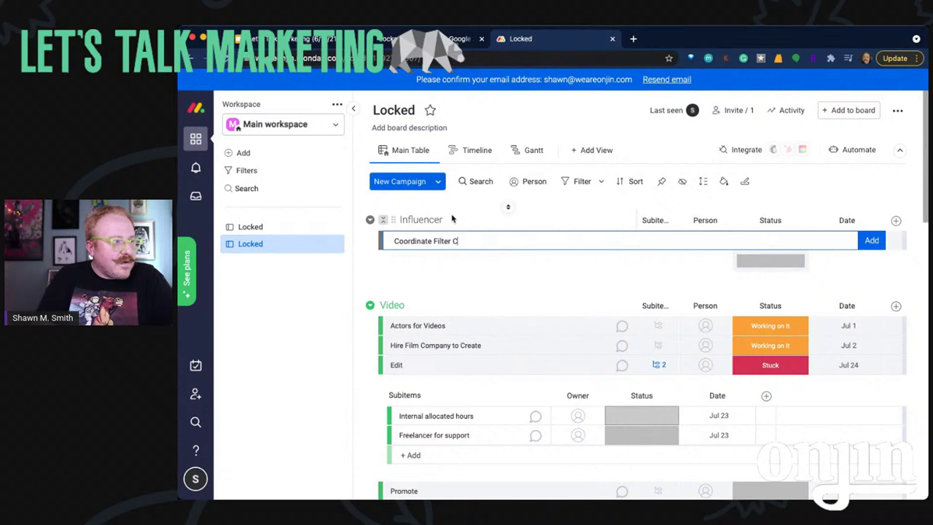
{"action": "key", "text": "BackSpace"}
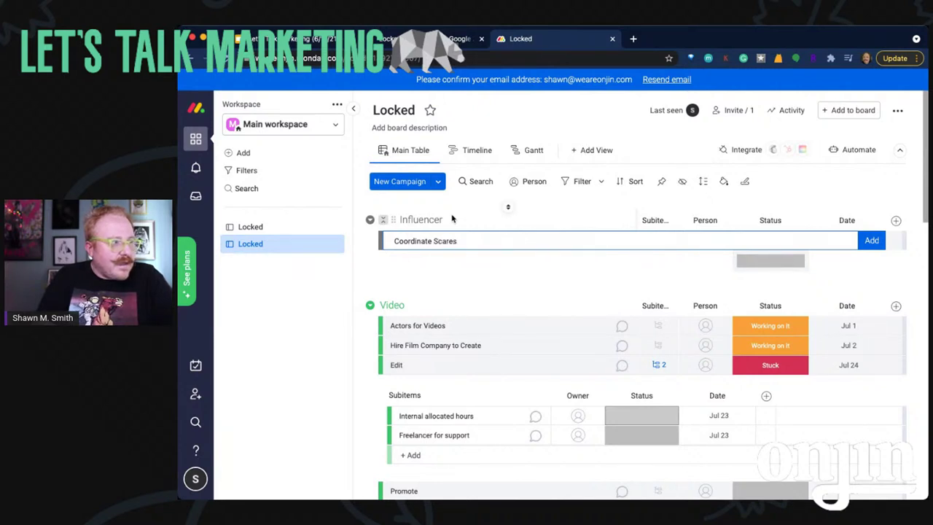
{"action": "key", "text": "Return"}
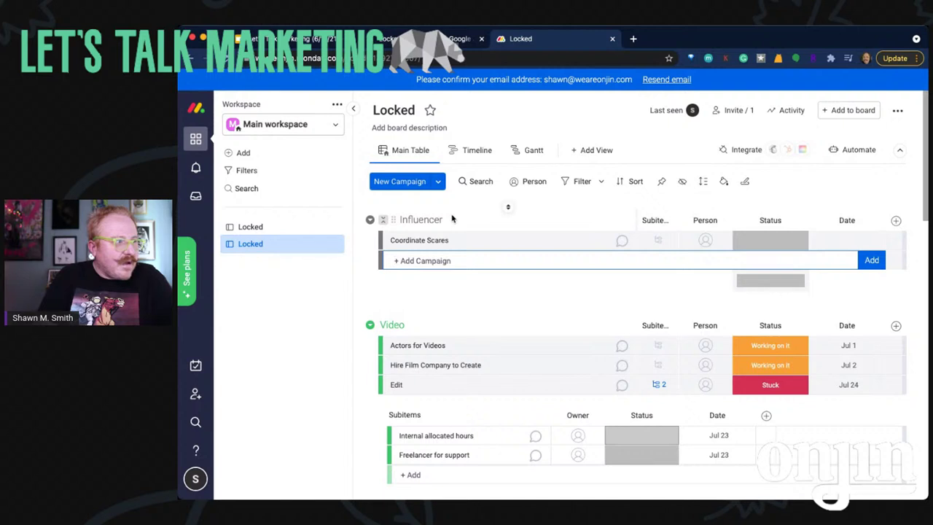
Add the items "Reach out to Influencers" and "Meet up with LA-based influencers with vampire" to the Influencer group
{"action": "type", "text": "Reach out to Influencers"}
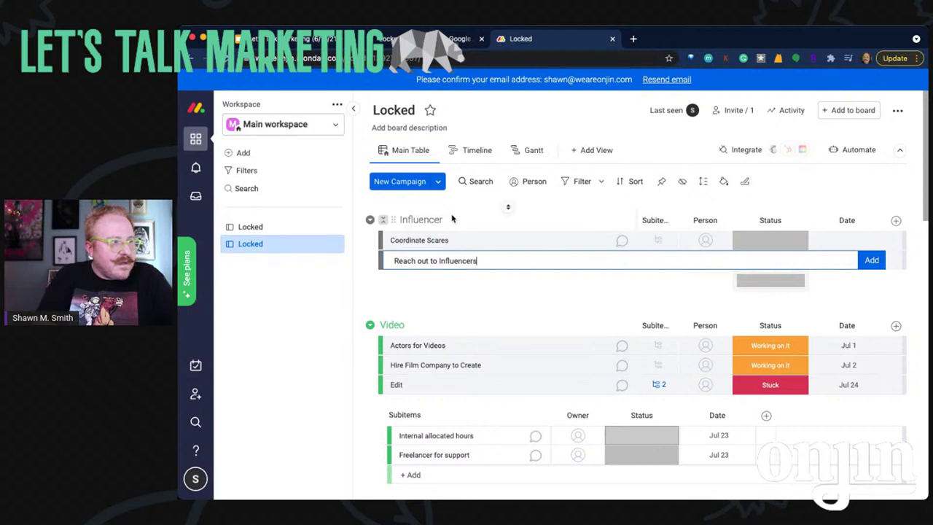
{"action": "key", "text": "Return"}
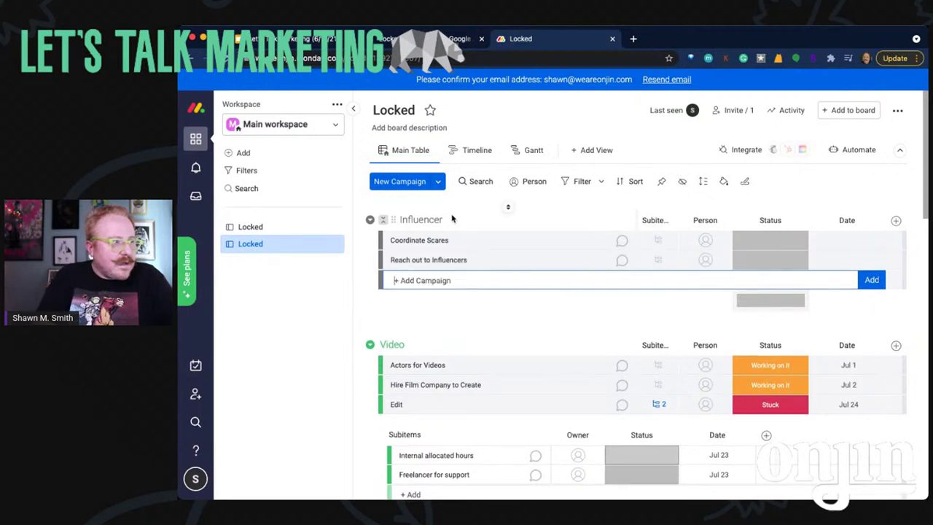
{"action": "type", "text": "Meet up with "}
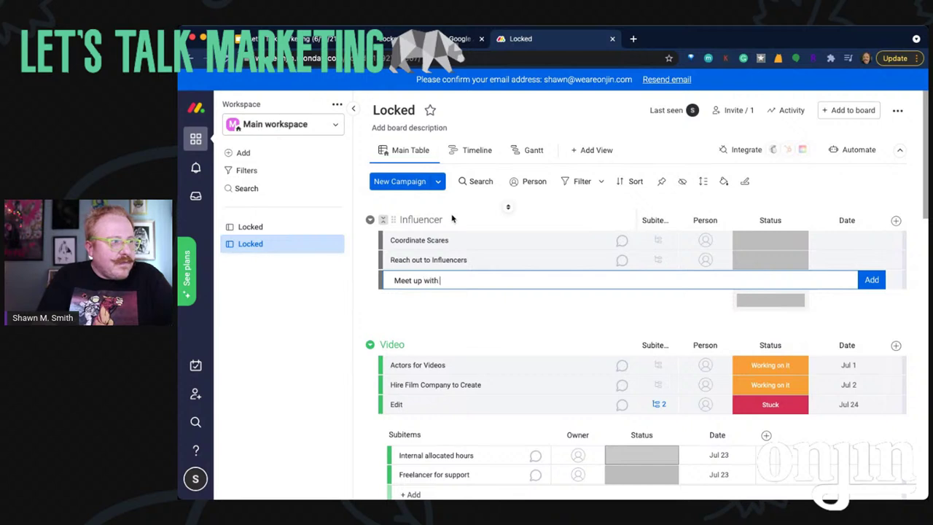
{"action": "type", "text": "LA-based influencers with"}
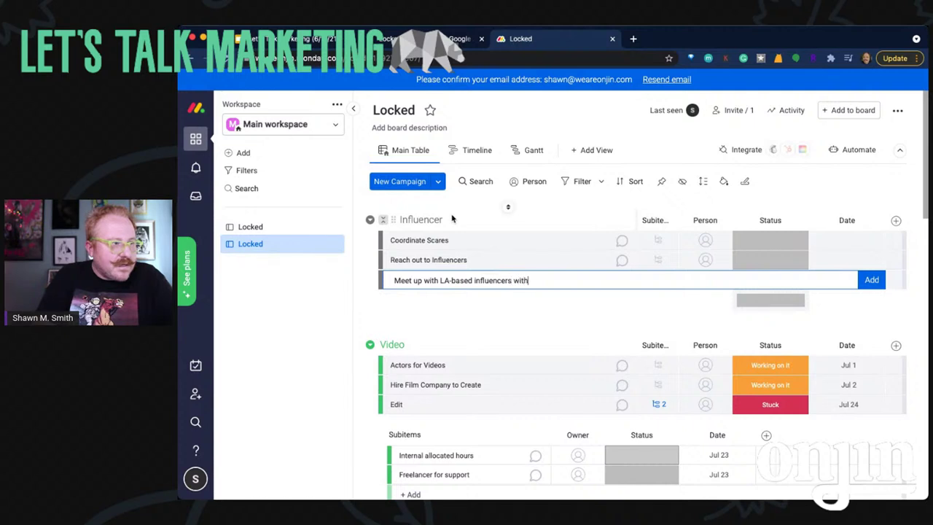
{"action": "type", "text": " vampire"}
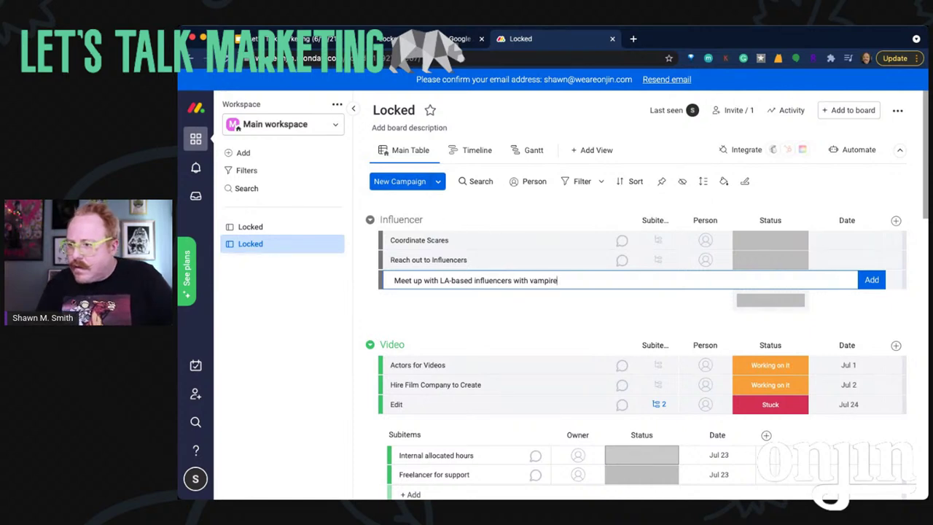
{"action": "key", "text": "Return"}
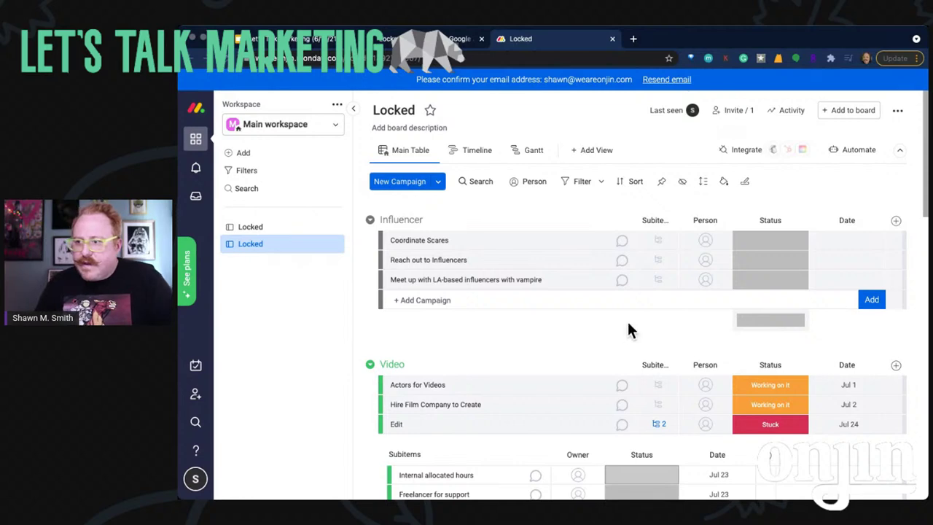
Check the mind map again and add the item "Build Haunt" to the Influencer group
{"action": "left_click", "coordinate": [431, 306]}
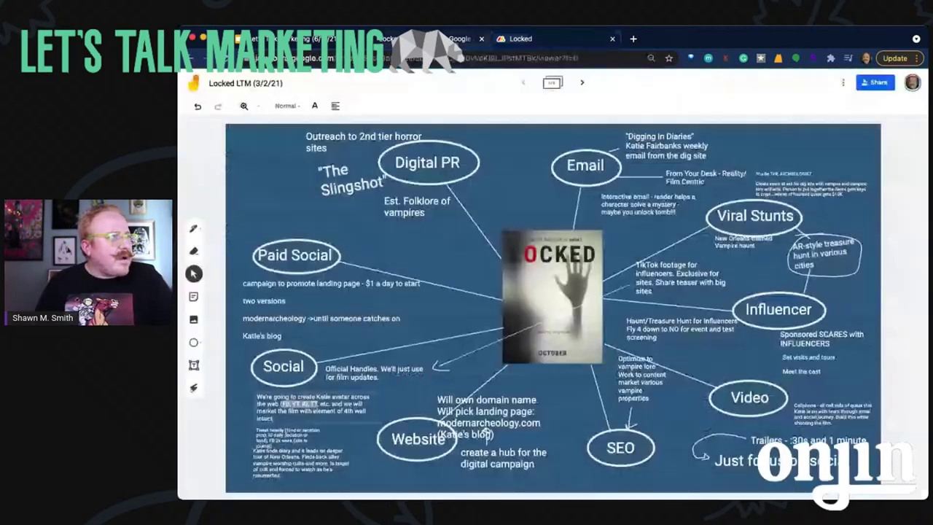
{"action": "left_click", "coordinate": [459, 39]}
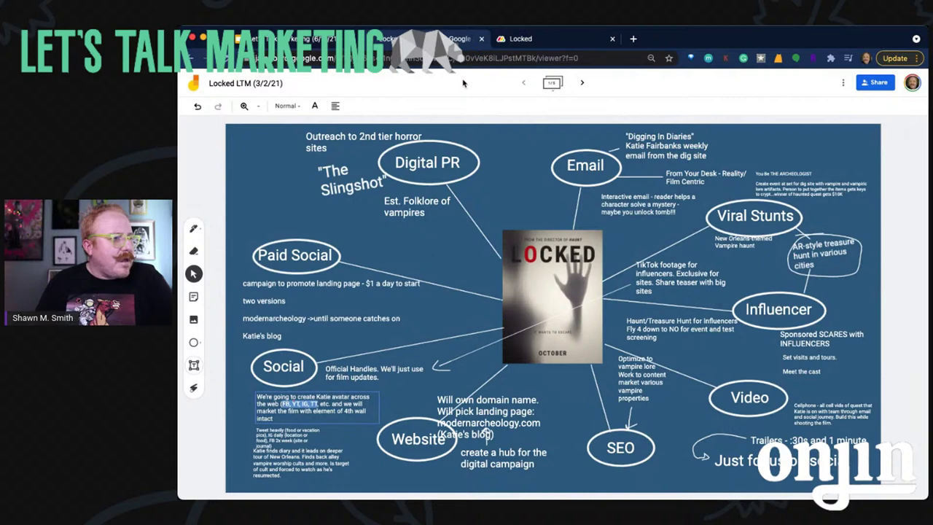
{"action": "left_click", "coordinate": [519, 39]}
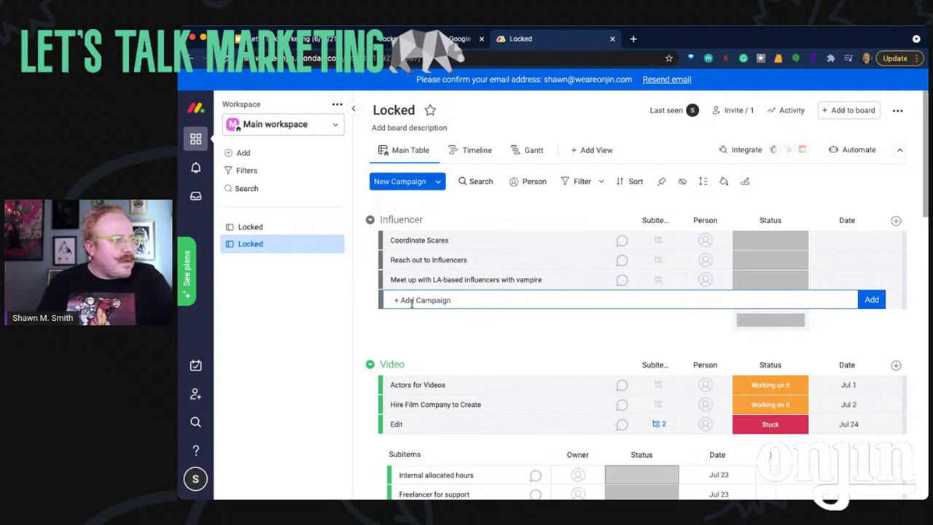
{"action": "type", "text": "Build Haunt"}
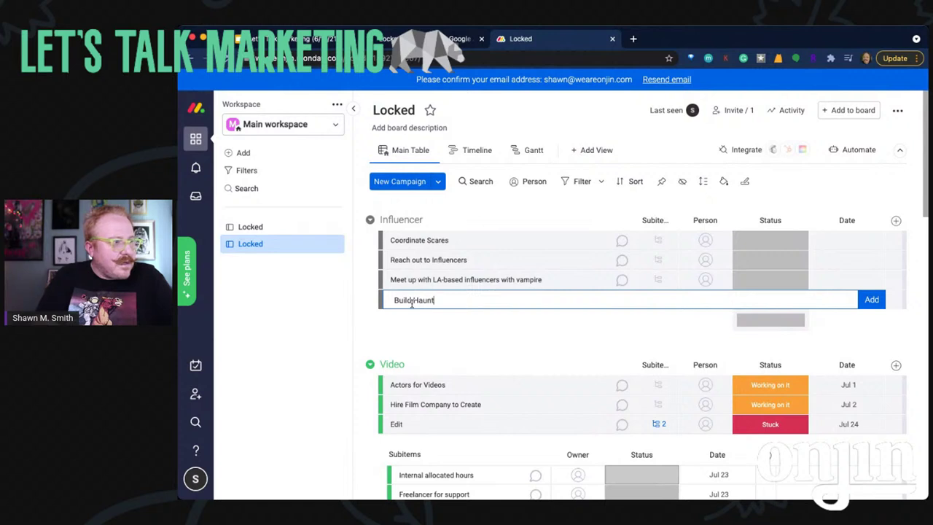
{"action": "key", "text": "Return"}
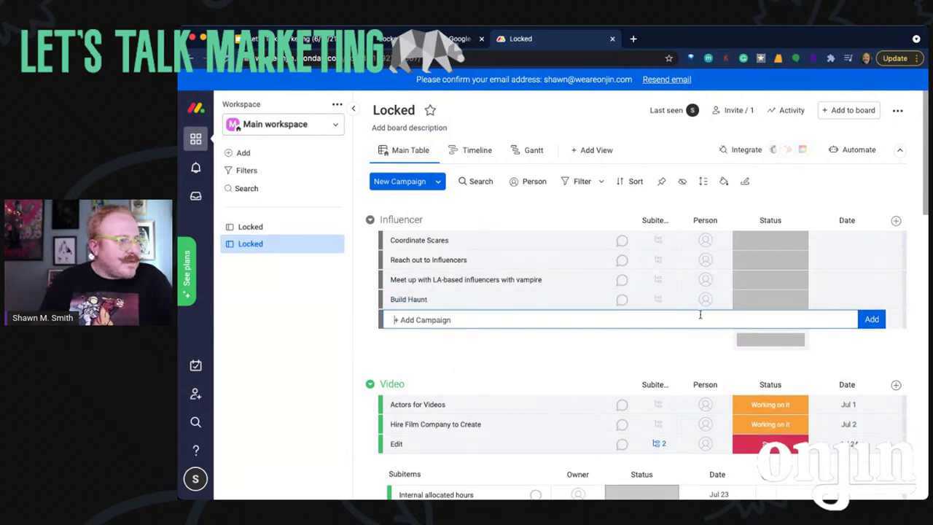
Add four subitems under Build Haunt in the Influencer group: "Location", "Actors", "Permits" and "Animals"
{"action": "left_click", "coordinate": [658, 300]}
{"action": "type", "text": "Location"}
{"action": "key", "text": "Return"}
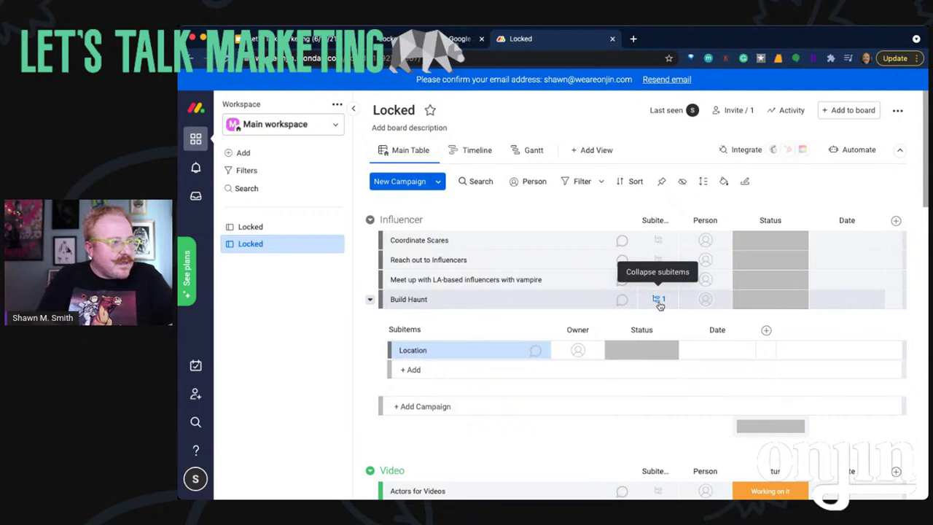
{"action": "left_click", "coordinate": [449, 369]}
{"action": "type", "text": "Actors"}
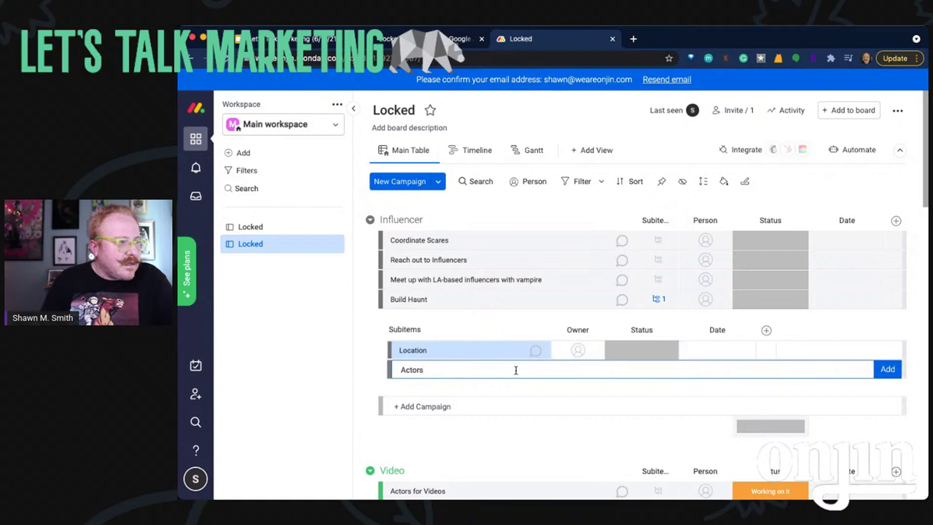
{"action": "left_click", "coordinate": [886, 370]}
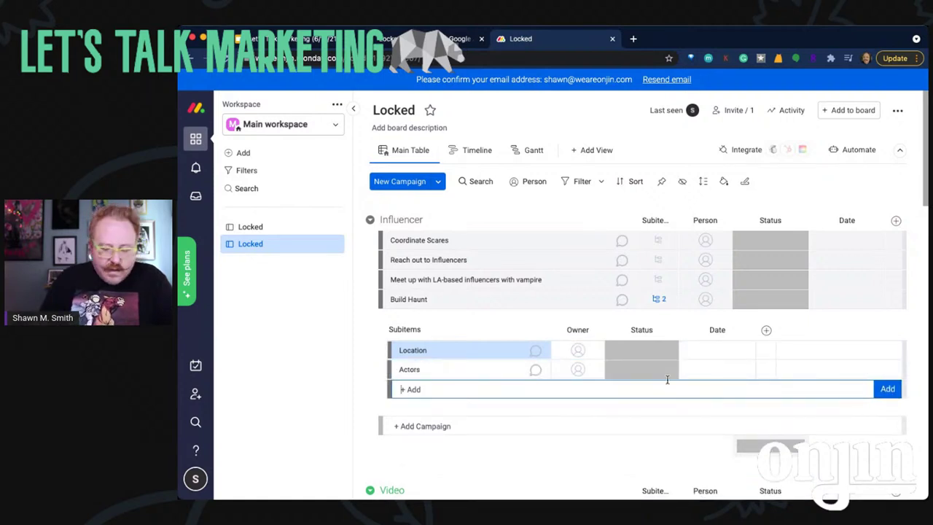
{"action": "type", "text": "Permits"}
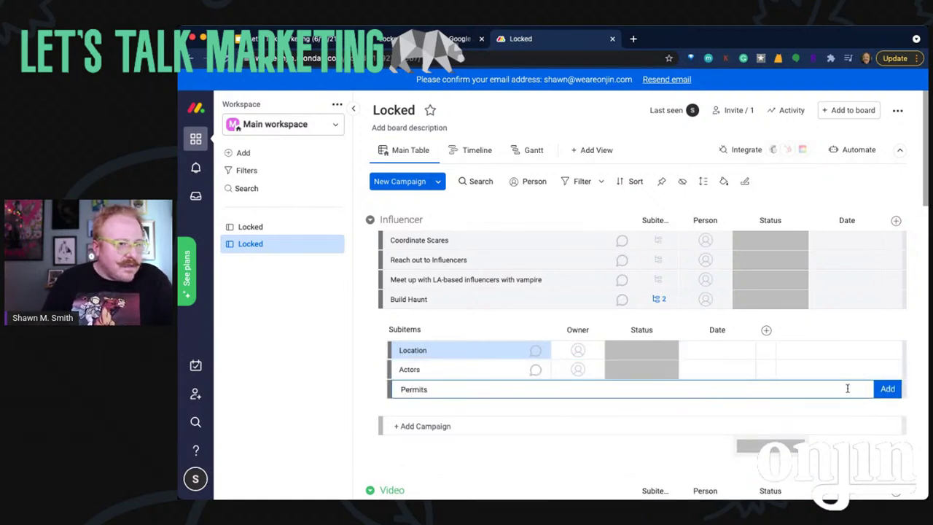
{"action": "left_click", "coordinate": [888, 388]}
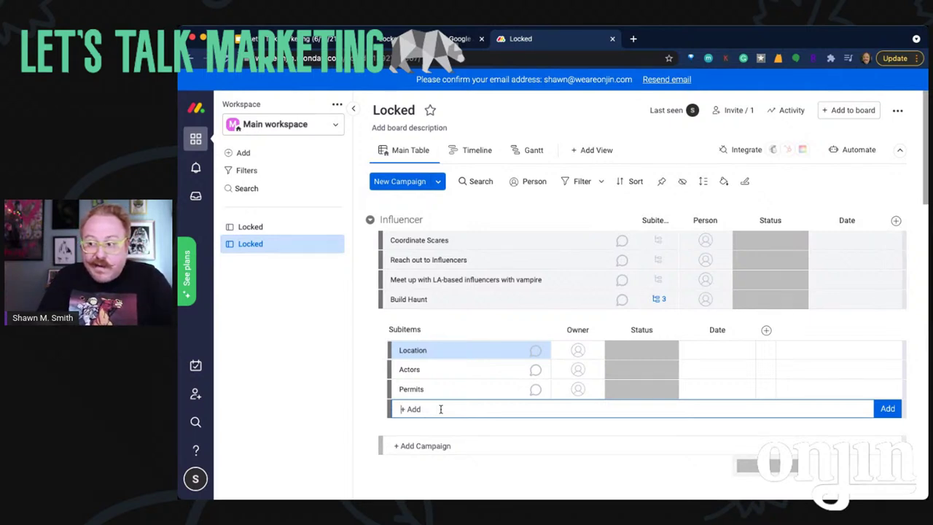
{"action": "type", "text": "Animals"}
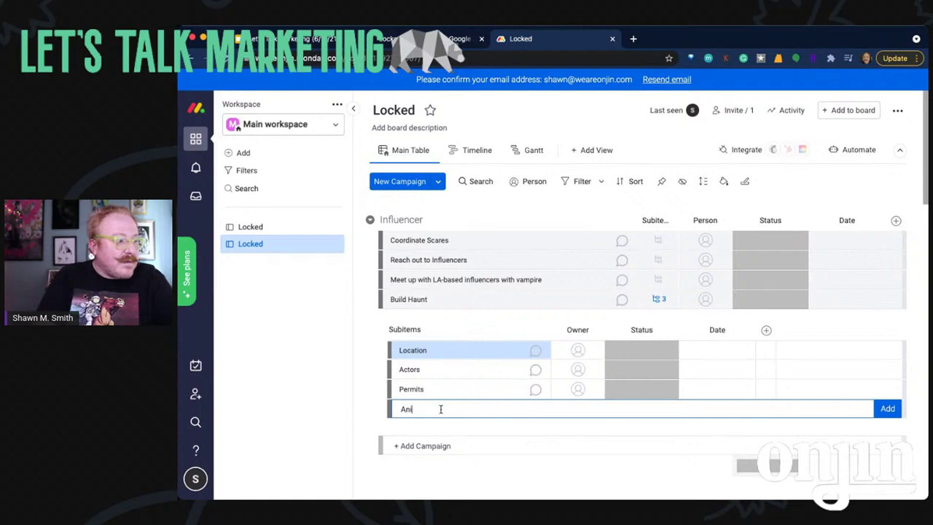
{"action": "key", "text": "Return"}
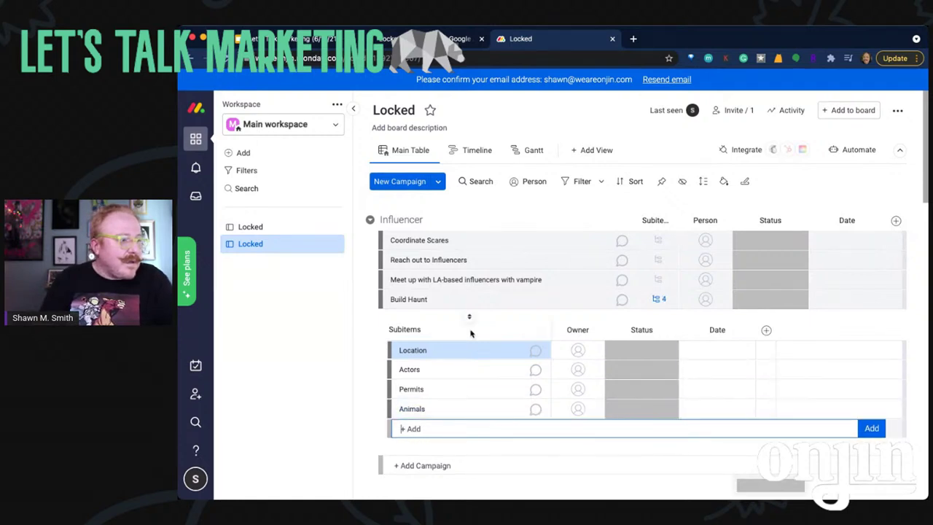
Set the date of the Coordinate Scares item in the Influencer group to September 4, 2021
{"action": "left_click", "coordinate": [765, 243]}
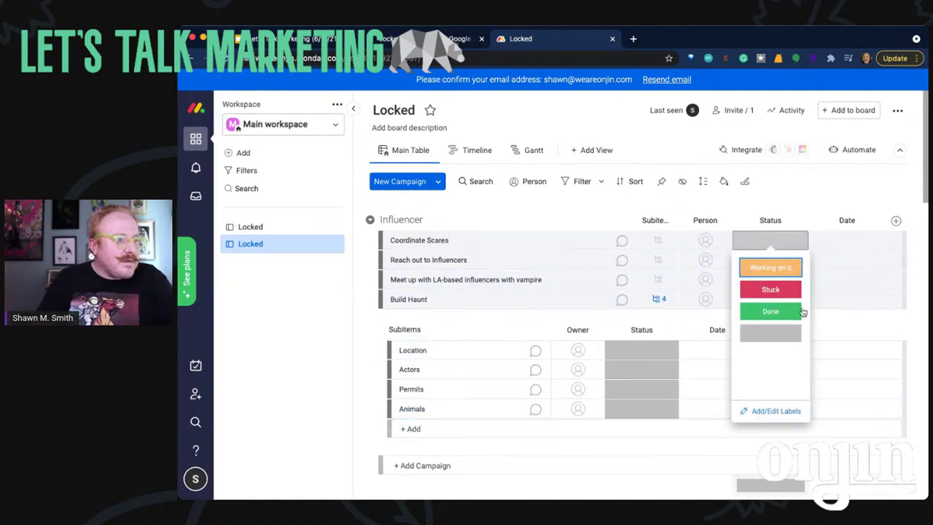
{"action": "left_click", "coordinate": [847, 237]}
{"action": "left_click", "coordinate": [847, 238]}
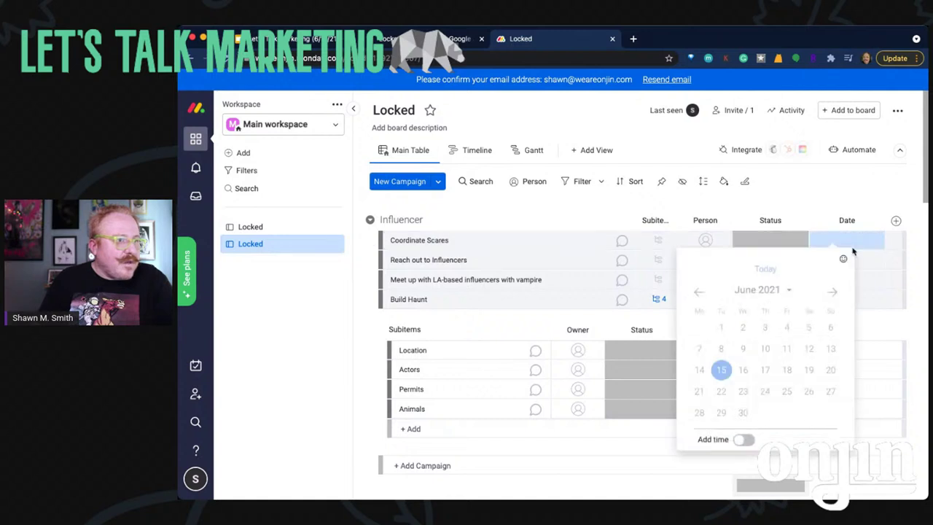
{"action": "left_click", "coordinate": [833, 293]}
{"action": "left_click", "coordinate": [833, 293]}
{"action": "left_click", "coordinate": [834, 293]}
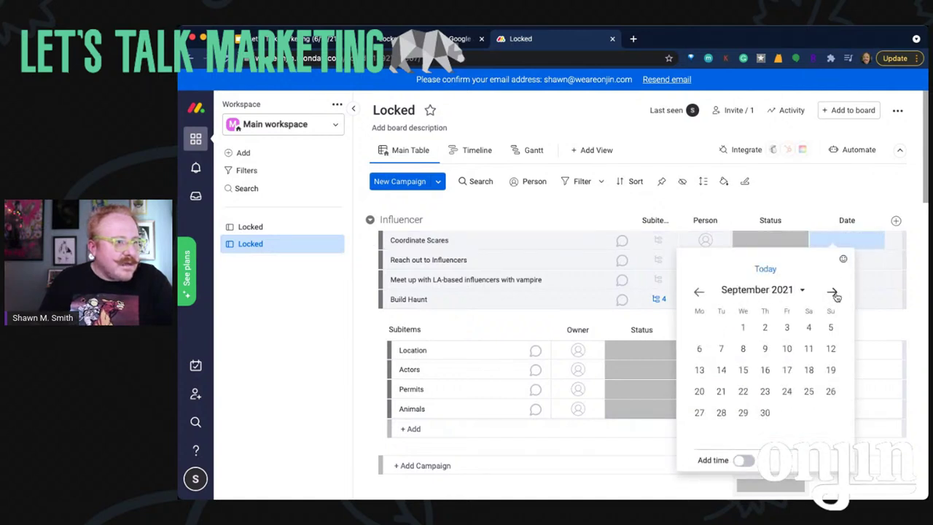
{"action": "left_click", "coordinate": [833, 293]}
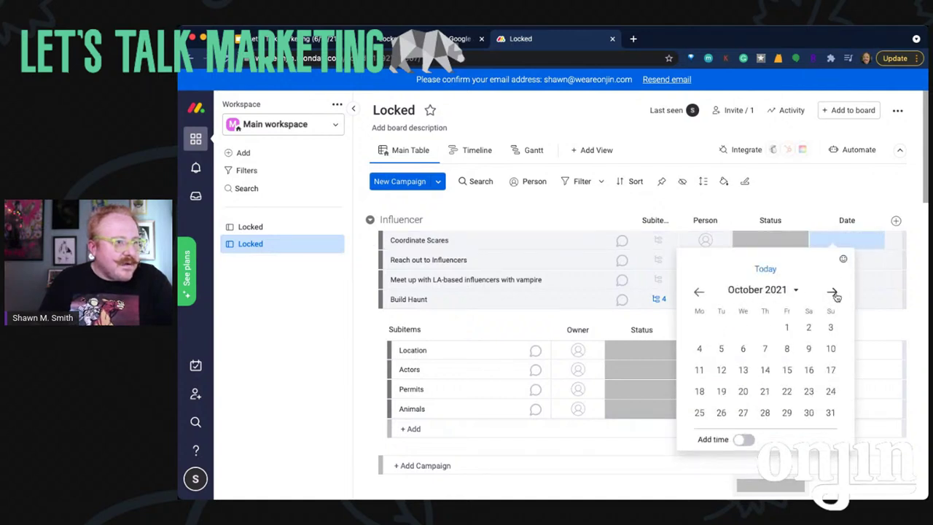
{"action": "left_click", "coordinate": [699, 291]}
{"action": "left_click", "coordinate": [809, 329]}
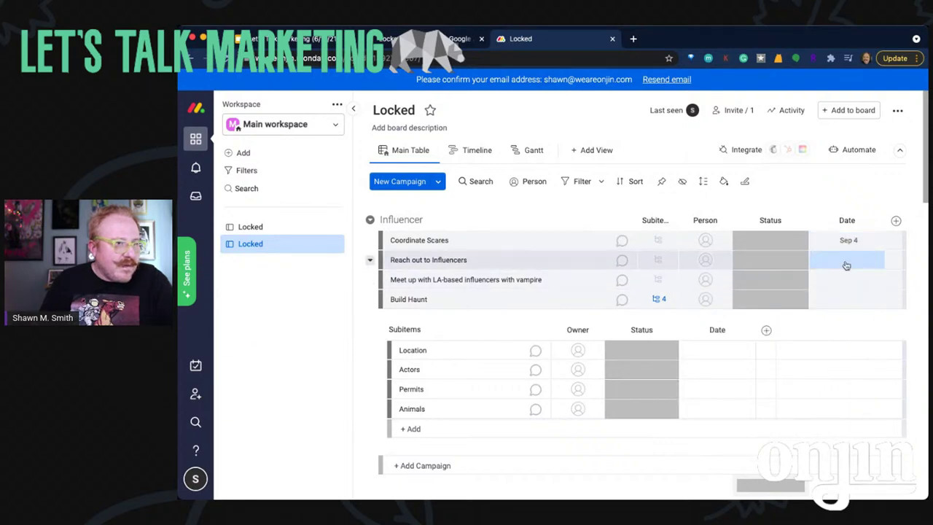
Set the date of the Reach out to Influencers item to September 4, 2021
{"action": "left_click", "coordinate": [846, 261]}
{"action": "left_click", "coordinate": [832, 313]}
{"action": "left_click", "coordinate": [832, 312]}
{"action": "left_click", "coordinate": [832, 312]}
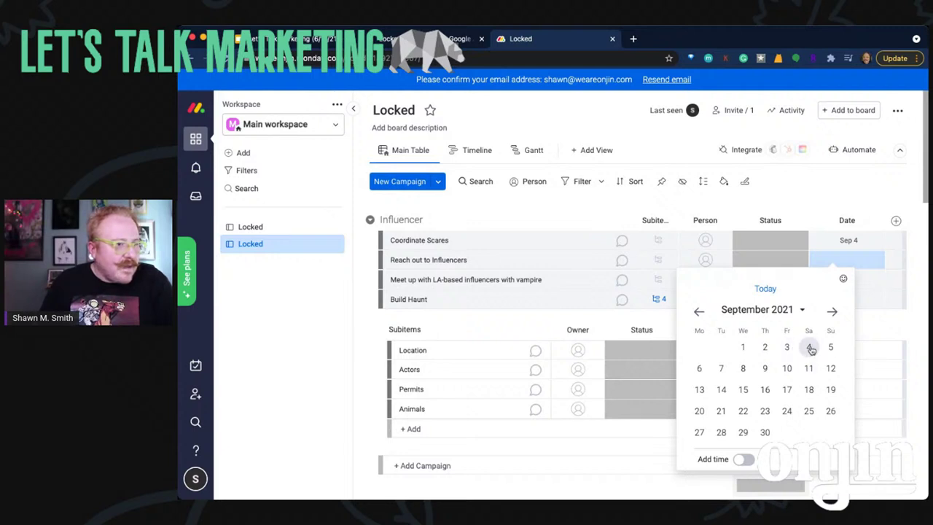
{"action": "left_click", "coordinate": [808, 348]}
Set the date of the item for meeting up with LA-based influencers to September 10, 2021
{"action": "left_click", "coordinate": [849, 287]}
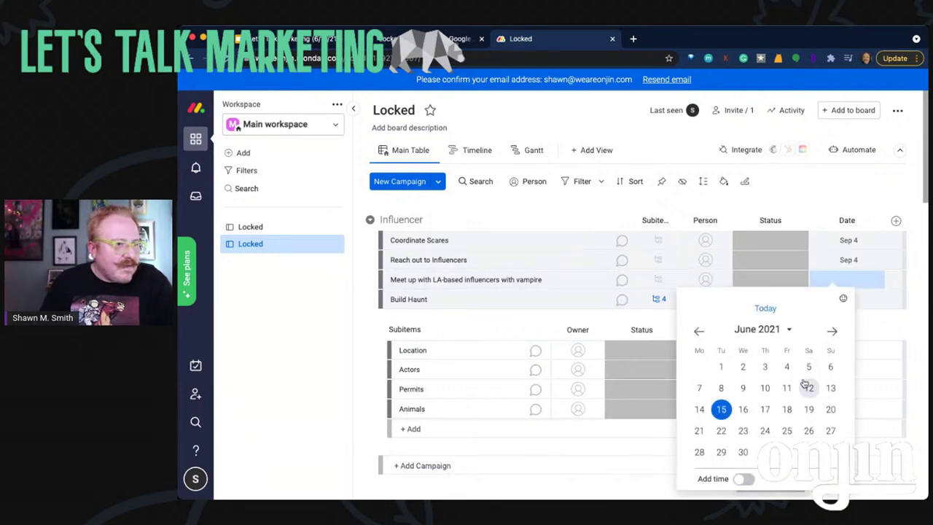
{"action": "left_click", "coordinate": [832, 331]}
{"action": "left_click", "coordinate": [831, 332]}
{"action": "left_click", "coordinate": [829, 333]}
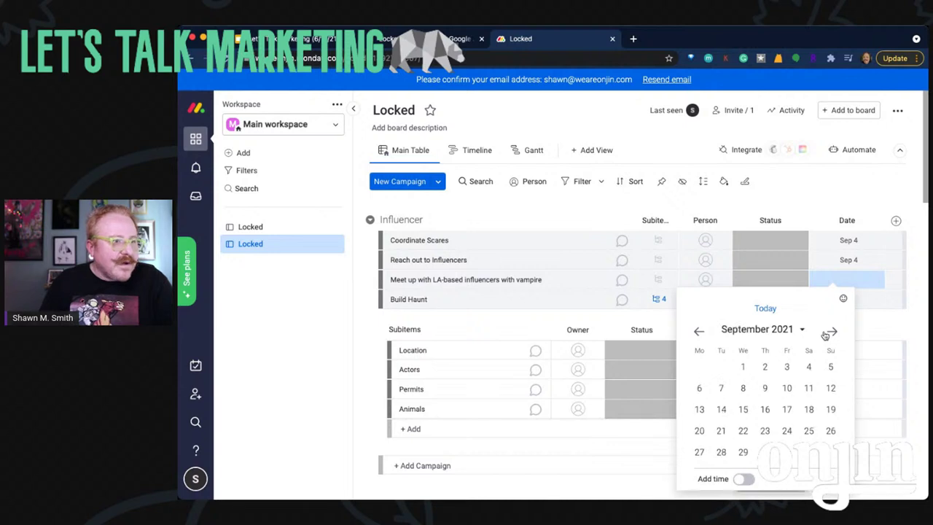
{"action": "left_click", "coordinate": [791, 389]}
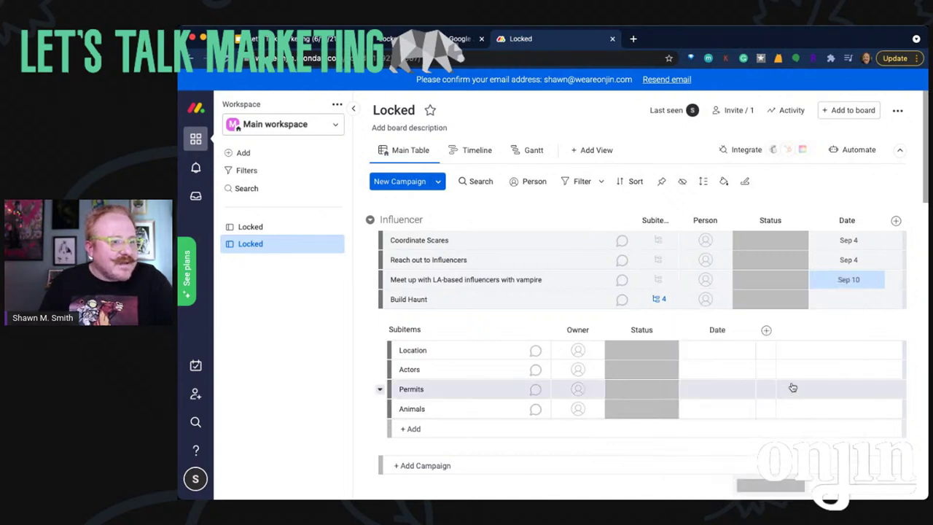
Set the date of the Build Haunt item in the Influencer group to September 10, 2021
{"action": "left_click", "coordinate": [834, 302]}
{"action": "left_click", "coordinate": [832, 286]}
{"action": "left_click", "coordinate": [832, 285]}
{"action": "left_click", "coordinate": [832, 285]}
{"action": "left_click", "coordinate": [832, 286]}
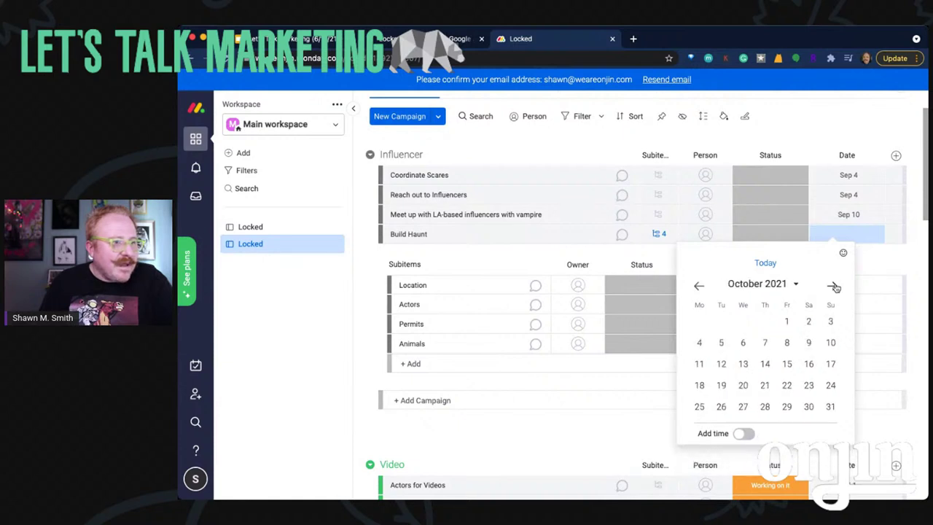
{"action": "left_click", "coordinate": [699, 285]}
{"action": "left_click", "coordinate": [787, 342]}
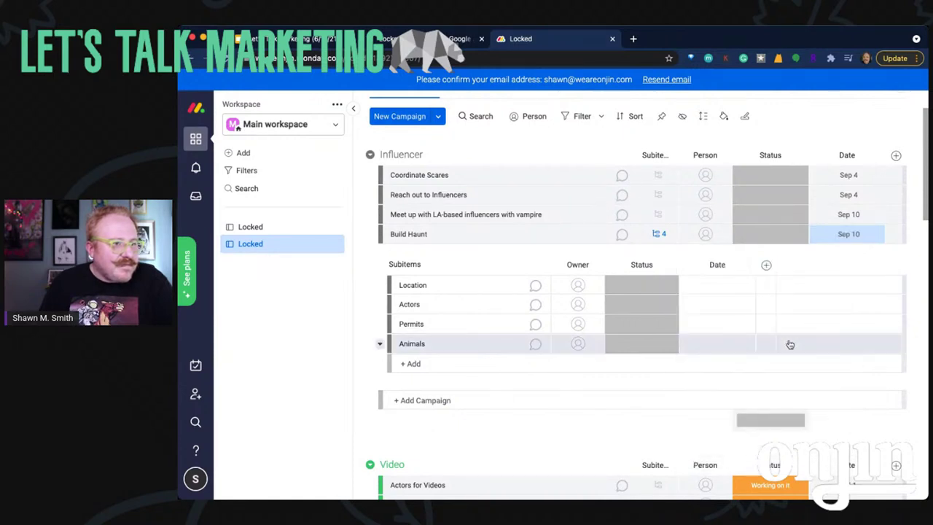
{"action": "left_click", "coordinate": [779, 182]}
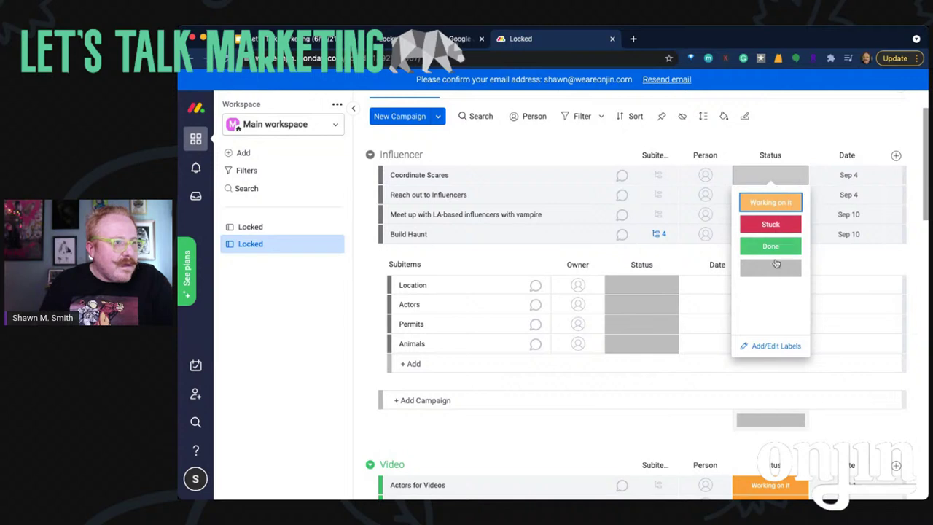
{"action": "left_click", "coordinate": [835, 125]}
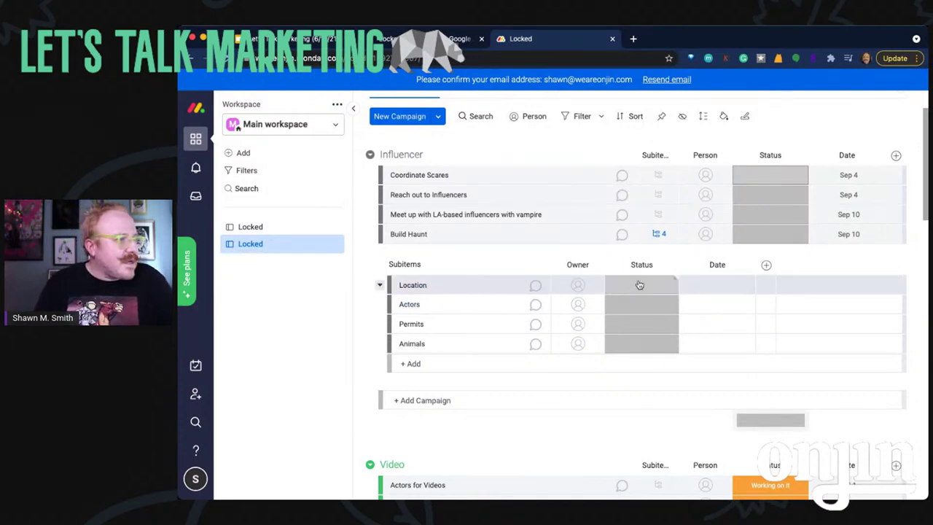
Set the date of the Location subitem under Build Haunt to July 24, 2021
{"action": "left_click", "coordinate": [731, 285]}
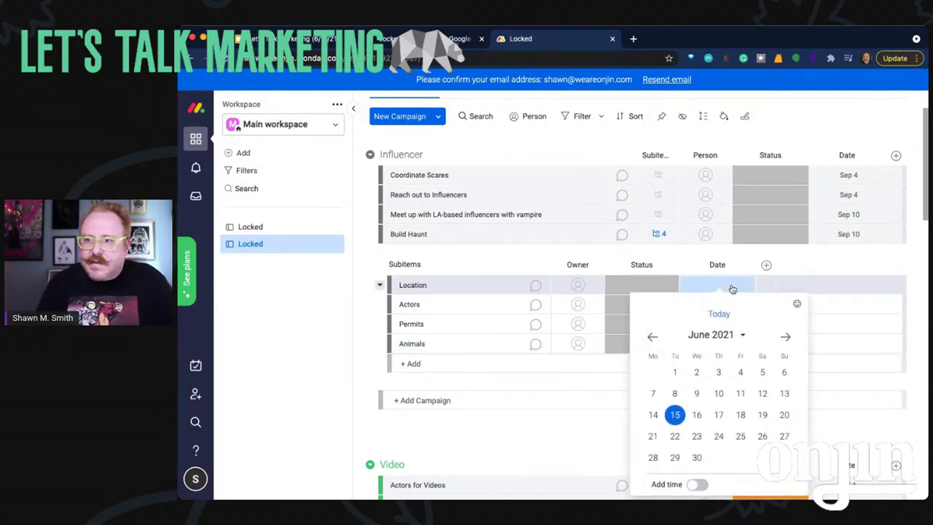
{"action": "left_click", "coordinate": [786, 337]}
{"action": "left_click", "coordinate": [786, 337]}
{"action": "left_click", "coordinate": [786, 337]}
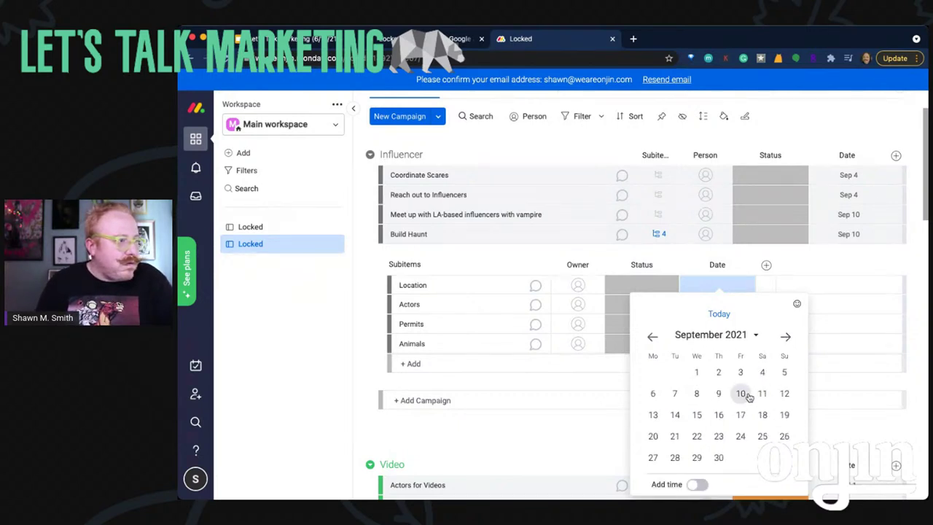
{"action": "left_click", "coordinate": [653, 337]}
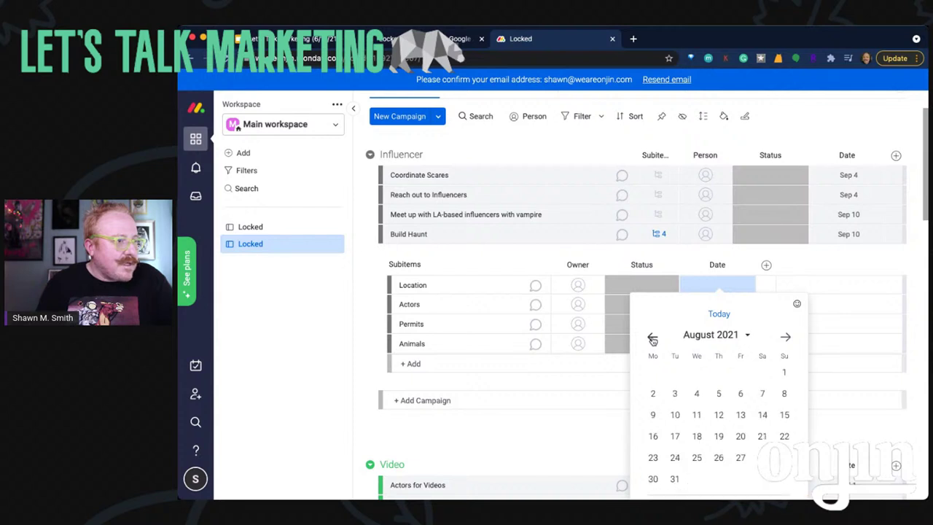
{"action": "left_click", "coordinate": [653, 337]}
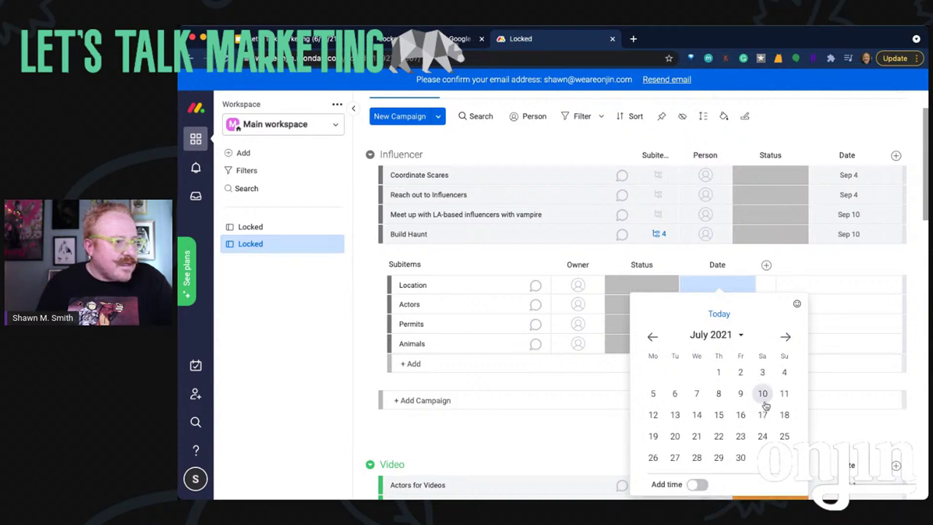
{"action": "left_click", "coordinate": [762, 436]}
Give the Actors, Permits and Animals subitems under Build Haunt the date July 24, 2021
{"action": "left_click", "coordinate": [729, 312]}
{"action": "left_click", "coordinate": [785, 285]}
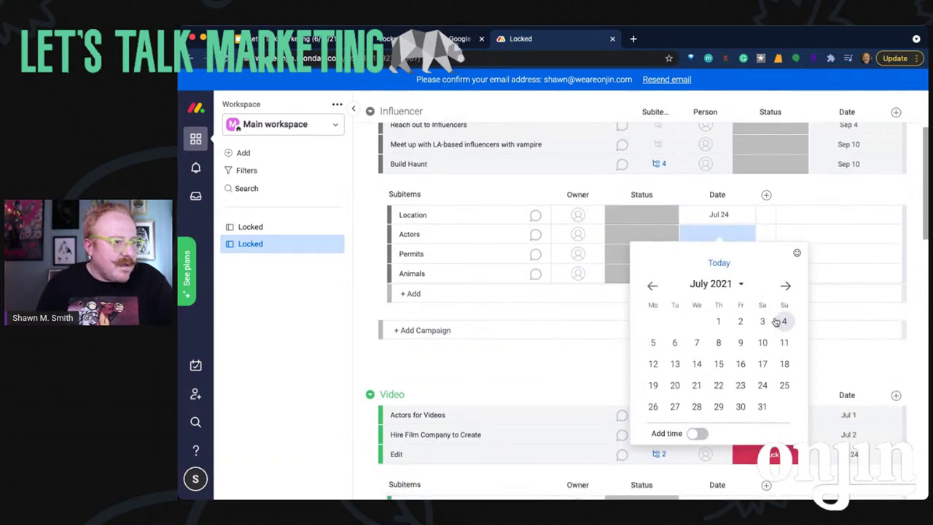
{"action": "left_click", "coordinate": [763, 386]}
{"action": "left_click", "coordinate": [722, 253]}
{"action": "left_click", "coordinate": [785, 306]}
{"action": "left_click", "coordinate": [763, 406]}
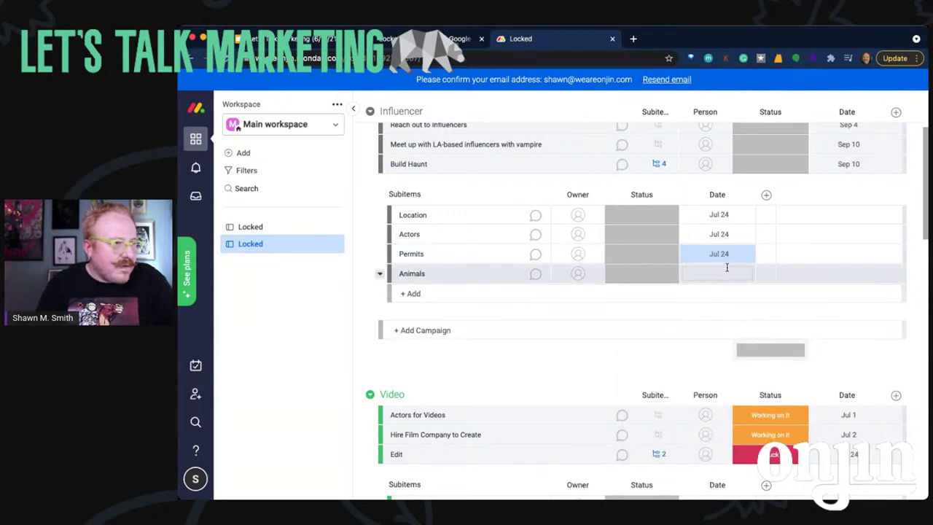
{"action": "left_click", "coordinate": [727, 269]}
{"action": "left_click", "coordinate": [785, 325]}
{"action": "left_click", "coordinate": [763, 424]}
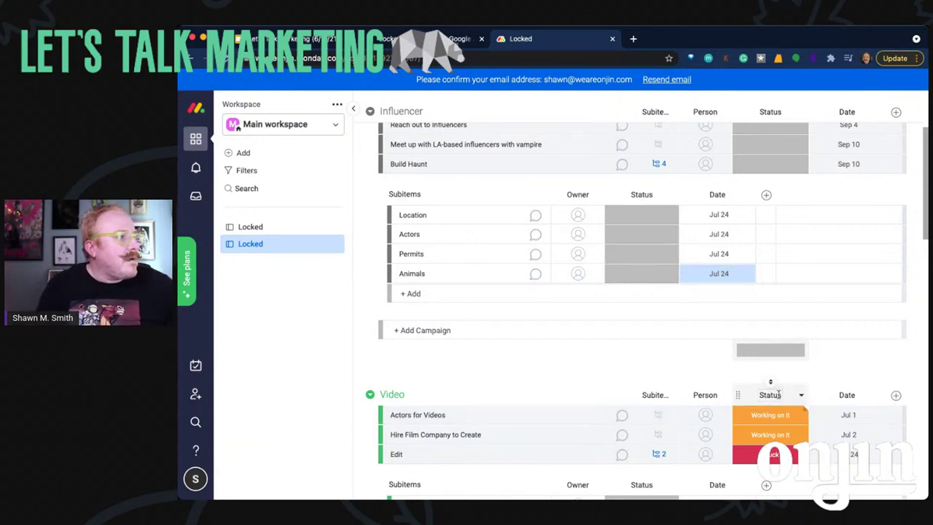
Show the board as a Gantt chart and examine how the campaign groups' tasks are spread across the timeline
{"action": "scroll", "coordinate": [807, 365], "scroll_direction": "down", "scroll_amount": 1}
{"action": "scroll", "coordinate": [825, 375], "scroll_direction": "up", "scroll_amount": 3}
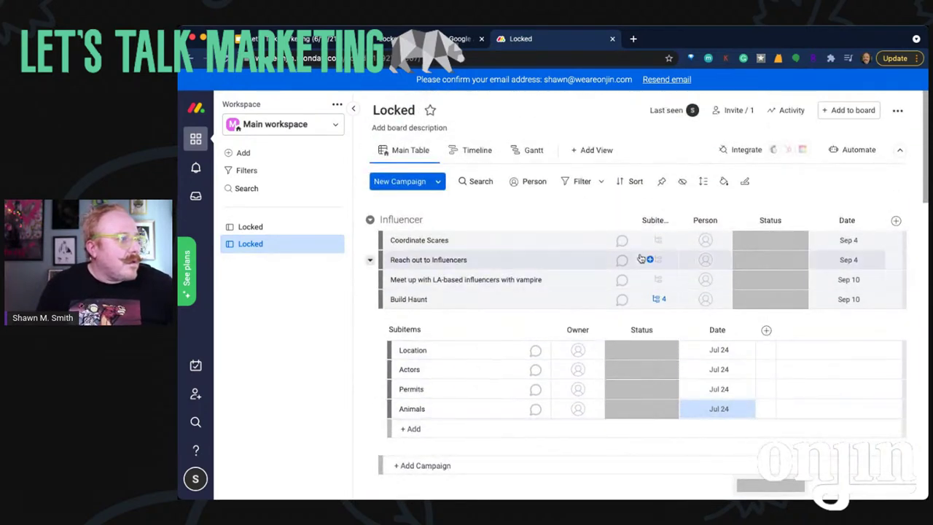
{"action": "left_click", "coordinate": [519, 150]}
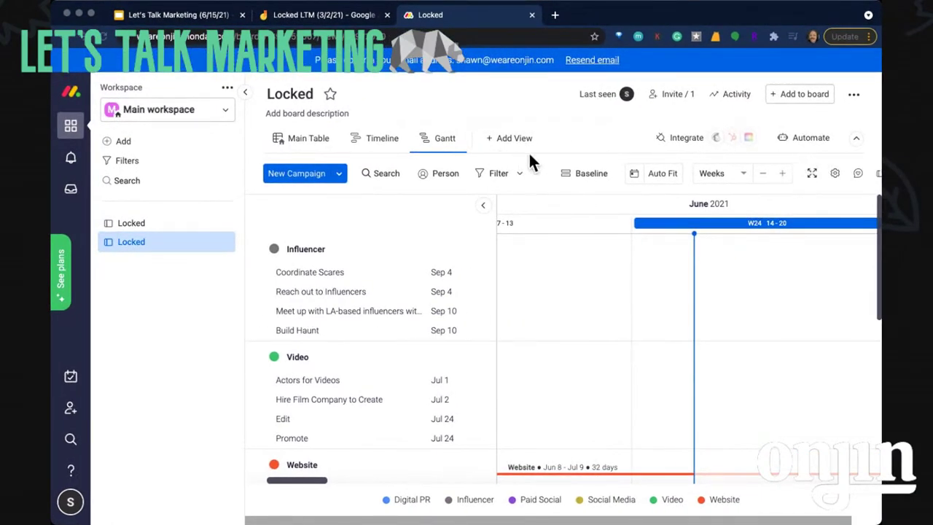
{"action": "scroll", "coordinate": [682, 241], "scroll_direction": "right", "scroll_amount": 5}
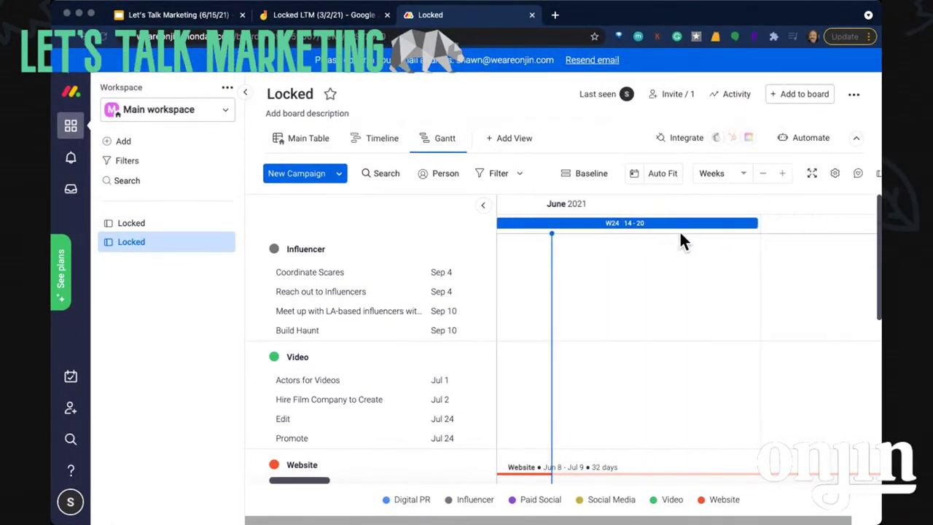
{"action": "scroll", "coordinate": [680, 240], "scroll_direction": "right", "scroll_amount": 8}
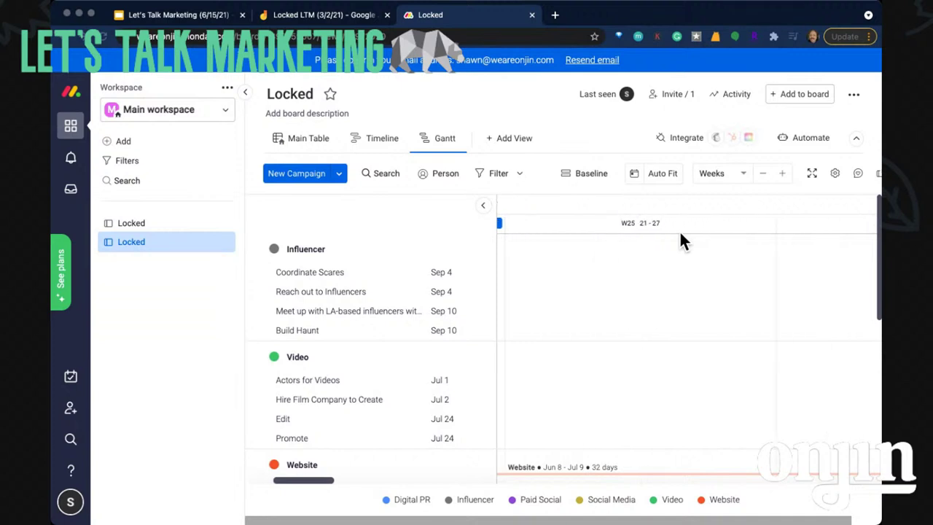
{"action": "scroll", "coordinate": [681, 235], "scroll_direction": "right", "scroll_amount": 9}
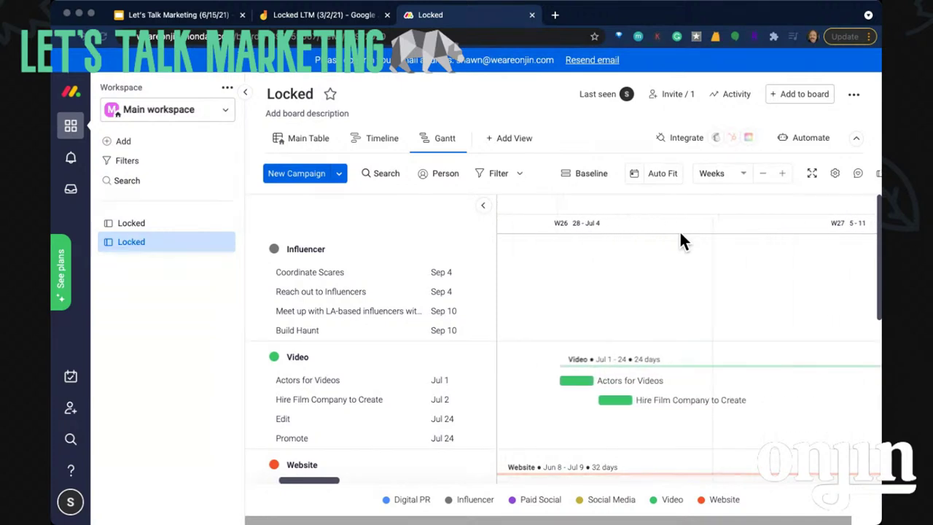
{"action": "scroll", "coordinate": [681, 235], "scroll_direction": "right", "scroll_amount": 10}
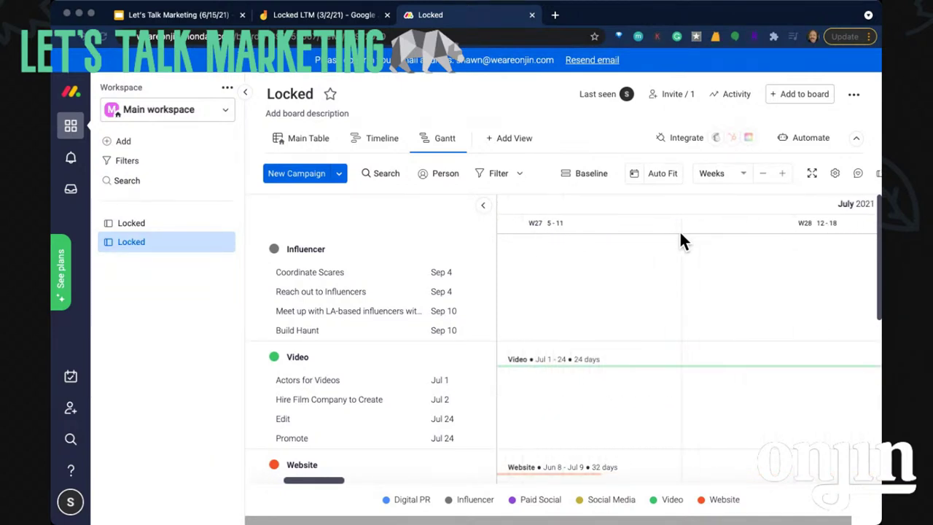
{"action": "scroll", "coordinate": [682, 240], "scroll_direction": "right", "scroll_amount": 3}
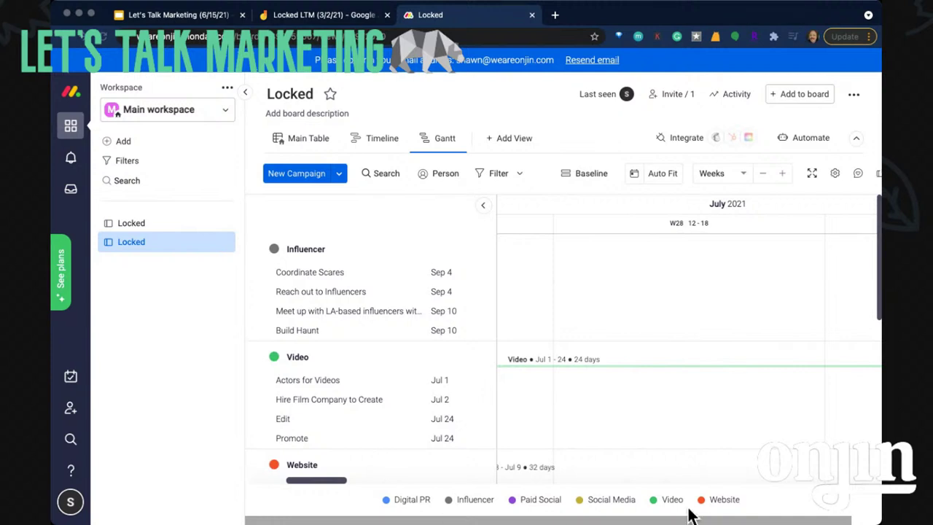
{"action": "scroll", "coordinate": [601, 358], "scroll_direction": "right", "scroll_amount": 4}
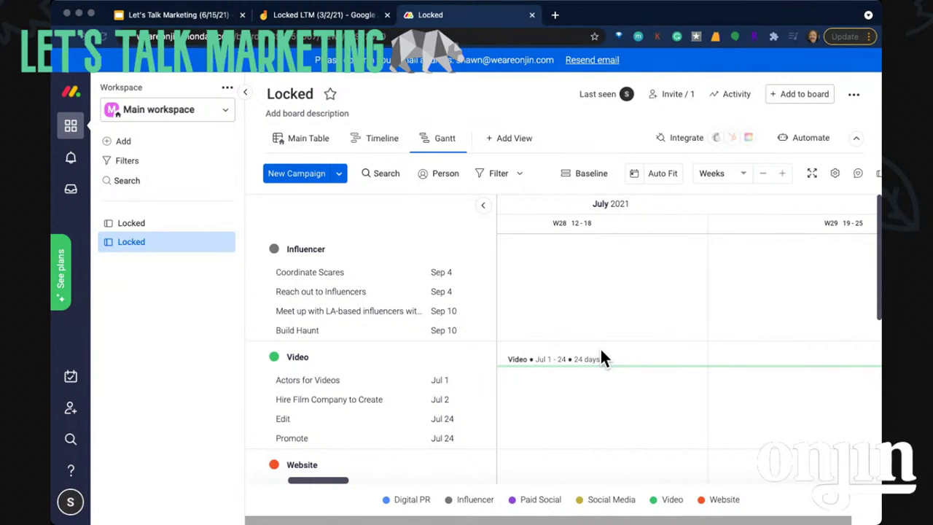
{"action": "scroll", "coordinate": [601, 357], "scroll_direction": "right", "scroll_amount": 6}
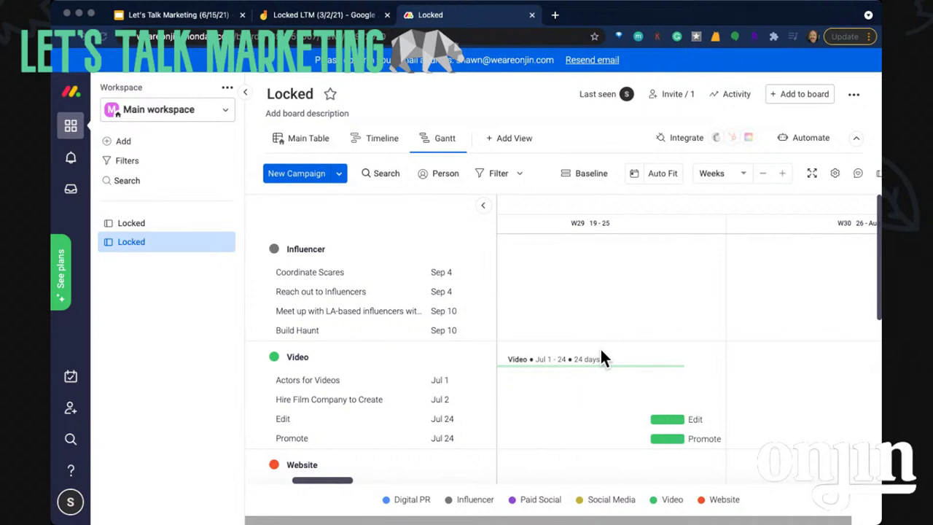
{"action": "scroll", "coordinate": [601, 357], "scroll_direction": "right", "scroll_amount": 10}
{"action": "scroll", "coordinate": [601, 357], "scroll_direction": "left", "scroll_amount": 15}
{"action": "scroll", "coordinate": [602, 357], "scroll_direction": "left", "scroll_amount": 20}
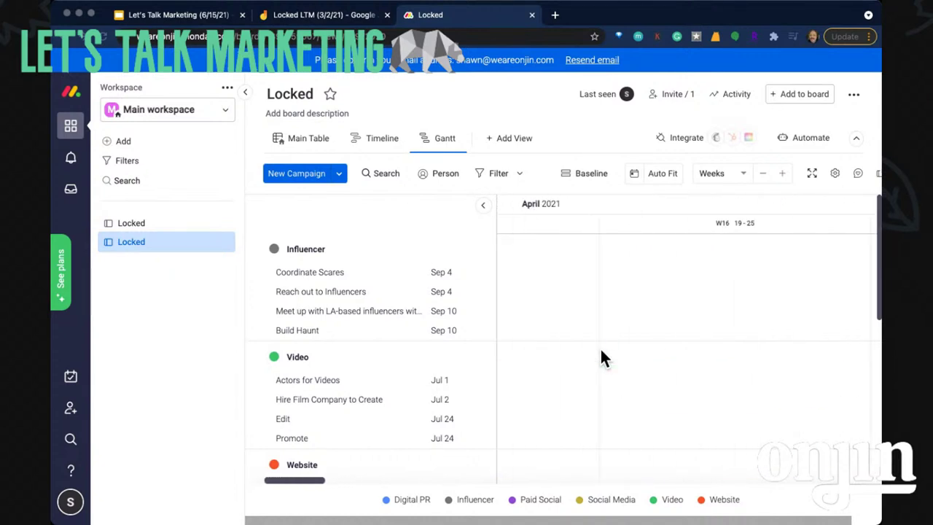
{"action": "scroll", "coordinate": [602, 358], "scroll_direction": "left", "scroll_amount": 5}
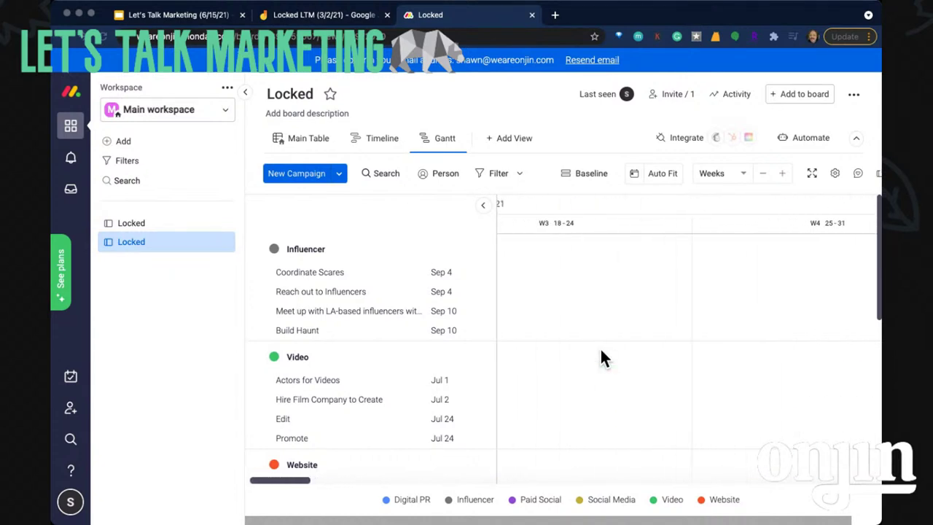
Go back to the board's main table, review the campaign mind map in Jamboard, and return to the board
{"action": "left_click", "coordinate": [313, 140]}
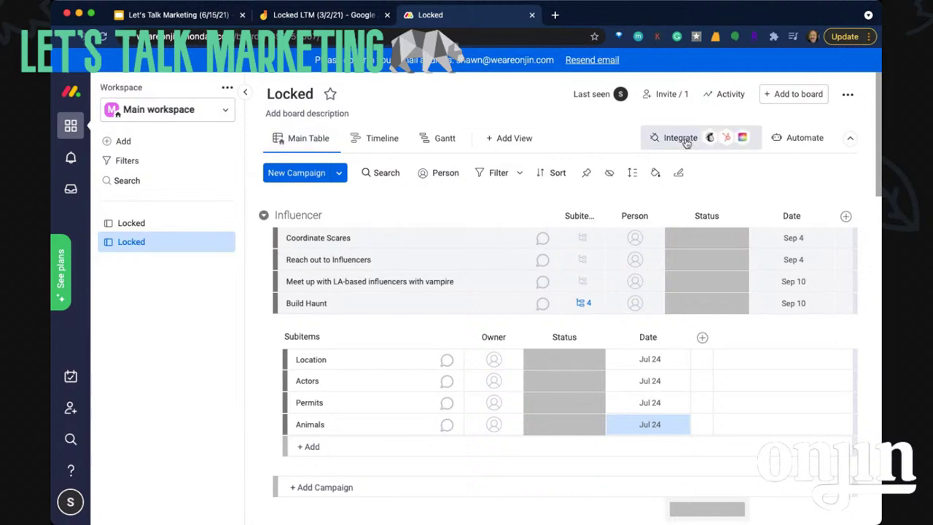
{"action": "left_click", "coordinate": [352, 18]}
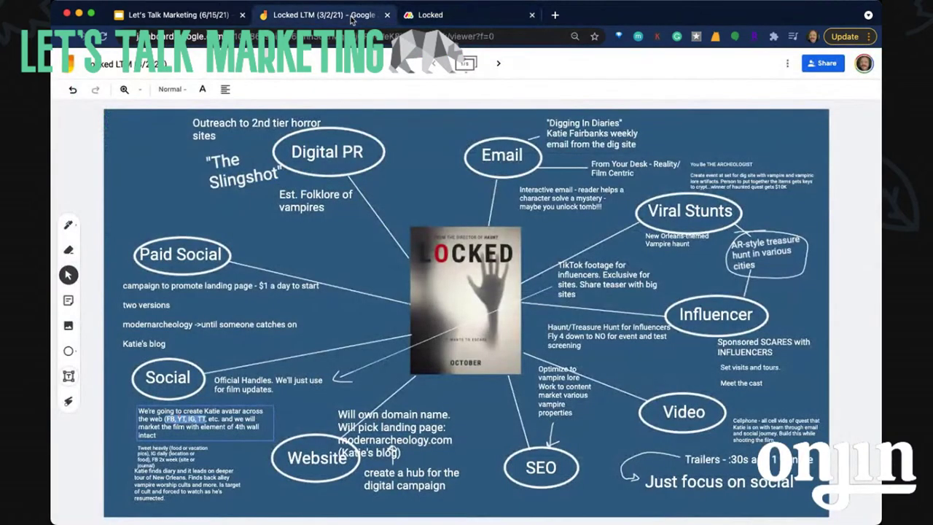
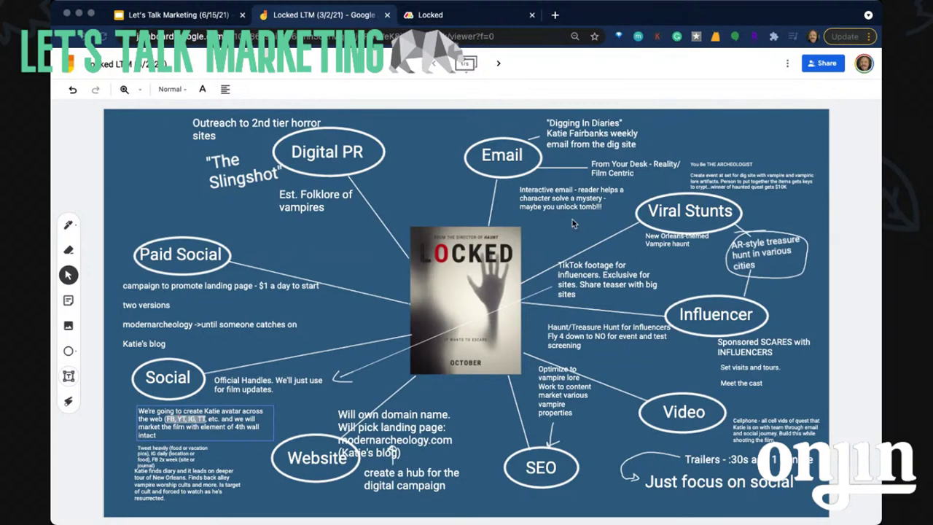
{"action": "left_click", "coordinate": [455, 16]}
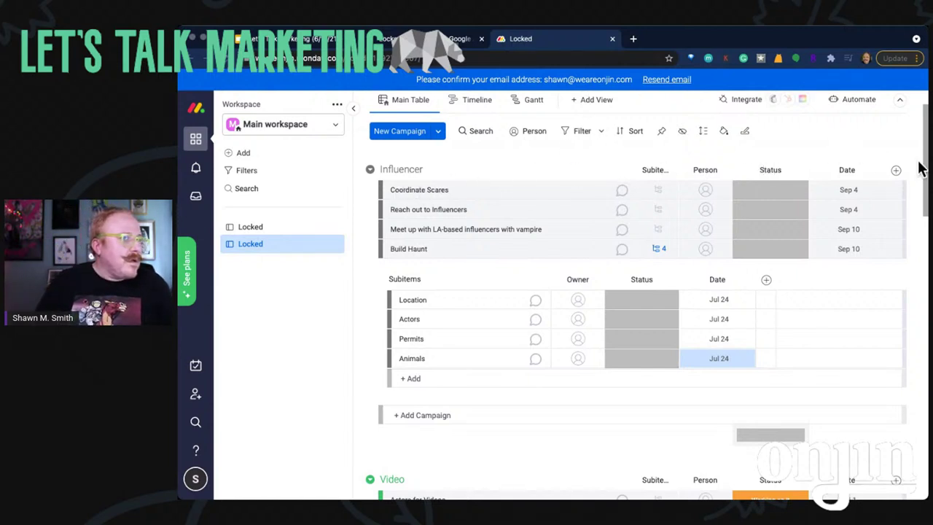
{"action": "left_click", "coordinate": [896, 170]}
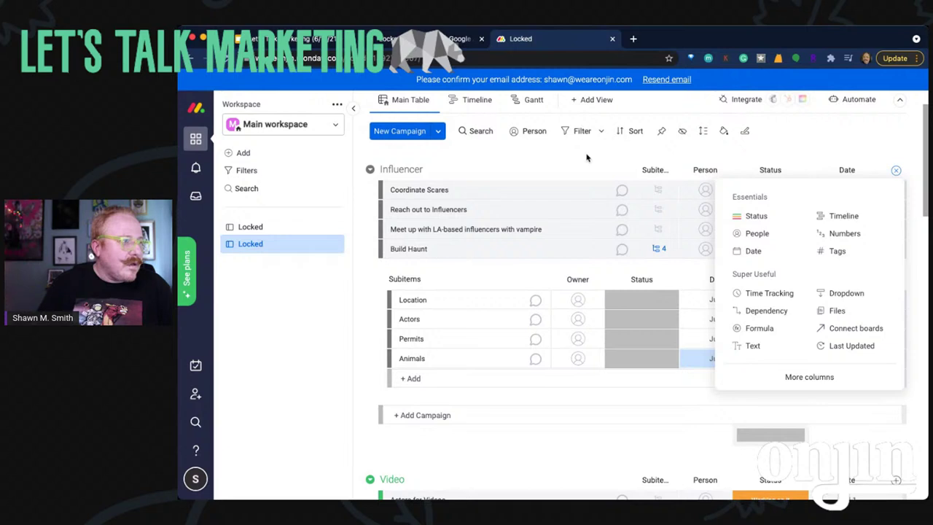
{"action": "left_click", "coordinate": [546, 152]}
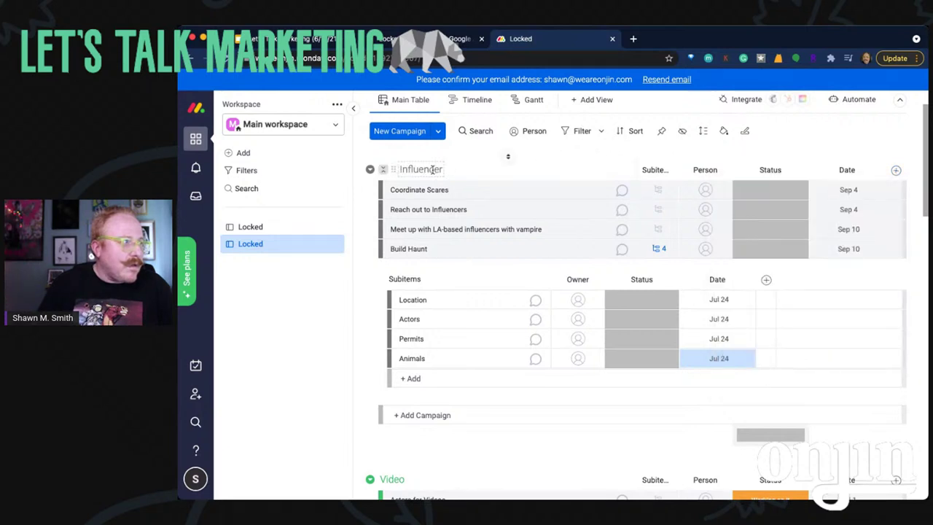
{"action": "scroll", "coordinate": [462, 156], "scroll_direction": "up", "scroll_amount": 1}
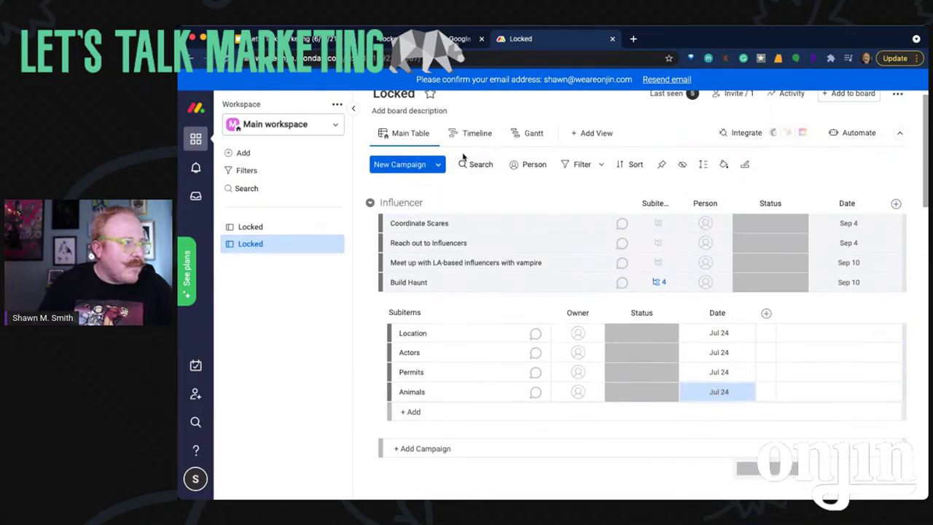
{"action": "left_click", "coordinate": [438, 165]}
{"action": "scroll", "coordinate": [440, 168], "scroll_direction": "up", "scroll_amount": 1}
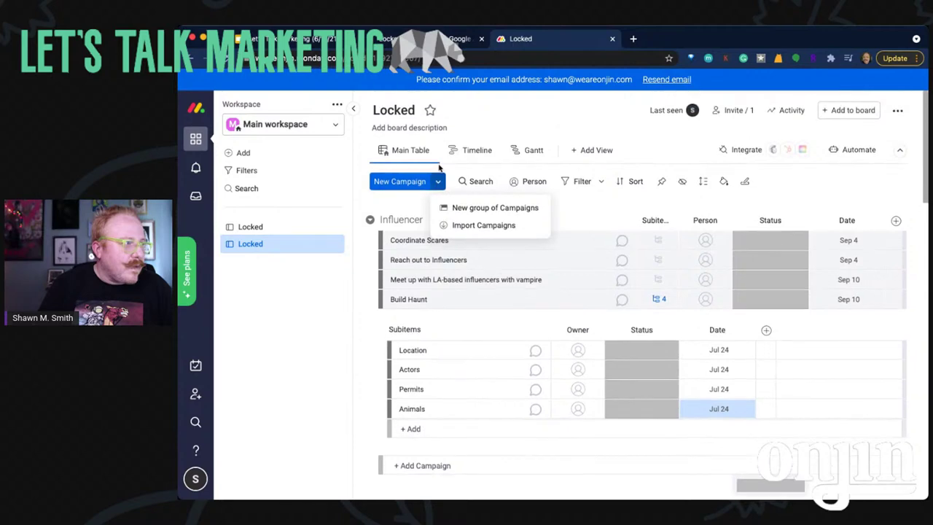
{"action": "left_click", "coordinate": [368, 203]}
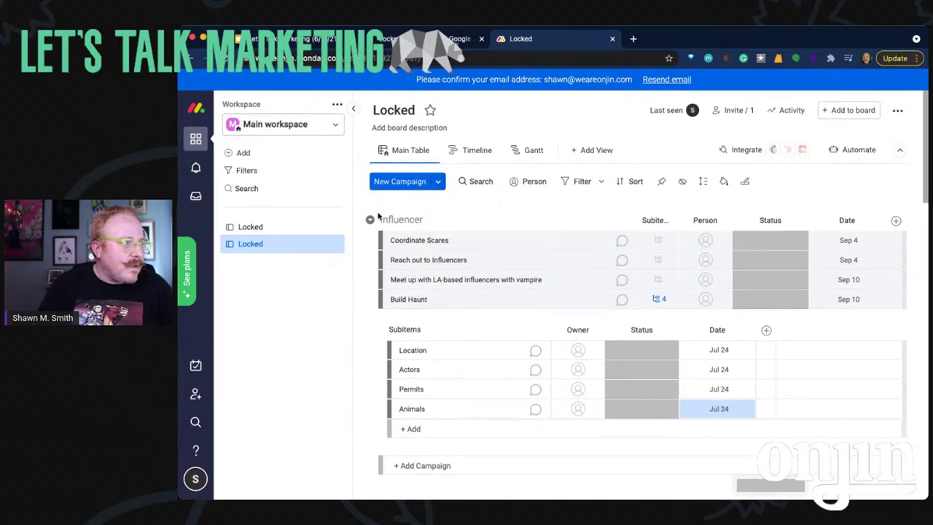
{"action": "scroll", "coordinate": [602, 301], "scroll_direction": "down", "scroll_amount": 3}
{"action": "scroll", "coordinate": [601, 301], "scroll_direction": "down", "scroll_amount": 2}
{"action": "scroll", "coordinate": [444, 237], "scroll_direction": "up", "scroll_amount": 5}
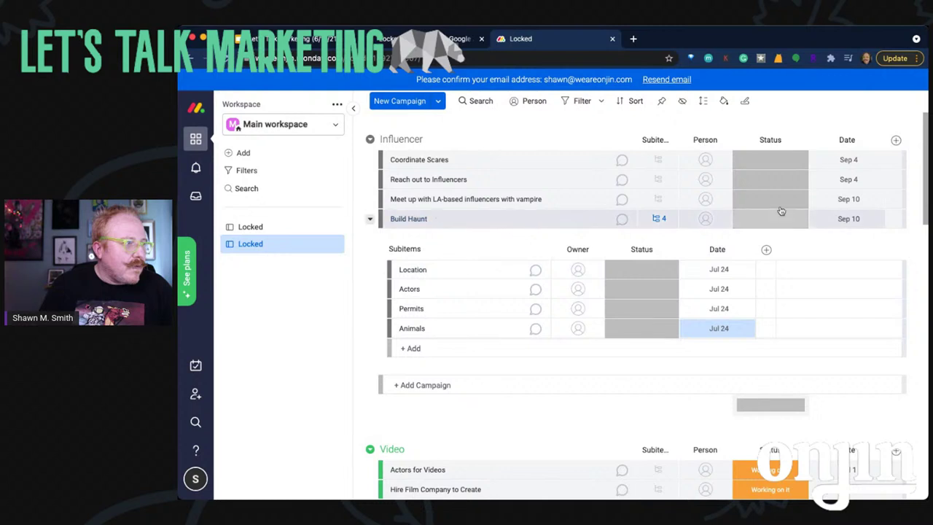
{"action": "left_click", "coordinate": [896, 142]}
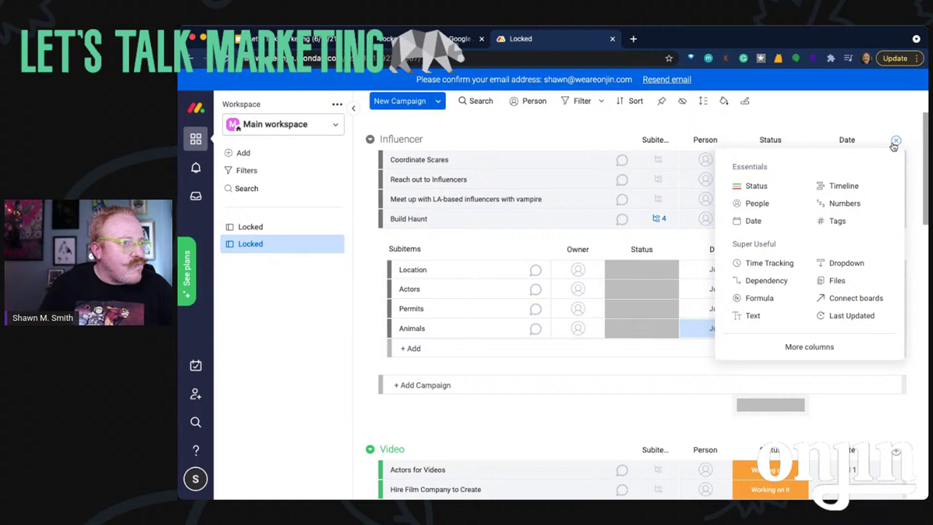
{"action": "left_click", "coordinate": [896, 141]}
{"action": "scroll", "coordinate": [545, 168], "scroll_direction": "up", "scroll_amount": 2}
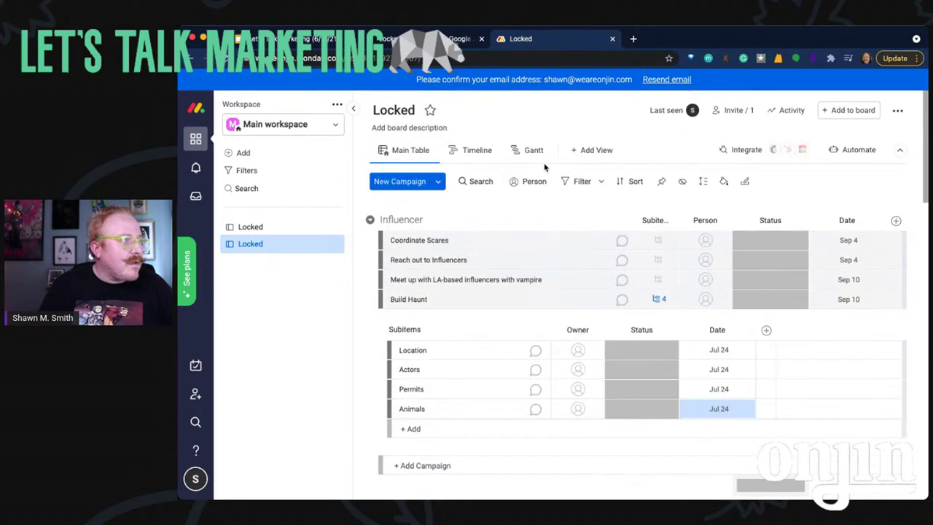
Create a new group of campaigns on the Locked board and name it Viral Stunts
{"action": "left_click", "coordinate": [438, 182]}
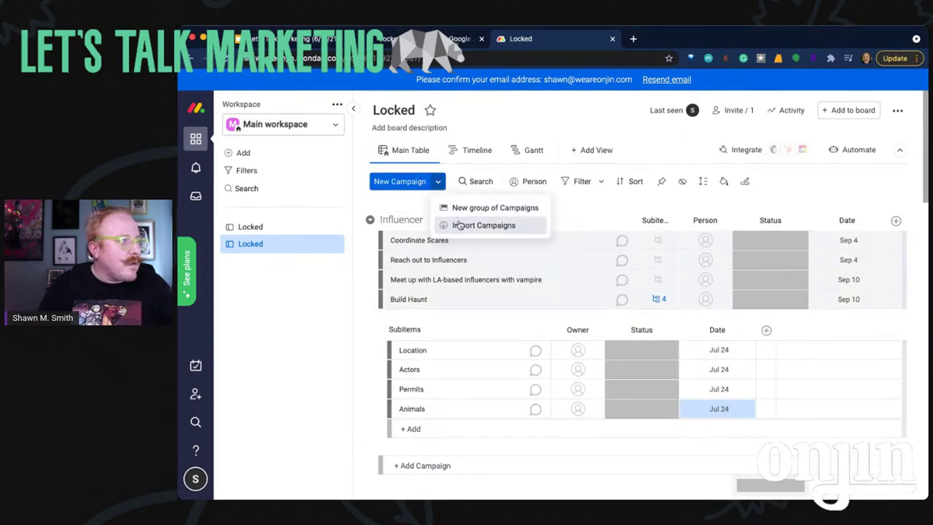
{"action": "left_click", "coordinate": [466, 208]}
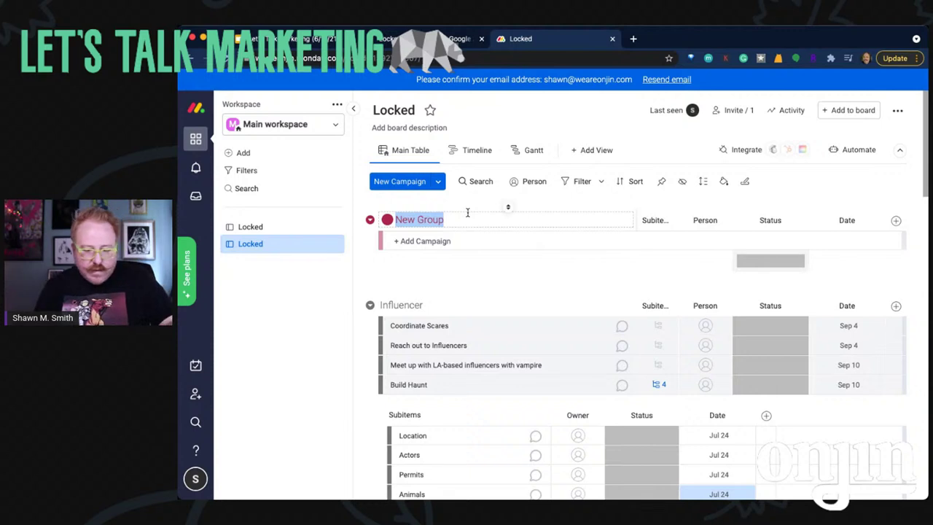
{"action": "type", "text": "Viral Strat"}
{"action": "key", "text": "BackSpace"}
{"action": "key", "text": "BackSpace"}
{"action": "key", "text": "BackSpace"}
{"action": "type", "text": "unts"}
Check the mind map in Jamboard and add the campaign "Fly influencers to haunt" to the Viral Stunts group
{"action": "left_click", "coordinate": [481, 240]}
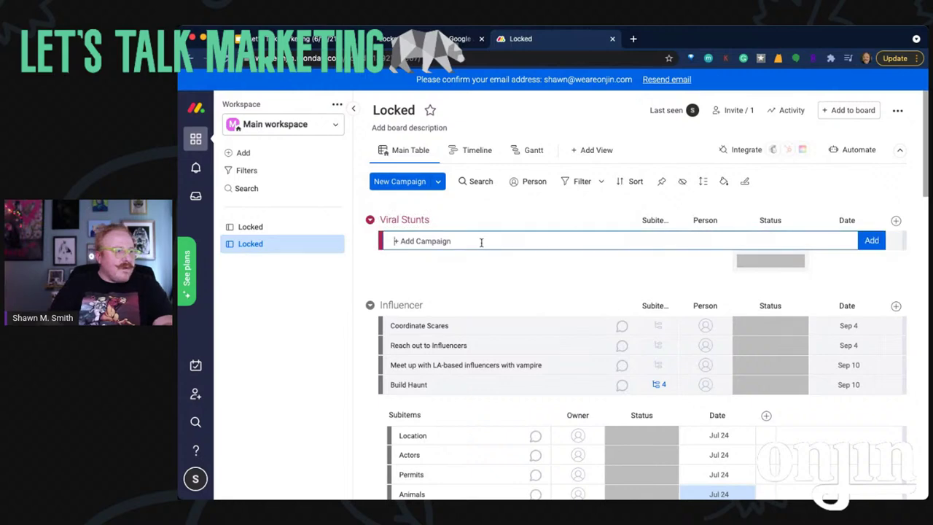
{"action": "left_click", "coordinate": [466, 38]}
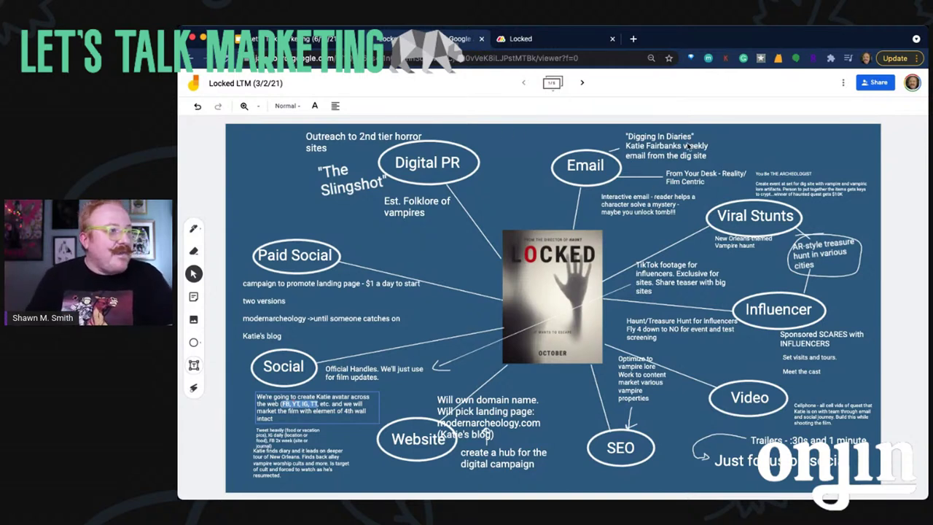
{"action": "left_click", "coordinate": [524, 40]}
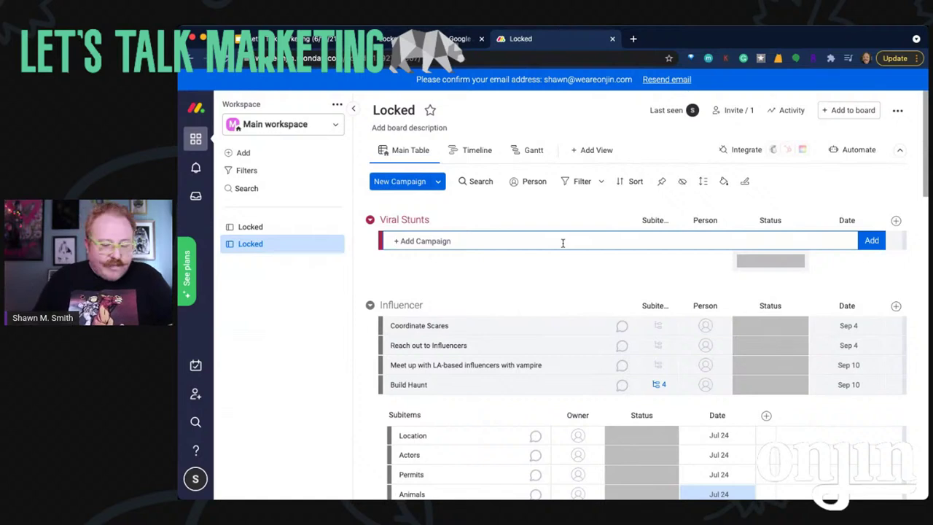
{"action": "type", "text": "Fly"}
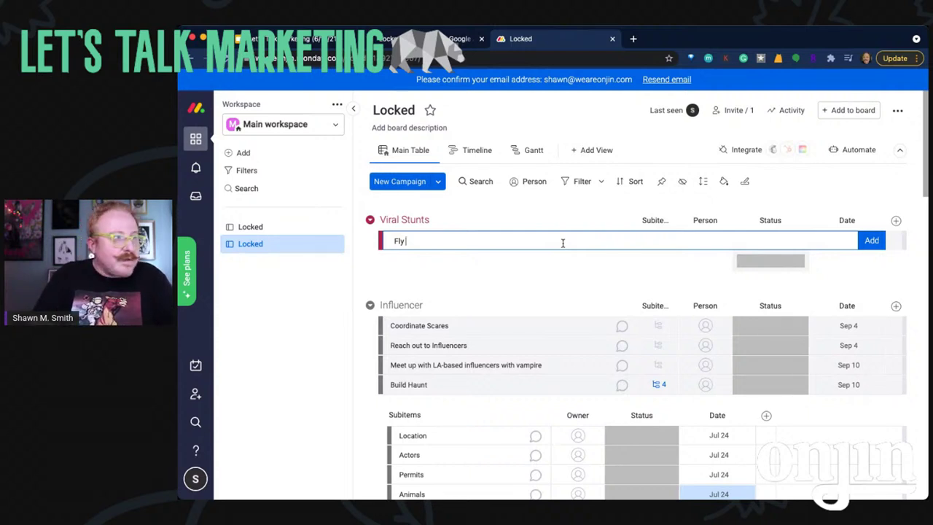
{"action": "type", "text": "influenc"}
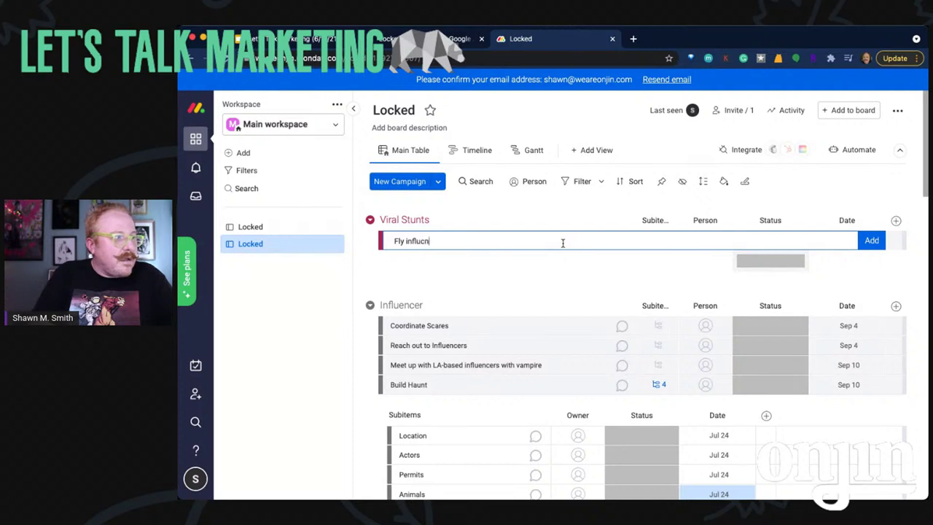
{"action": "type", "text": "ers "}
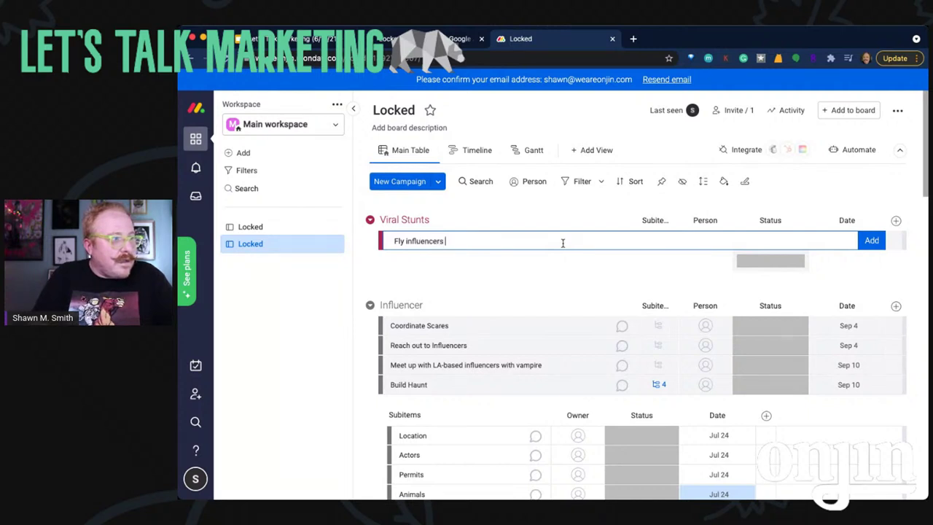
{"action": "type", "text": "to haunt"}
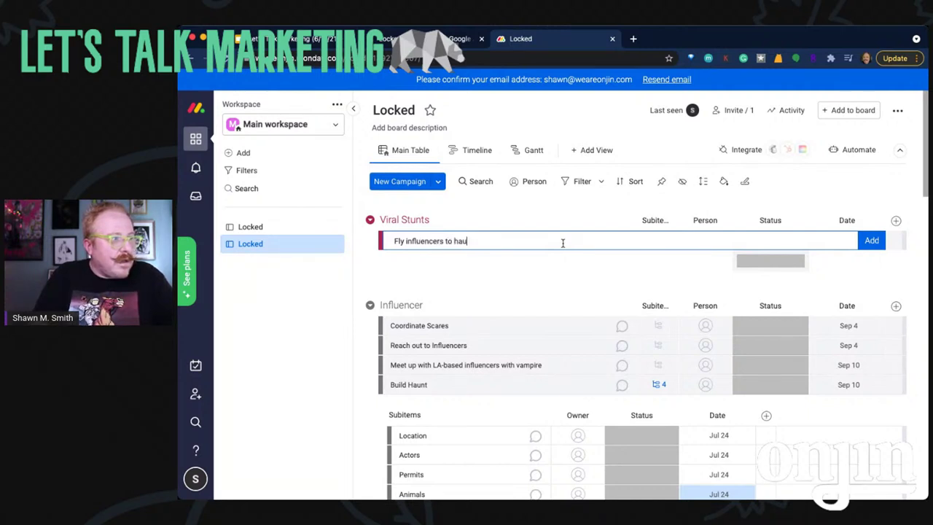
{"action": "key", "text": "Return"}
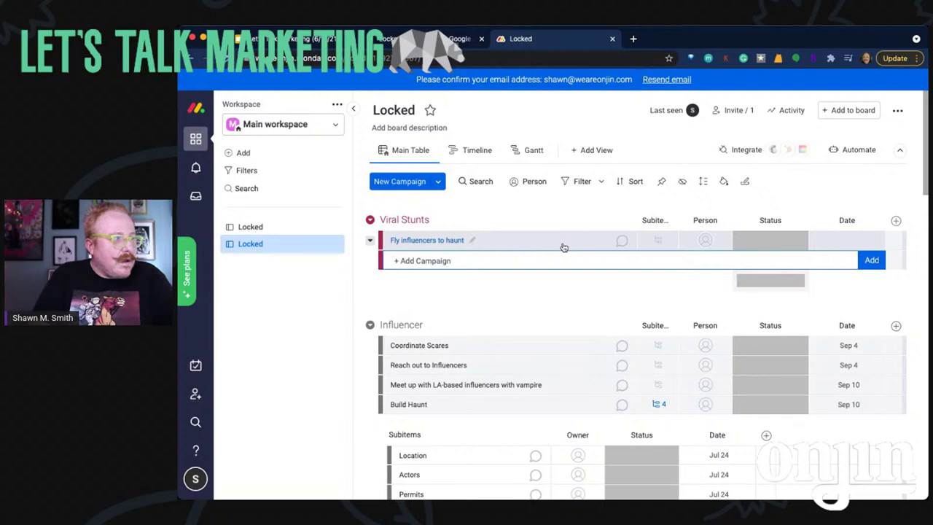
Recheck the mind map and add the campaign "Create event site dig for influencers and site EICs" to the Viral Stunts group
{"action": "left_click", "coordinate": [460, 39]}
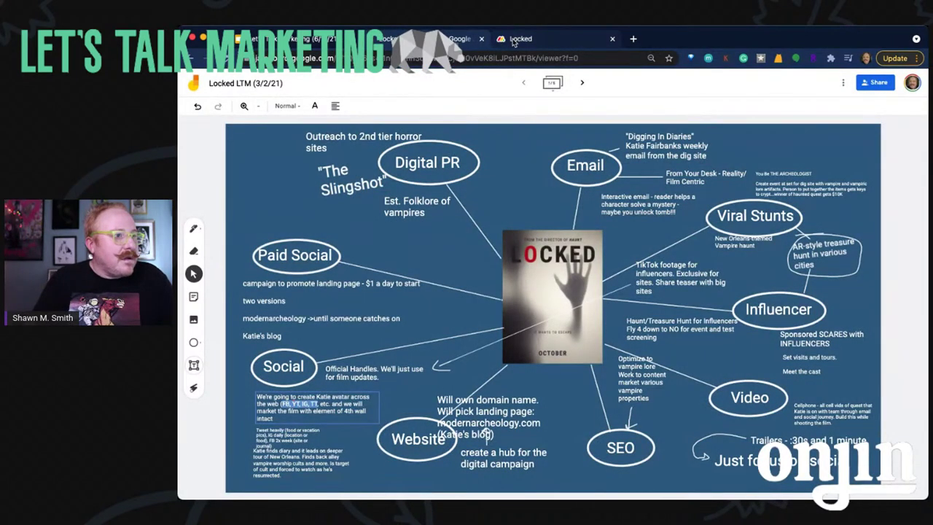
{"action": "left_click", "coordinate": [513, 41]}
{"action": "type", "text": "Create event site s"}
{"action": "key", "text": "BackSpace"}
{"action": "type", "text": "dig for"}
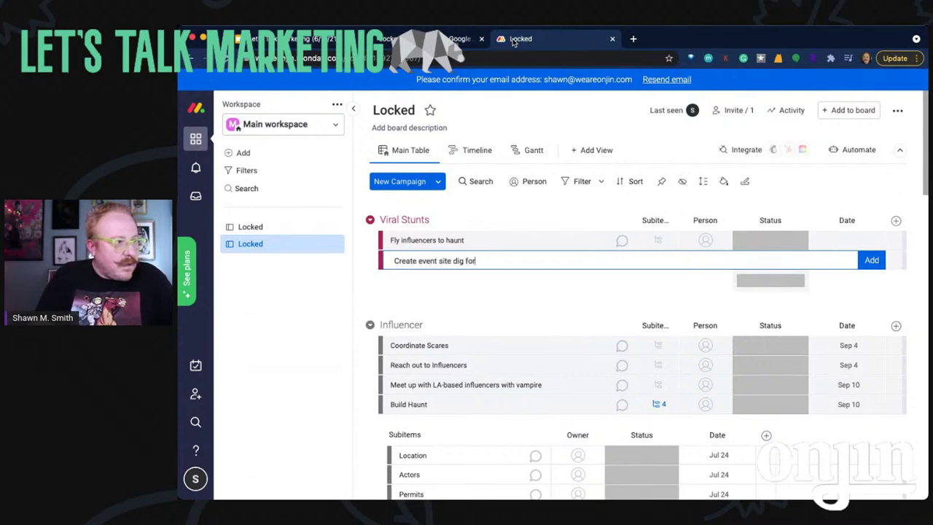
{"action": "type", "text": " influencers an"}
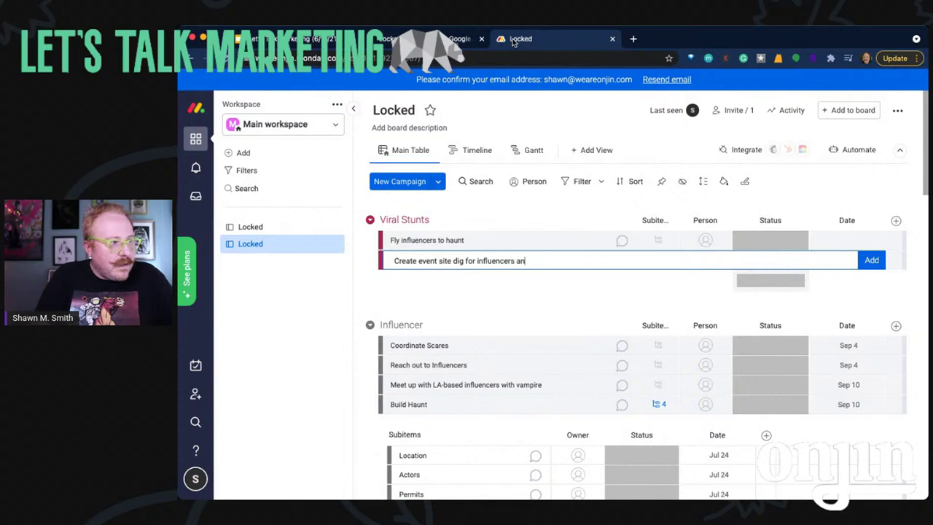
{"action": "type", "text": "d site di"}
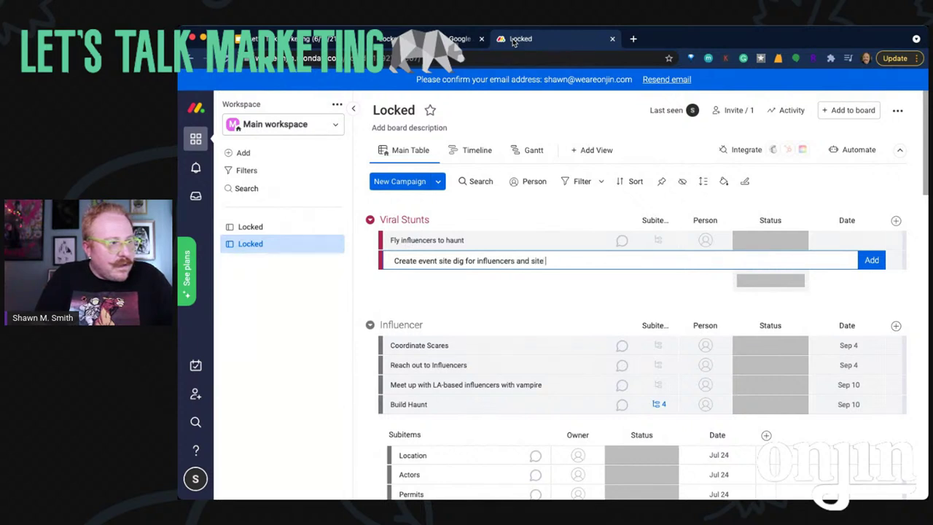
{"action": "key", "text": "BackSpace"}
{"action": "key", "text": "BackSpace"}
{"action": "type", "text": "EICs"}
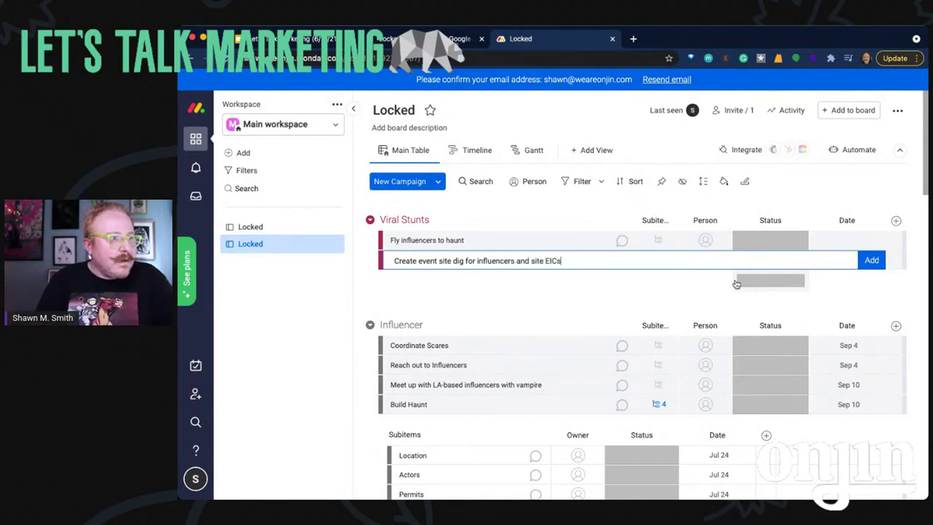
{"action": "scroll", "coordinate": [737, 285], "scroll_direction": "down", "scroll_amount": 1}
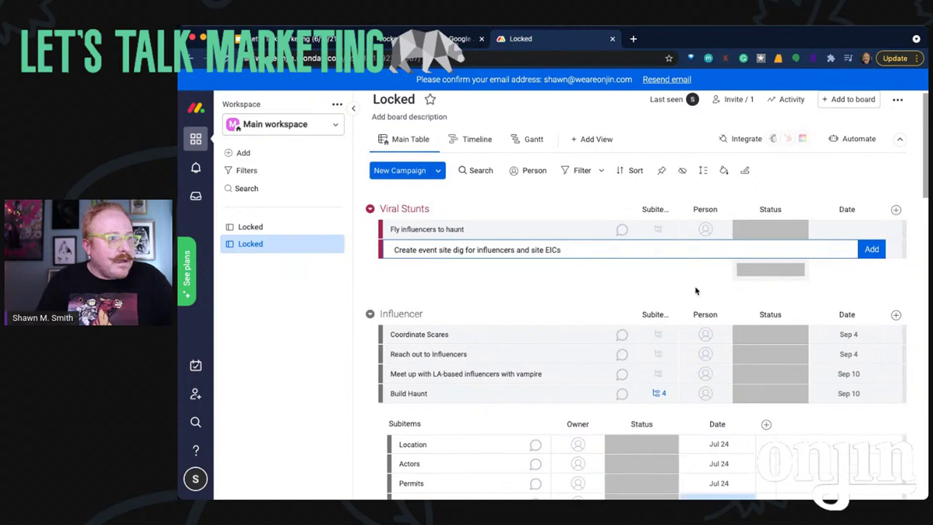
{"action": "key", "text": "Return"}
Set the date of the "Fly influencers to haunt" campaign to May 1, 2021
{"action": "left_click", "coordinate": [837, 230]}
{"action": "left_click", "coordinate": [832, 281]}
{"action": "left_click", "coordinate": [832, 282]}
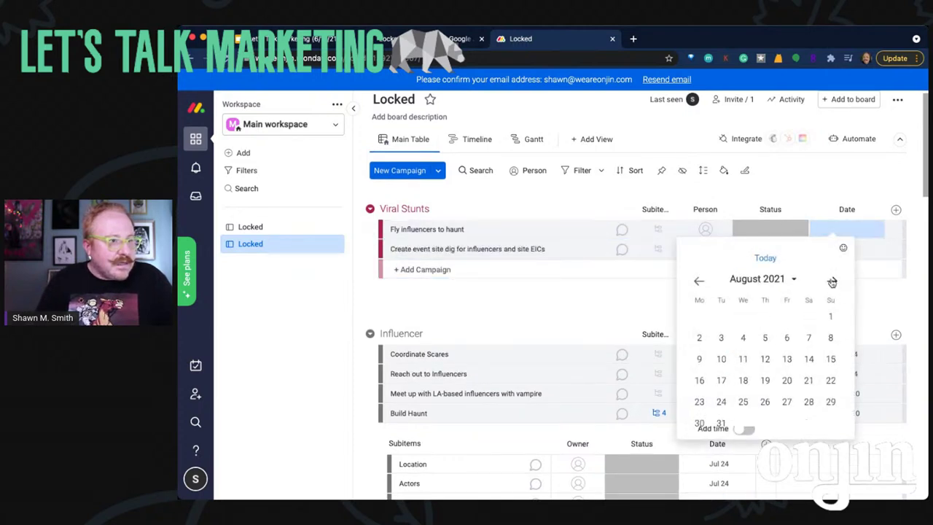
{"action": "left_click", "coordinate": [698, 282]}
{"action": "left_click", "coordinate": [697, 282]}
{"action": "left_click", "coordinate": [696, 283]}
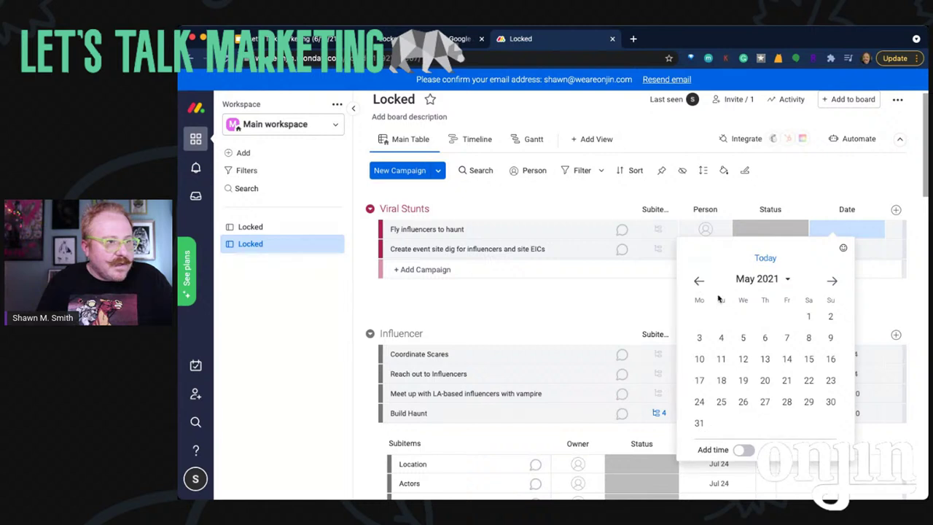
{"action": "left_click", "coordinate": [809, 318]}
Set the date of the "Create event site dig for influencers and site EICs" campaign to May 1, 2021
{"action": "left_click", "coordinate": [833, 249]}
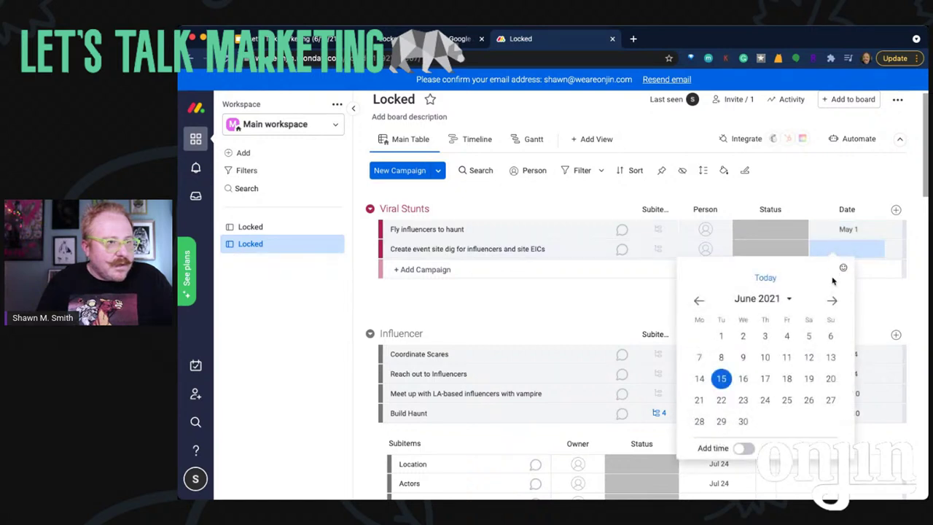
{"action": "left_click", "coordinate": [698, 305]}
{"action": "left_click", "coordinate": [809, 336]}
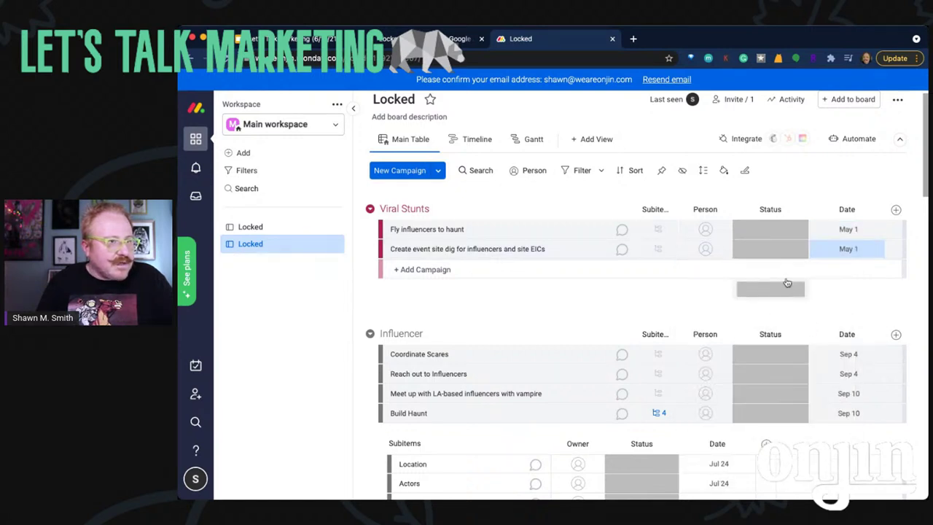
Change the date of the "Fly influencers to haunt" campaign to July 24, 2021
{"action": "left_click", "coordinate": [848, 229]}
{"action": "left_click", "coordinate": [831, 292]}
{"action": "left_click", "coordinate": [832, 294]}
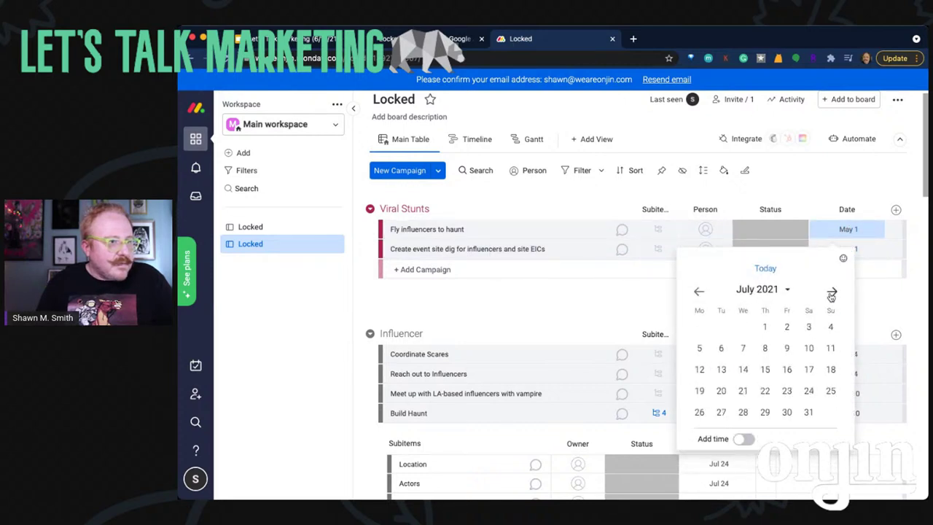
{"action": "left_click", "coordinate": [809, 391]}
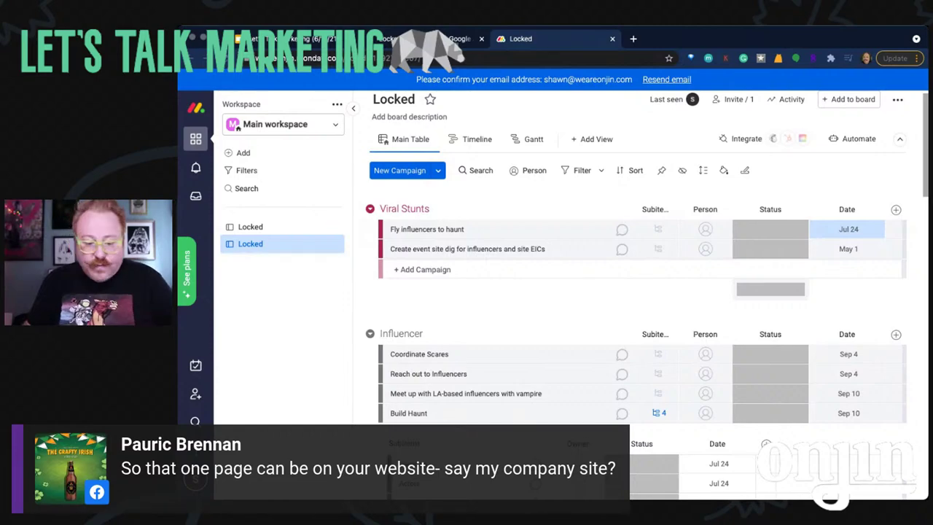
Open the Pescador movie website in a new browser tab and look through its Synopsis page down to the video
{"action": "left_click", "coordinate": [629, 39]}
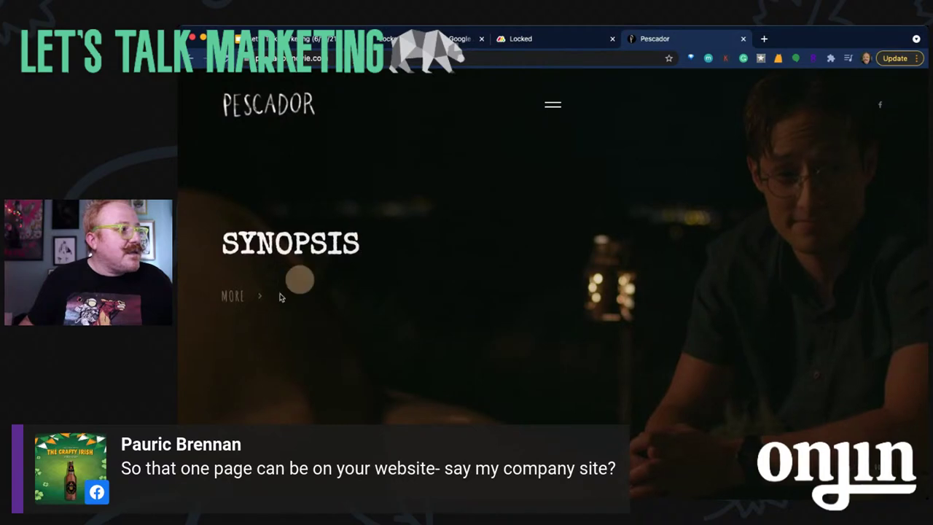
{"action": "left_click", "coordinate": [257, 295]}
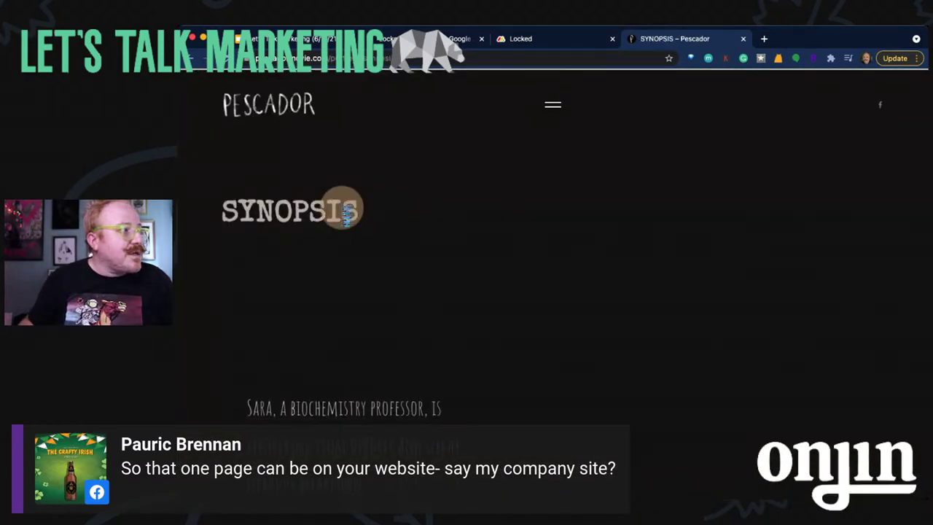
{"action": "scroll", "coordinate": [381, 378], "scroll_direction": "down", "scroll_amount": 1}
{"action": "scroll", "coordinate": [381, 378], "scroll_direction": "down", "scroll_amount": 3}
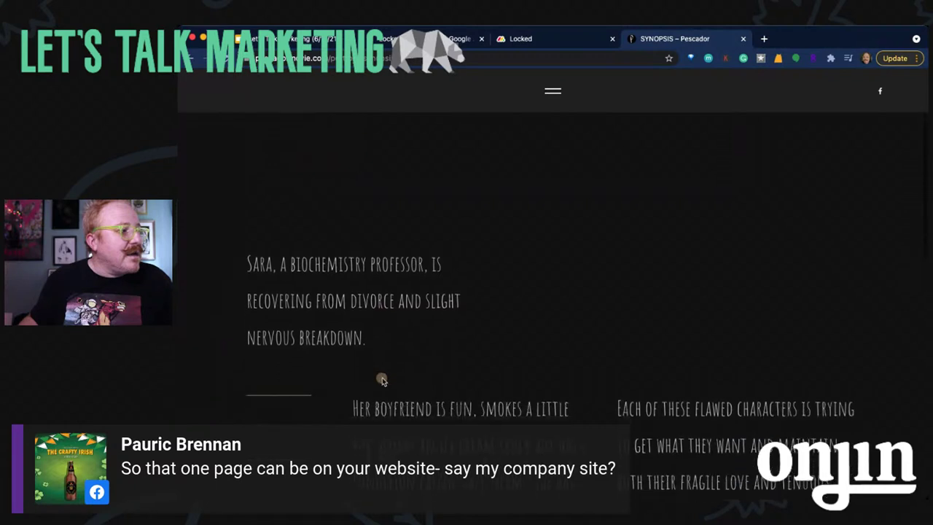
{"action": "scroll", "coordinate": [385, 372], "scroll_direction": "down", "scroll_amount": 5}
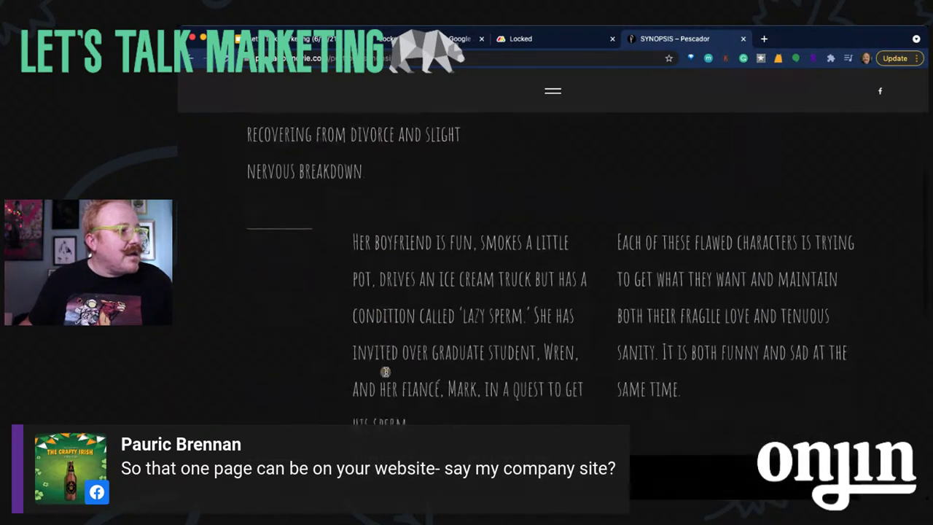
{"action": "scroll", "coordinate": [386, 373], "scroll_direction": "down", "scroll_amount": 3}
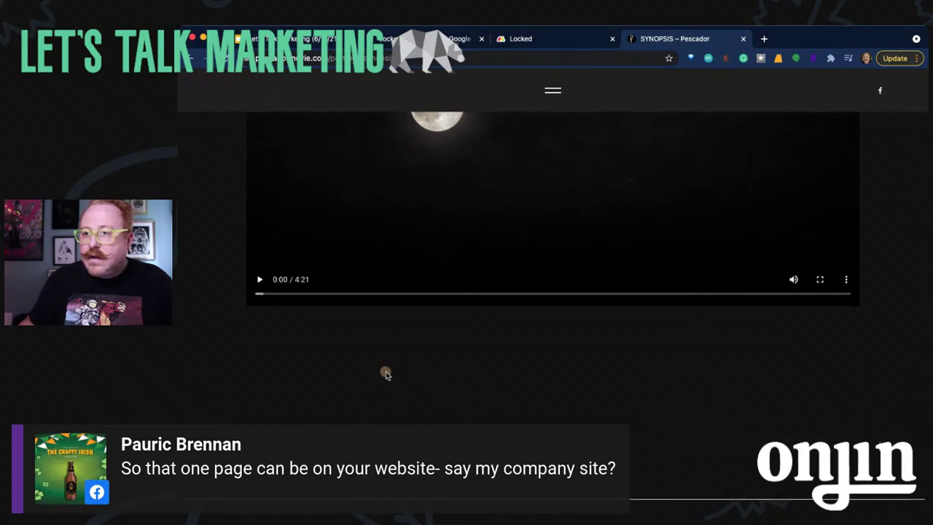
Return to the Pescador site's home page, and close the website to get back to the Locked campaign board
{"action": "scroll", "coordinate": [386, 374], "scroll_direction": "up", "scroll_amount": 7}
{"action": "scroll", "coordinate": [387, 375], "scroll_direction": "up", "scroll_amount": 6}
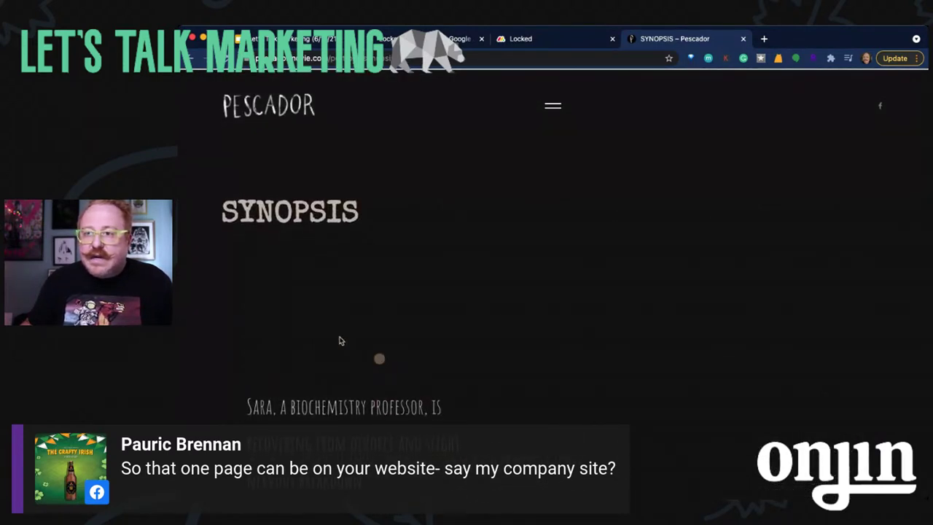
{"action": "left_click", "coordinate": [191, 59]}
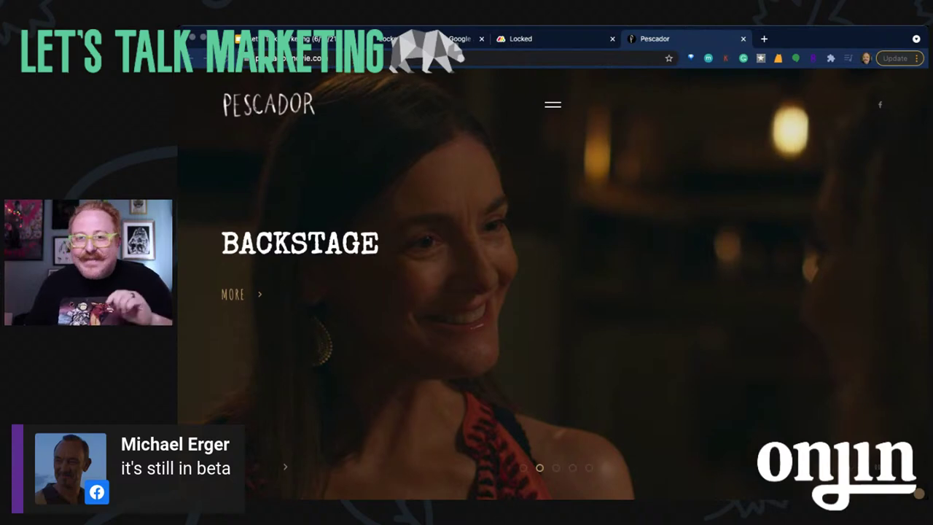
{"action": "left_click", "coordinate": [565, 42]}
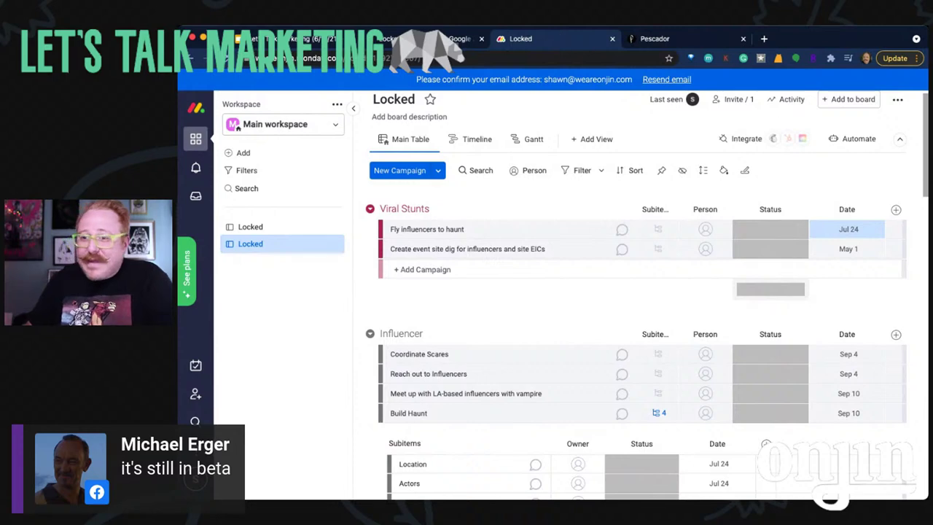
{"action": "scroll", "coordinate": [528, 157], "scroll_direction": "up", "scroll_amount": 1}
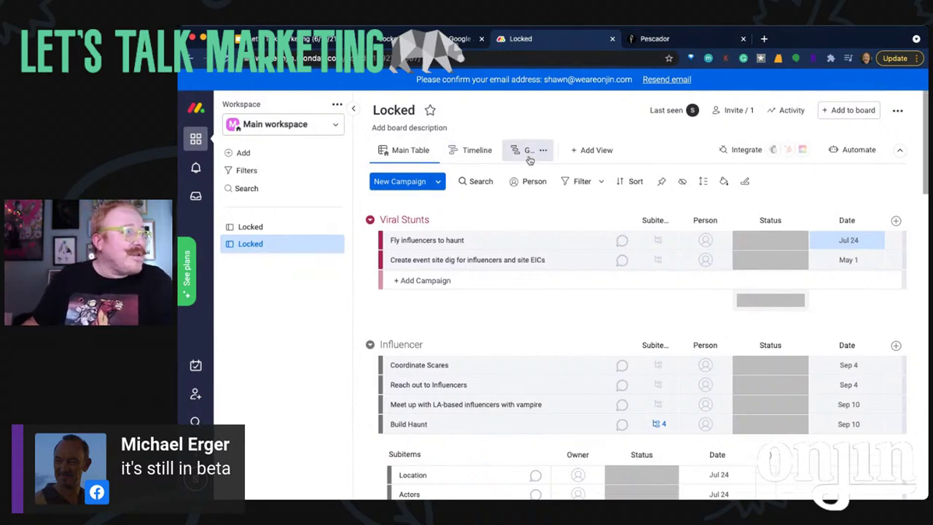
{"action": "left_click", "coordinate": [636, 42]}
{"action": "left_click", "coordinate": [743, 38]}
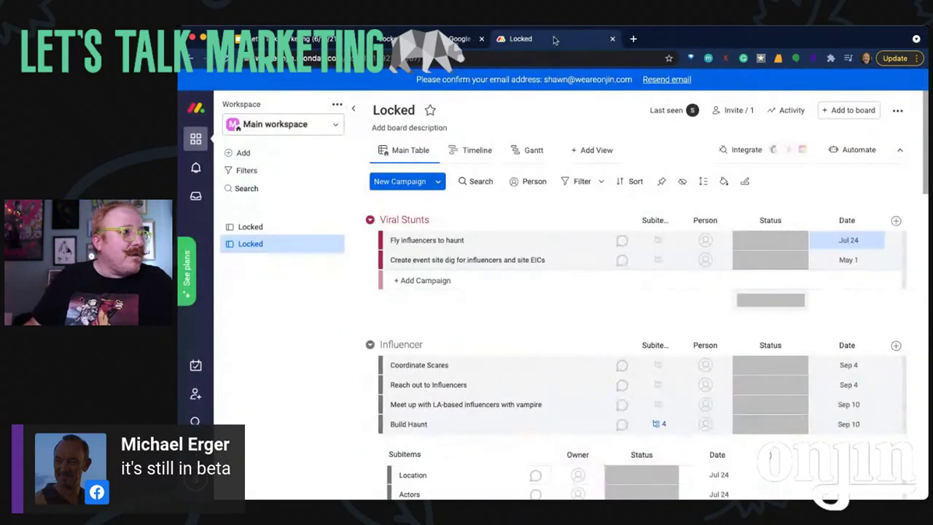
Check the Email branch of the mind map and create a new group named Email on the Locked board
{"action": "left_click", "coordinate": [458, 43]}
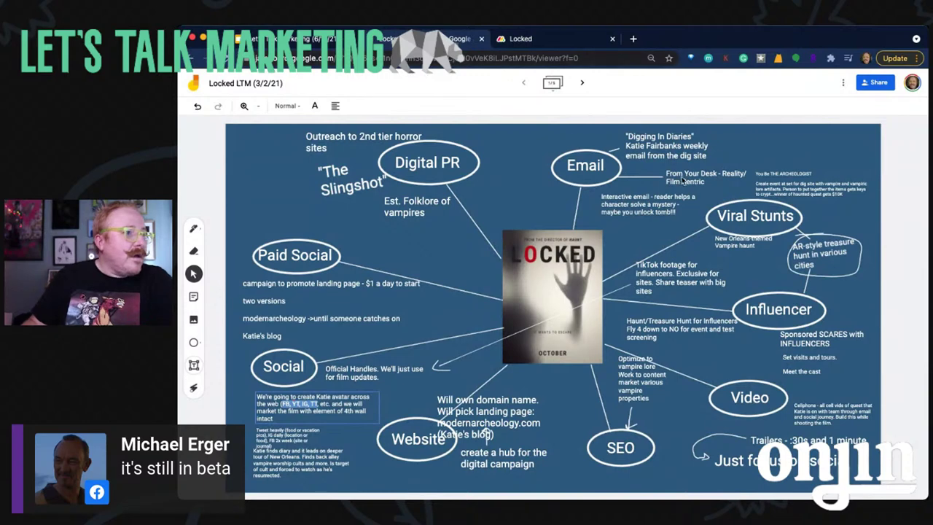
{"action": "left_click", "coordinate": [521, 41]}
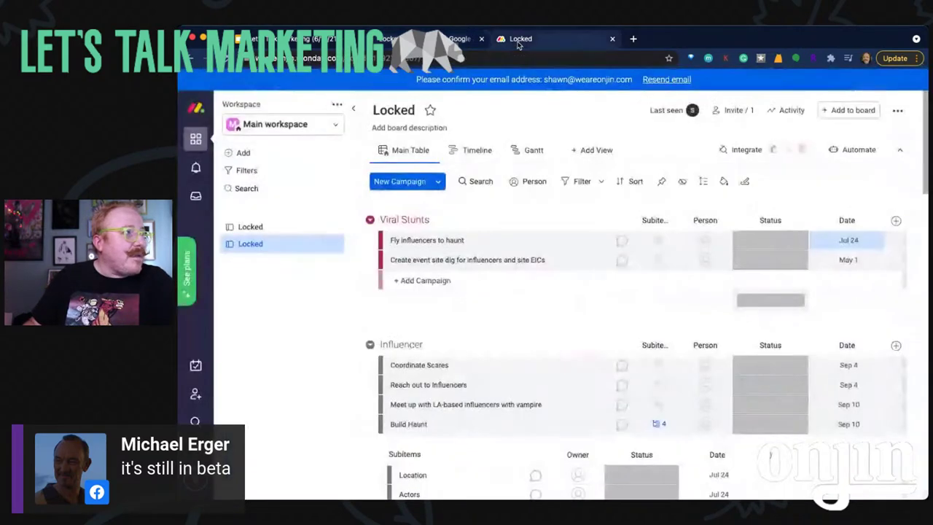
{"action": "left_click", "coordinate": [399, 181]}
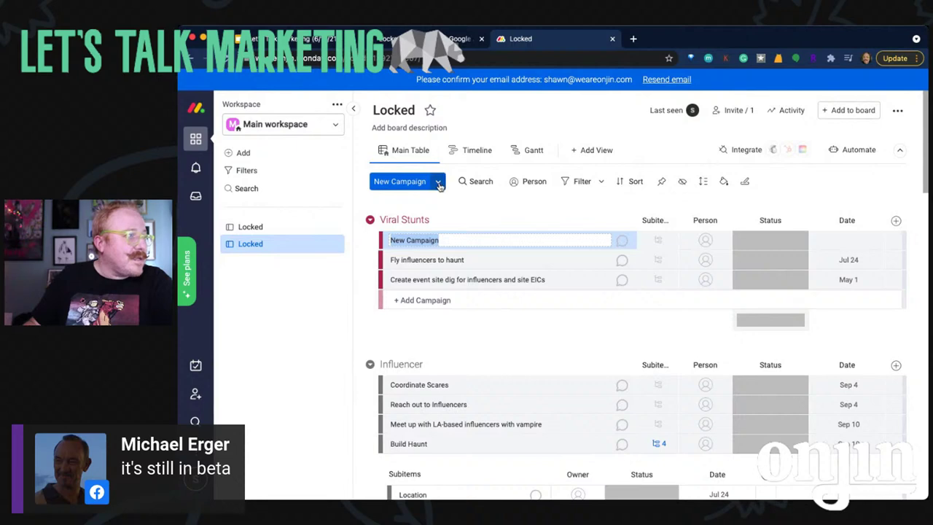
{"action": "left_click", "coordinate": [439, 182]}
{"action": "left_click", "coordinate": [487, 206]}
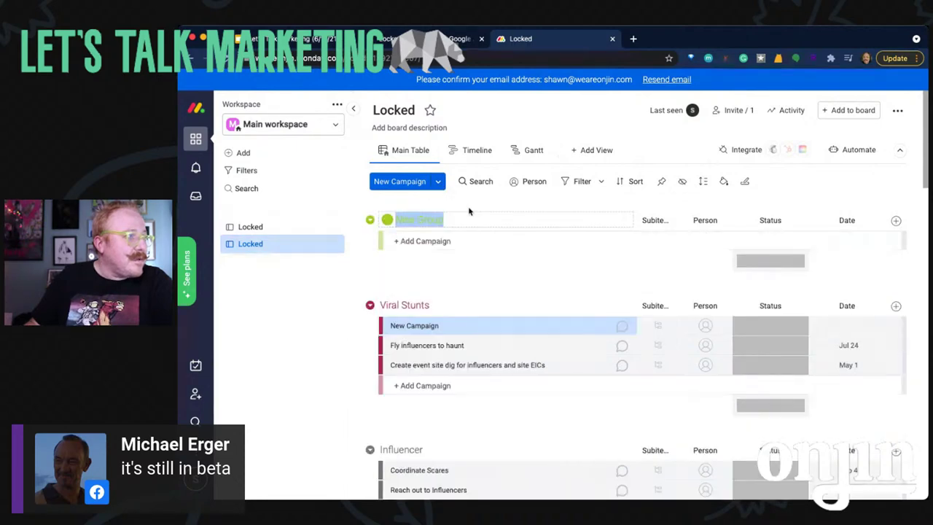
{"action": "type", "text": "Email"}
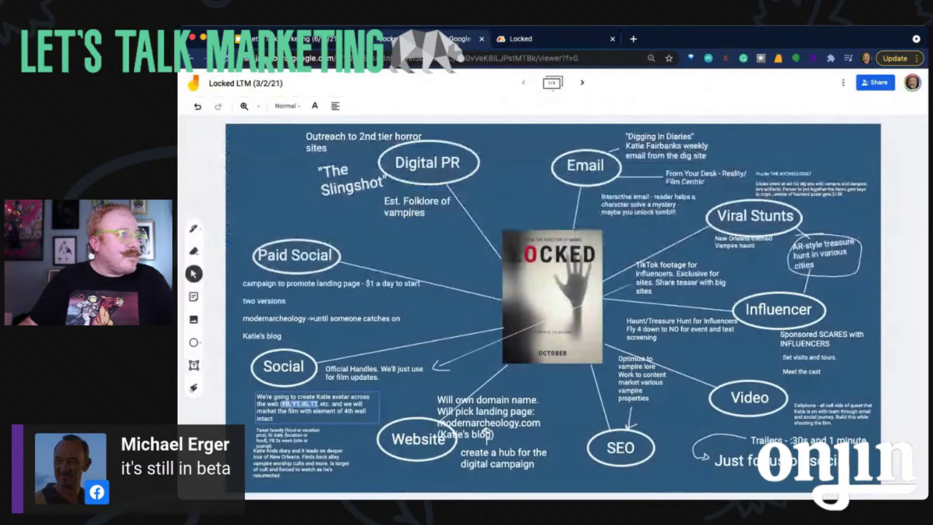
Add a campaign named "Digging in Diaries segment" to the Email group, based on the mind map's email ideas
{"action": "left_click", "coordinate": [470, 42]}
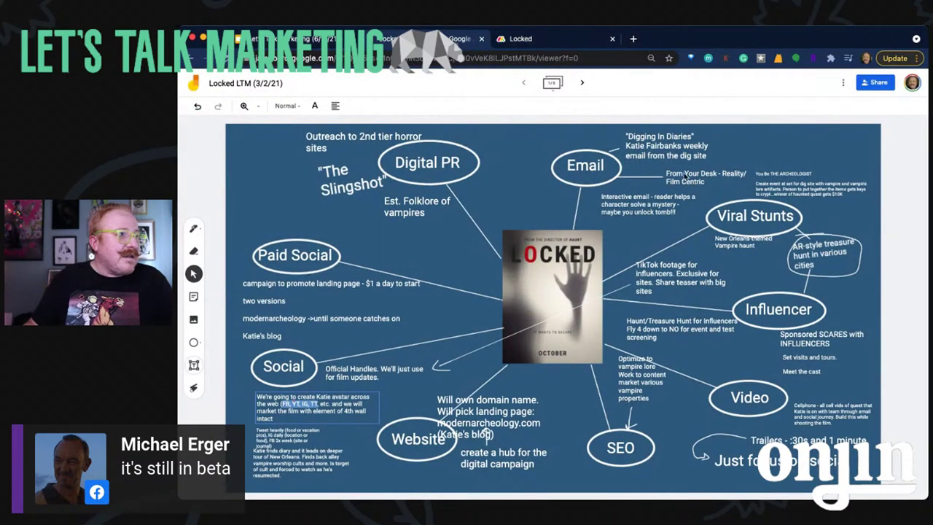
{"action": "left_click", "coordinate": [536, 43]}
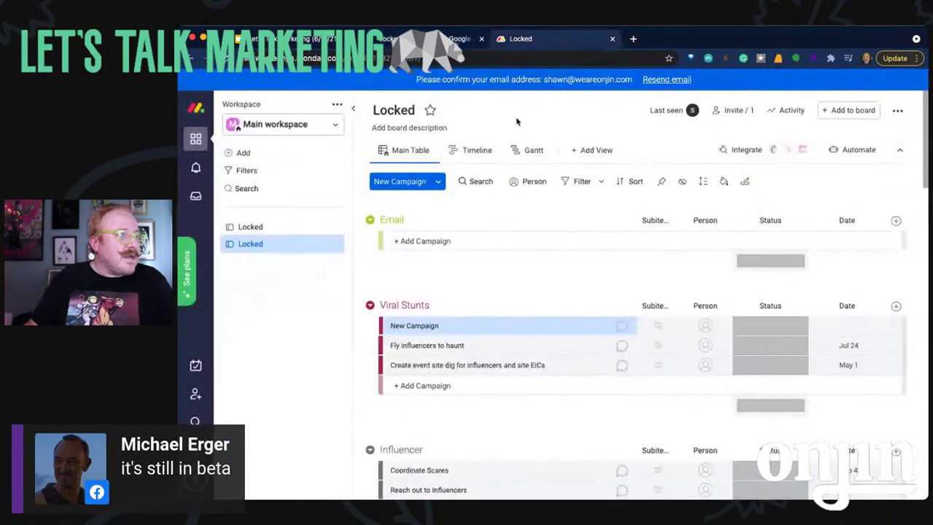
{"action": "left_click", "coordinate": [467, 239]}
{"action": "type", "text": "Digging in Diaries segment"}
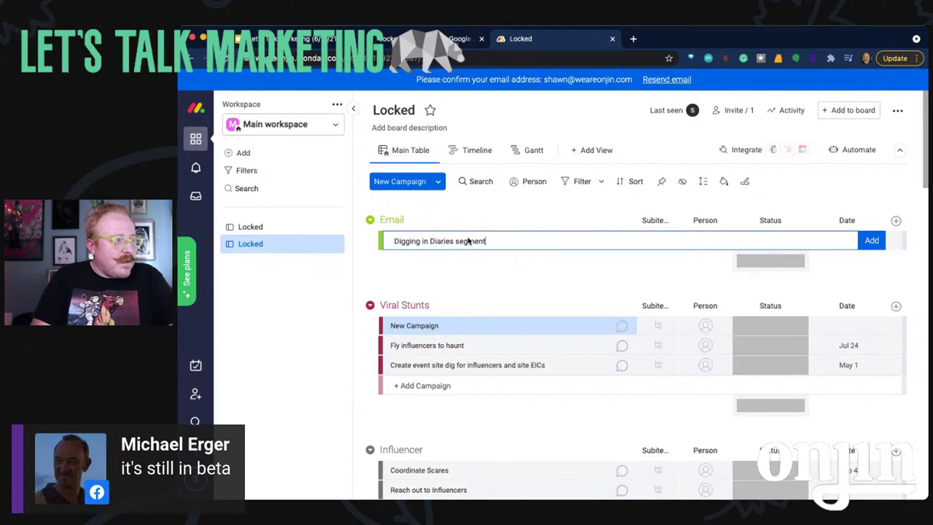
{"action": "key", "text": "Return"}
Consult the mind map and add a campaign named "From Your Desk - Film Centric Segment" to the Email group
{"action": "left_click", "coordinate": [470, 41]}
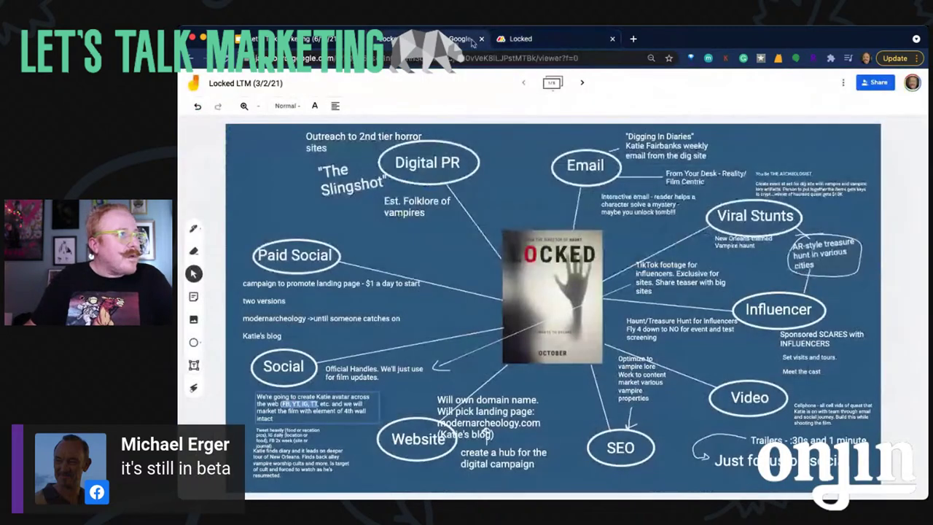
{"action": "left_click", "coordinate": [512, 42]}
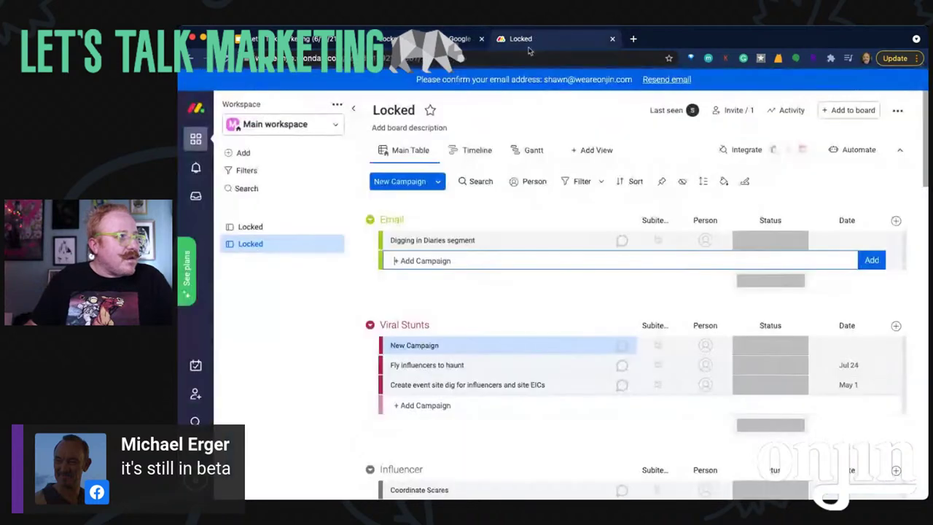
{"action": "type", "text": "From Your Desk - Film Centric S"}
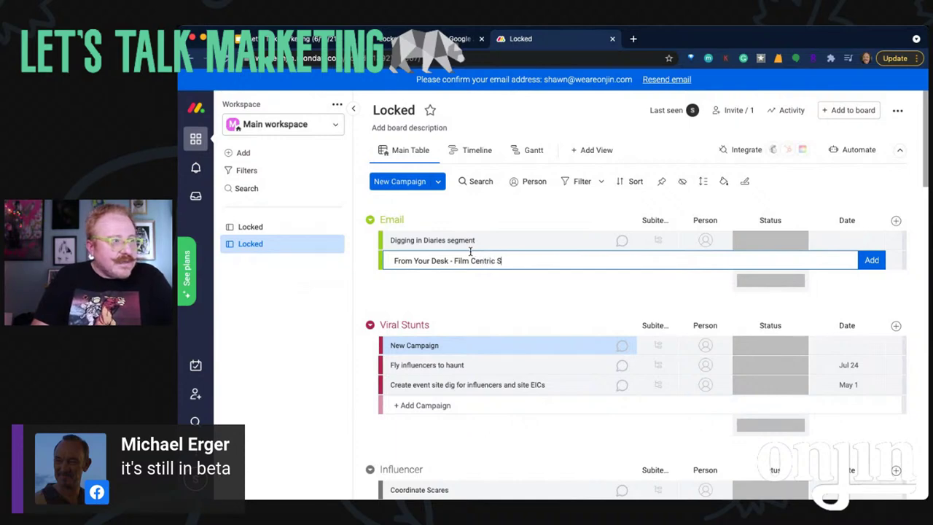
{"action": "key", "text": "Return"}
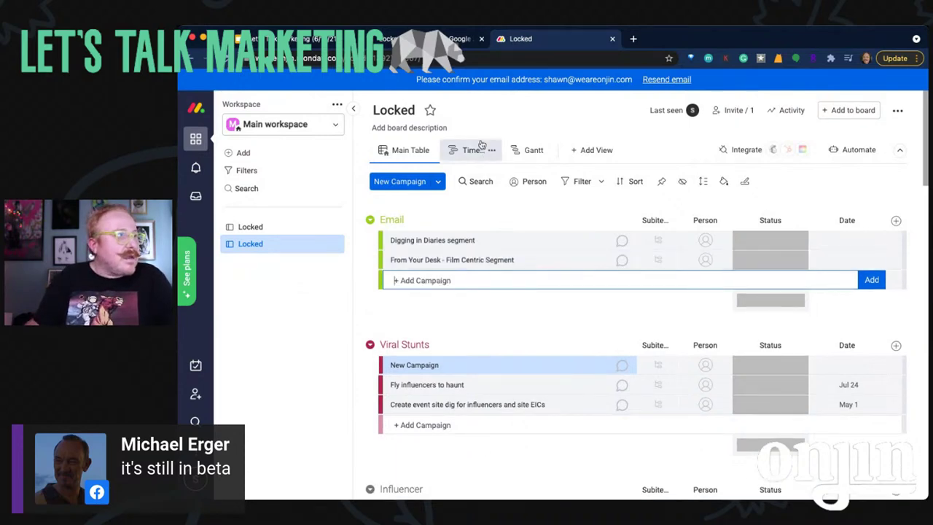
Use the mind map's interactive email idea to add a campaign named "Fan Email - Puzzle segment" to the Email group
{"action": "left_click", "coordinate": [458, 39]}
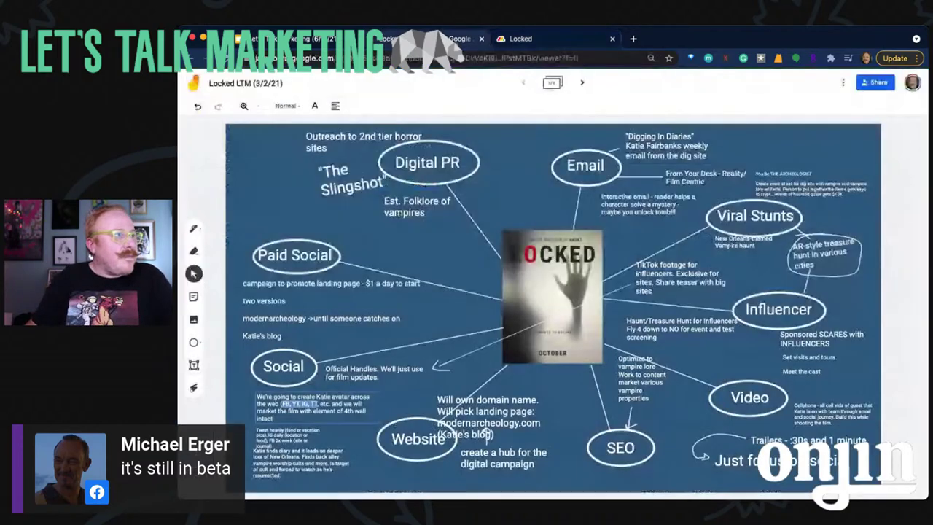
{"action": "left_click", "coordinate": [519, 39]}
{"action": "type", "text": "Fan Email - Puzzle segment"}
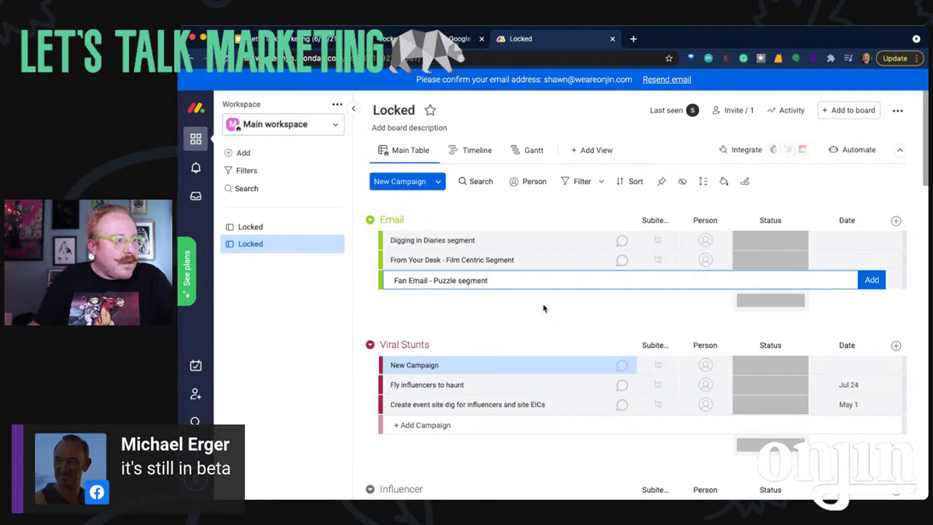
{"action": "key", "text": "Return"}
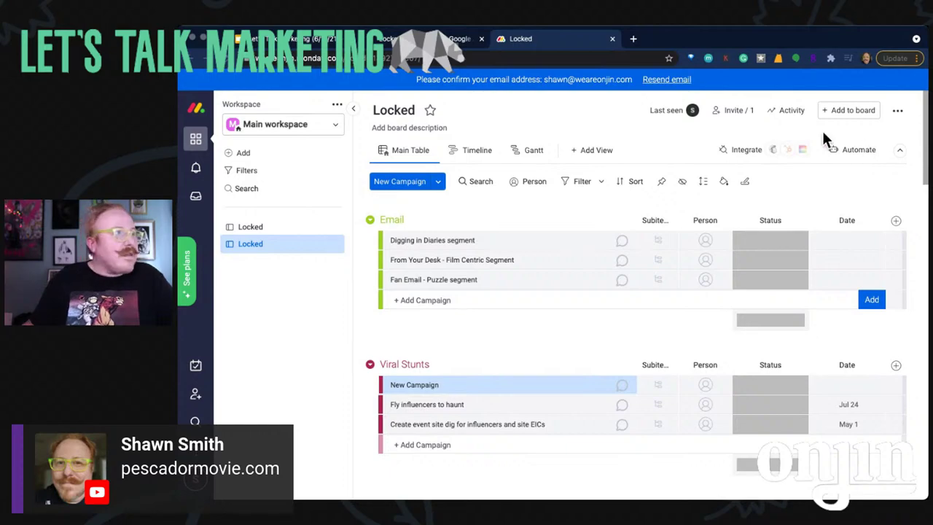
{"action": "left_click", "coordinate": [632, 39]}
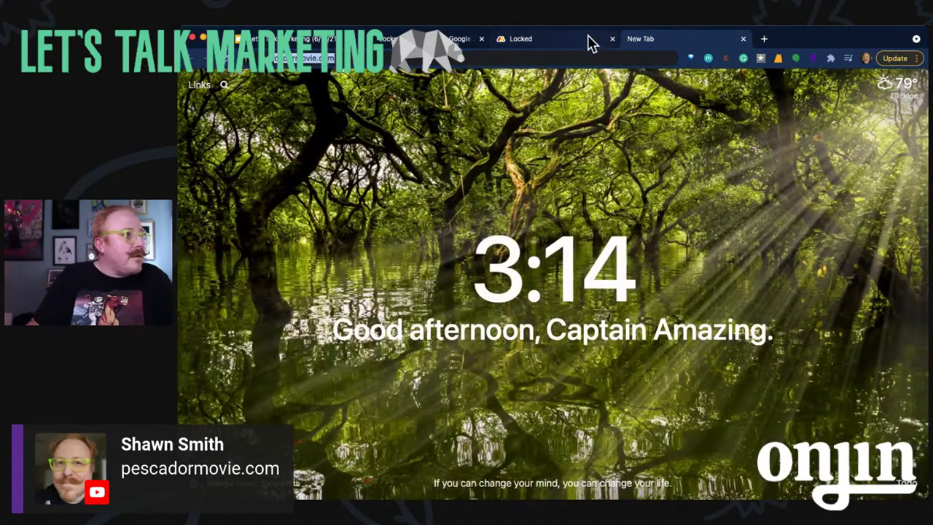
{"action": "left_click", "coordinate": [586, 39]}
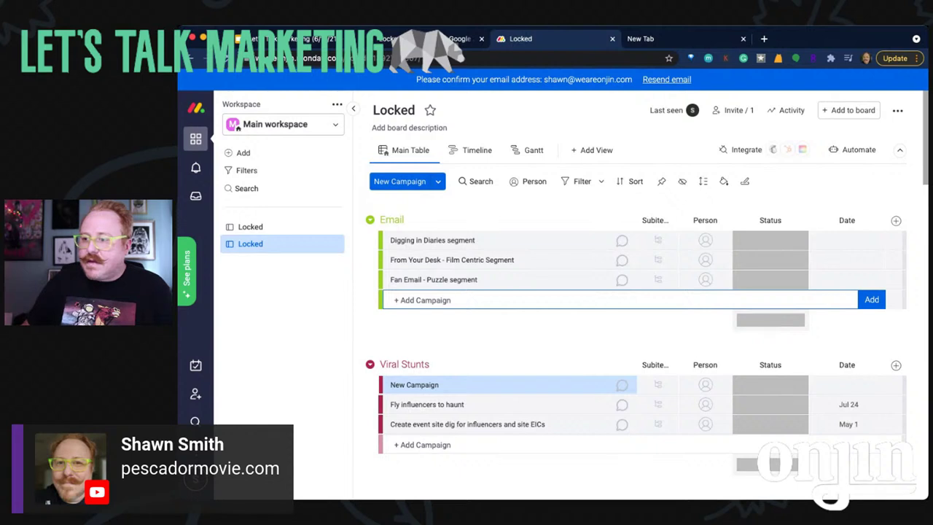
{"action": "key", "text": "alt+Tab"}
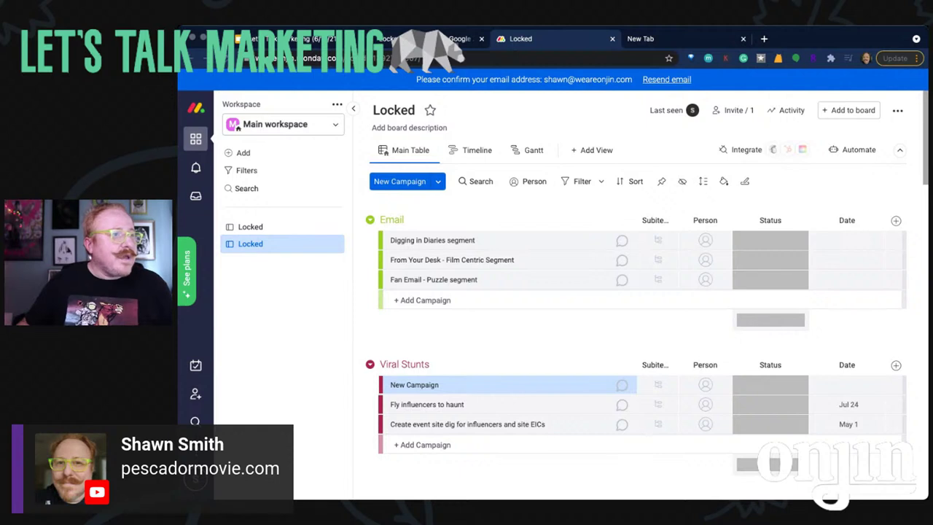
Show the Locked board as a Gantt chart and browse the apps and automation recipes offered in its Integrations Center
{"action": "left_click", "coordinate": [528, 149]}
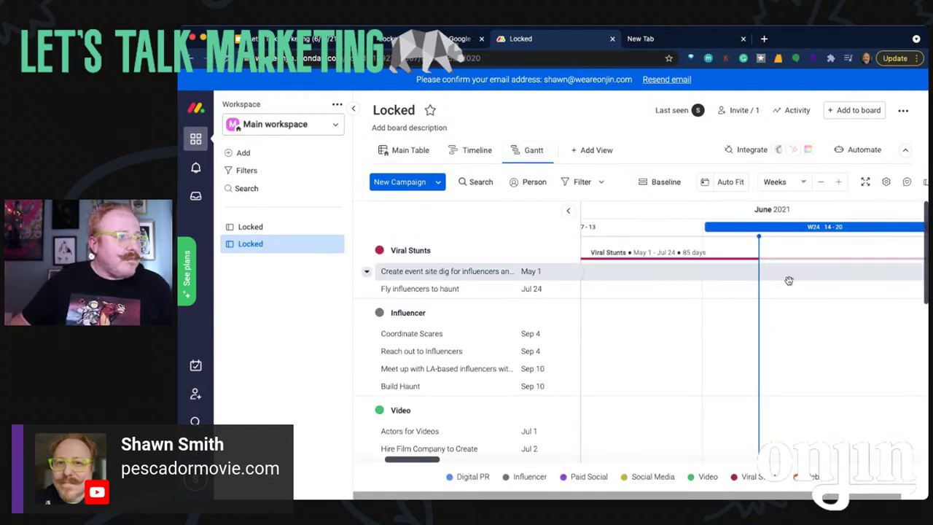
{"action": "left_click", "coordinate": [731, 152]}
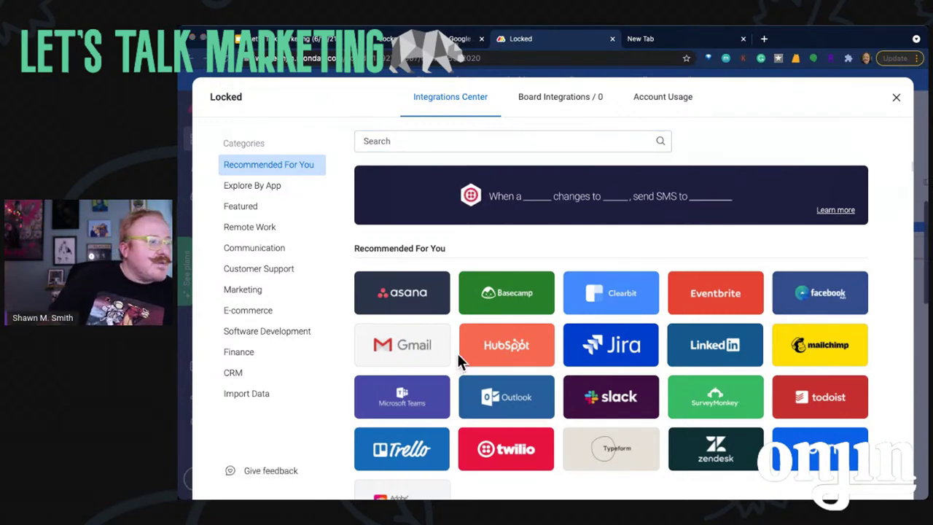
{"action": "scroll", "coordinate": [463, 357], "scroll_direction": "down", "scroll_amount": 3}
{"action": "scroll", "coordinate": [510, 357], "scroll_direction": "down", "scroll_amount": 2}
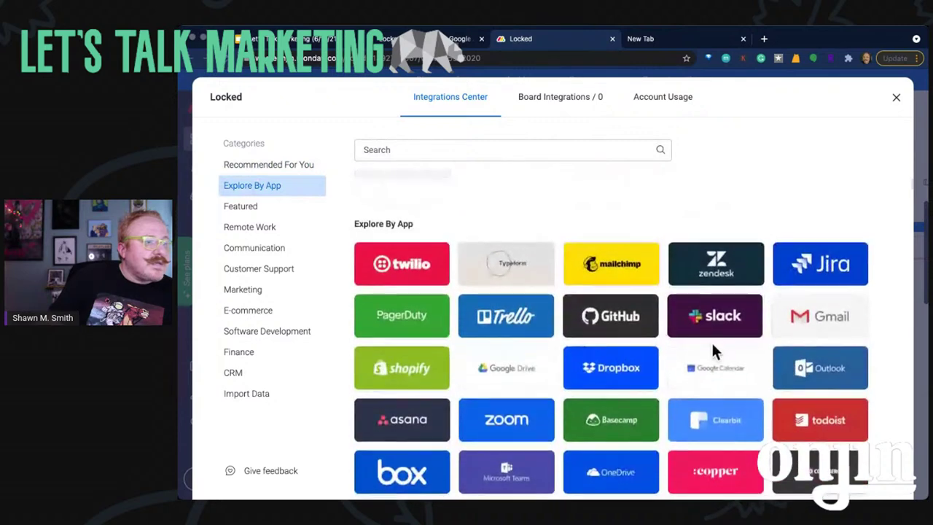
{"action": "scroll", "coordinate": [804, 327], "scroll_direction": "down", "scroll_amount": 2}
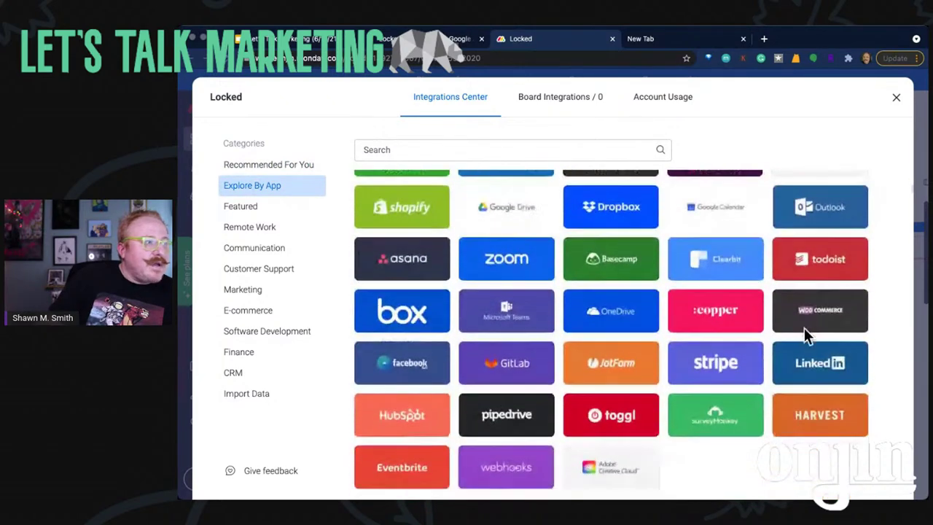
{"action": "scroll", "coordinate": [544, 296], "scroll_direction": "down", "scroll_amount": 4}
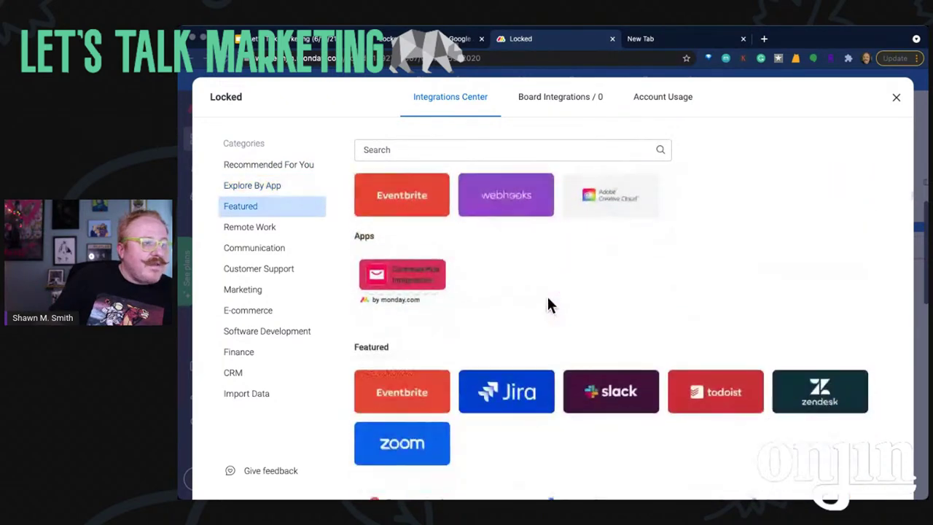
{"action": "scroll", "coordinate": [548, 304], "scroll_direction": "down", "scroll_amount": 1}
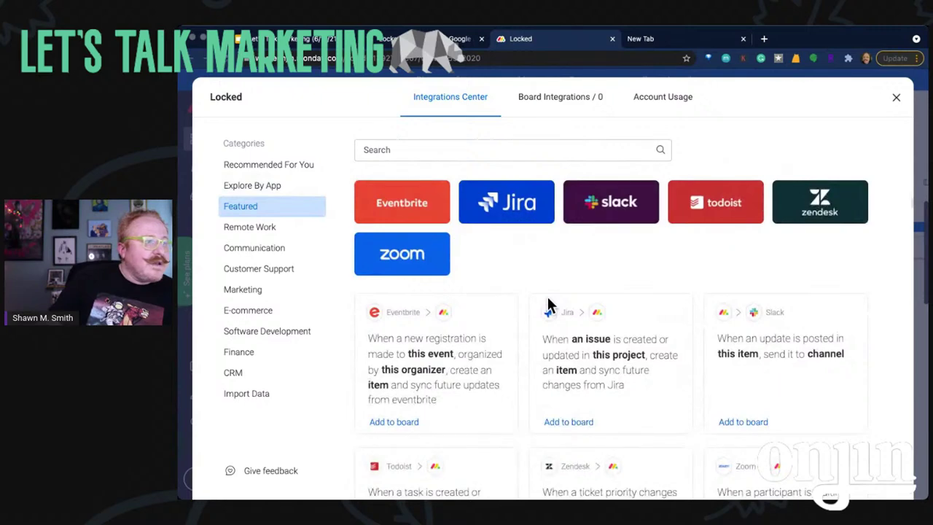
{"action": "scroll", "coordinate": [520, 312], "scroll_direction": "down", "scroll_amount": 3}
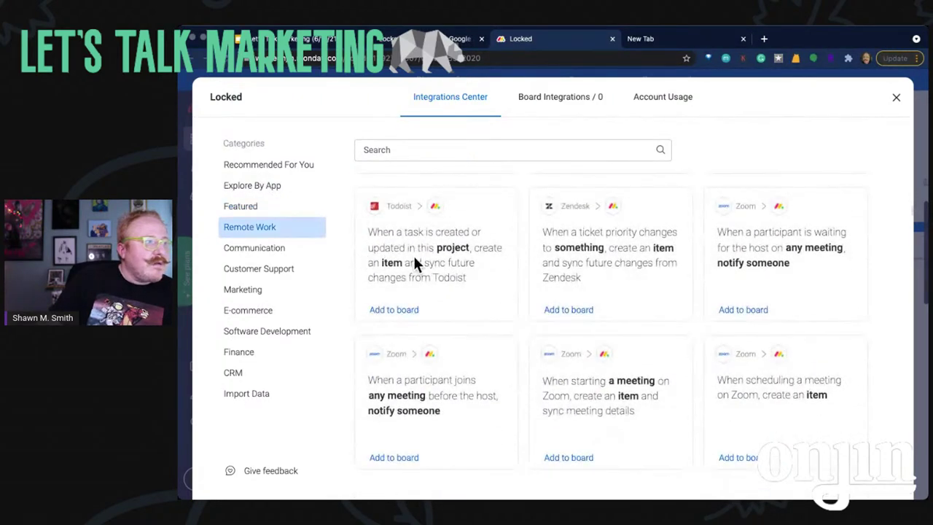
{"action": "scroll", "coordinate": [427, 277], "scroll_direction": "down", "scroll_amount": 3}
{"action": "scroll", "coordinate": [462, 281], "scroll_direction": "up", "scroll_amount": 8}
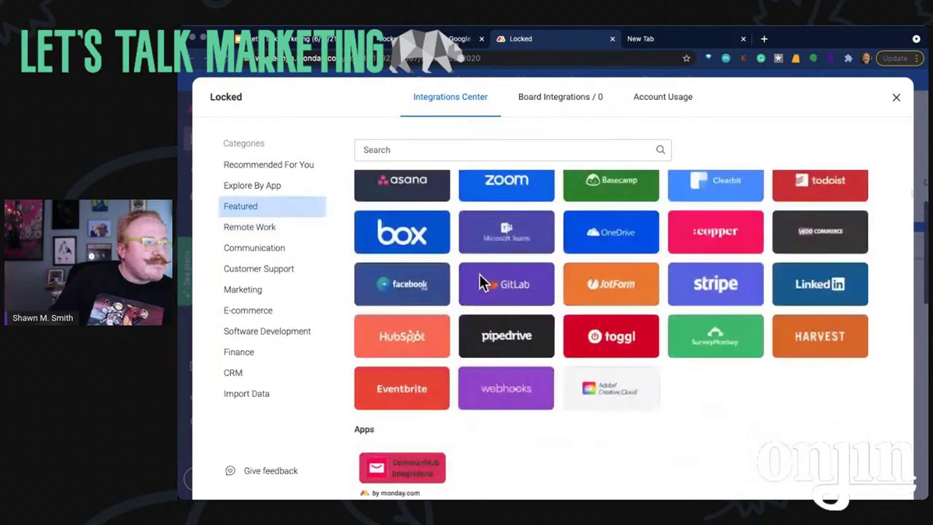
{"action": "left_click", "coordinate": [898, 100]}
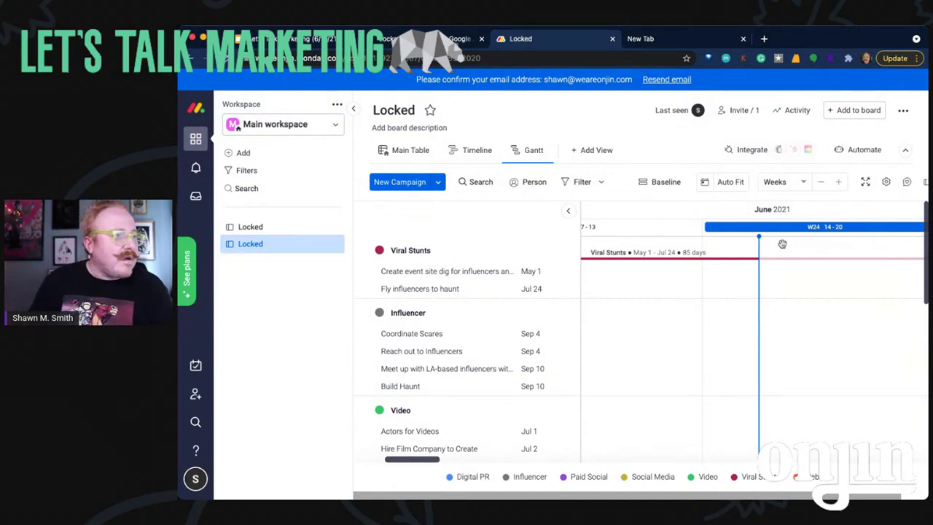
Review the Social Media and Digital PR schedules in the Gantt chart and collapse the workspace navigation for a wider view
{"action": "scroll", "coordinate": [787, 242], "scroll_direction": "down", "scroll_amount": 15}
{"action": "scroll", "coordinate": [787, 230], "scroll_direction": "up", "scroll_amount": 4}
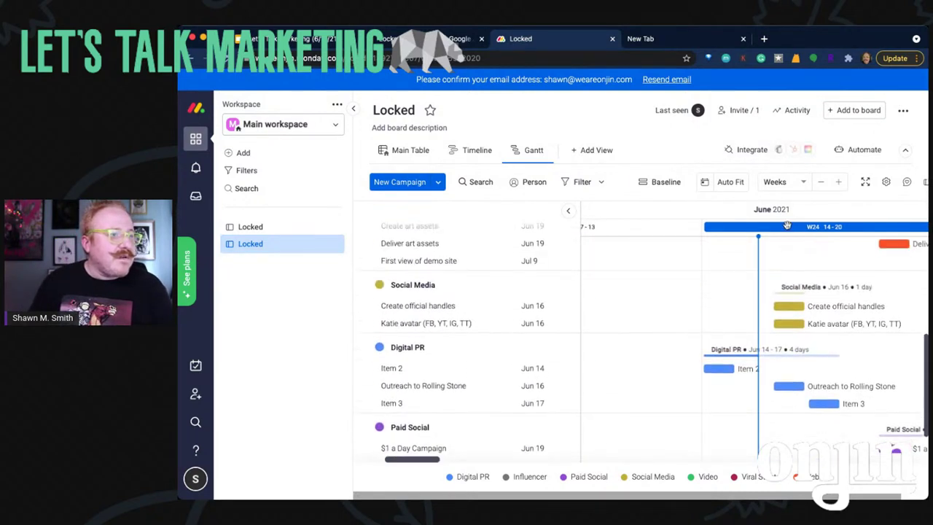
{"action": "scroll", "coordinate": [736, 318], "scroll_direction": "right", "scroll_amount": 2}
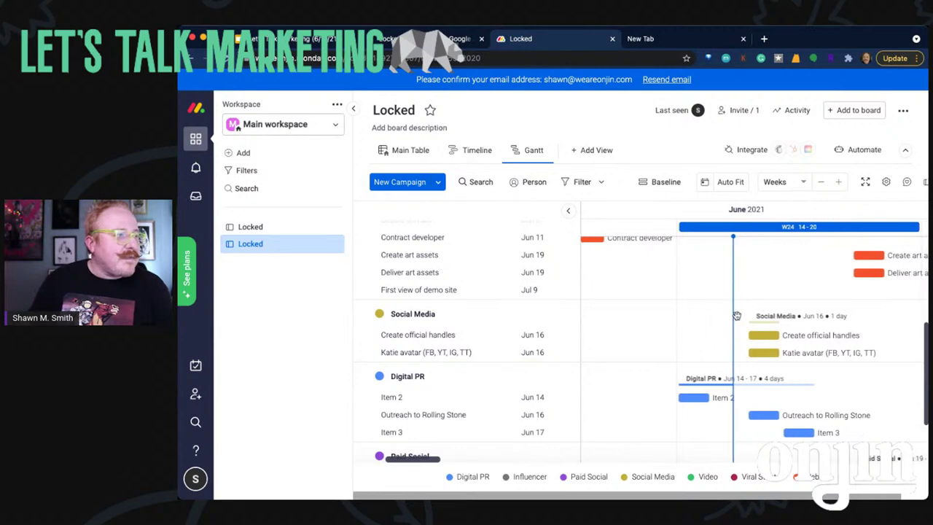
{"action": "left_click", "coordinate": [353, 109]}
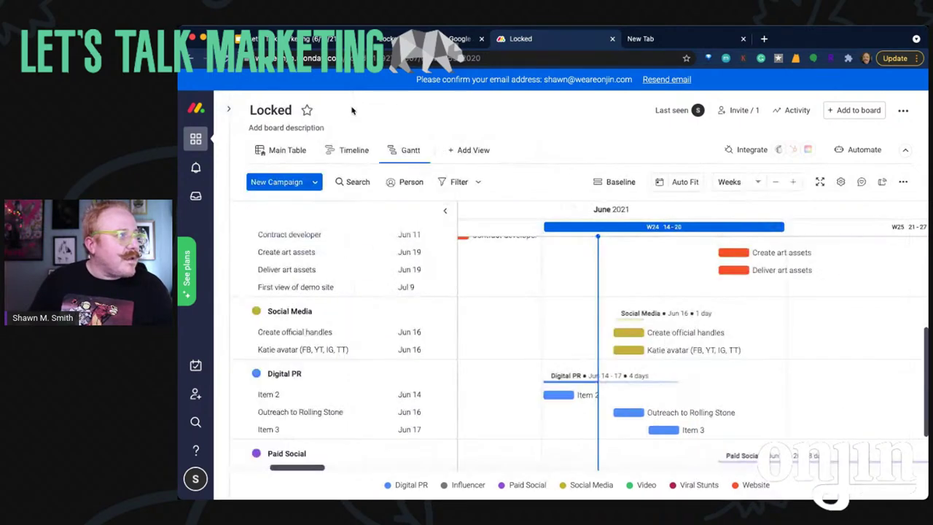
Examine the scheduled dates of the Video, Website, Social Media, Digital PR and Paid Social campaigns in the Gantt chart
{"action": "scroll", "coordinate": [611, 301], "scroll_direction": "down", "scroll_amount": 3}
{"action": "scroll", "coordinate": [612, 301], "scroll_direction": "up", "scroll_amount": 5}
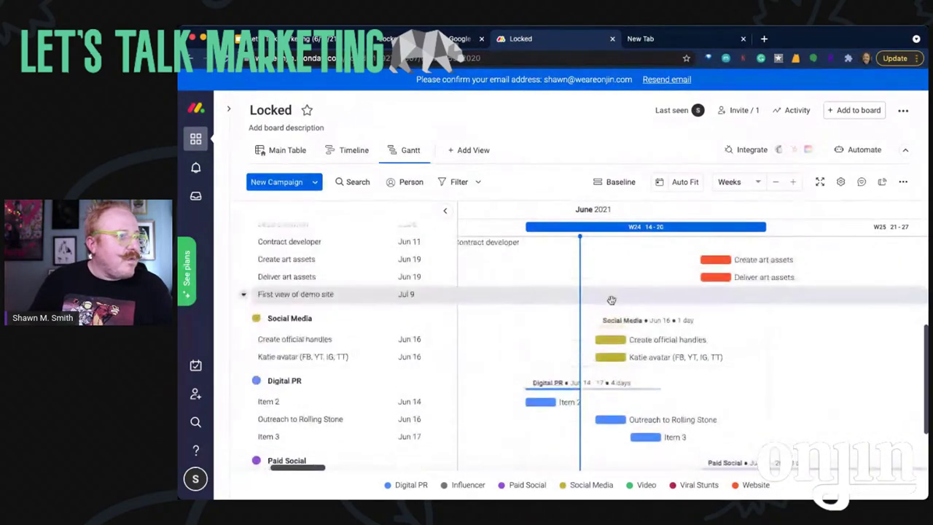
{"action": "scroll", "coordinate": [612, 301], "scroll_direction": "up", "scroll_amount": 2}
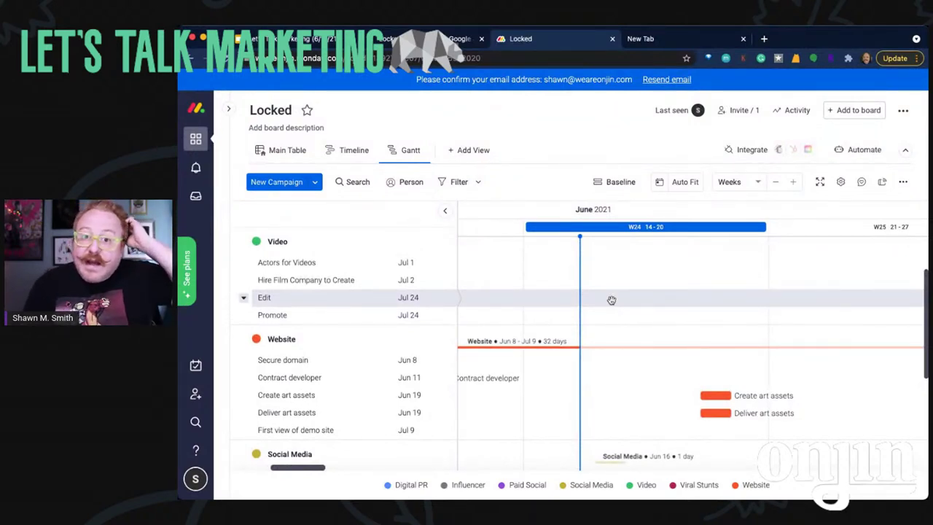
{"action": "scroll", "coordinate": [612, 300], "scroll_direction": "up", "scroll_amount": 1}
{"action": "scroll", "coordinate": [612, 300], "scroll_direction": "down", "scroll_amount": 2}
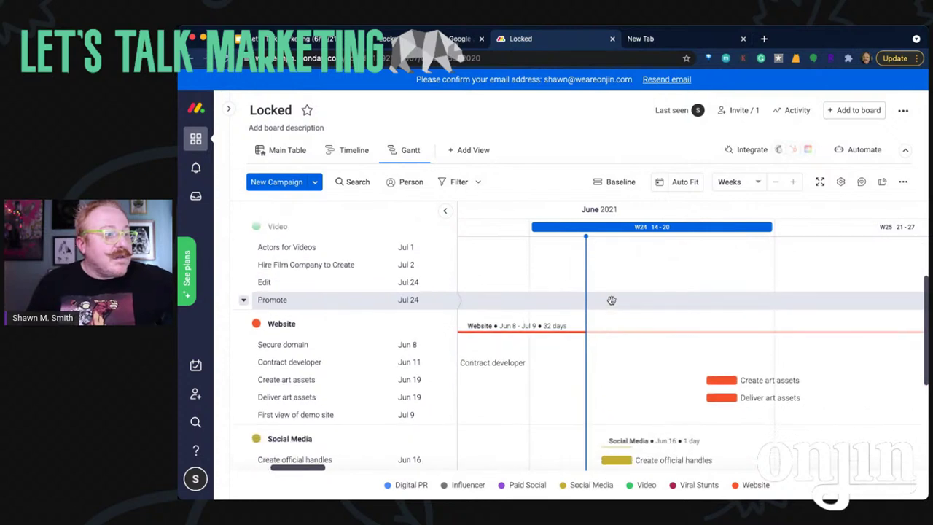
{"action": "scroll", "coordinate": [612, 301], "scroll_direction": "down", "scroll_amount": 3}
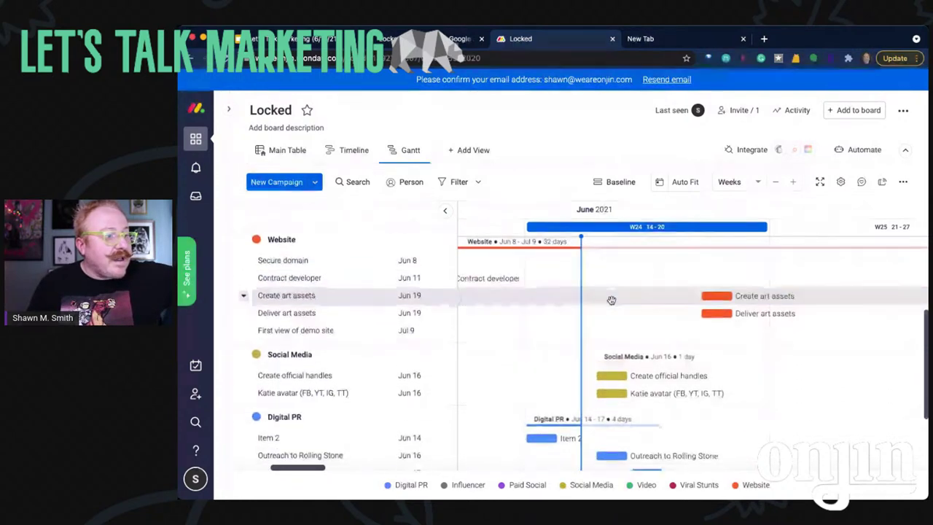
{"action": "scroll", "coordinate": [612, 300], "scroll_direction": "down", "scroll_amount": 1}
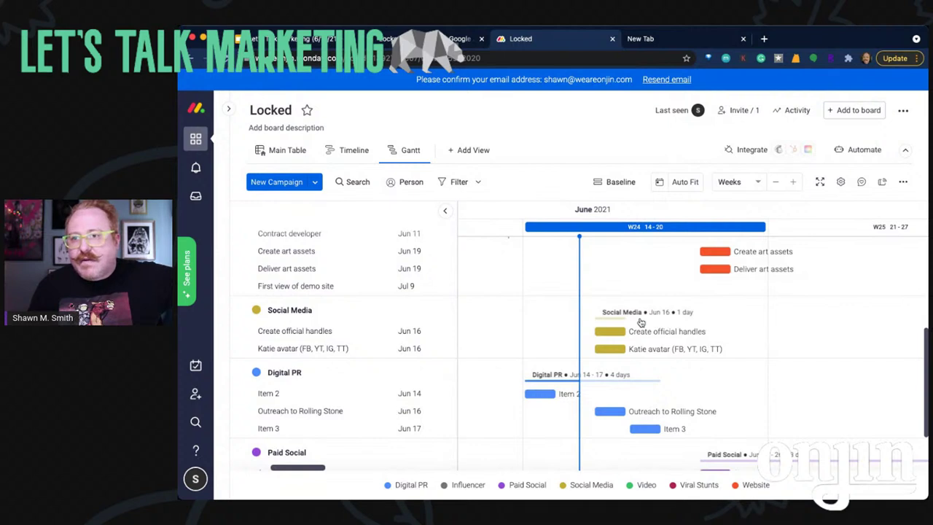
{"action": "scroll", "coordinate": [645, 343], "scroll_direction": "down", "scroll_amount": 2}
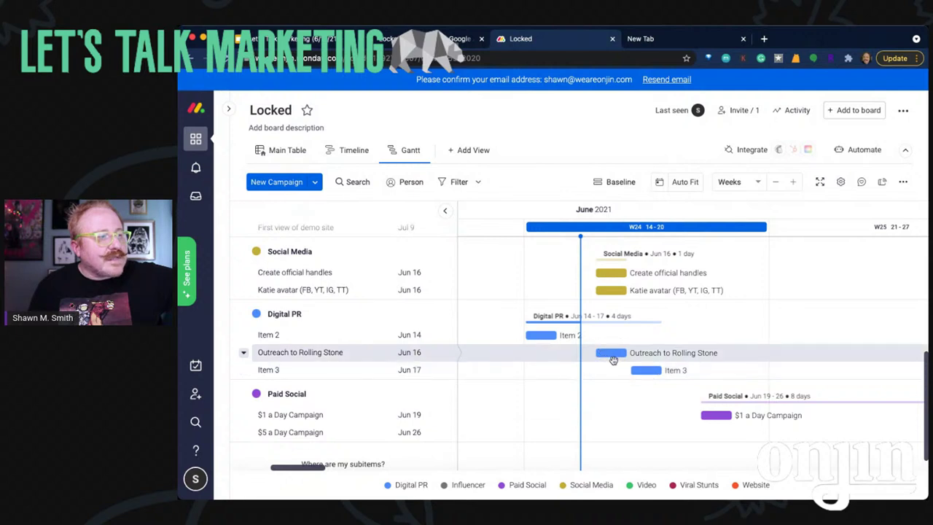
{"action": "scroll", "coordinate": [690, 362], "scroll_direction": "down", "scroll_amount": 1}
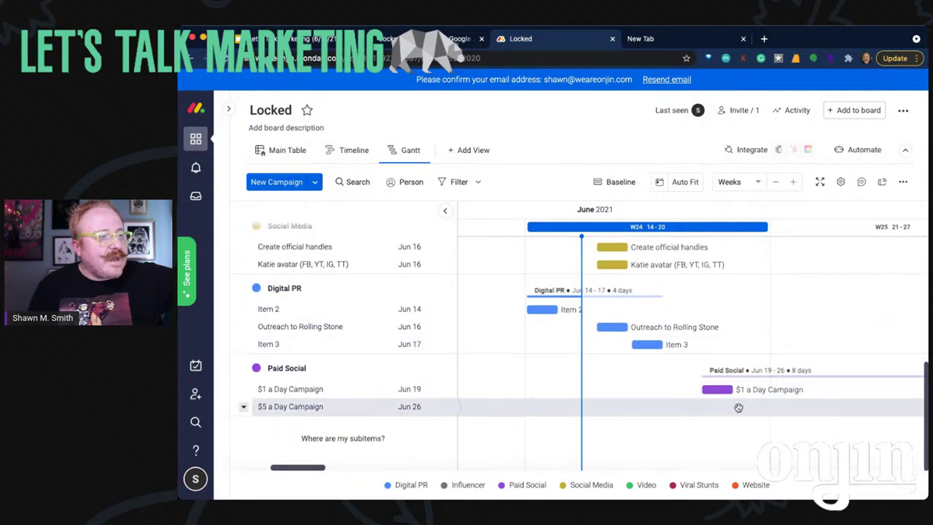
{"action": "scroll", "coordinate": [720, 378], "scroll_direction": "up", "scroll_amount": 7}
{"action": "scroll", "coordinate": [721, 377], "scroll_direction": "up", "scroll_amount": 1}
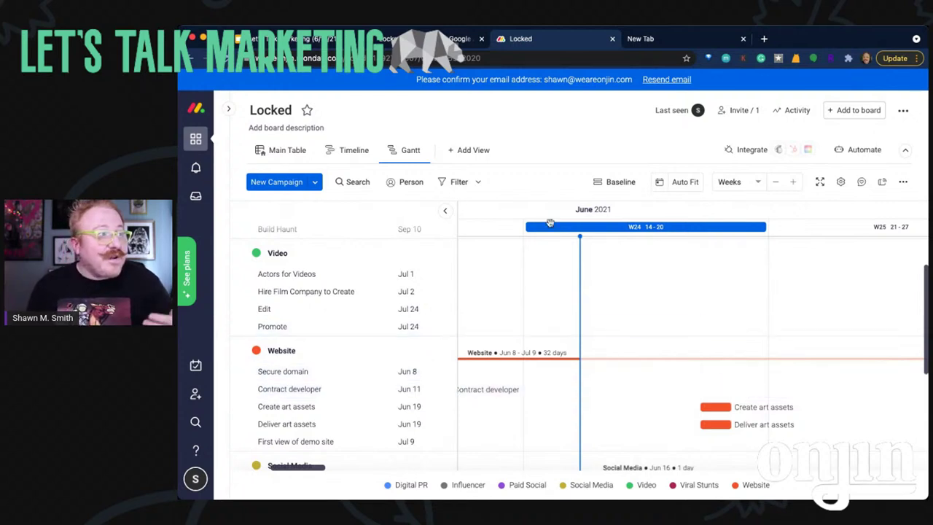
Check the board's Timeline view, add a Kanban view grouped by status, and look through its Working on it cards
{"action": "left_click", "coordinate": [347, 150]}
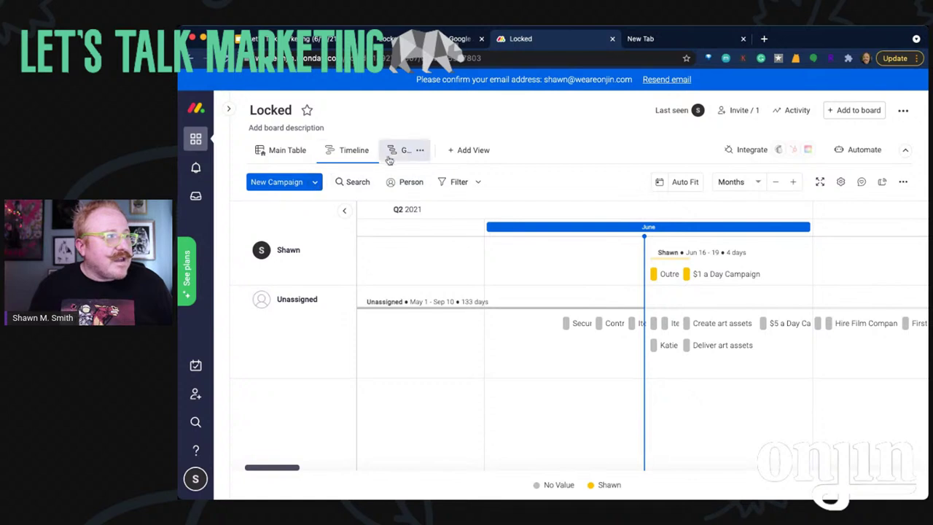
{"action": "left_click", "coordinate": [456, 154]}
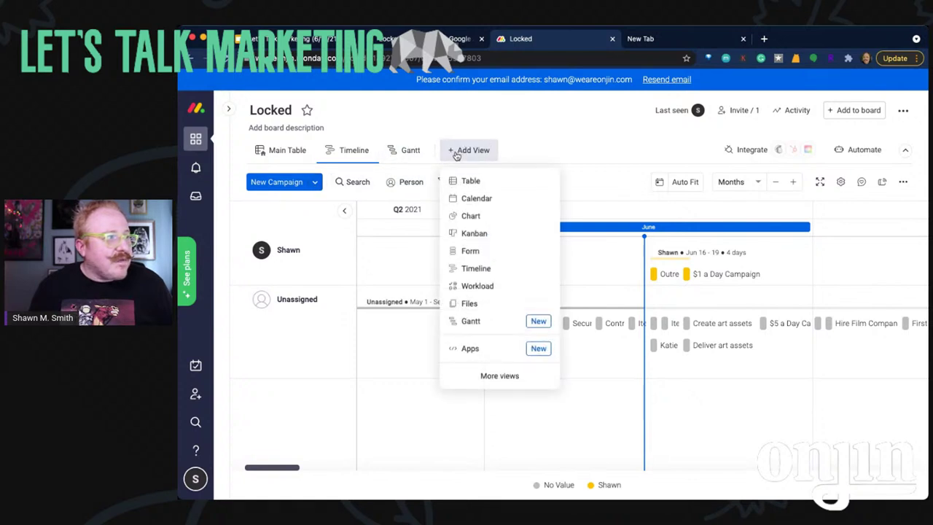
{"action": "left_click", "coordinate": [475, 233]}
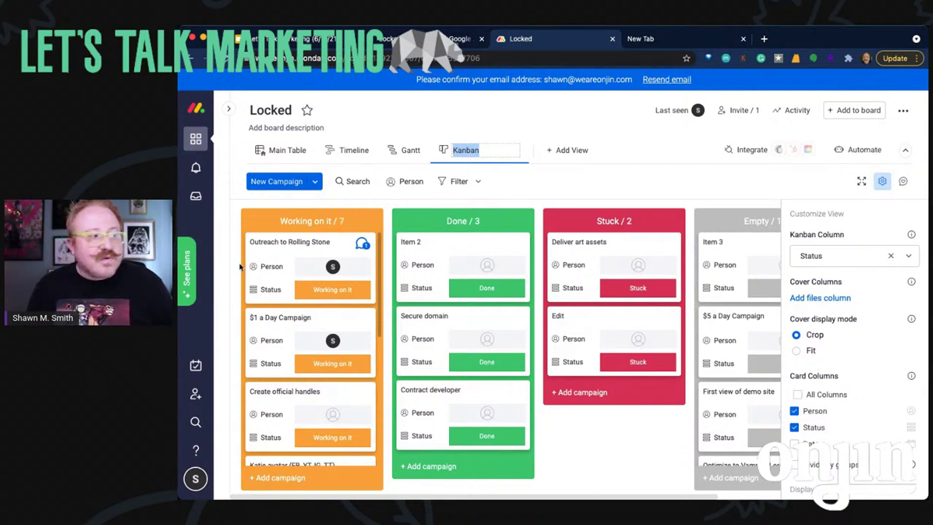
{"action": "scroll", "coordinate": [323, 271], "scroll_direction": "down", "scroll_amount": 3}
{"action": "scroll", "coordinate": [323, 271], "scroll_direction": "down", "scroll_amount": 2}
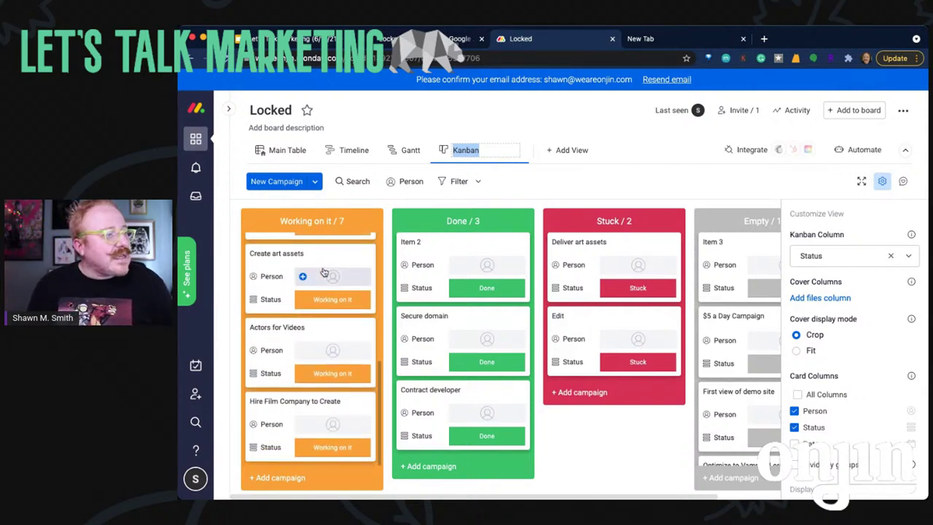
{"action": "scroll", "coordinate": [323, 271], "scroll_direction": "up", "scroll_amount": 4}
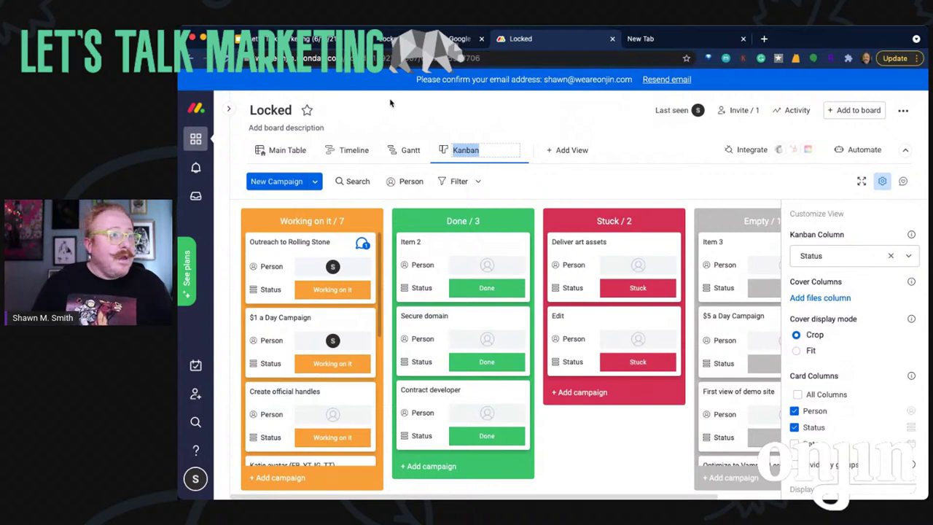
Expand the workspace navigation beside the Locked board and close the unused New Tab page
{"action": "left_click", "coordinate": [453, 38]}
{"action": "left_click", "coordinate": [554, 41]}
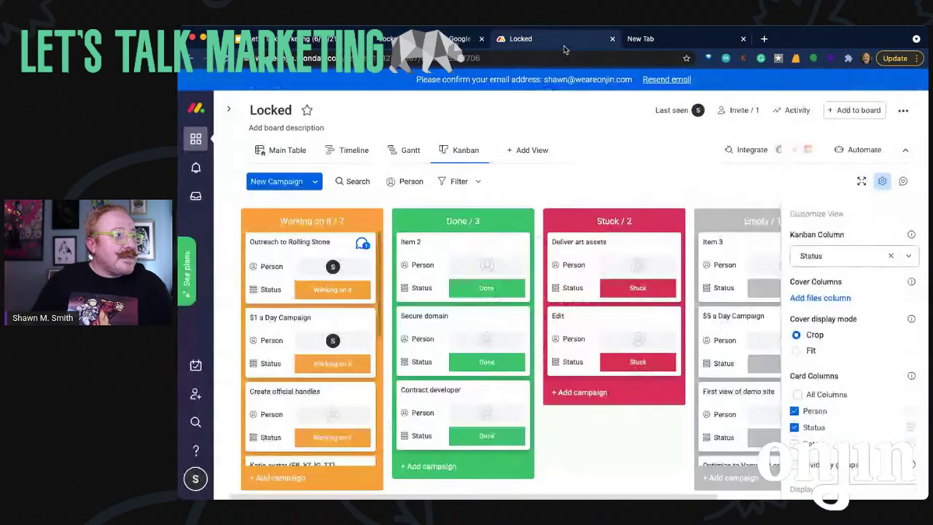
{"action": "left_click", "coordinate": [229, 110]}
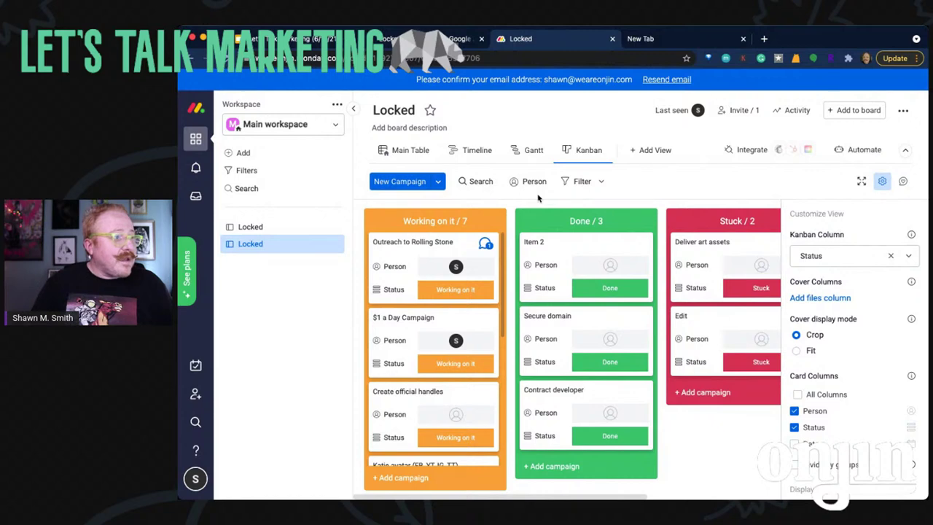
{"action": "left_click", "coordinate": [659, 42]}
{"action": "left_click", "coordinate": [743, 39]}
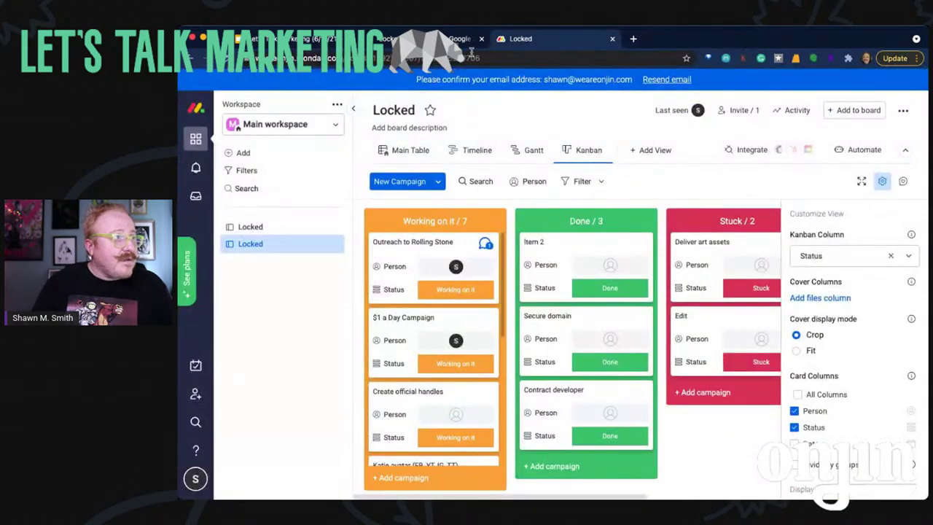
{"action": "left_click", "coordinate": [397, 39]}
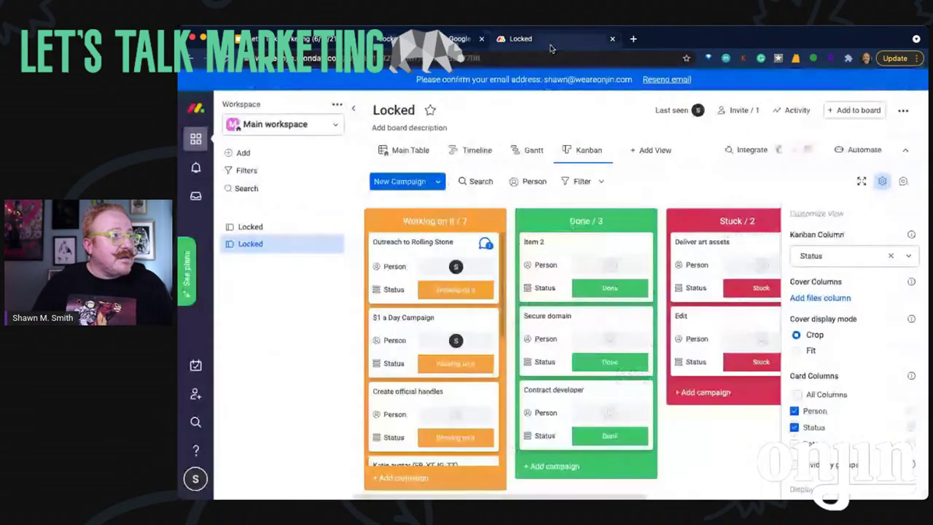
{"action": "left_click", "coordinate": [521, 39]}
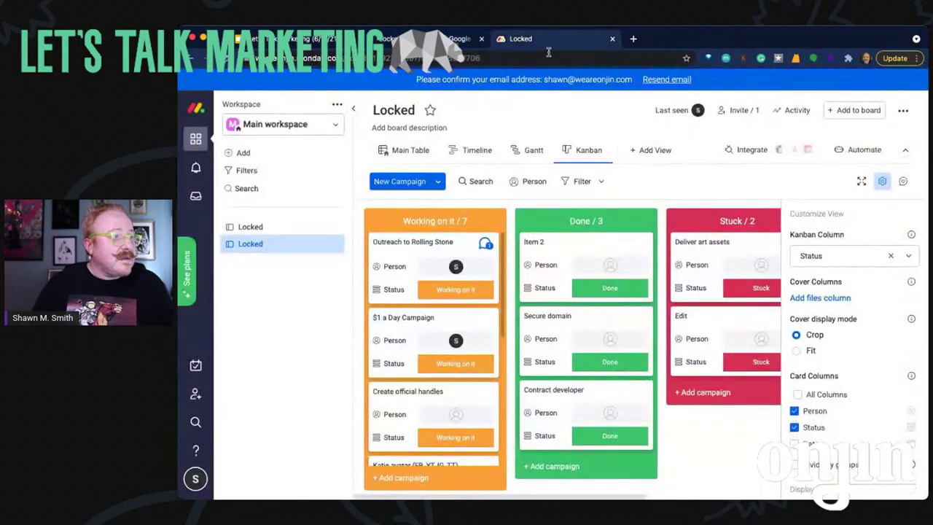
Show the Locked board as its main table, review the campaign groups down to Paid Social, and consult the mind map
{"action": "left_click", "coordinate": [405, 151]}
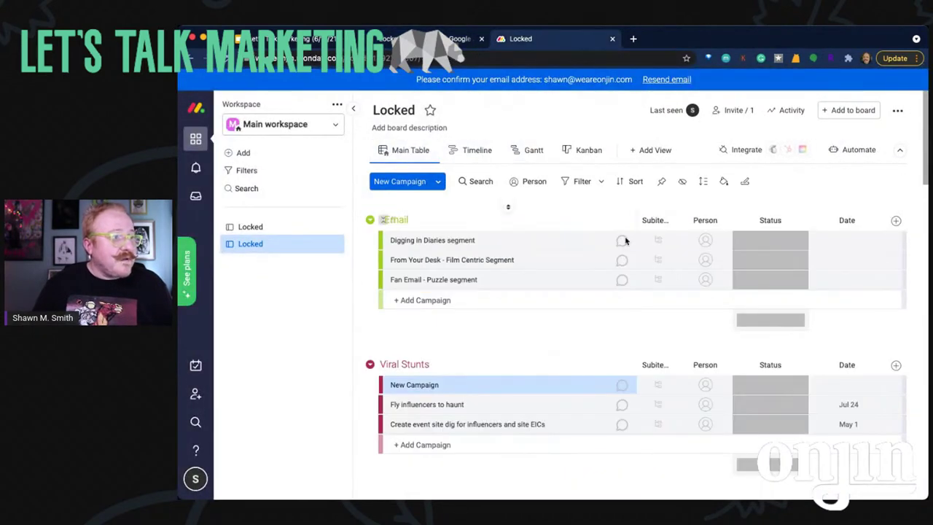
{"action": "scroll", "coordinate": [646, 243], "scroll_direction": "down", "scroll_amount": 10}
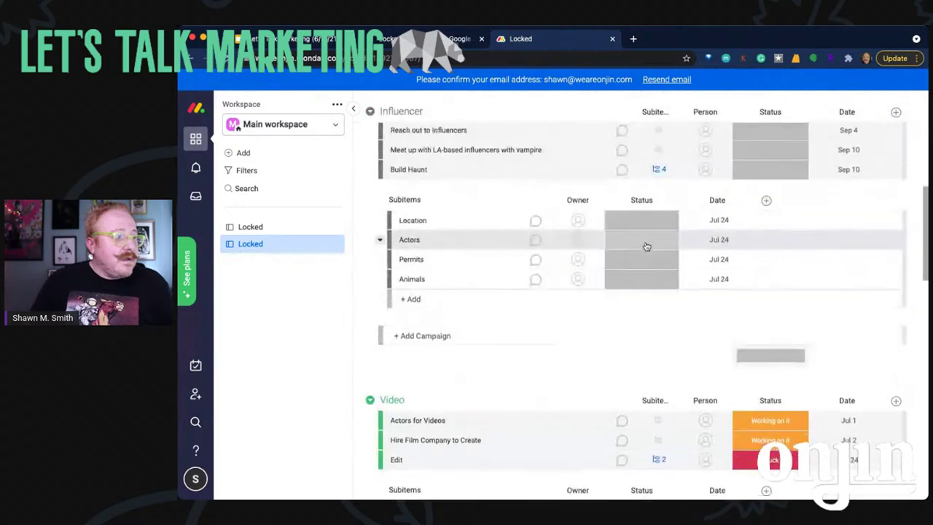
{"action": "scroll", "coordinate": [645, 241], "scroll_direction": "down", "scroll_amount": 10}
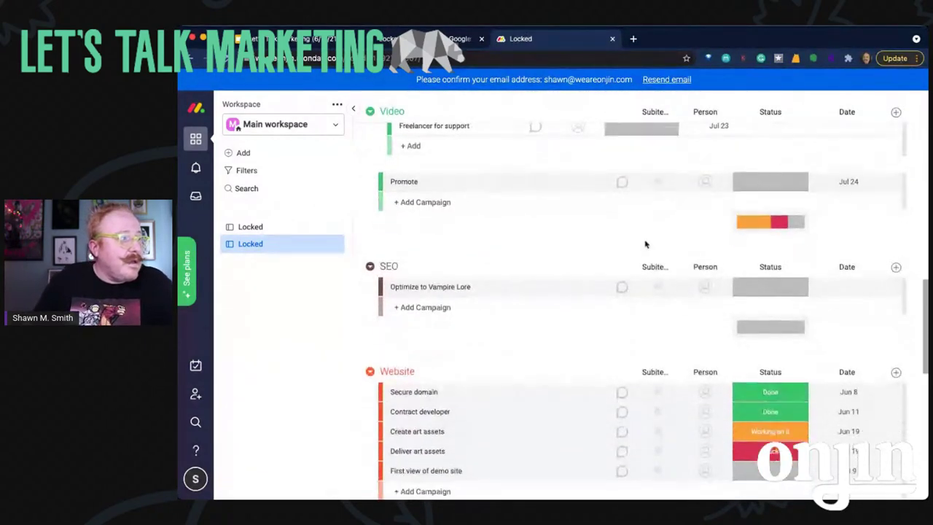
{"action": "scroll", "coordinate": [645, 243], "scroll_direction": "down", "scroll_amount": 10}
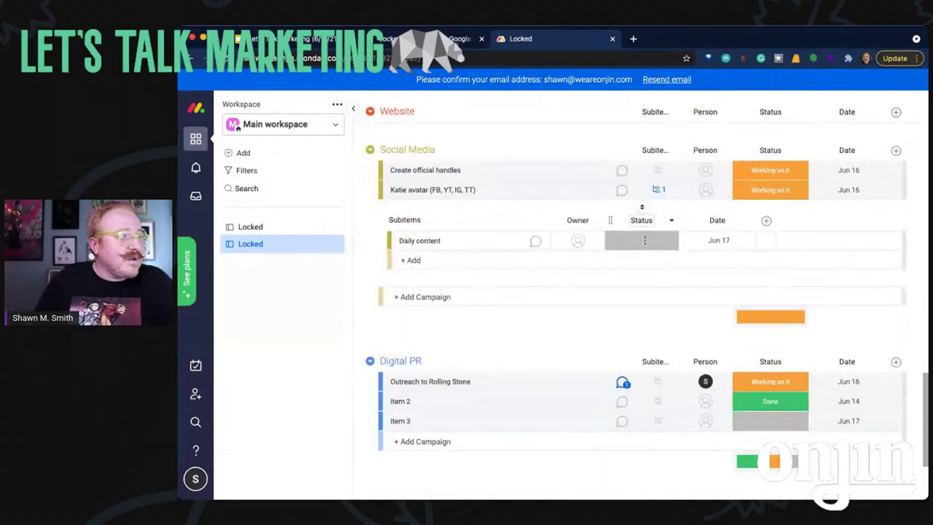
{"action": "scroll", "coordinate": [644, 241], "scroll_direction": "down", "scroll_amount": 1}
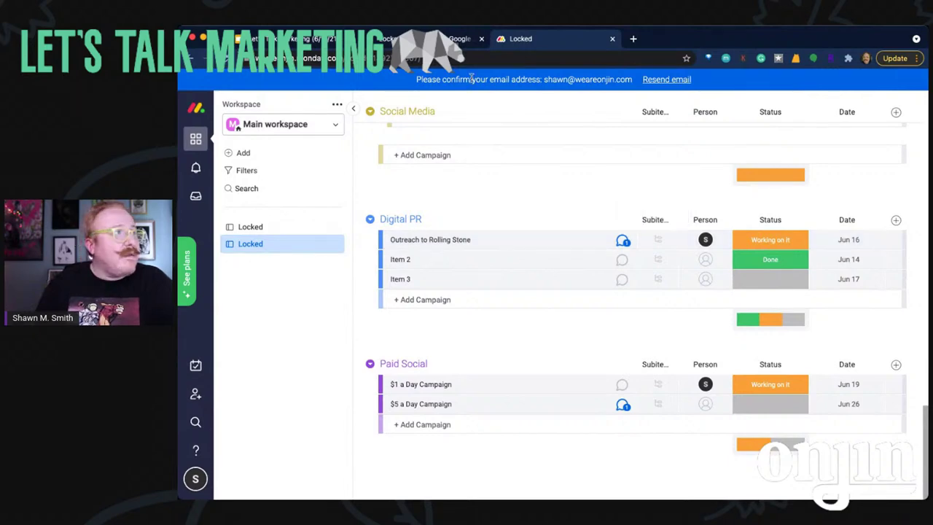
{"action": "key", "text": "ctrl+shift+Tab"}
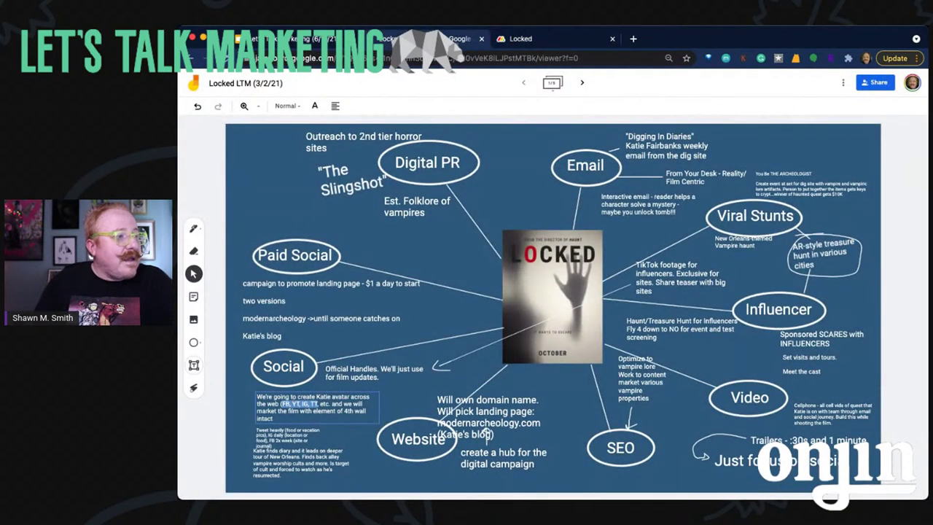
{"action": "left_click", "coordinate": [532, 40]}
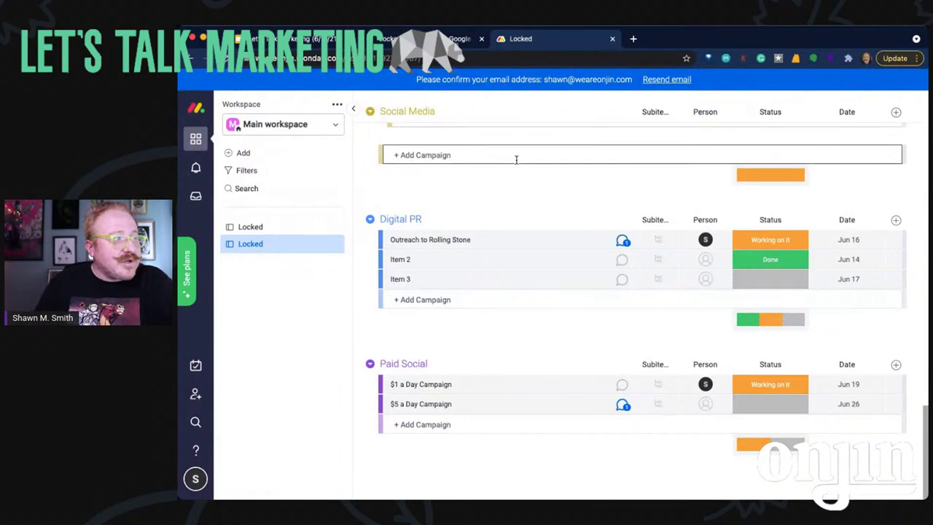